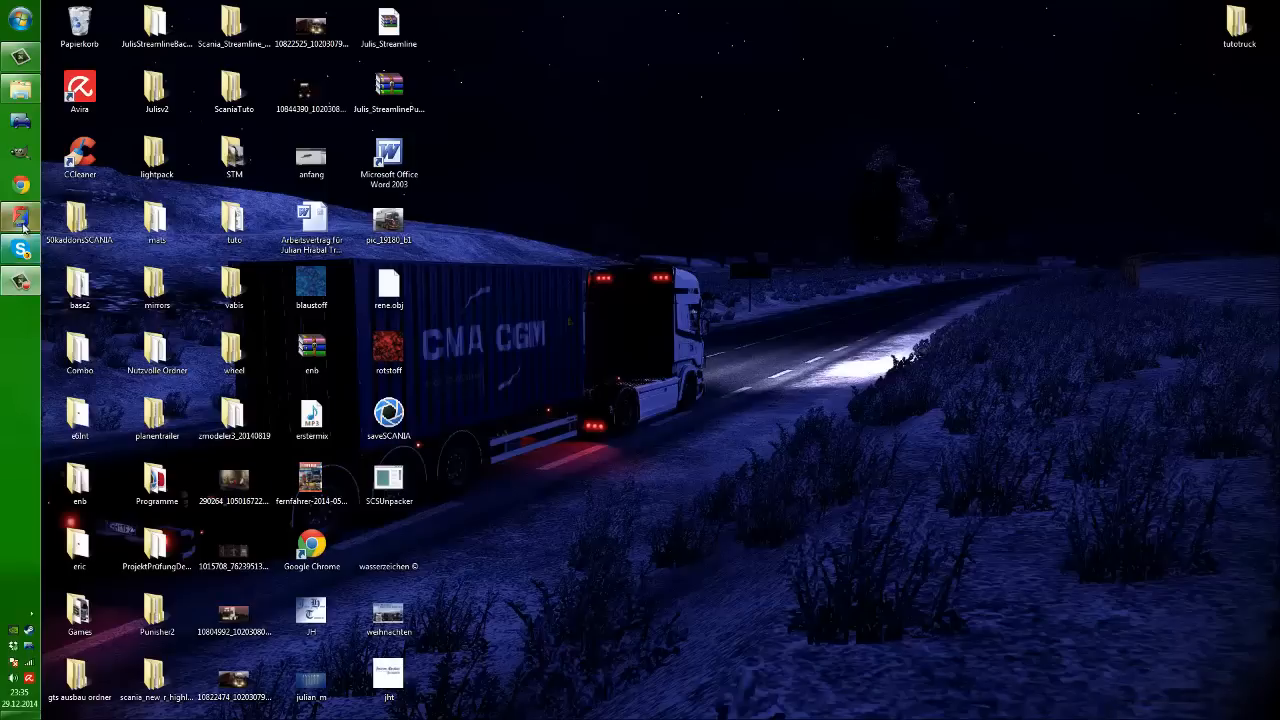
Switch to ZModeler and examine the DAF truck model in the 3D view from several distances
mouse_move(22, 218)
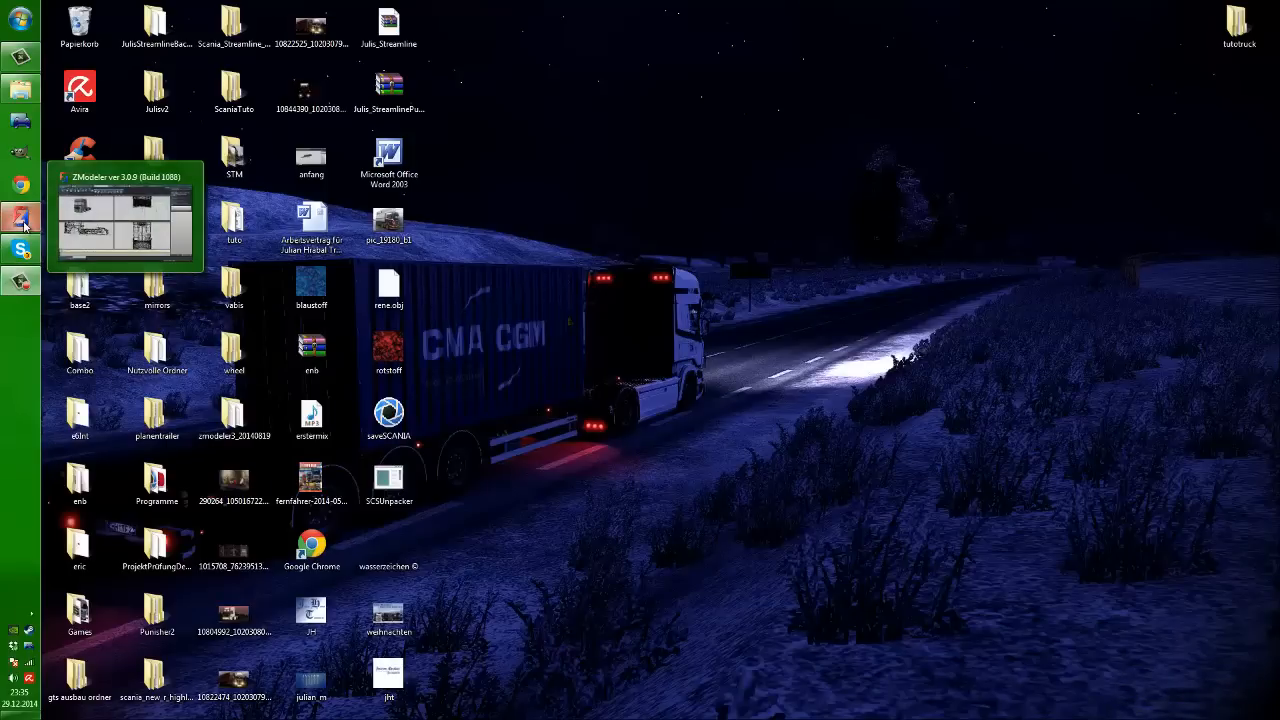
left_click(25, 221)
middle_click_drag(257, 320, 403, 283)
scroll(301, 223, "up", 3)
middle_click_drag(299, 222, 302, 262)
scroll(366, 222, "up", 2)
scroll(228, 228, "down", 3)
scroll(237, 226, "up", 2)
scroll(293, 263, "down", 4)
scroll(303, 262, "up", 4)
scroll(304, 262, "down", 3)
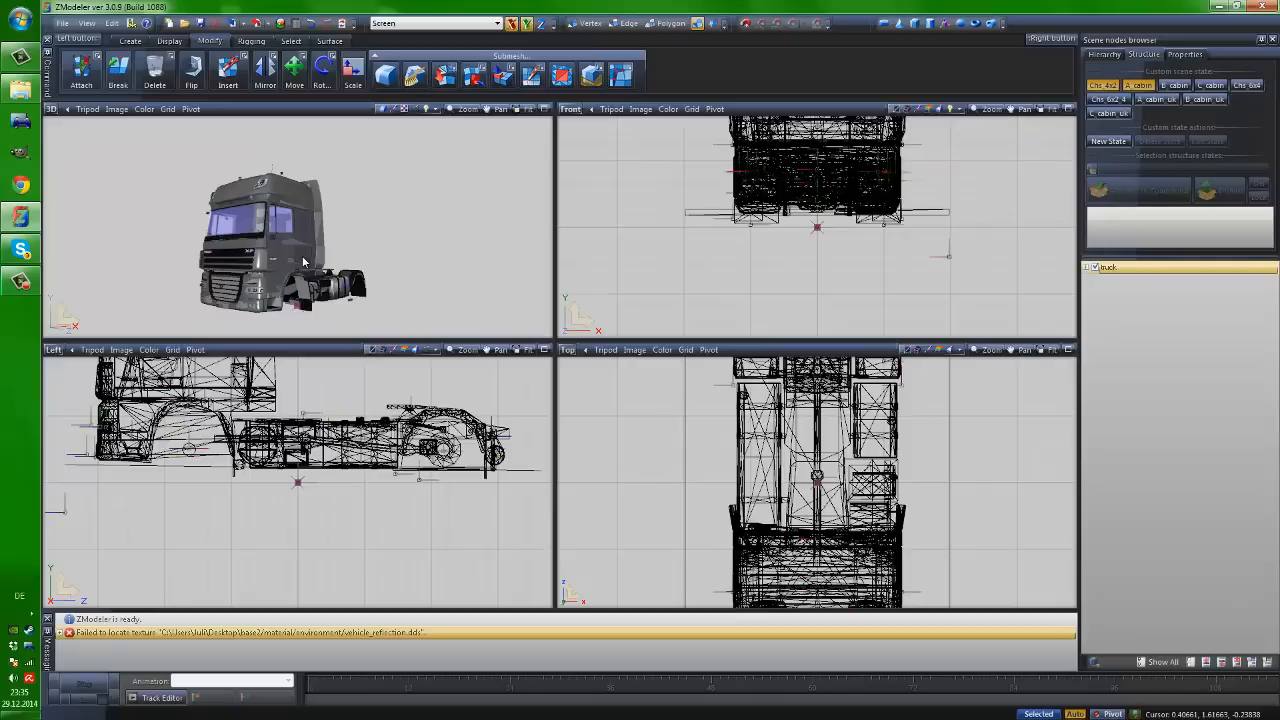
left_click(22, 187)
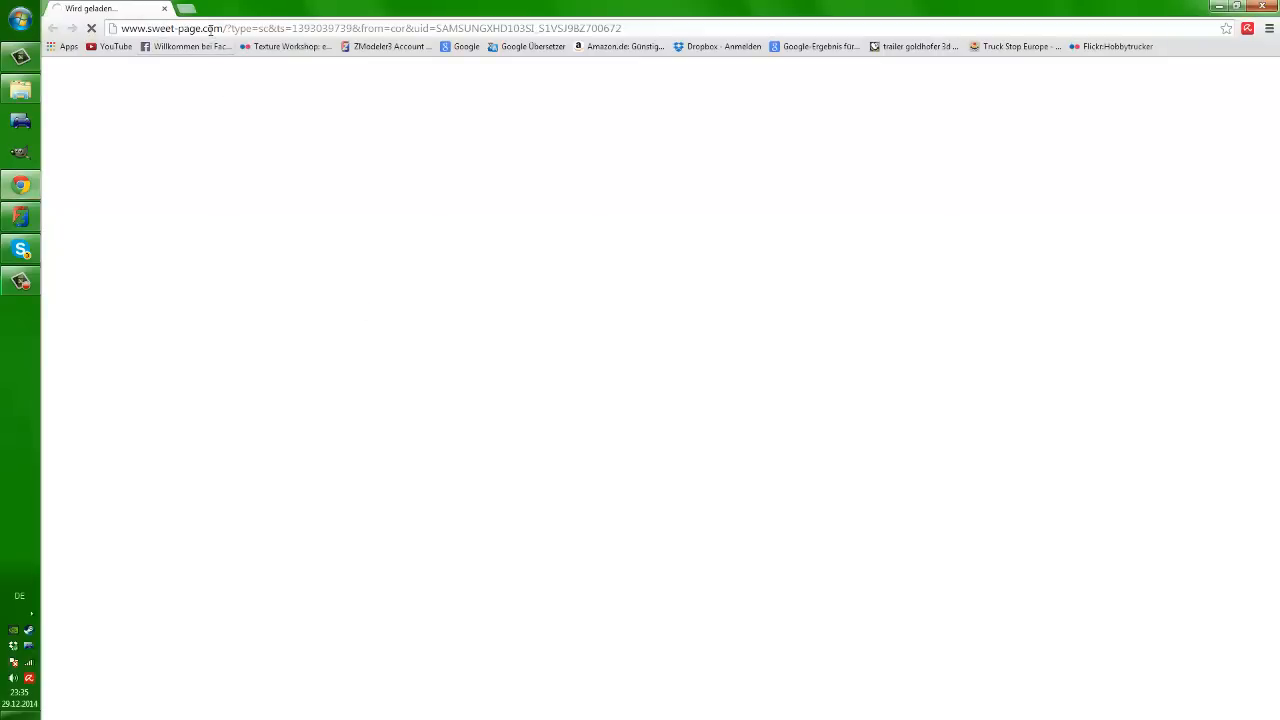
left_click(212, 30)
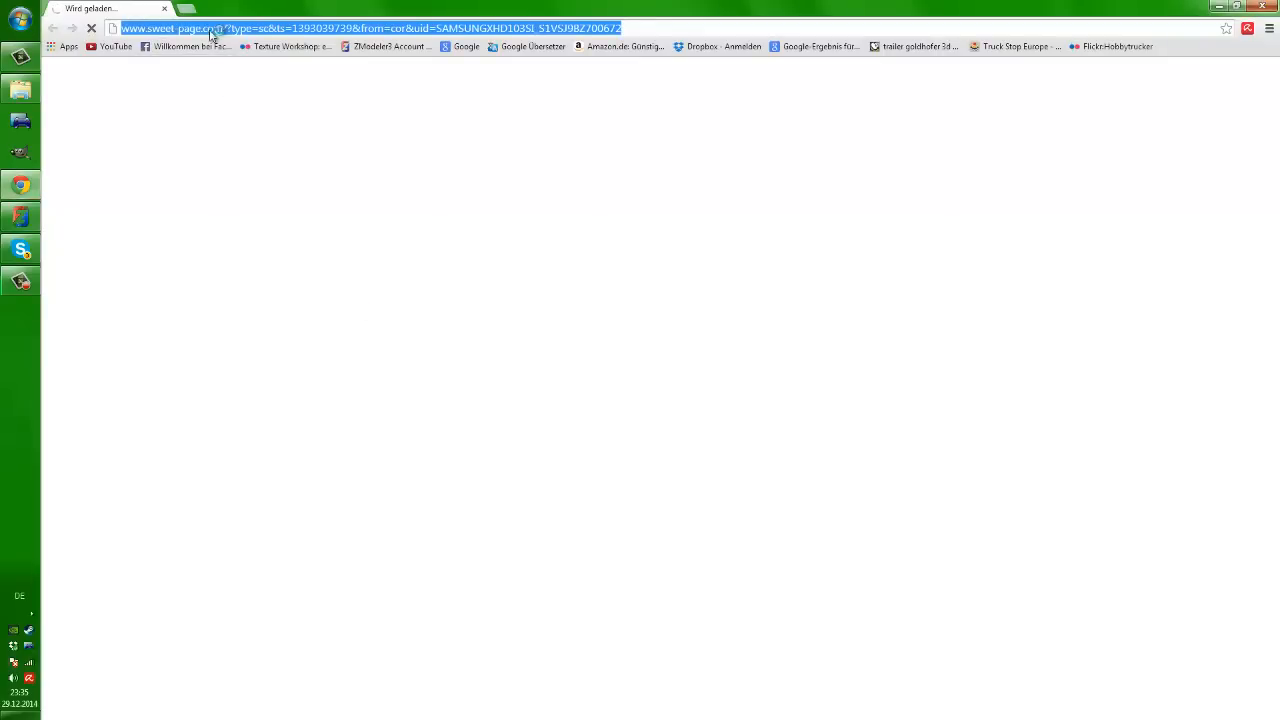
type("www.")
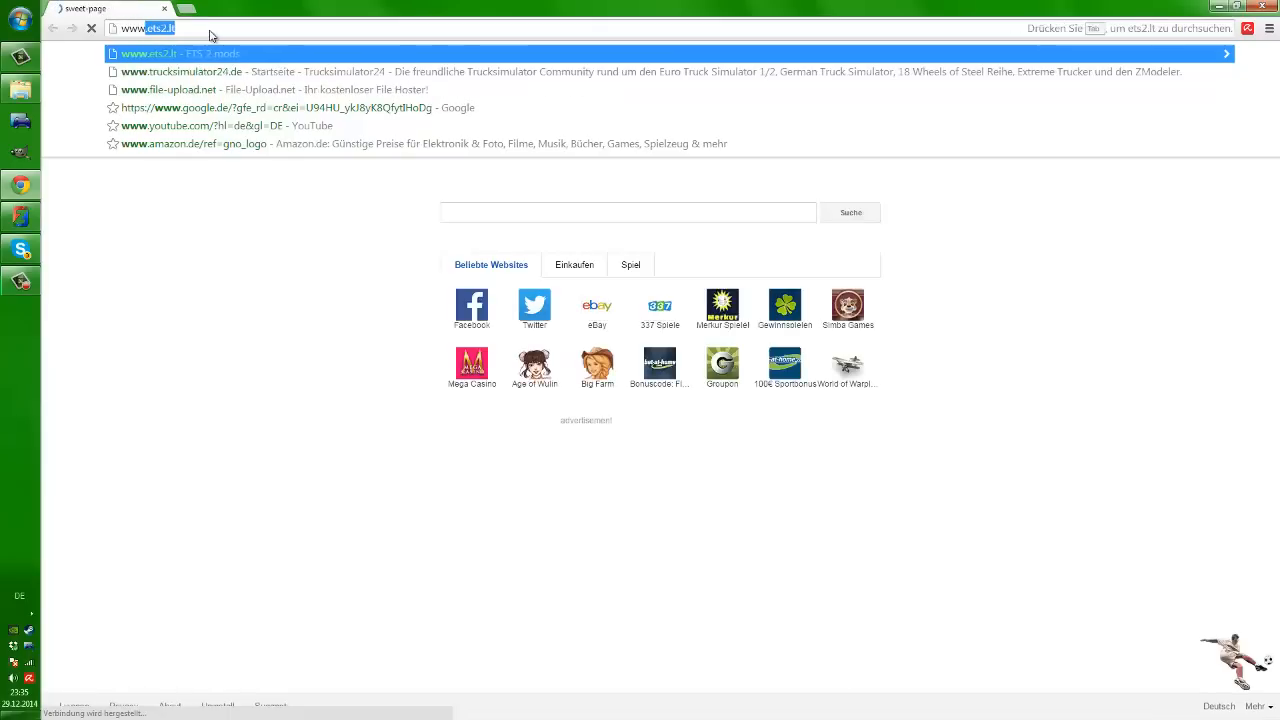
type("trucksimulator24.de")
key("Return")
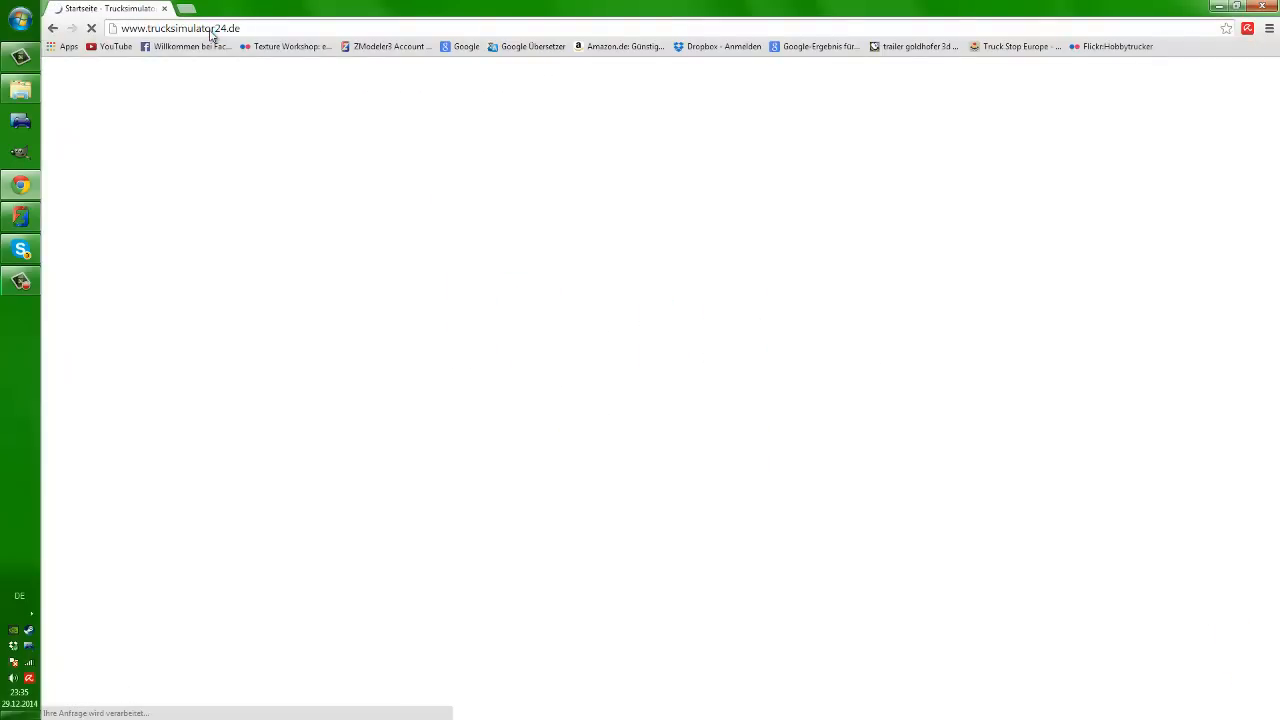
Look through the forum overview for the ZModeler/Blender area and open its "Download z3d-Files" board
scroll(125, 328, "down", 5)
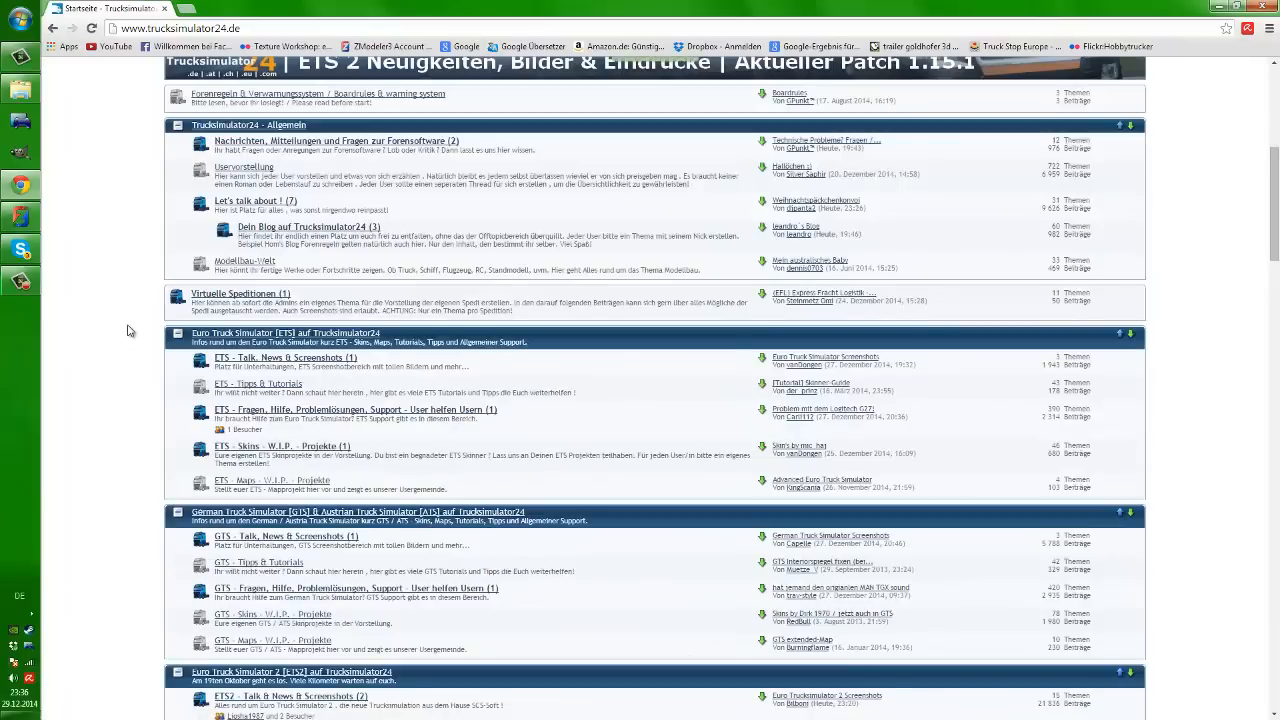
scroll(128, 330, "down", 3)
scroll(135, 330, "down", 6)
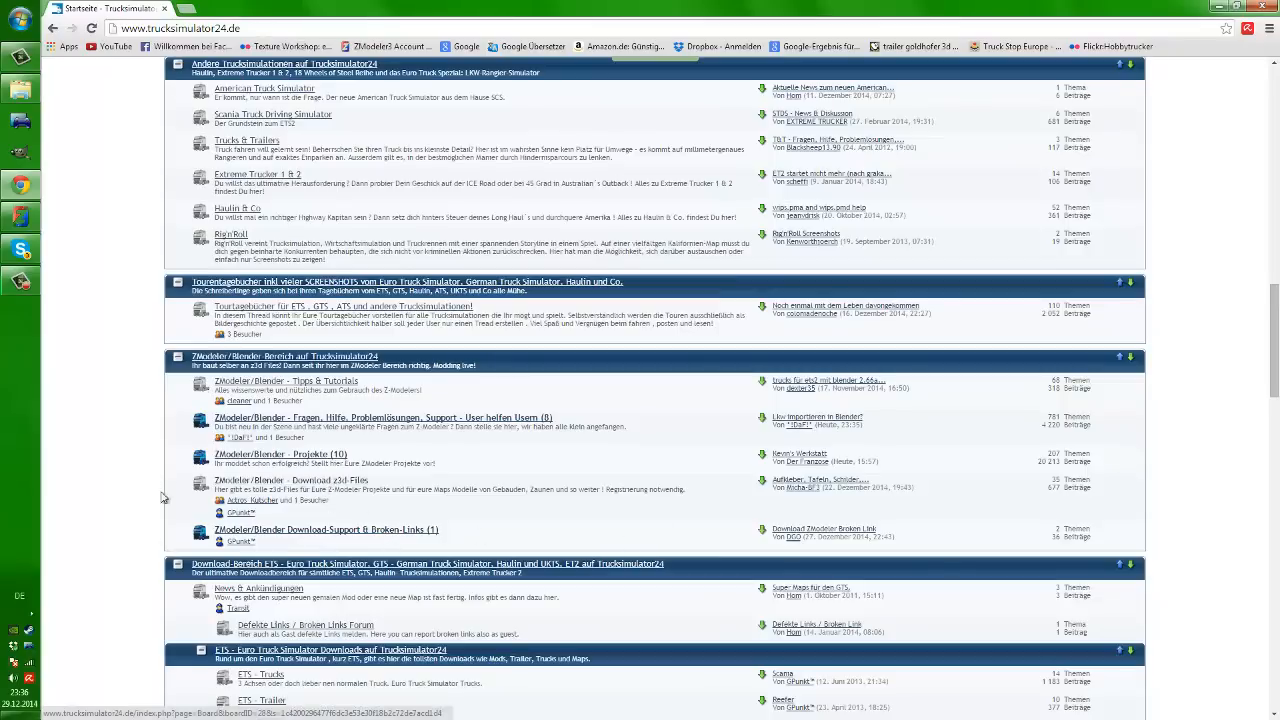
scroll(537, 409, "up", 15)
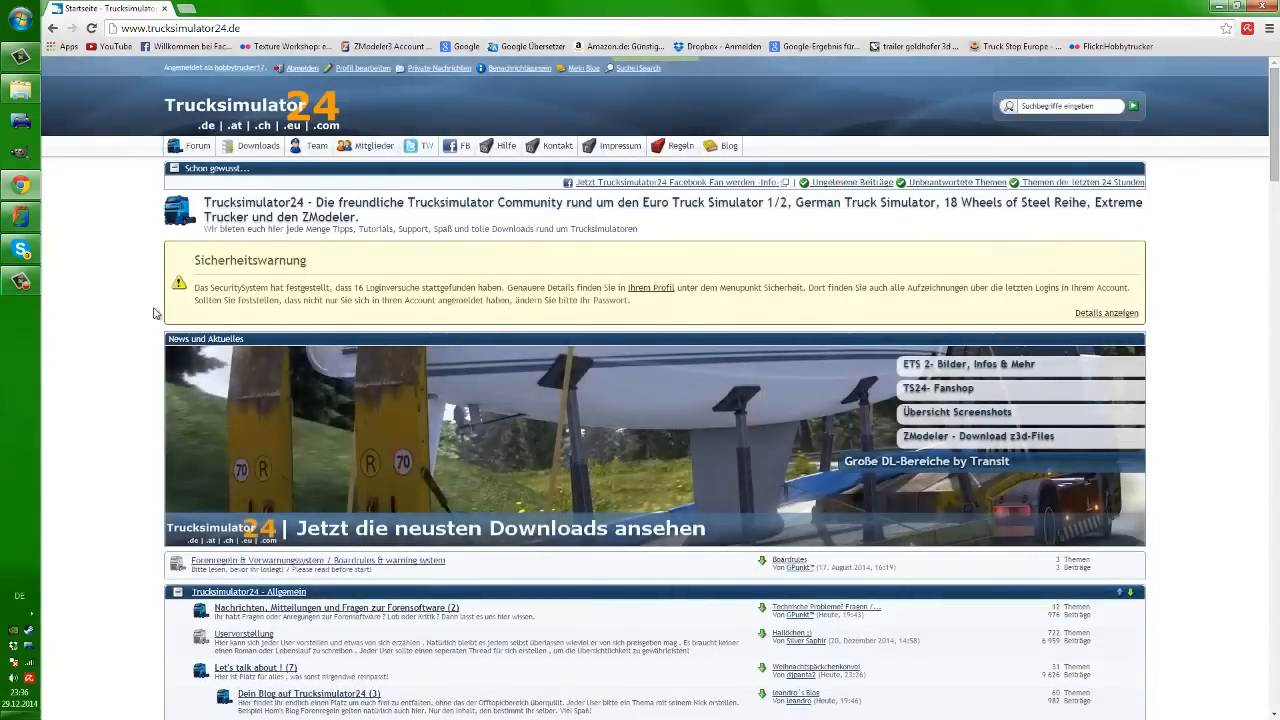
scroll(247, 405, "down", 10)
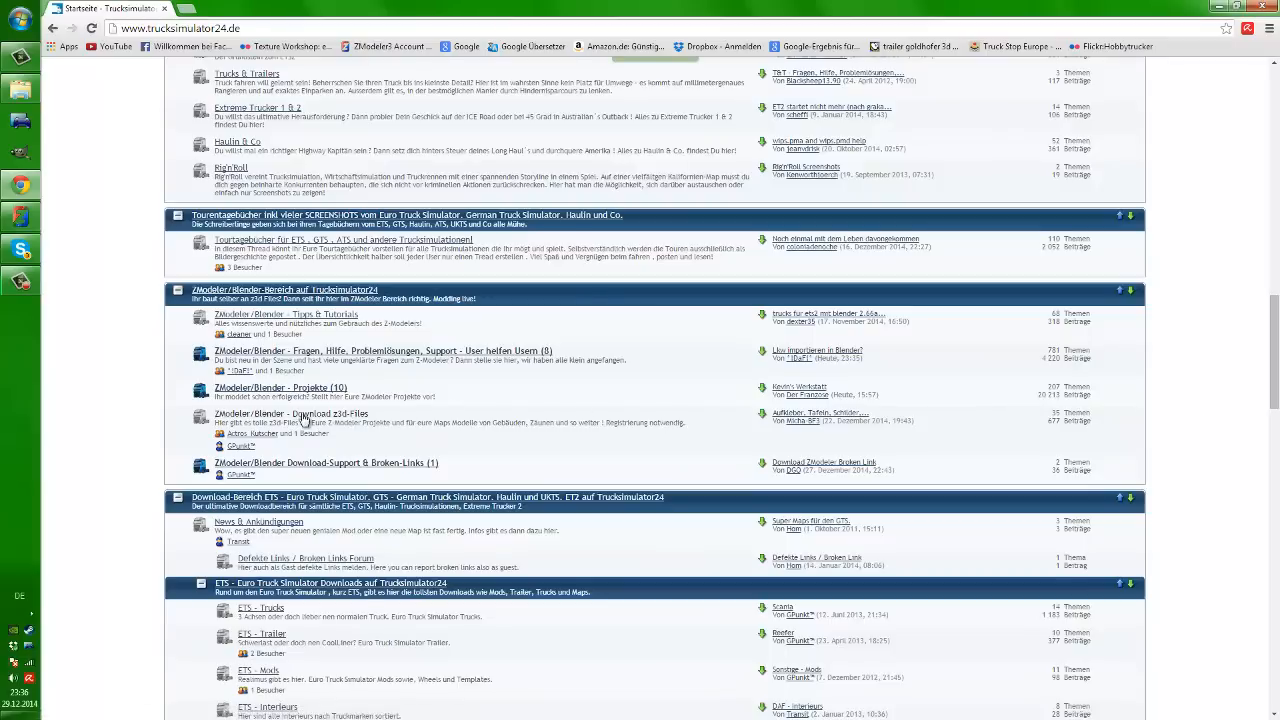
left_click(345, 417)
Look through the Mapmodelle and Bullbars download threads, and close the browser page
scroll(130, 465, "down", 5)
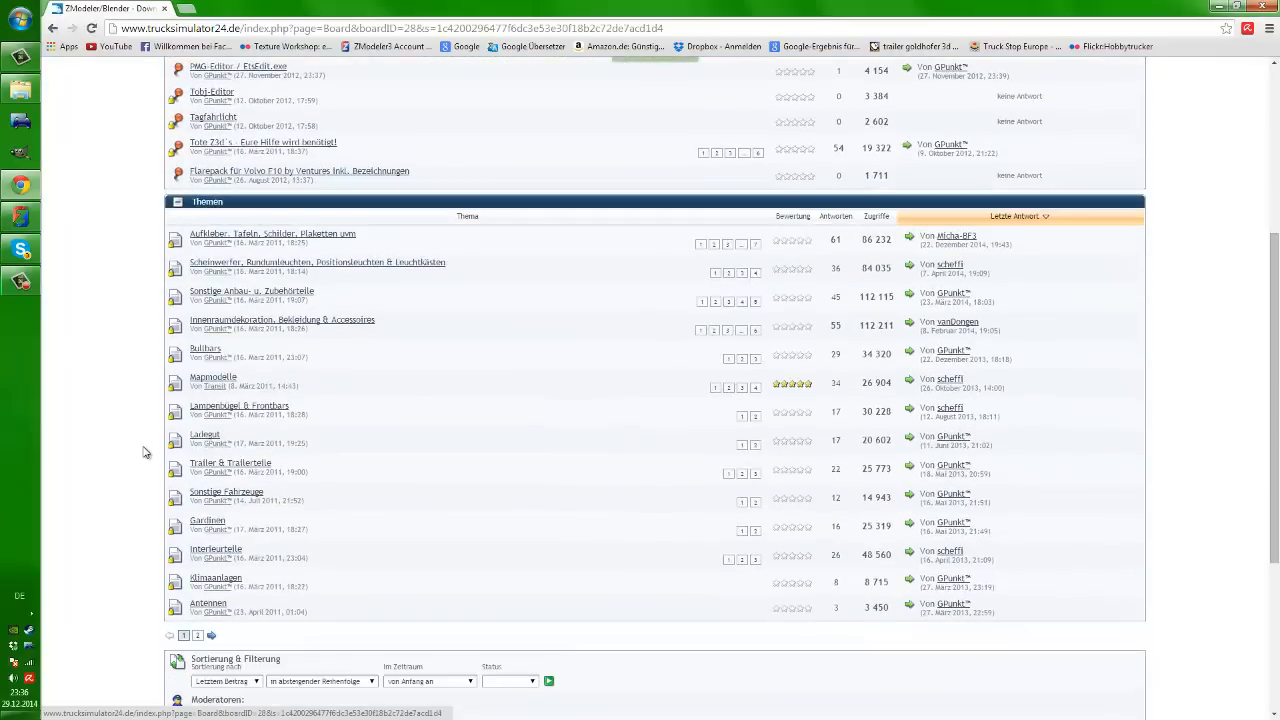
left_click(214, 378)
scroll(170, 359, "down", 7)
key("alt+Left")
left_click(202, 349)
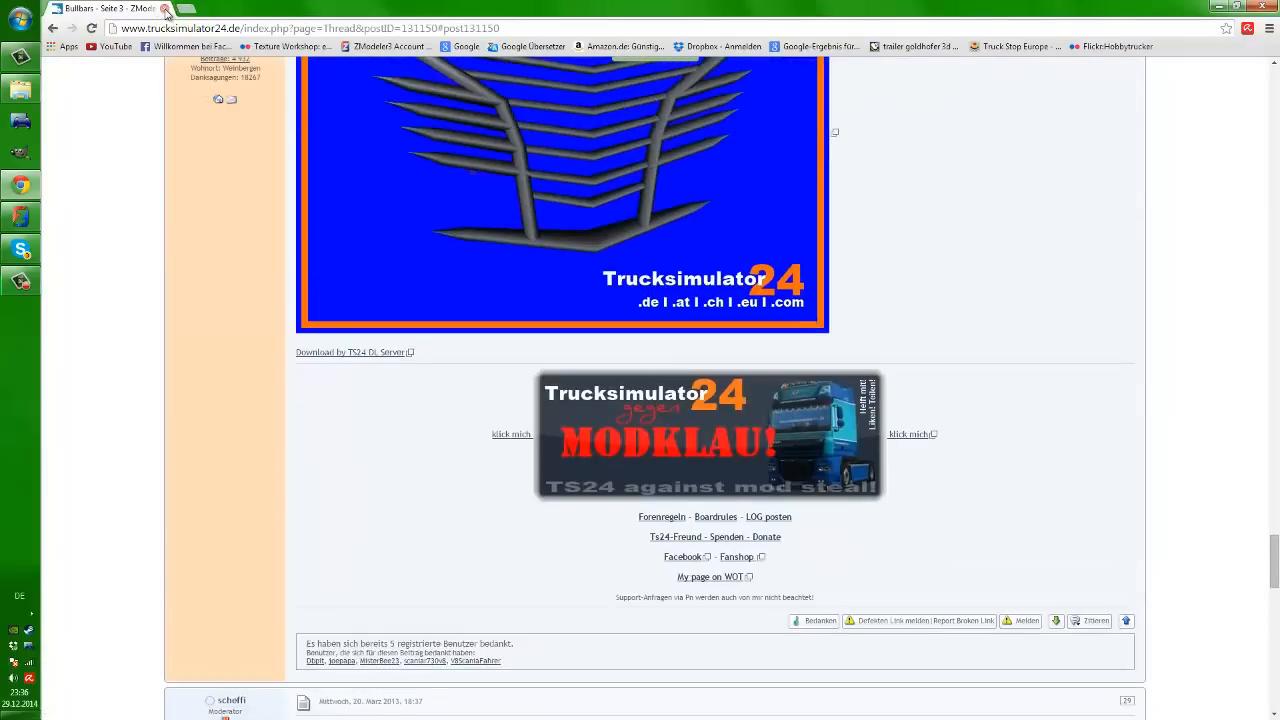
left_click(165, 9)
Examine the truck's cab up close in the 3D view and the whole truck in the left, top and front views
middle_click_drag(280, 268, 325, 244)
scroll(235, 232, "up", 4)
scroll(305, 232, "up", 2)
scroll(303, 229, "down", 4)
scroll(259, 222, "up", 3)
scroll(271, 224, "down", 5)
scroll(268, 226, "up", 4)
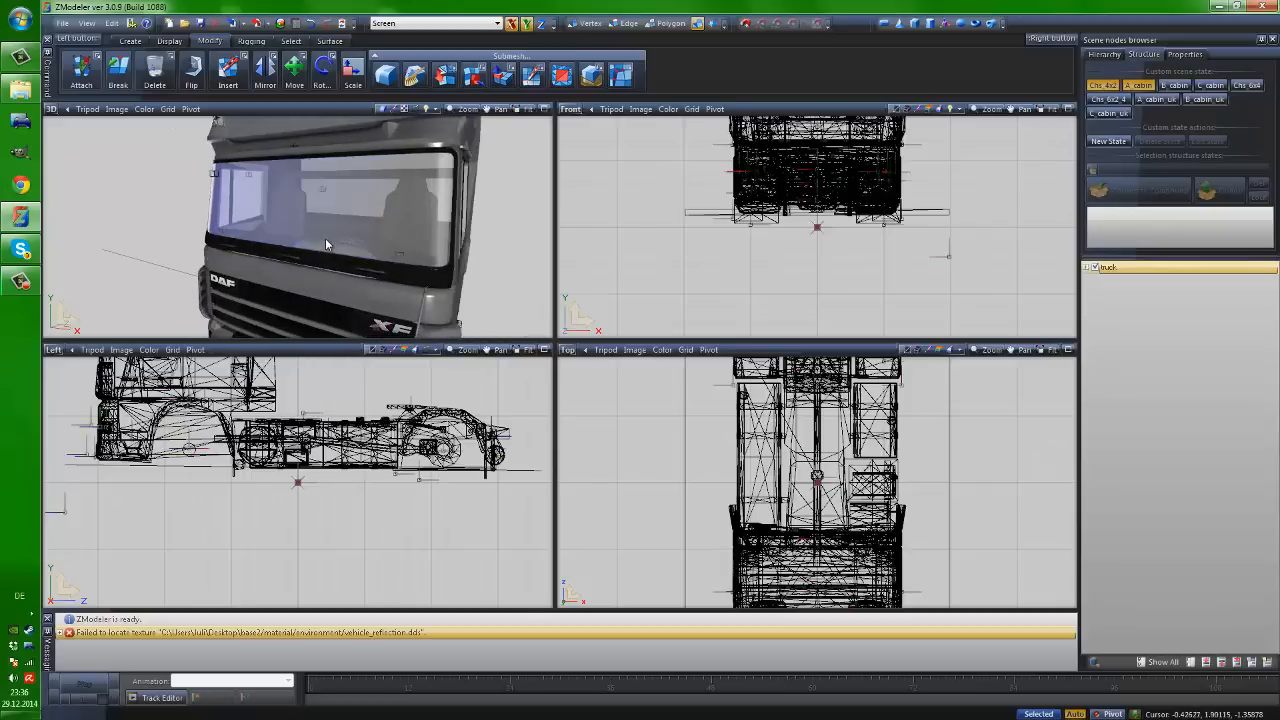
middle_click_drag(298, 174, 276, 177)
scroll(280, 178, "down", 5)
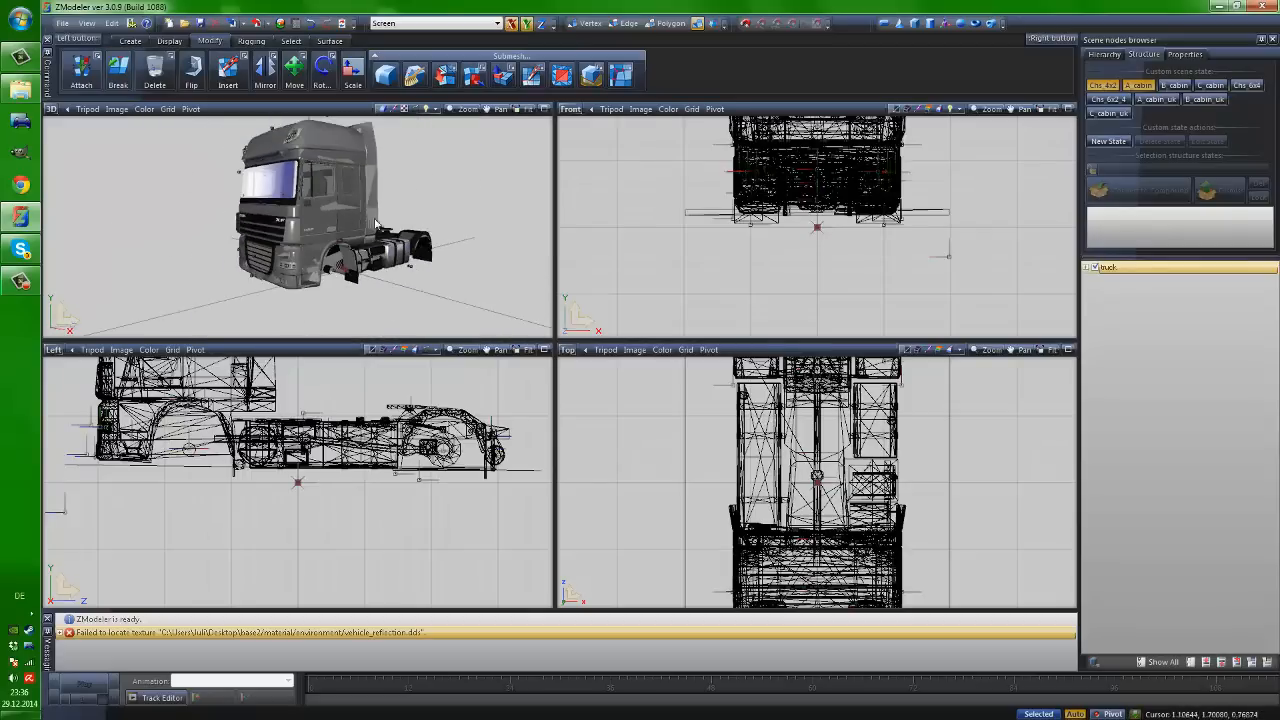
scroll(300, 226, "up", 4)
middle_click_drag(286, 227, 315, 230)
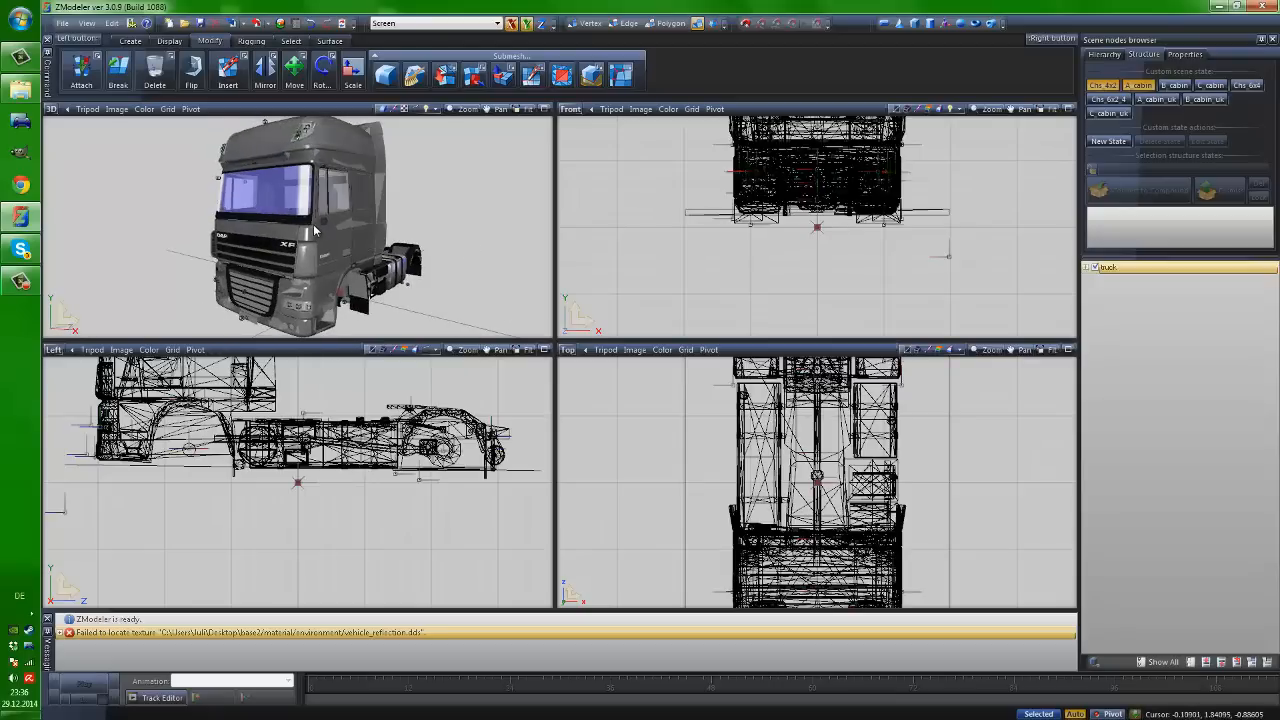
scroll(315, 230, "down", 3)
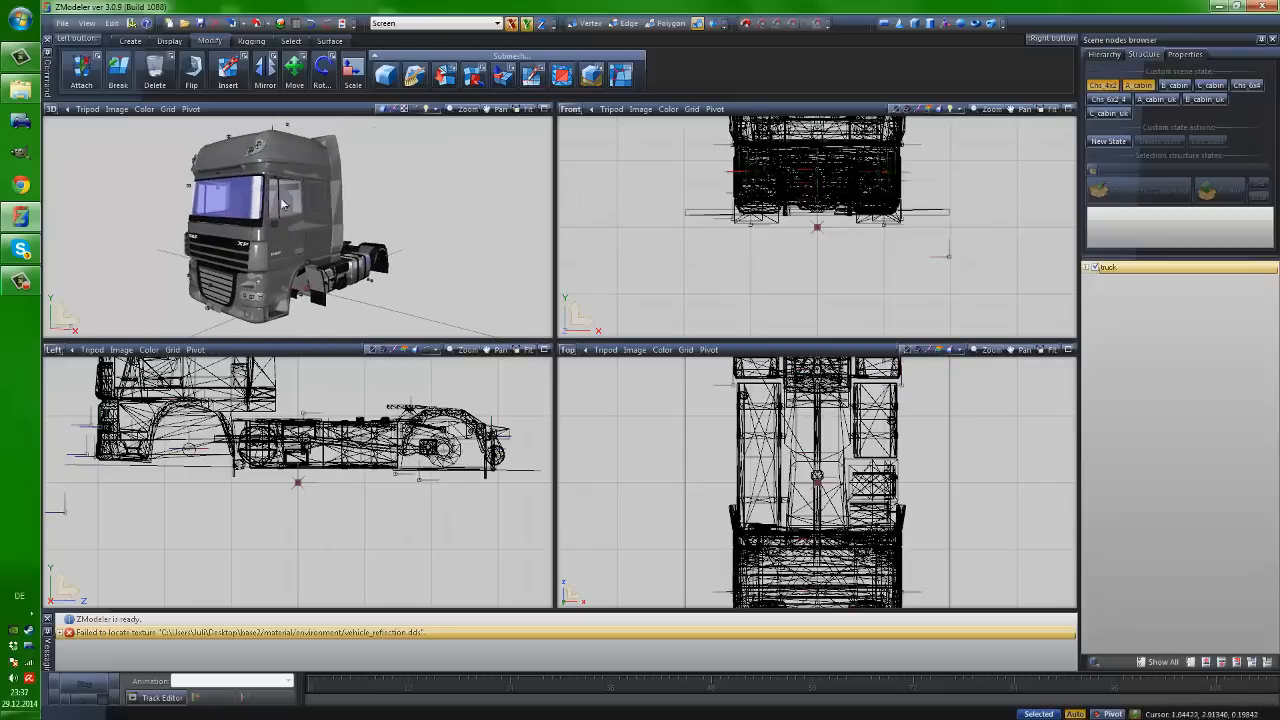
middle_click_drag(240, 534, 263, 588)
scroll(266, 560, "down", 4)
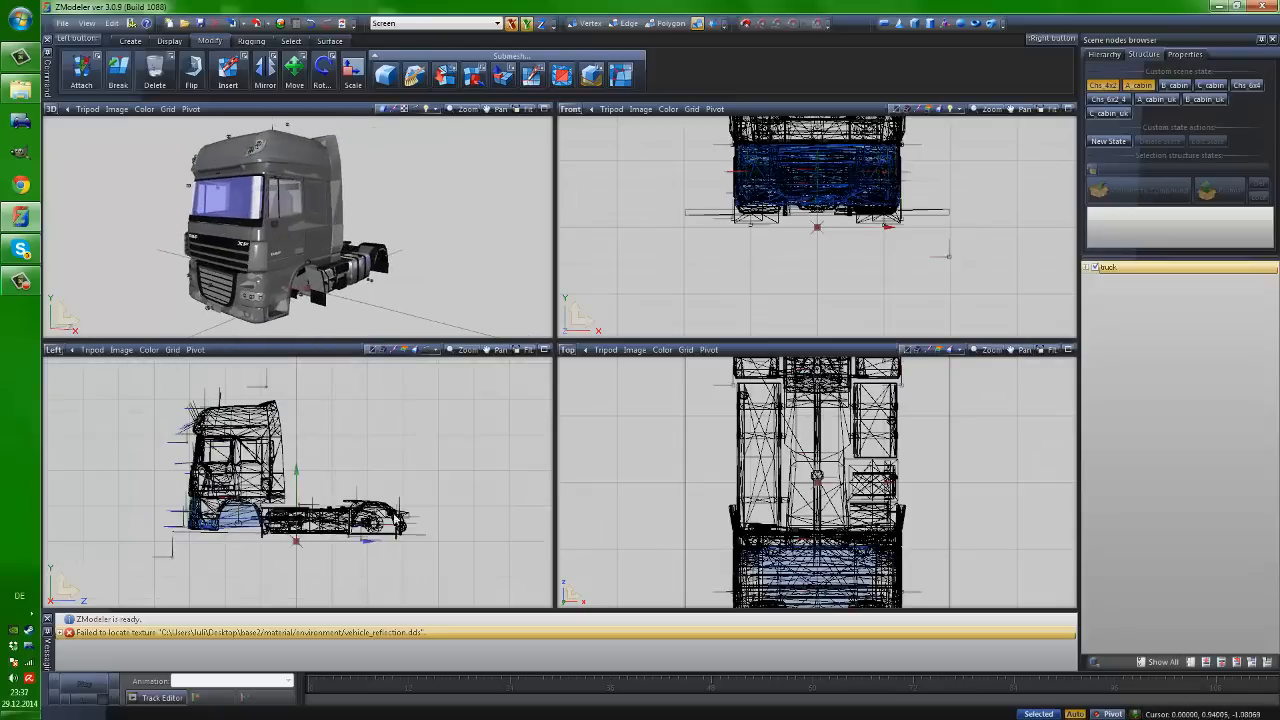
middle_click_drag(801, 505, 724, 480)
scroll(722, 480, "down", 4)
middle_click_drag(763, 170, 686, 271)
scroll(686, 271, "down", 2)
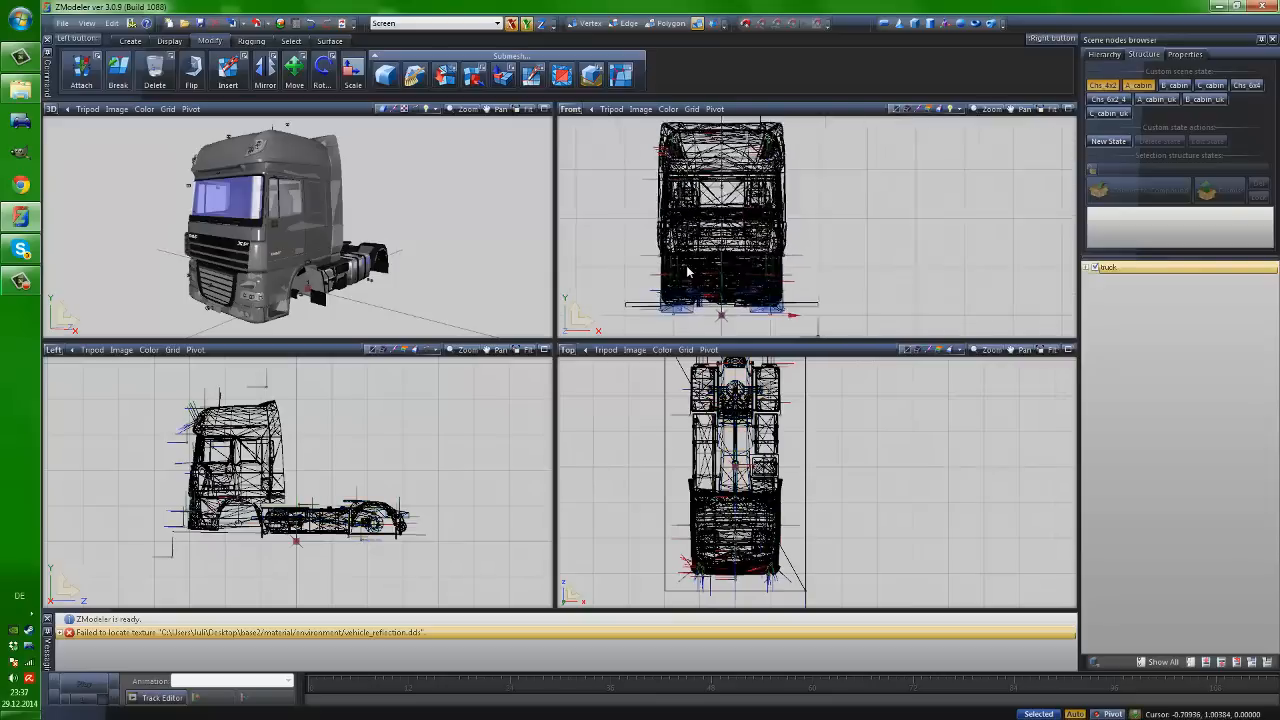
Check which file type can be merged into the scene, and close the Merge dialog without merging anything
left_click(63, 23)
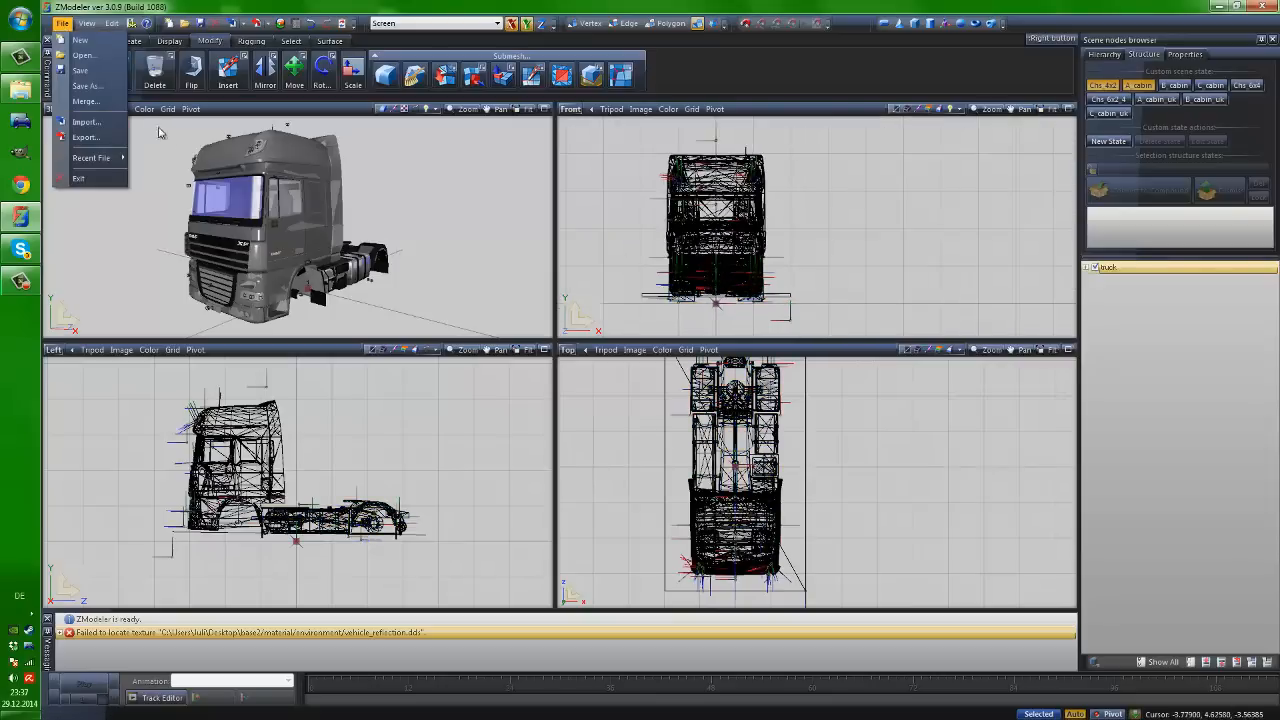
left_click(88, 103)
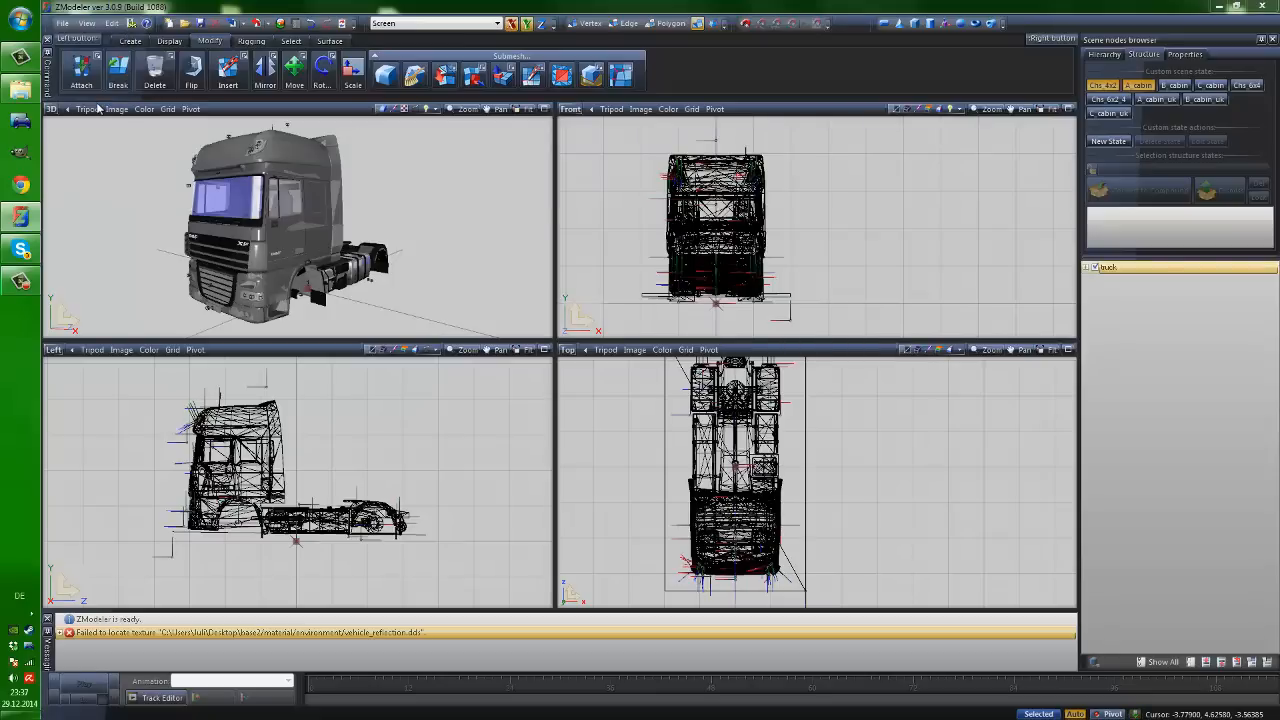
left_click_drag(560, 215, 403, 152)
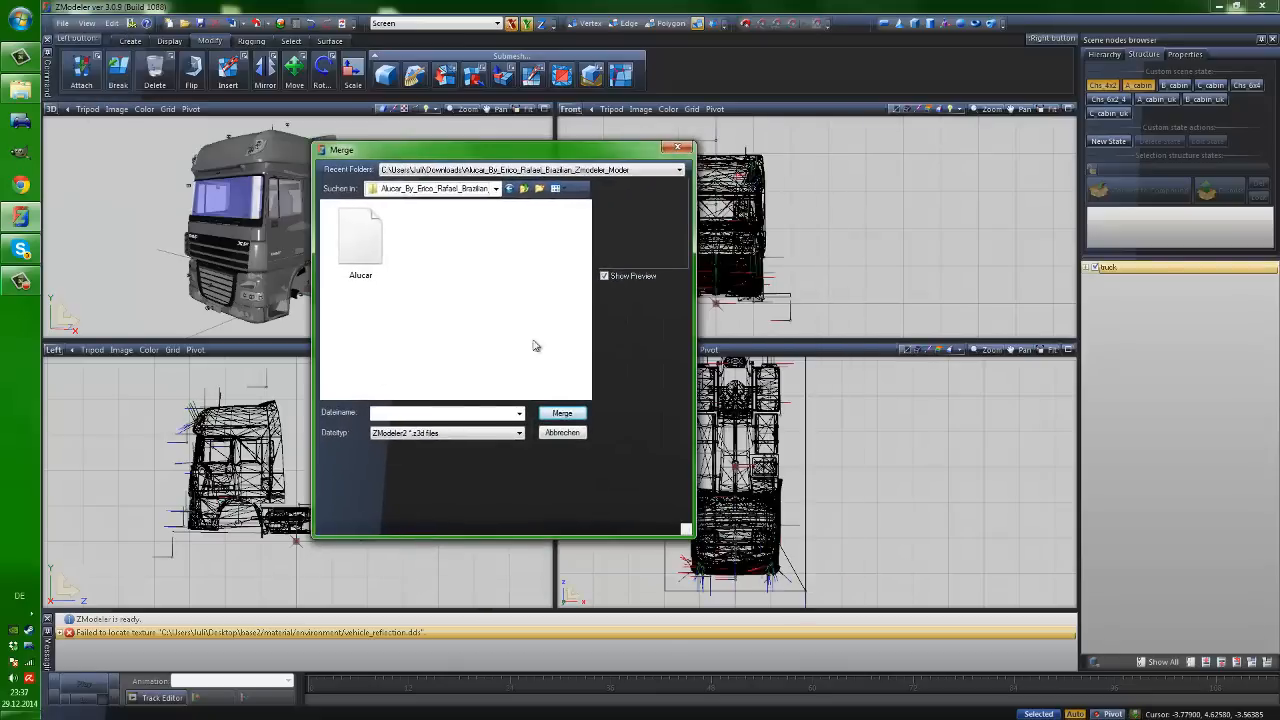
left_click(426, 435)
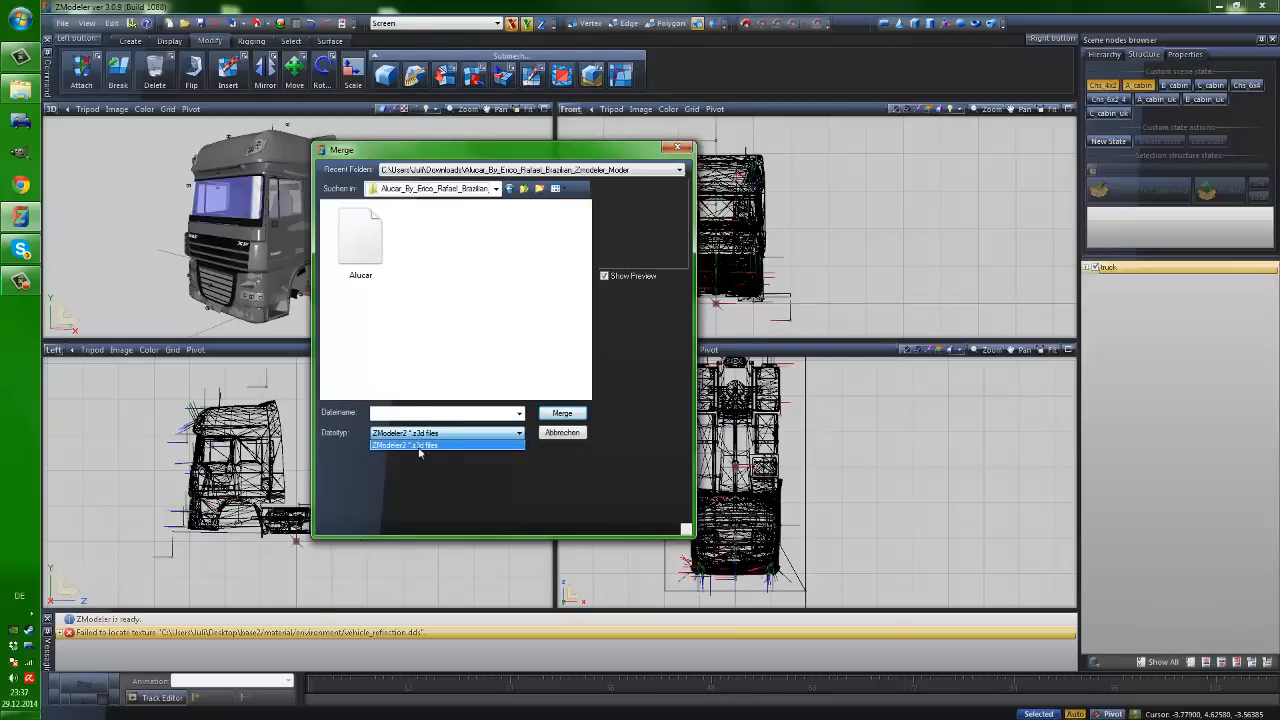
left_click(416, 444)
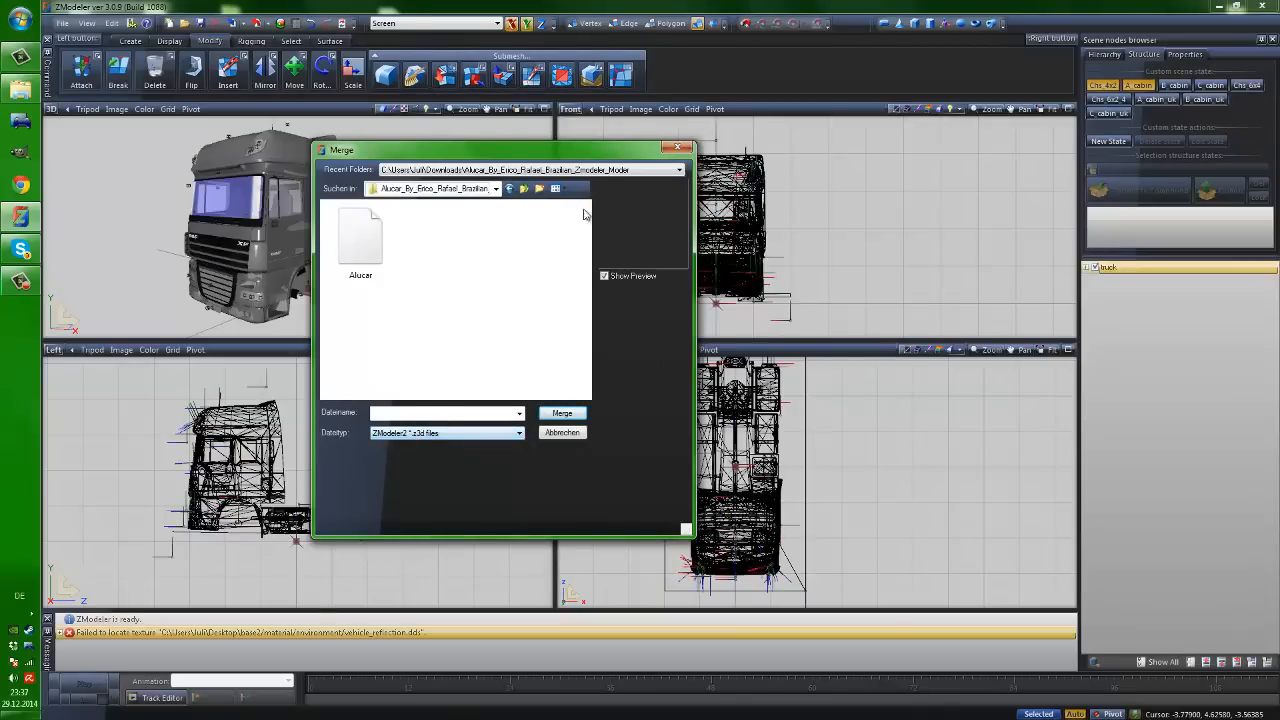
left_click(677, 150)
scroll(265, 218, "up", 3)
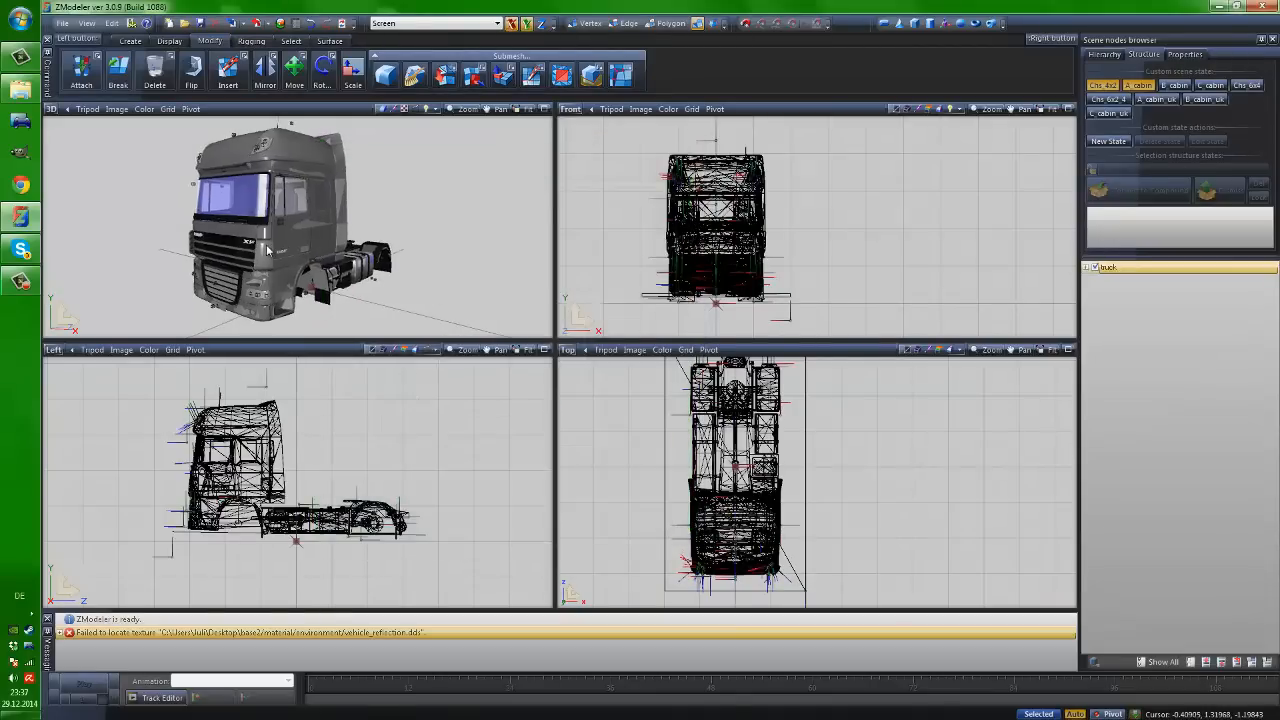
scroll(265, 218, "up", 1)
mouse_move(249, 210)
middle_mouse_down()
mouse_move(329, 225)
mouse_move(238, 218)
middle_mouse_up()
scroll(323, 228, "down", 5)
scroll(266, 207, "up", 3)
scroll(229, 230, "down", 3)
scroll(240, 212, "up", 4)
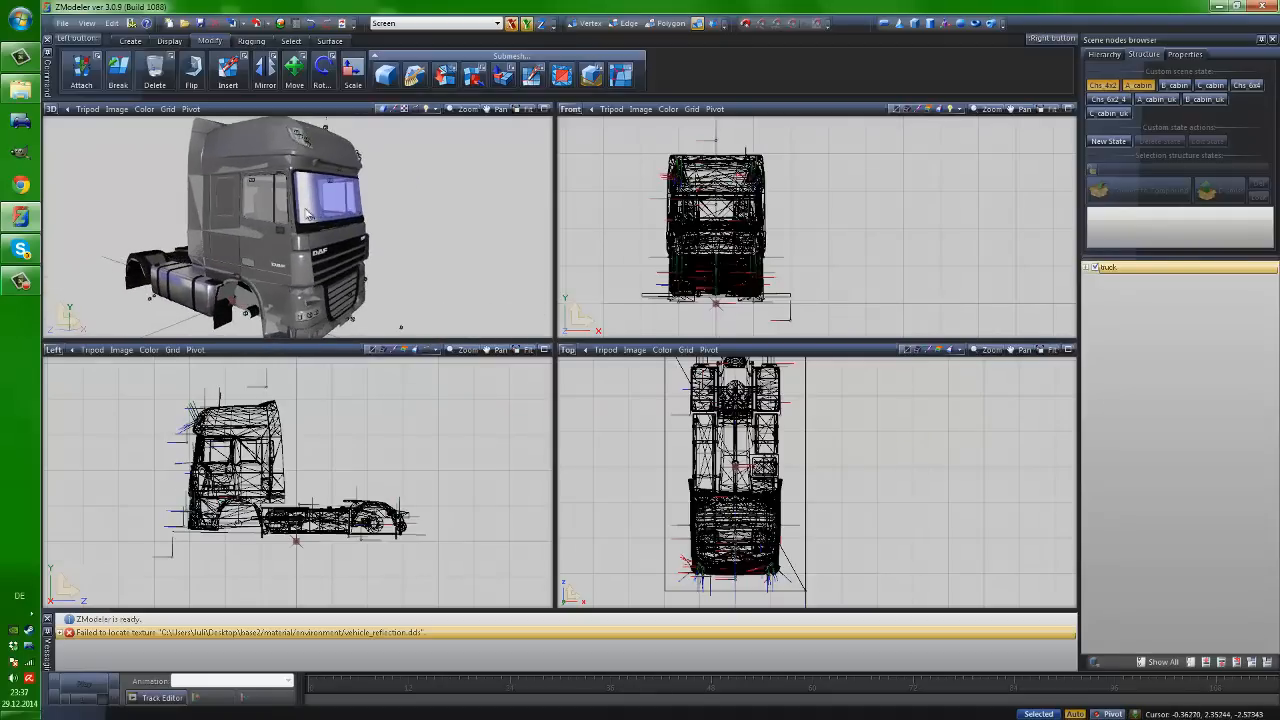
Check the list of file formats supported for import, and close the Import dialog without importing anything
left_click(62, 23)
left_click(100, 126)
left_click(415, 424)
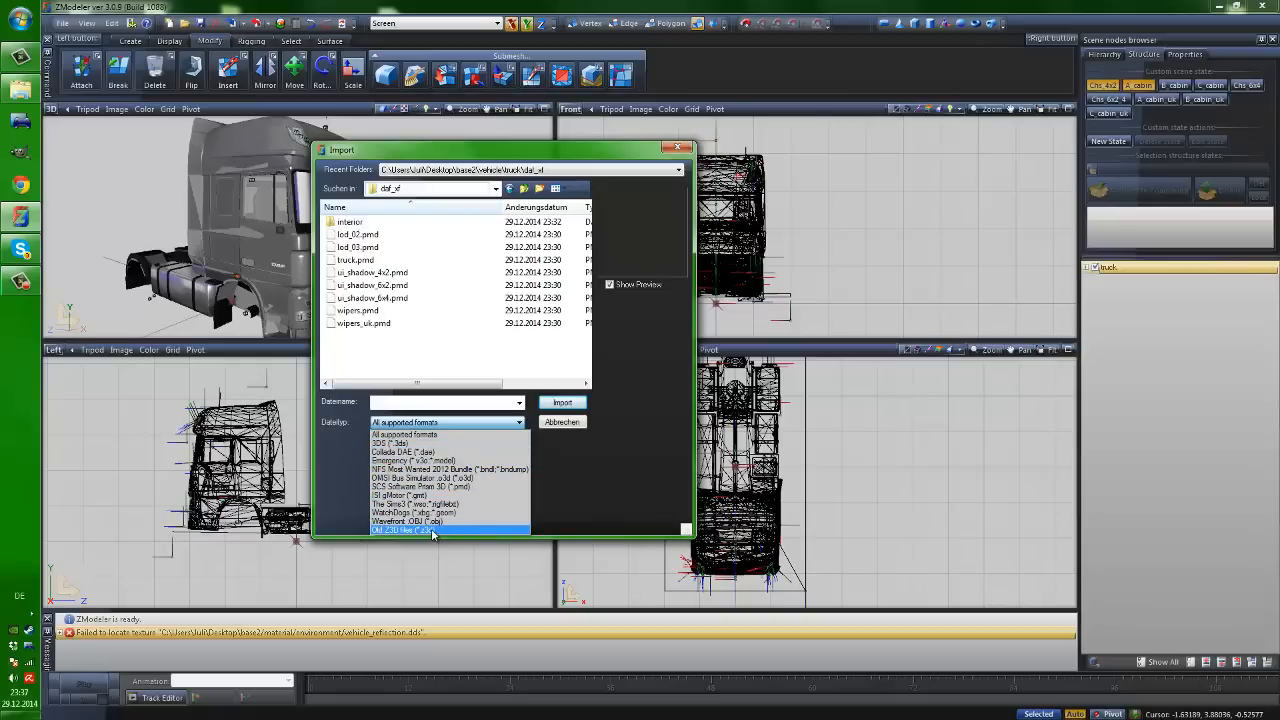
left_click(447, 424)
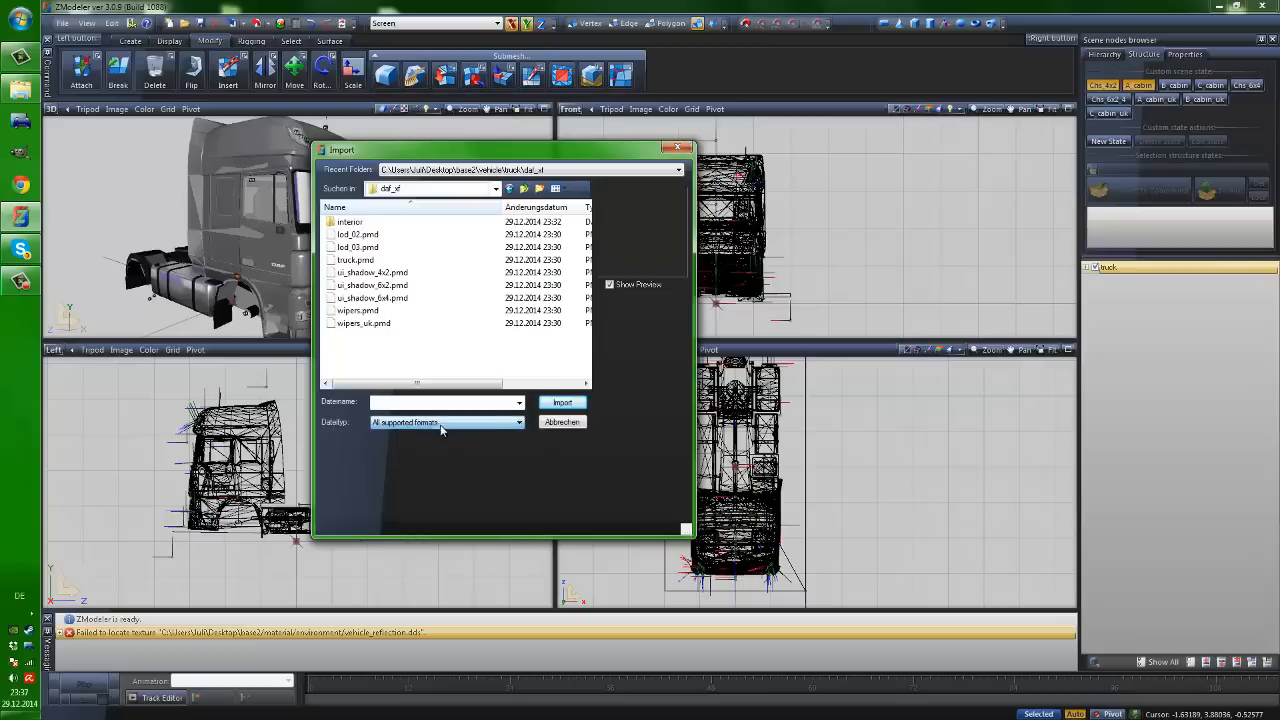
left_click(668, 149)
Start a merge and browse to the Zmod Anbauteile folder inside Nutzvolle Ordner on the Desktop
left_click(62, 23)
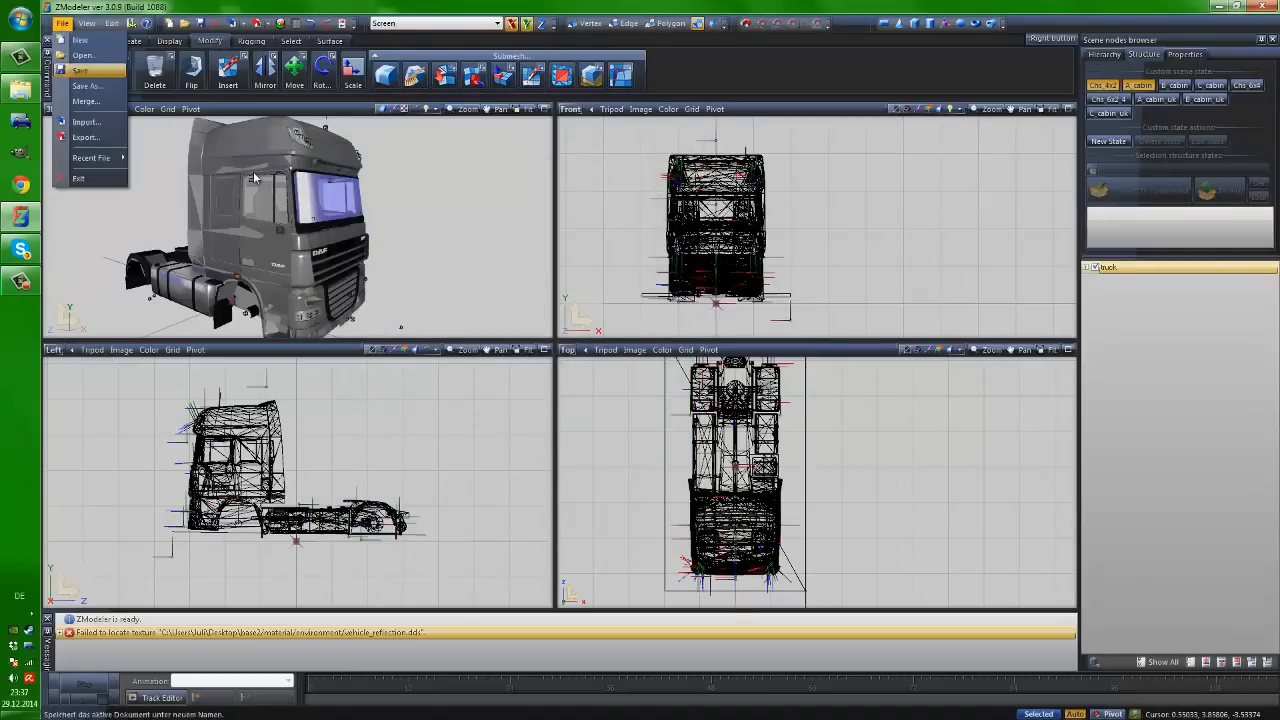
left_click(86, 102)
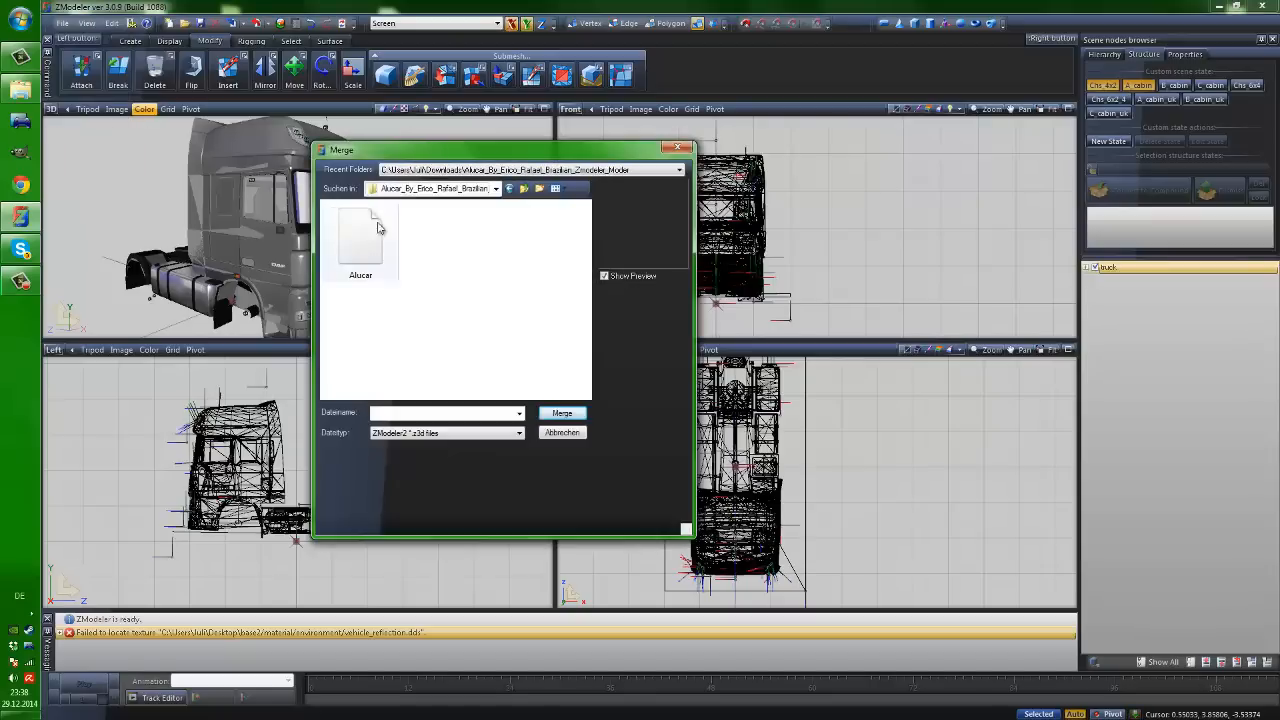
left_click(432, 190)
scroll(440, 300, "up", 3)
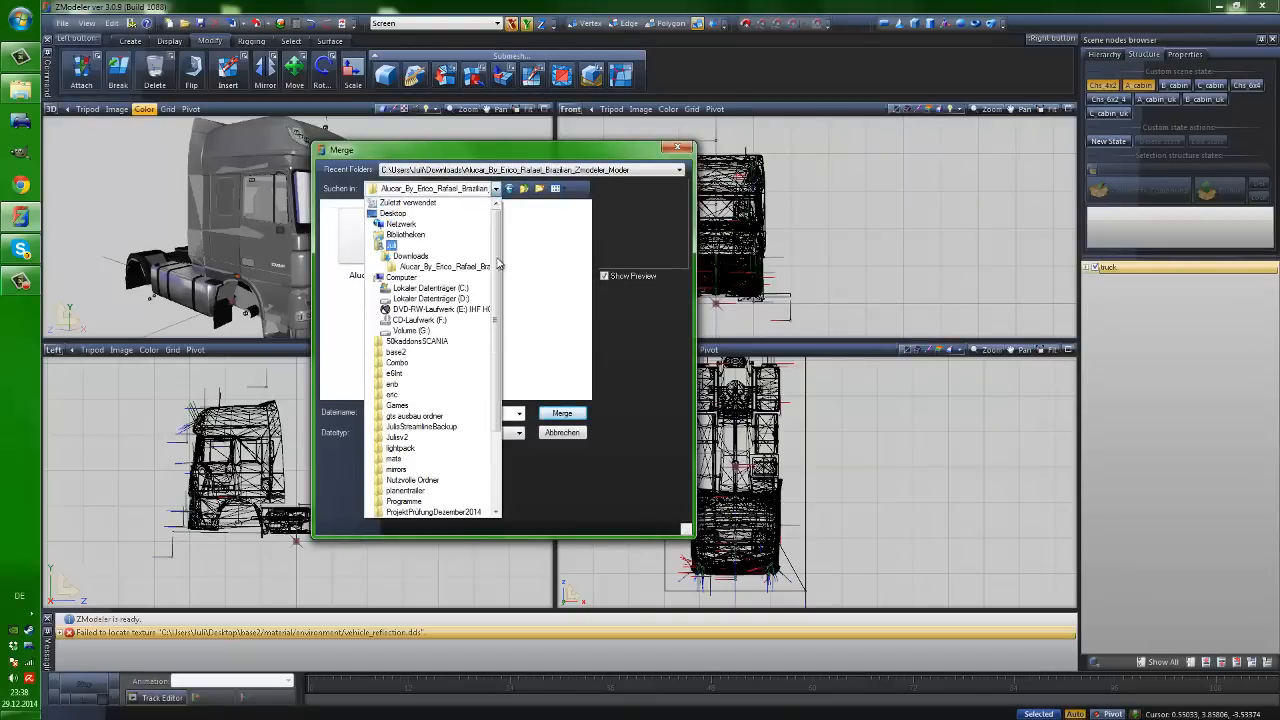
left_click_drag(496, 299, 430, 212)
left_click(400, 213)
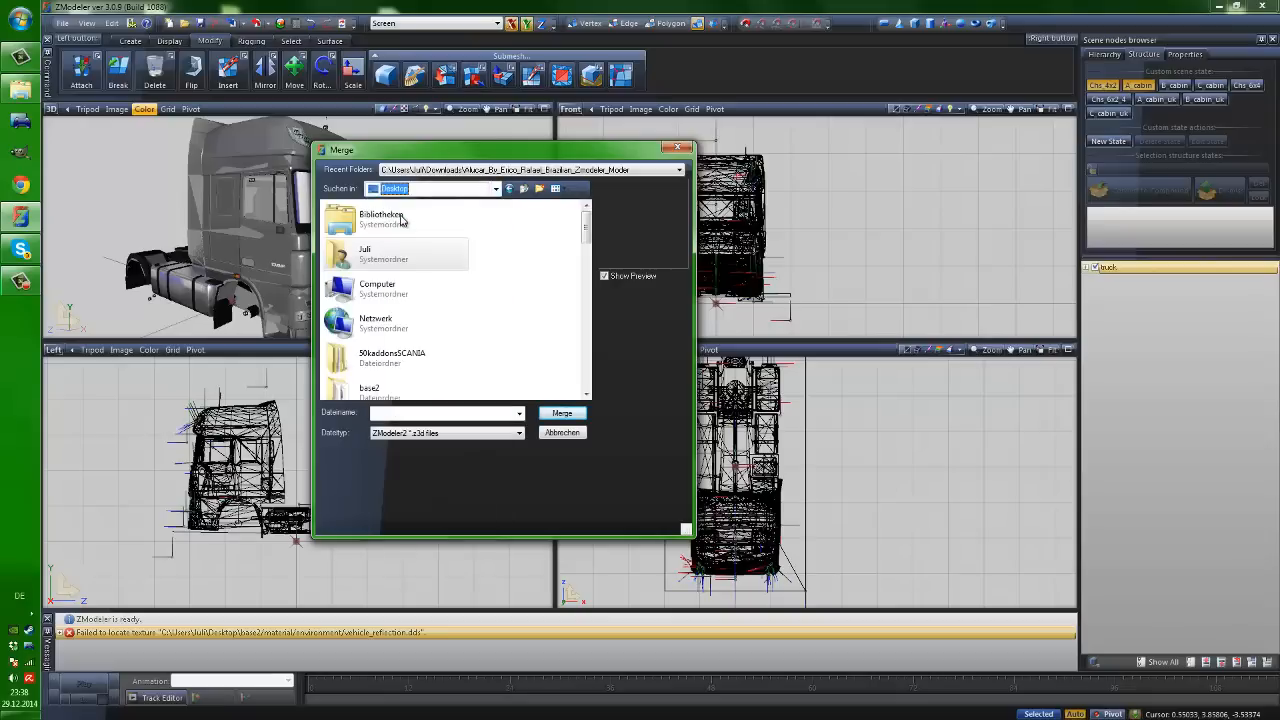
scroll(500, 355, "down", 5)
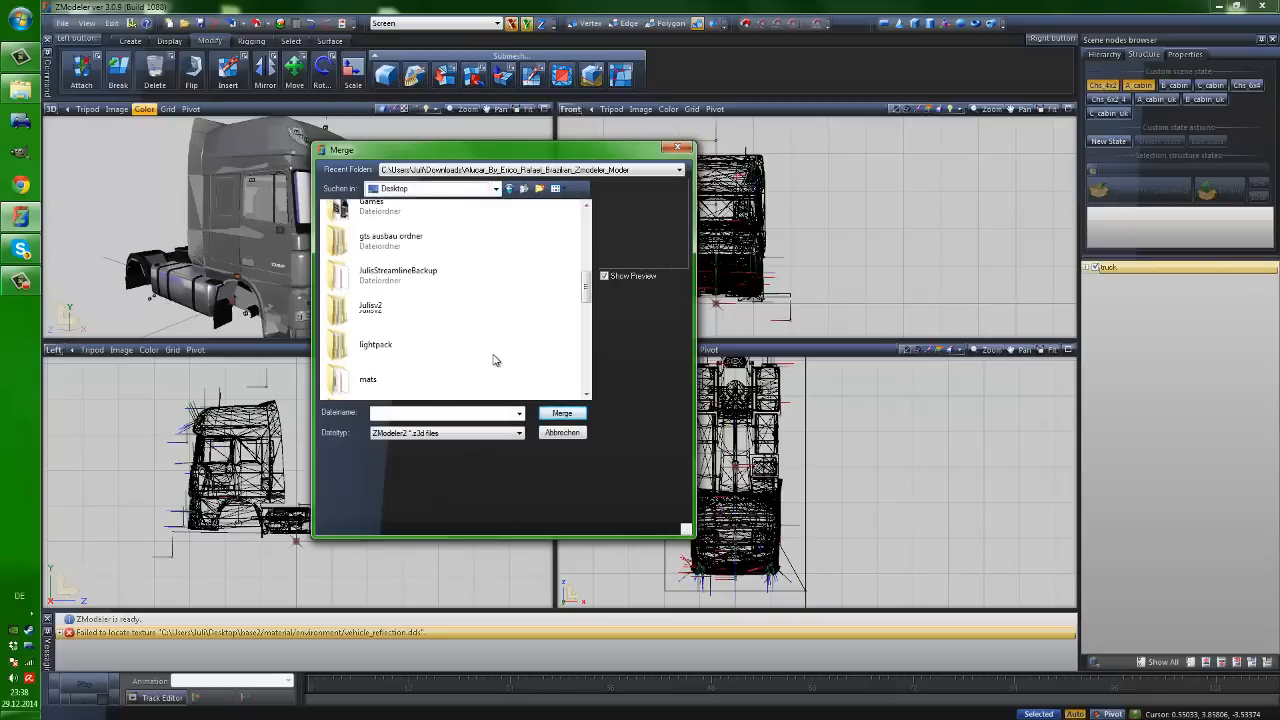
double_click(414, 356)
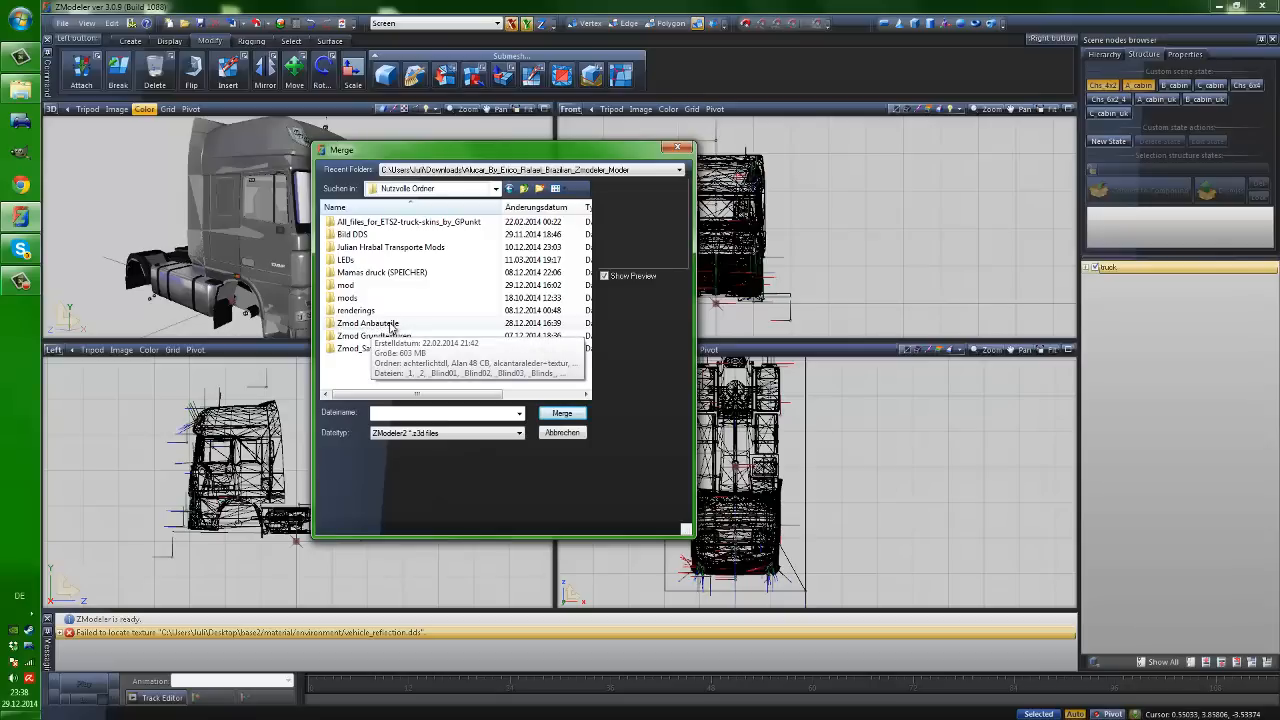
double_click(394, 325)
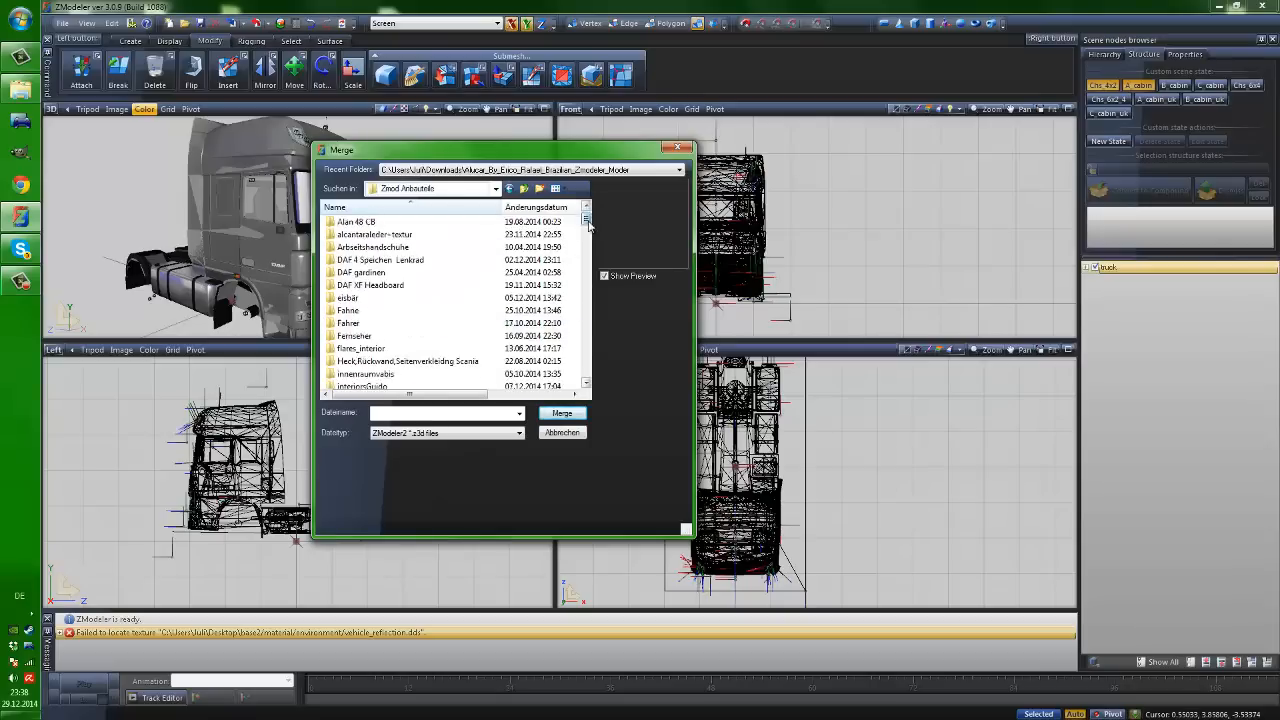
Look through the Zmod Anbauteile folder and preview accessory files such as Fangmaul, ERICInnen, Gardinen and fertigeLeuchttafeln
left_click_drag(593, 283, 587, 229)
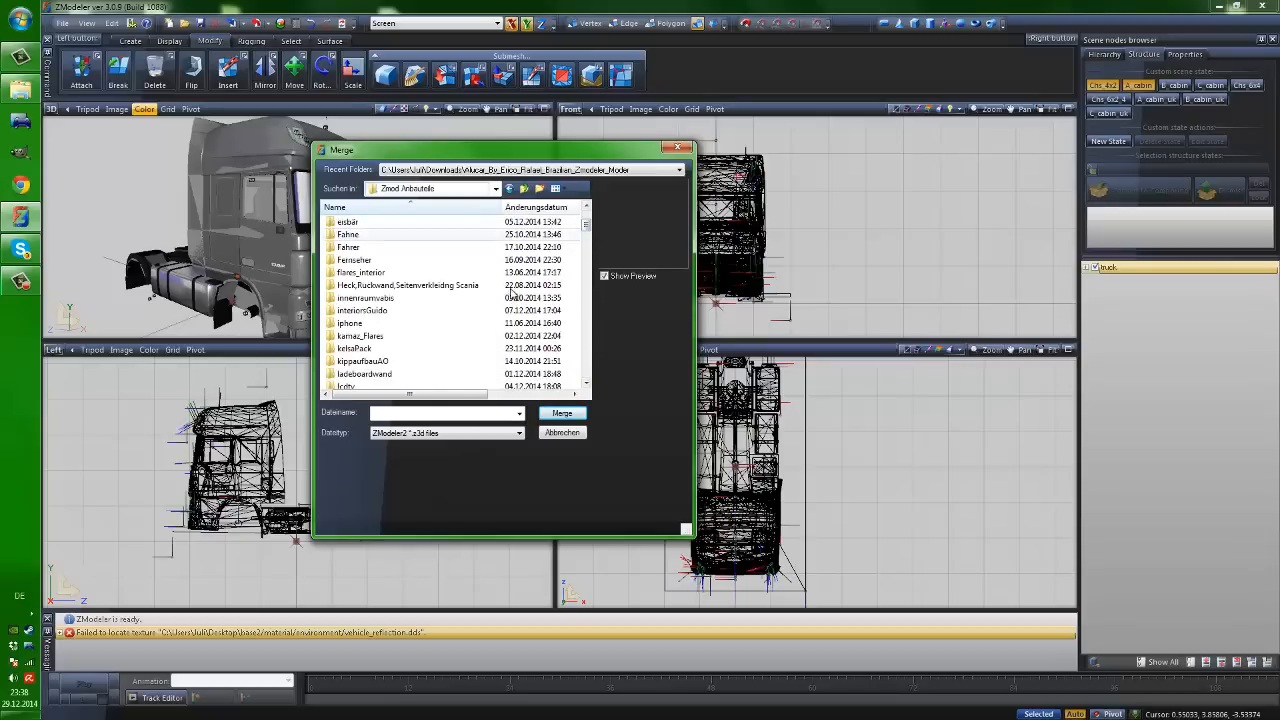
scroll(453, 326, "down", 5)
scroll(452, 327, "up", 3)
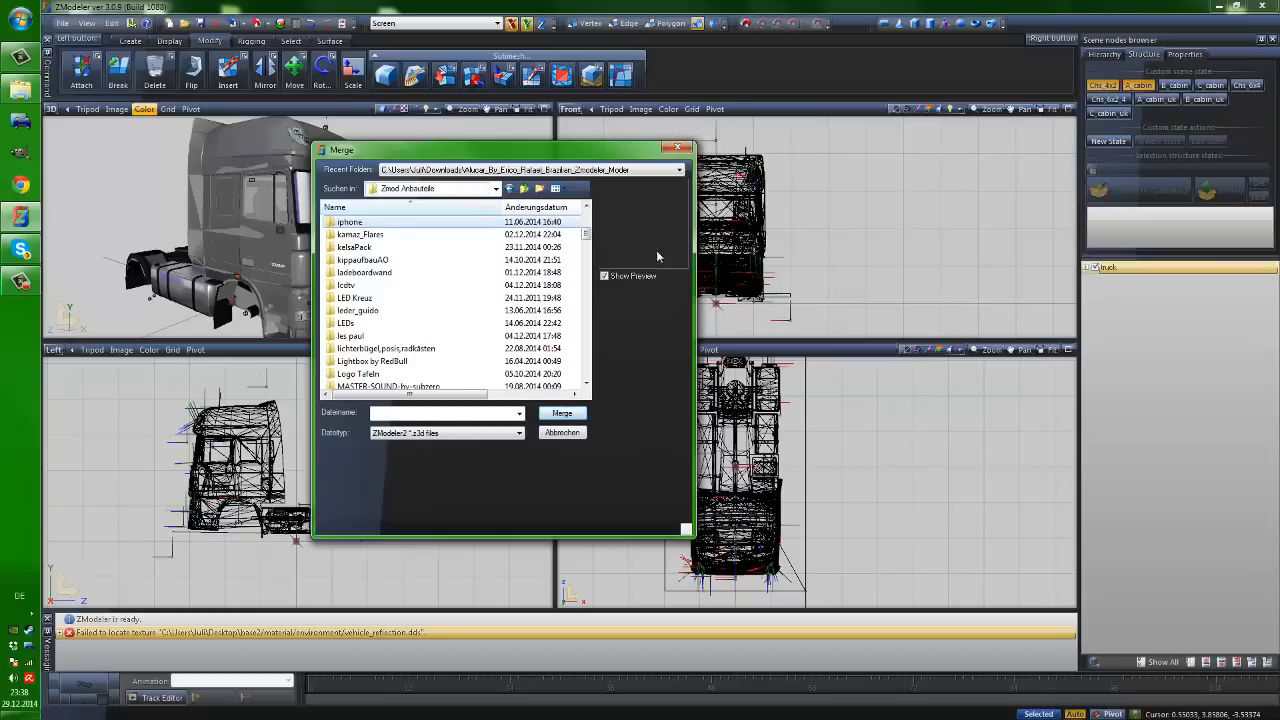
left_click_drag(576, 156, 587, 153)
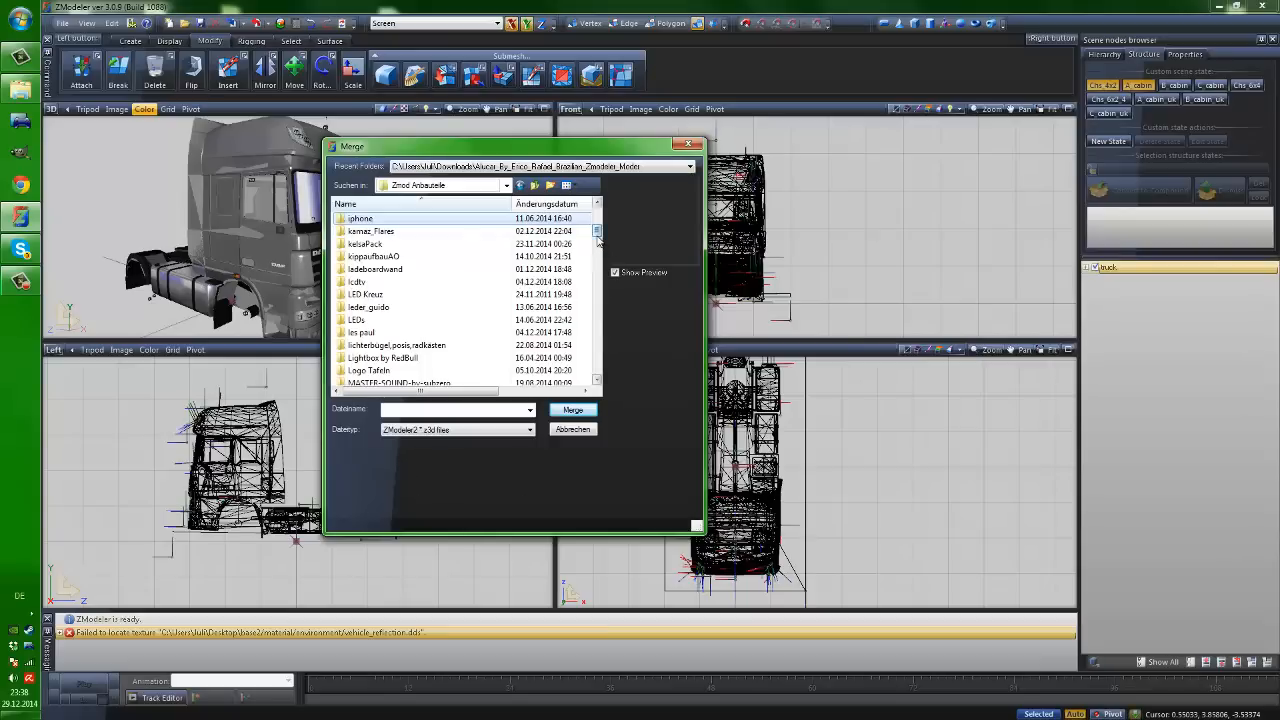
left_click_drag(597, 237, 599, 292)
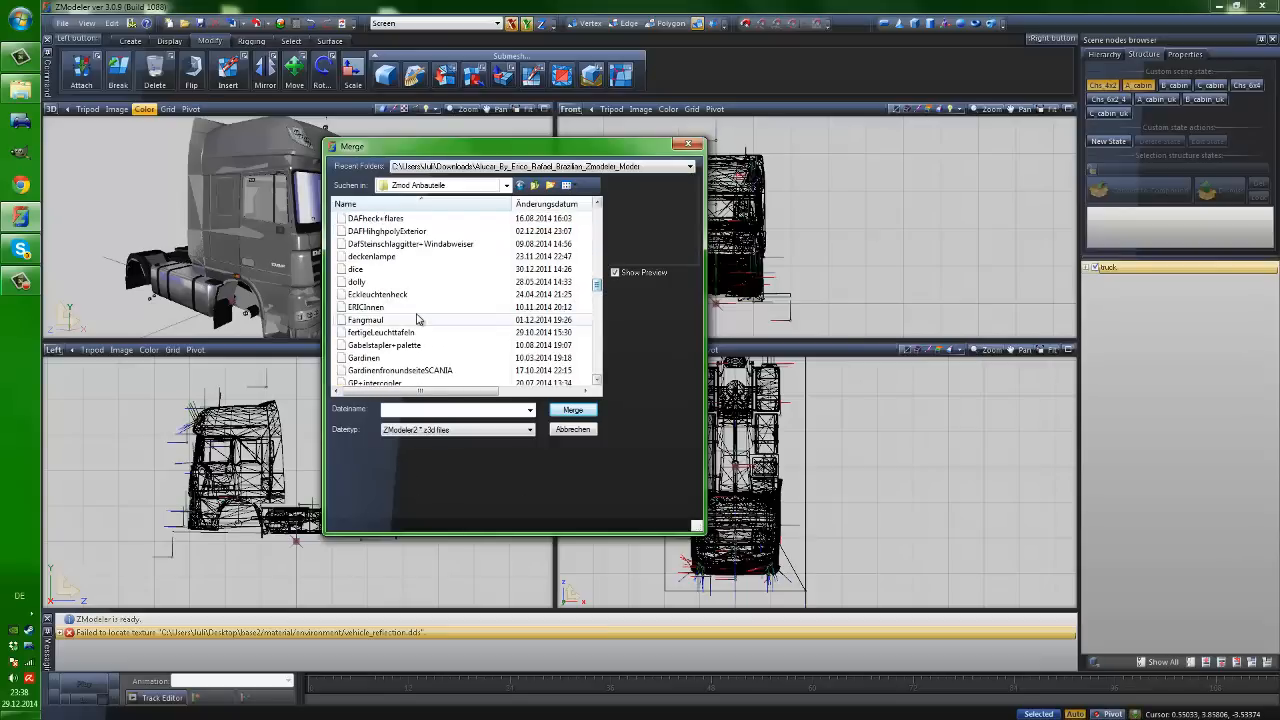
left_click(418, 318)
left_click(406, 331)
left_click(391, 319)
left_click(387, 307)
left_click(388, 296)
left_click(380, 332)
left_click(379, 358)
left_click(378, 333)
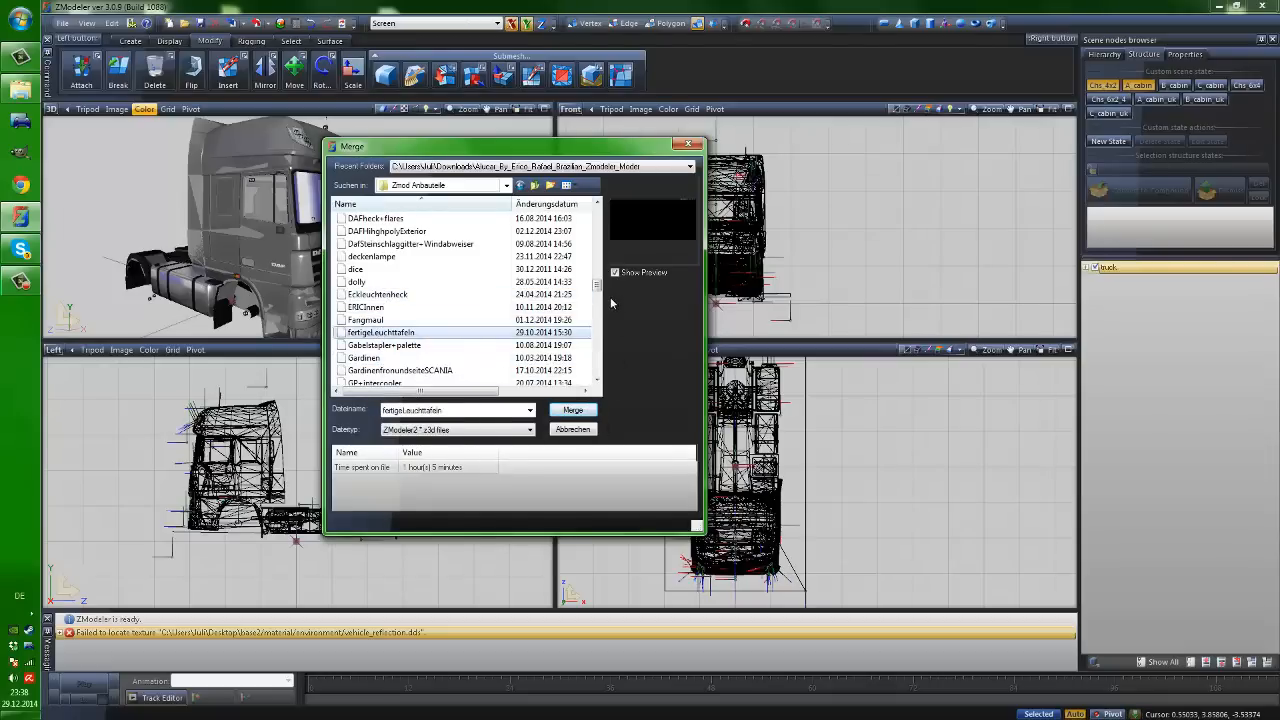
Preview further accessory files, including GardinenfronundseiteSCANIA, Gabelstapler+palette and Highpipe+Wand nicht fertig, and look through the rest of the list
scroll(597, 287, "down", 1)
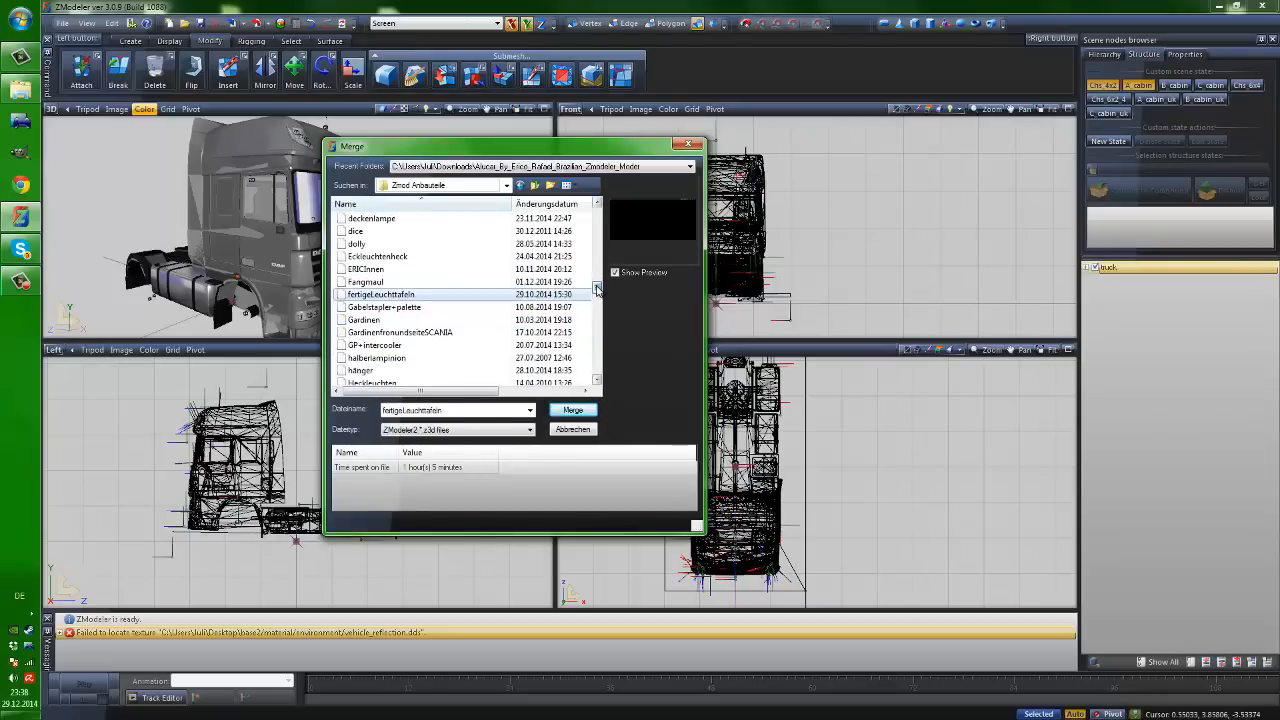
left_click(402, 332)
left_click(400, 307)
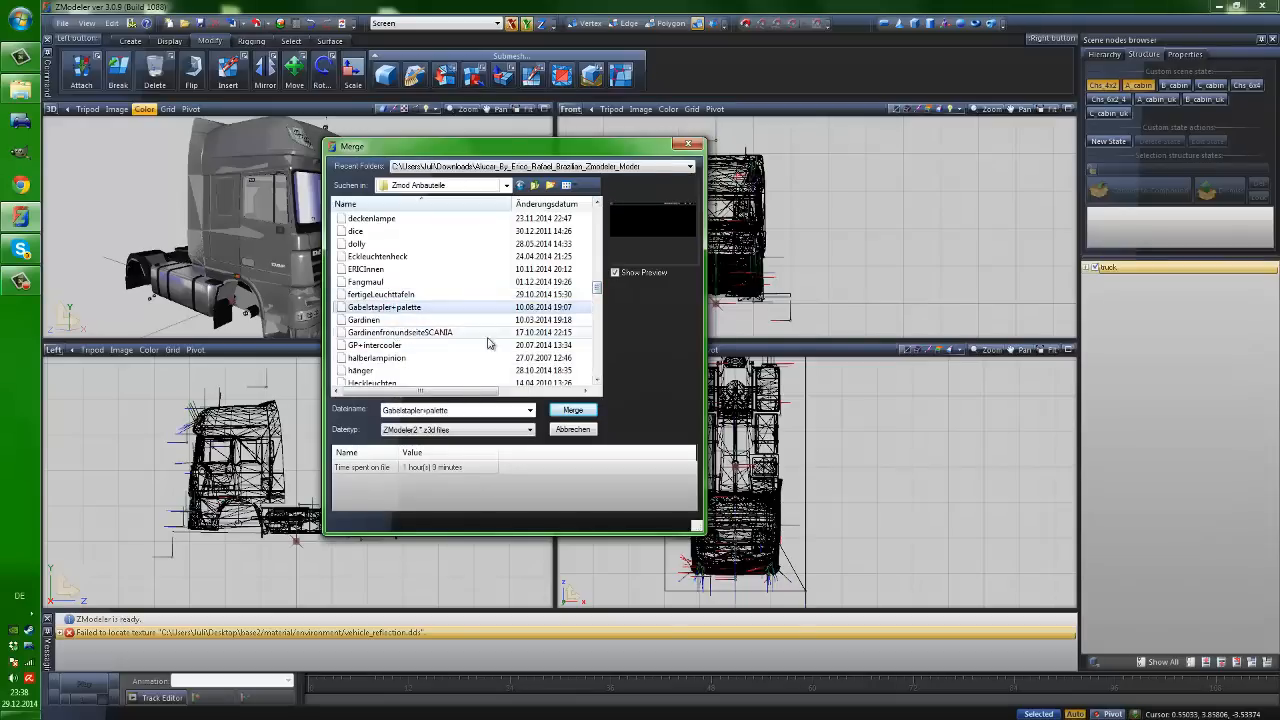
scroll(403, 320, "down", 2)
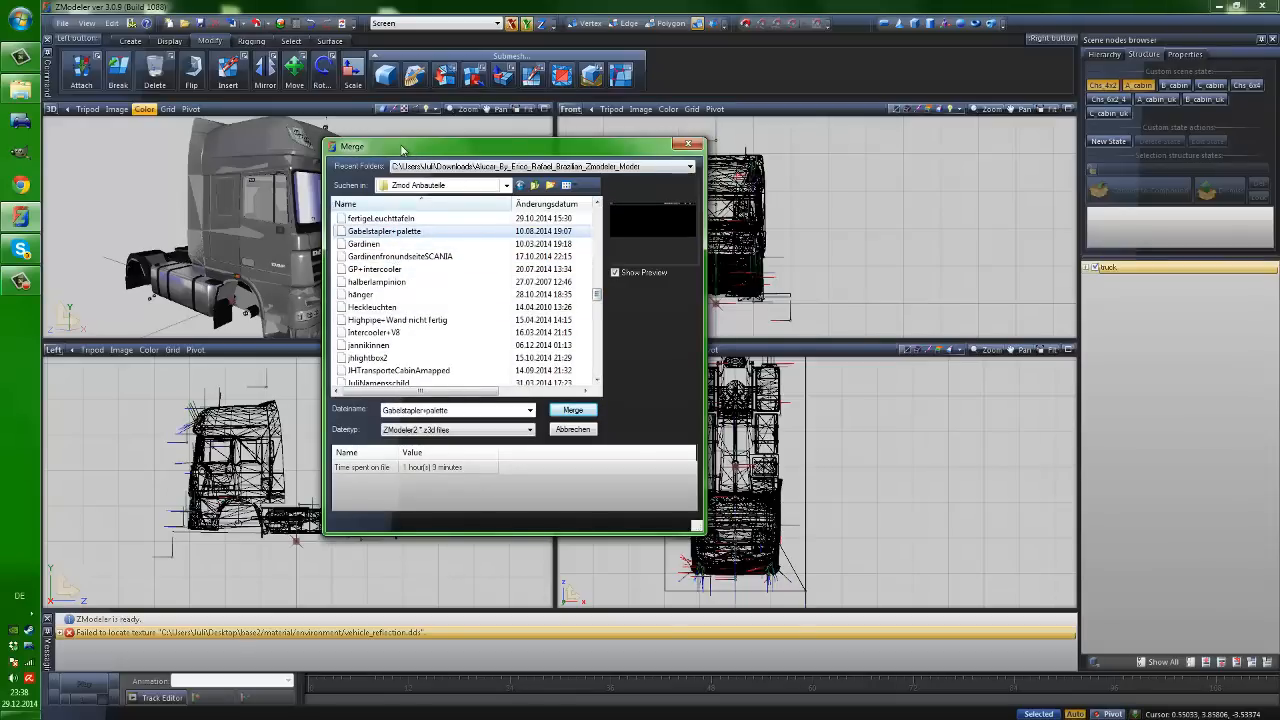
left_click_drag(401, 150, 408, 146)
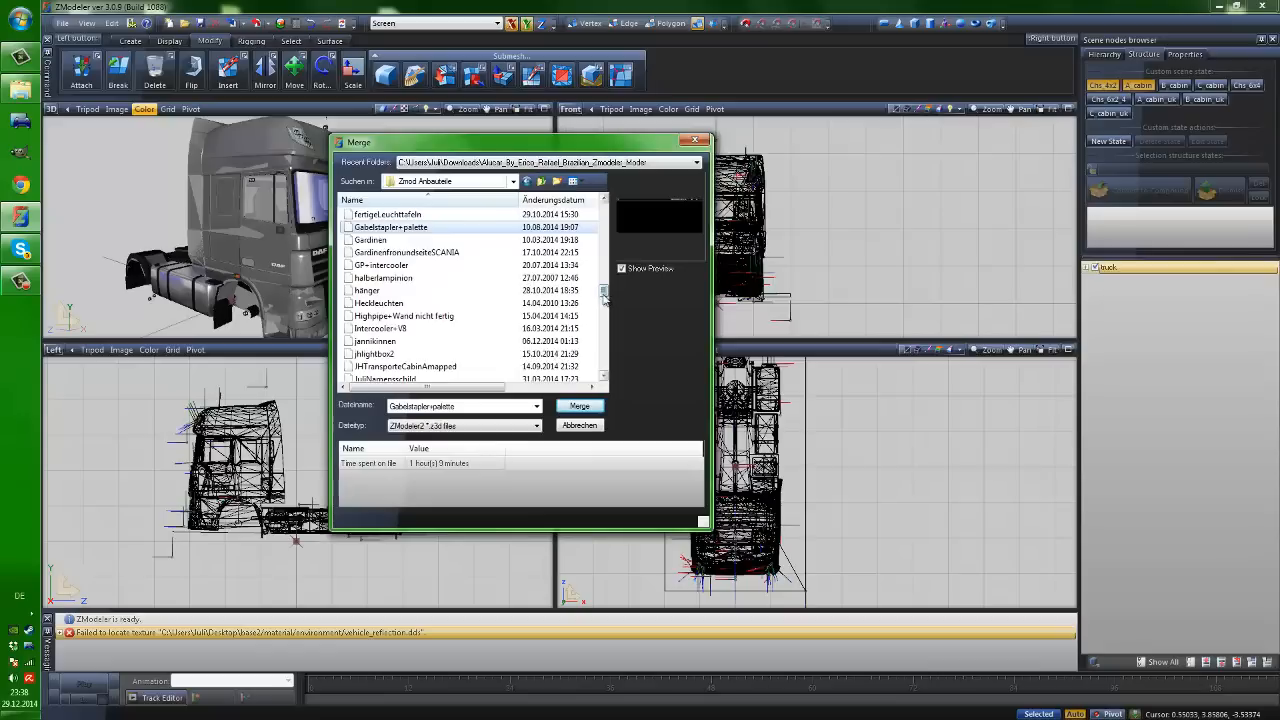
left_click(480, 316)
scroll(490, 340, "down", 3)
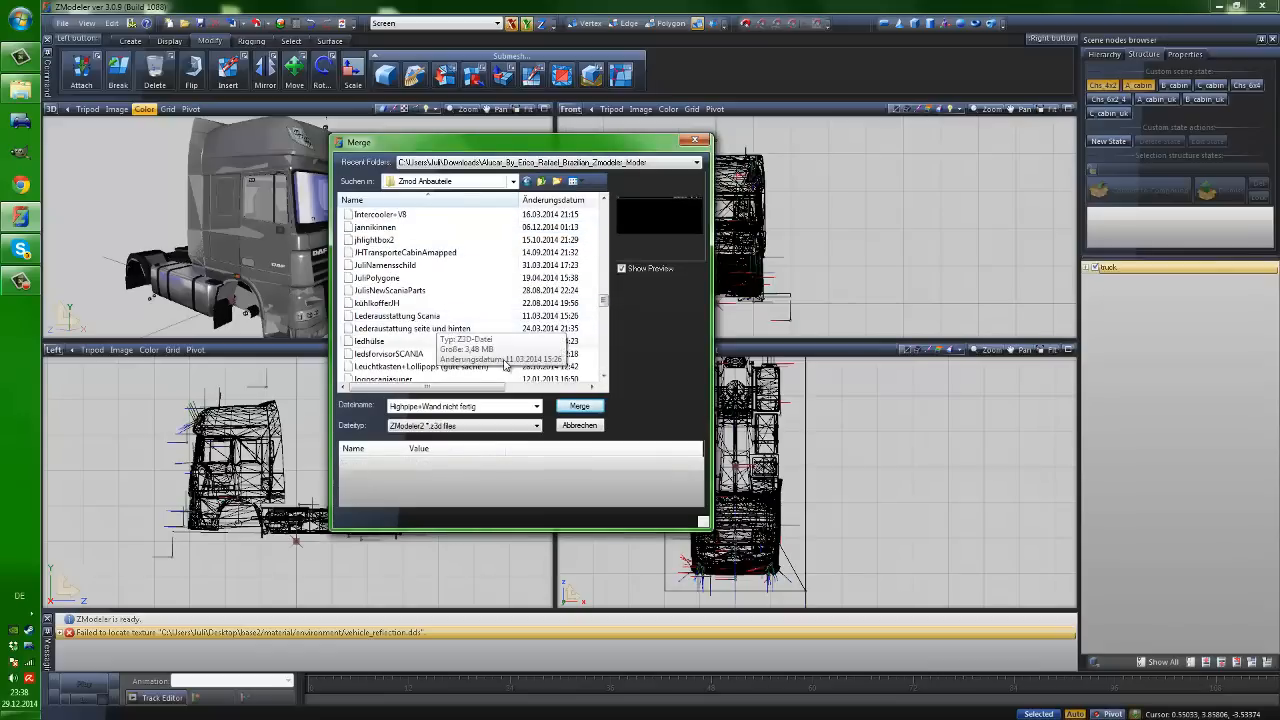
scroll(465, 330, "down", 2)
Find the DAF part files by name and load DafSteinschlaggitter+Windabweiser.z3d for merging
left_click(478, 405)
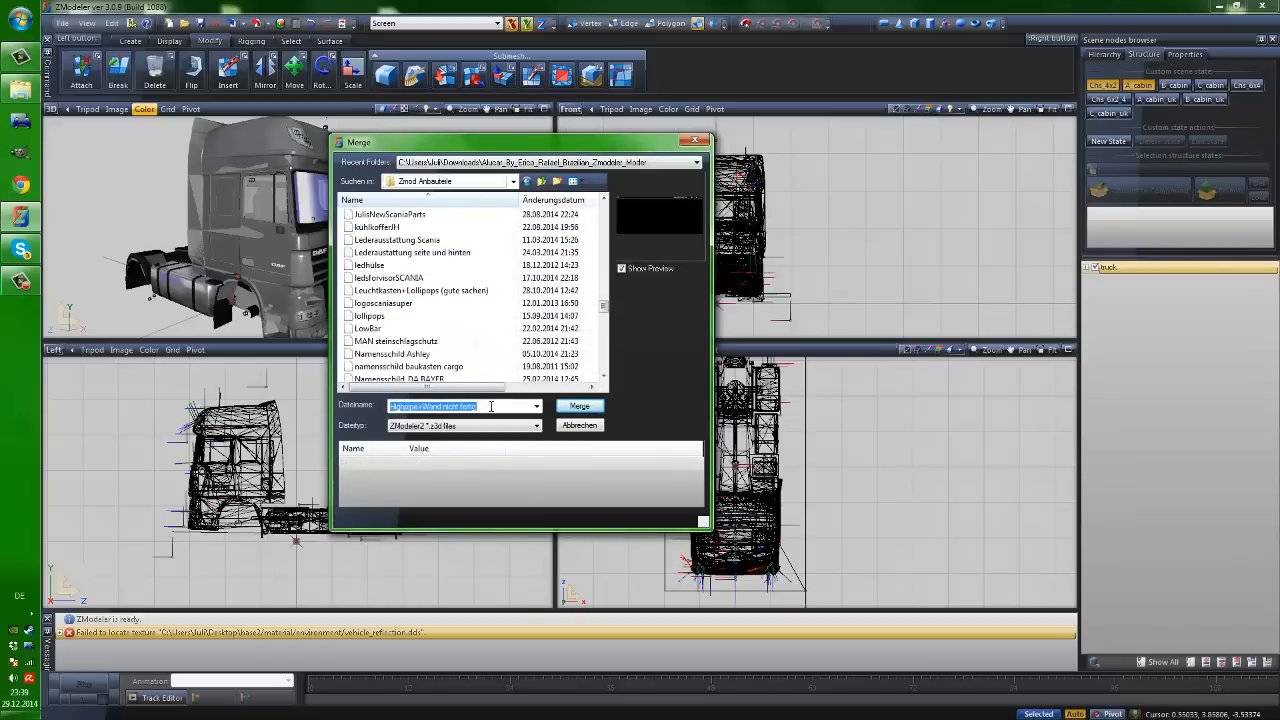
type("DAF")
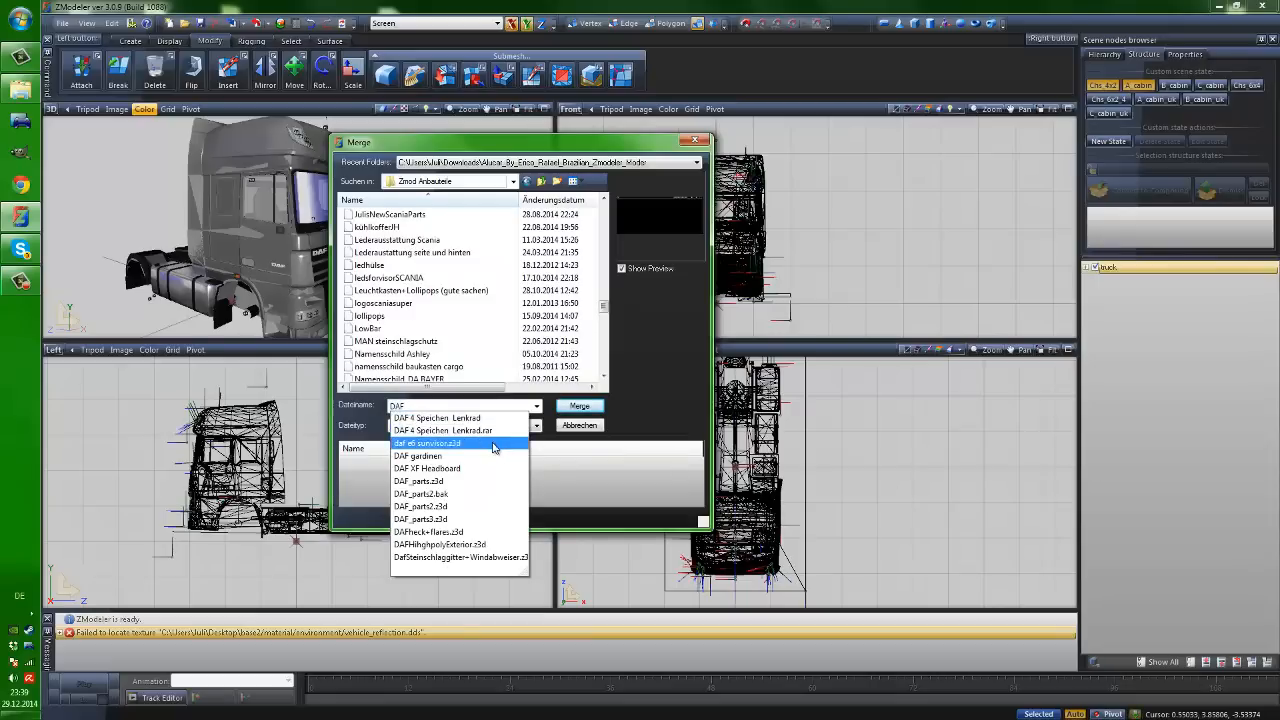
left_click(492, 557)
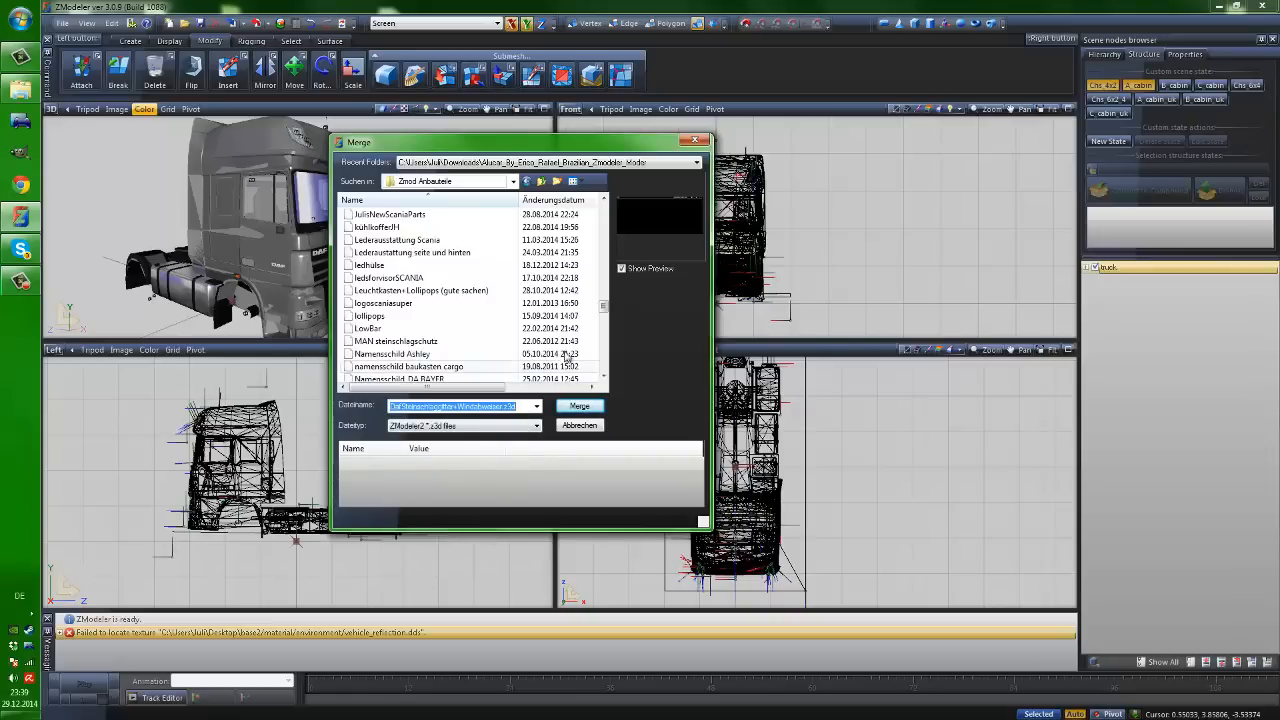
left_click_drag(604, 305, 610, 272)
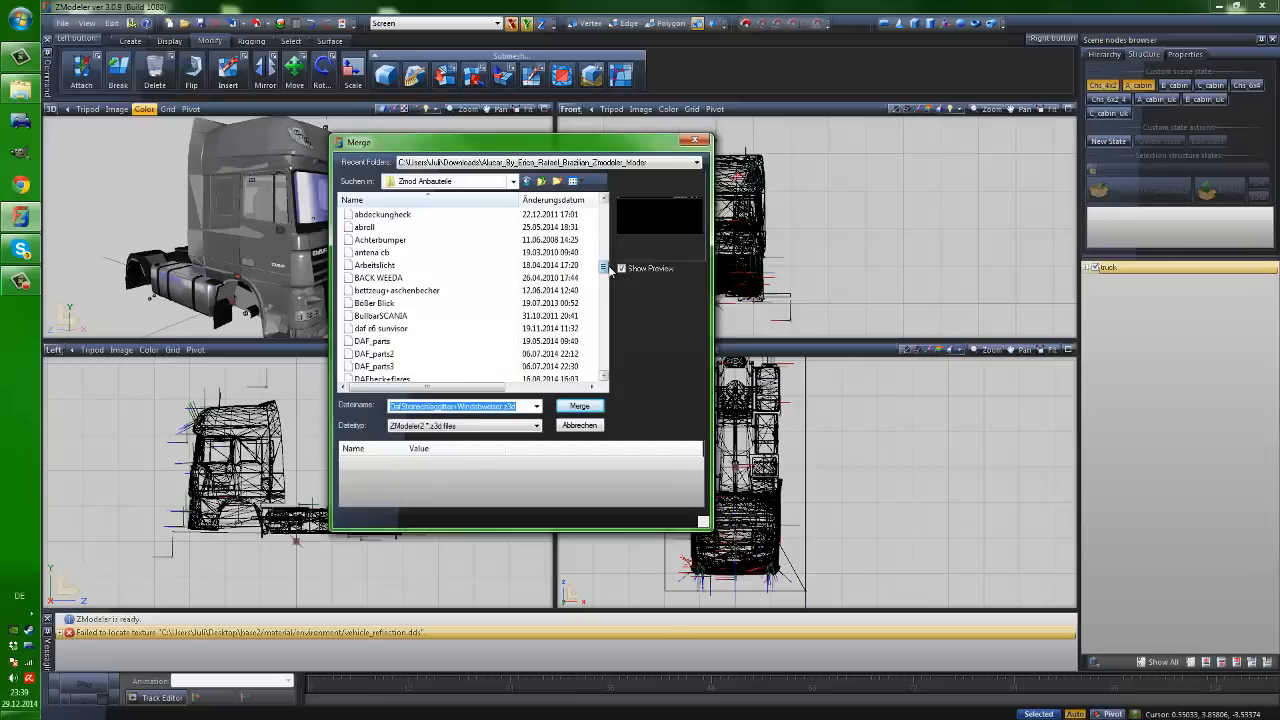
left_click_drag(610, 270, 609, 258)
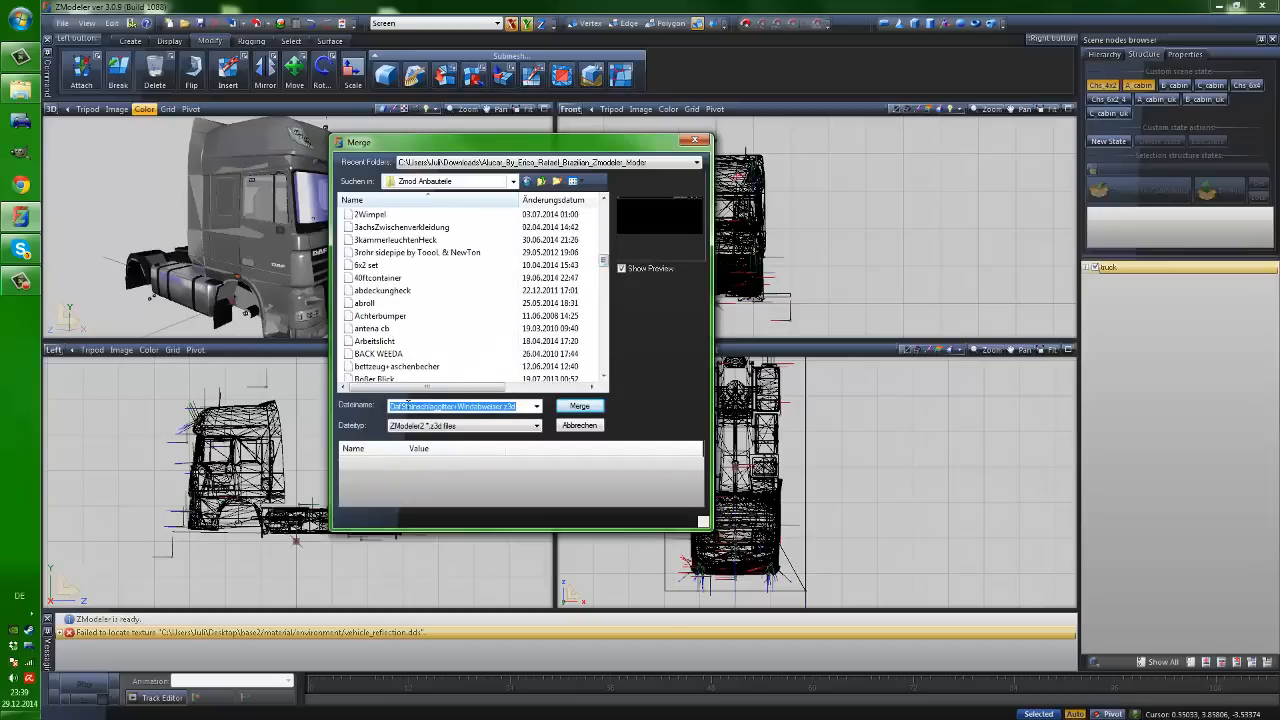
left_click(519, 406)
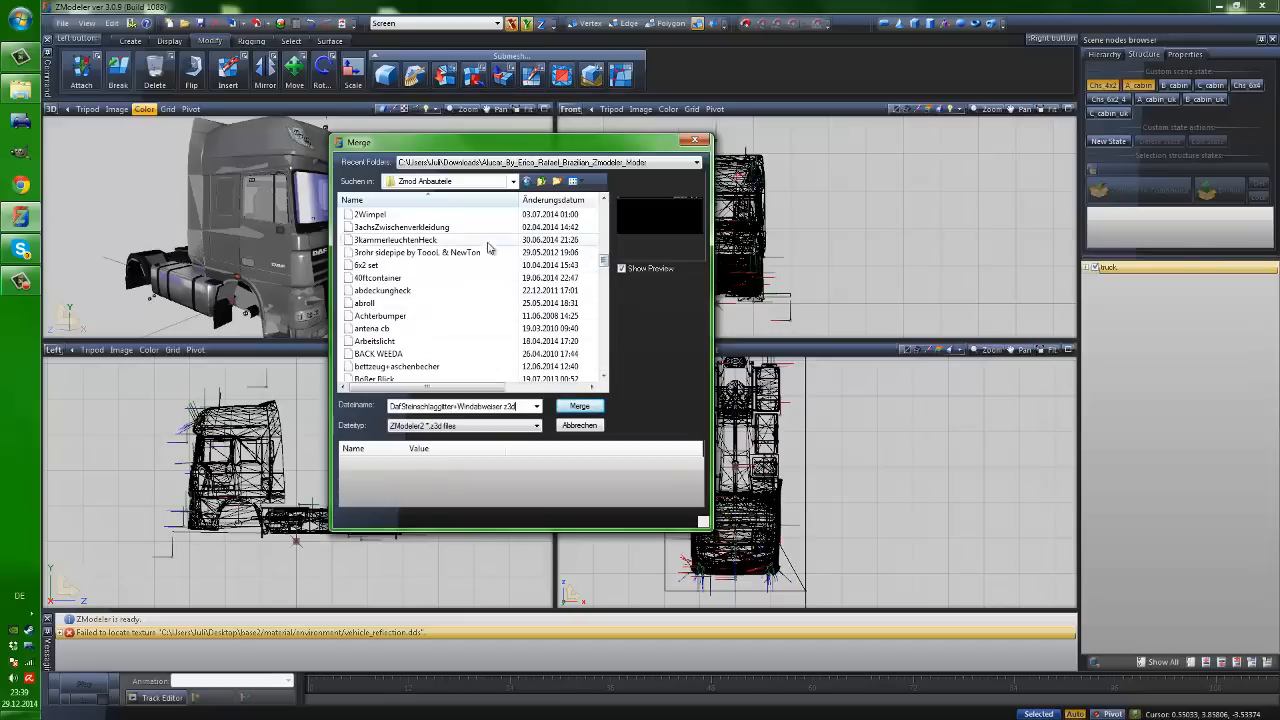
scroll(605, 283, "down", 3)
scroll(605, 283, "down", 3)
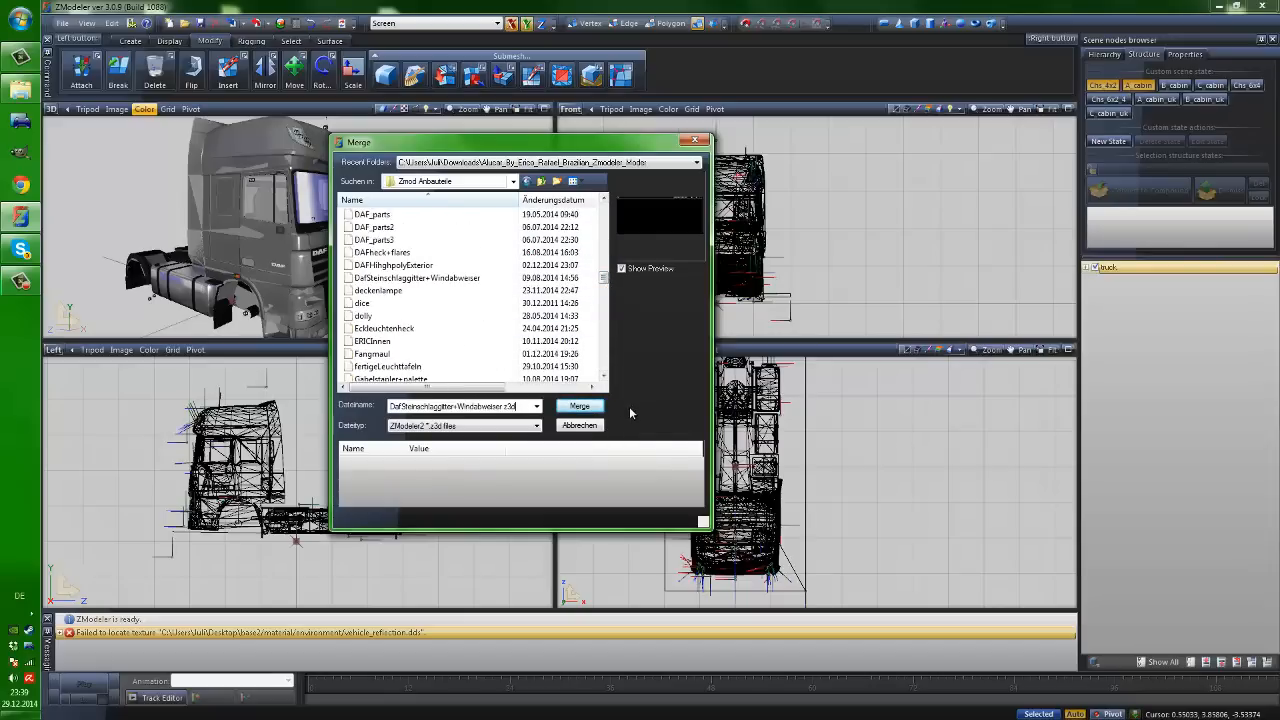
left_click(455, 429)
left_click(455, 429)
left_click(586, 409)
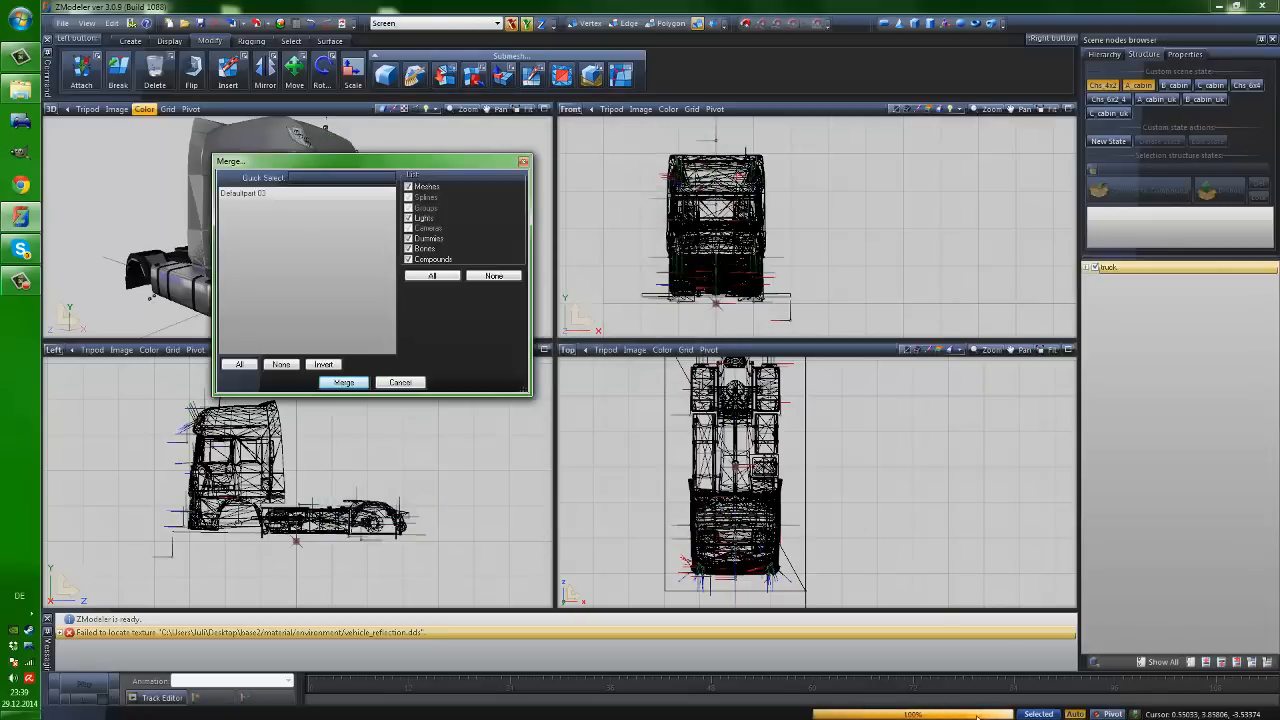
Select all objects in the loaded file, here Defaultpart 03, and merge them into the truck scene
left_click(289, 194)
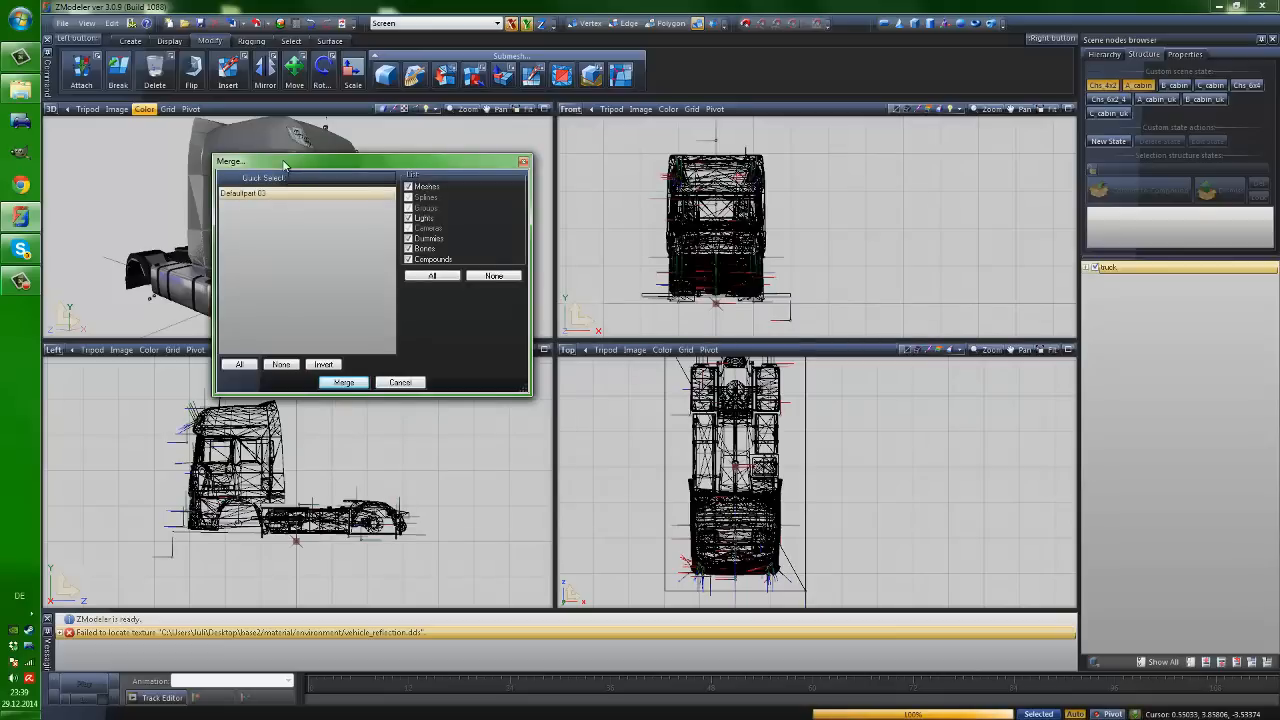
left_click_drag(283, 162, 322, 148)
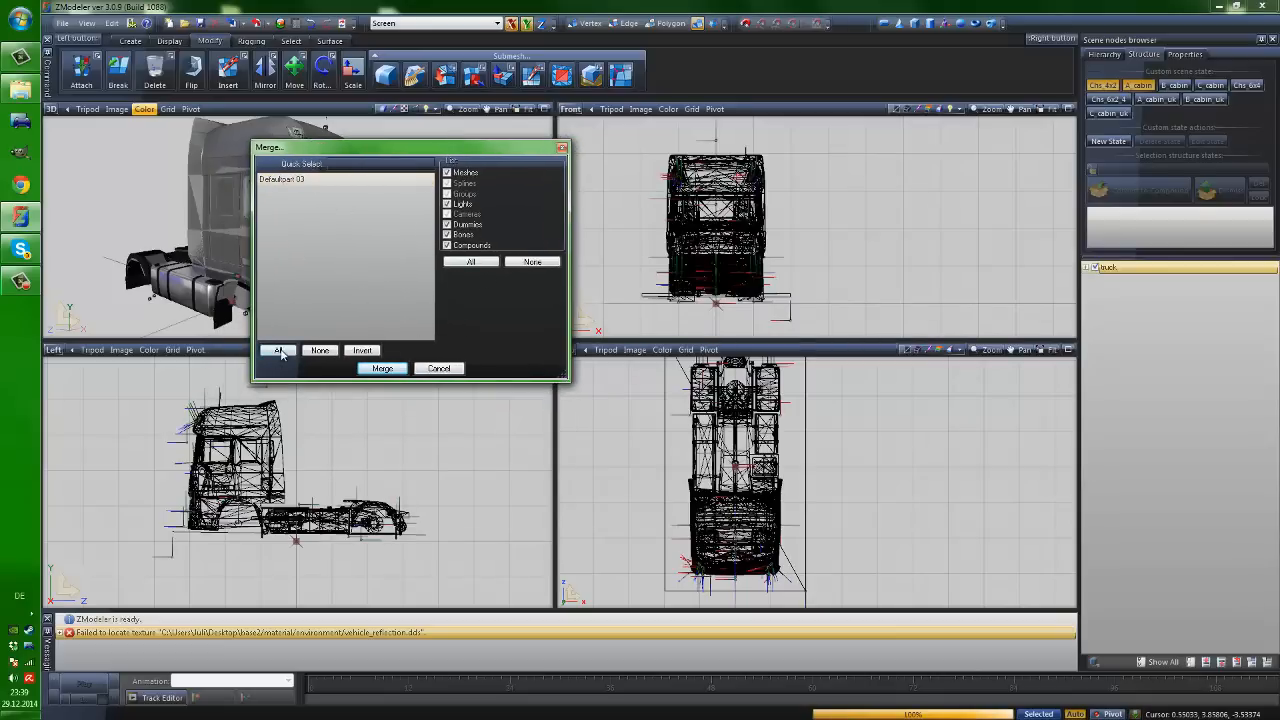
left_click(280, 351)
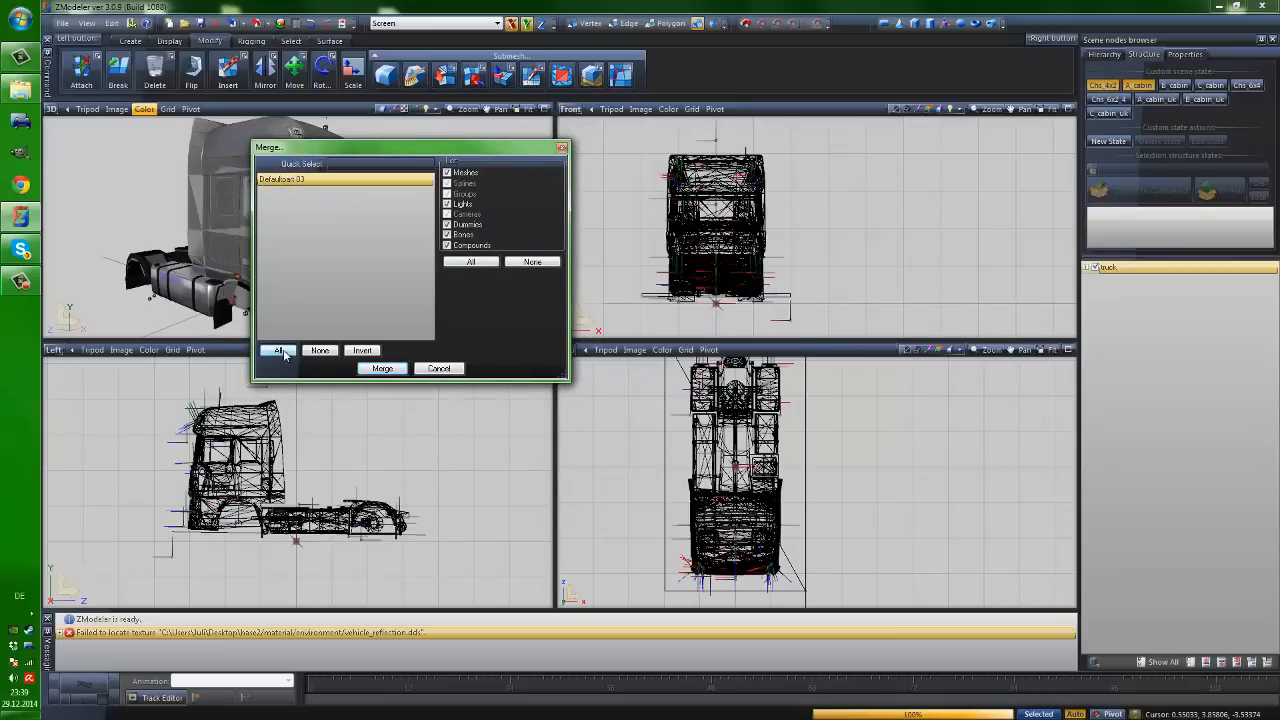
left_click(383, 370)
Examine the merged stone guard and wind deflectors below the truck in the 3D and left views
middle_click_drag(217, 313, 180, 274)
scroll(286, 261, "up", 4)
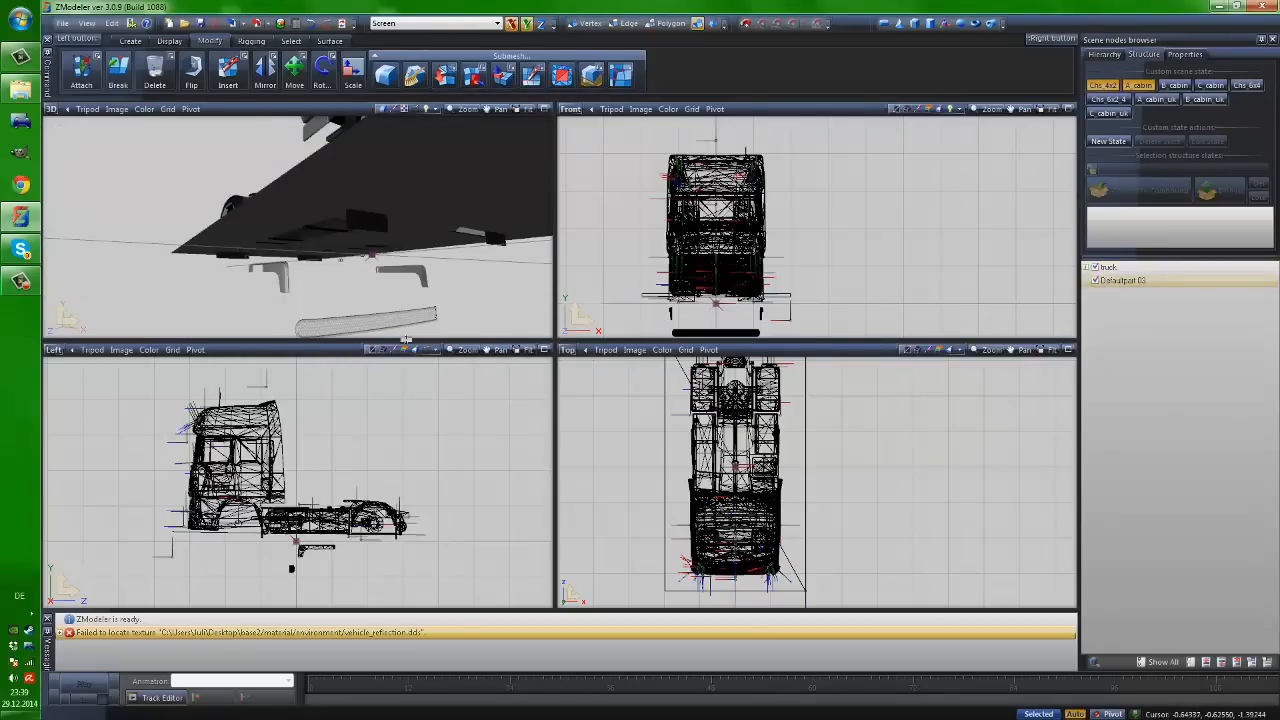
middle_click_drag(357, 309, 338, 322)
scroll(320, 570, "up", 6)
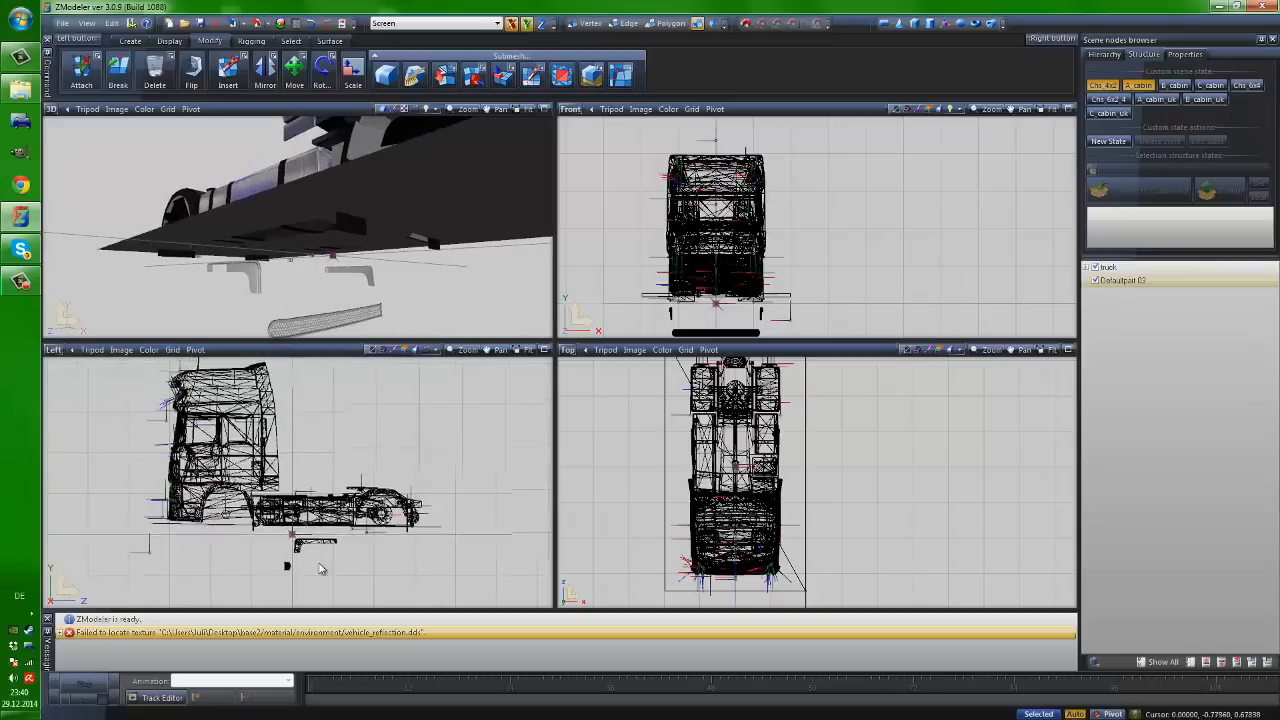
scroll(316, 330, "up", 2)
scroll(304, 567, "up", 5)
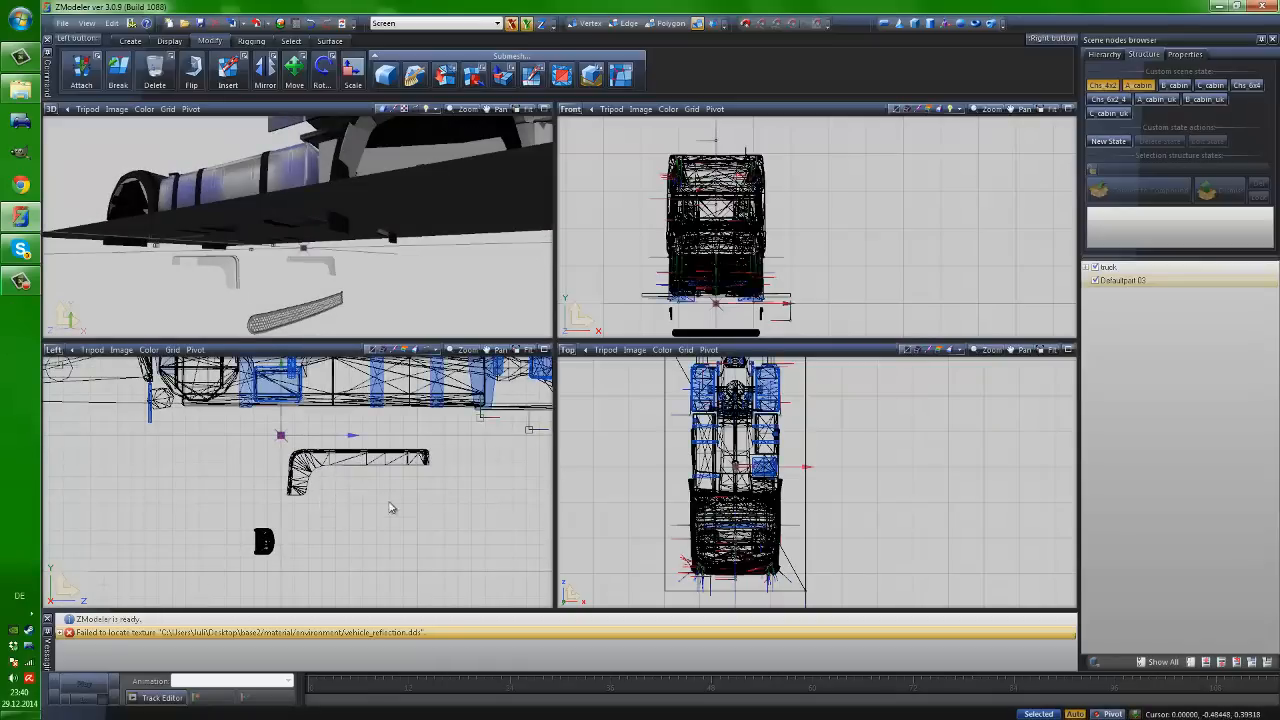
left_click(20, 282)
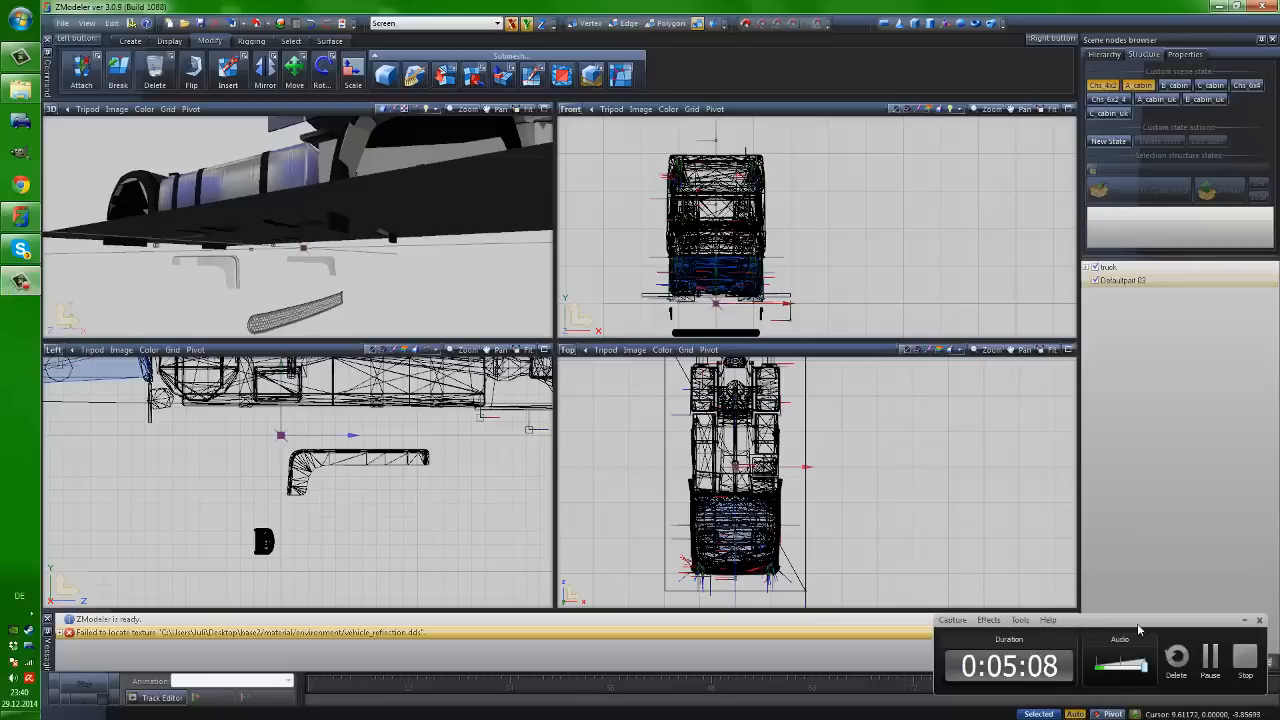
left_click(1211, 657)
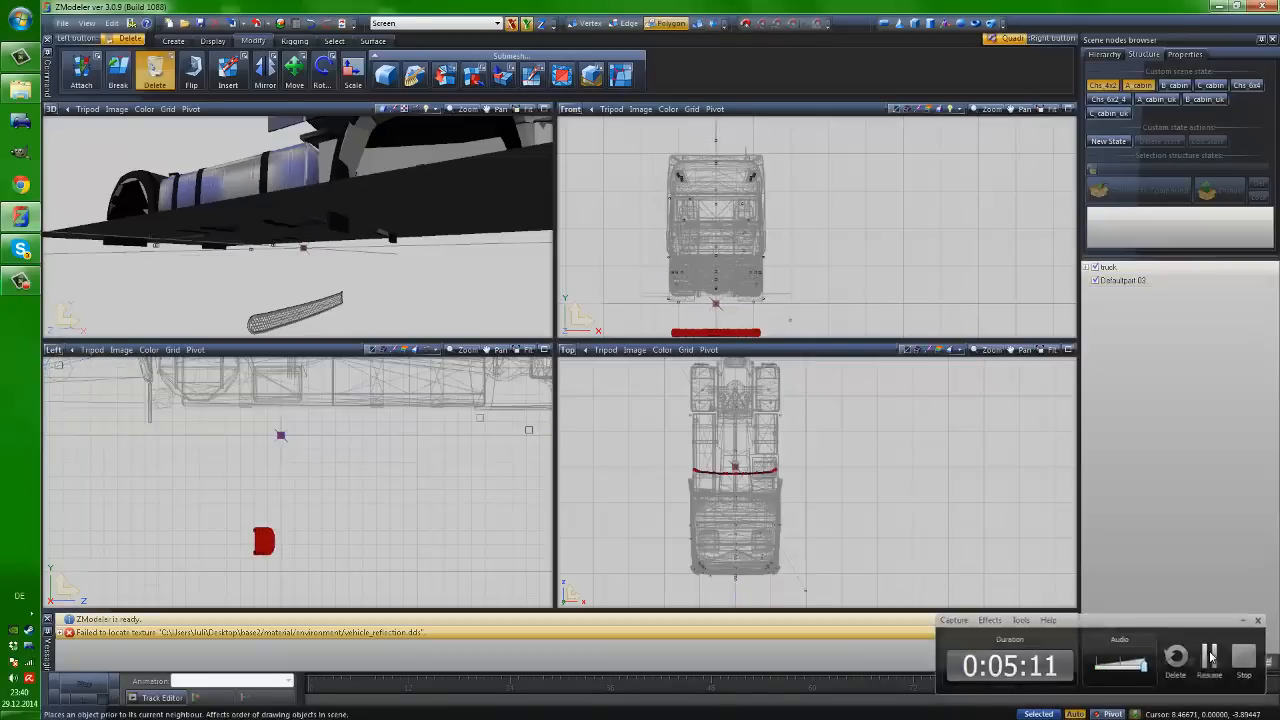
Return from polygon level to whole-object level and leave the Delete tool
left_click(698, 24)
left_click(21, 284)
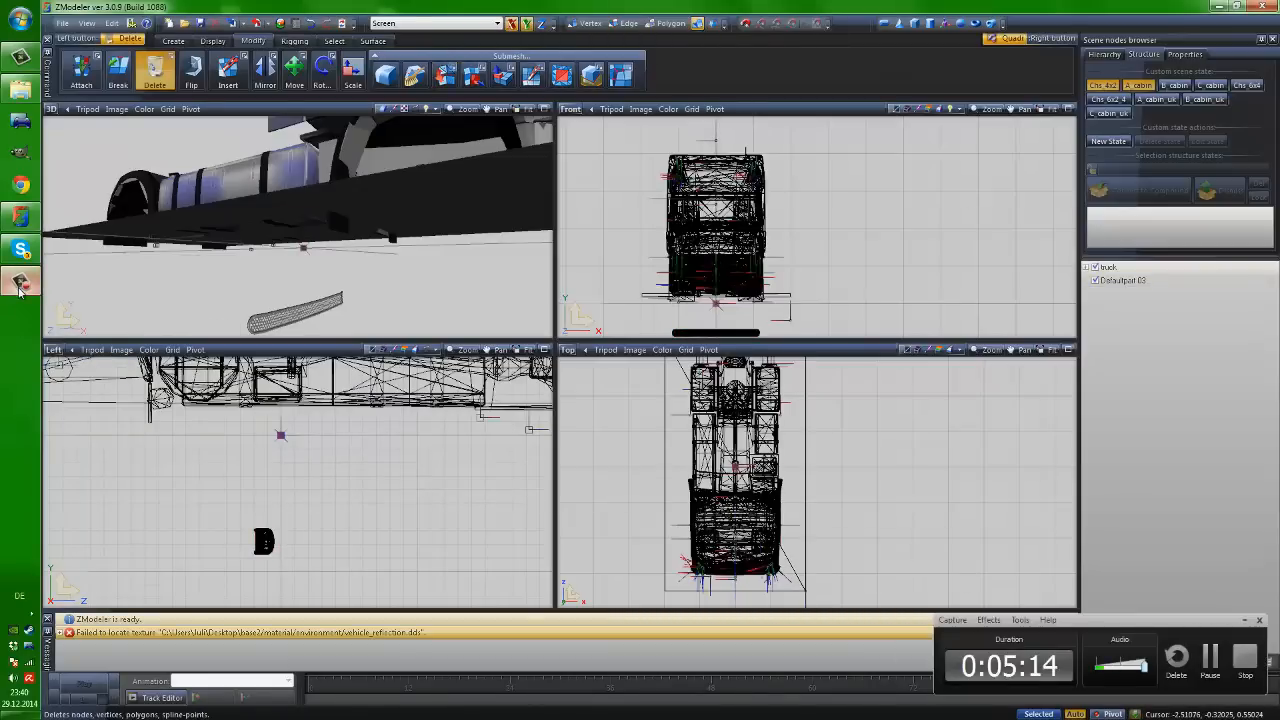
left_click(20, 290)
left_click(155, 72)
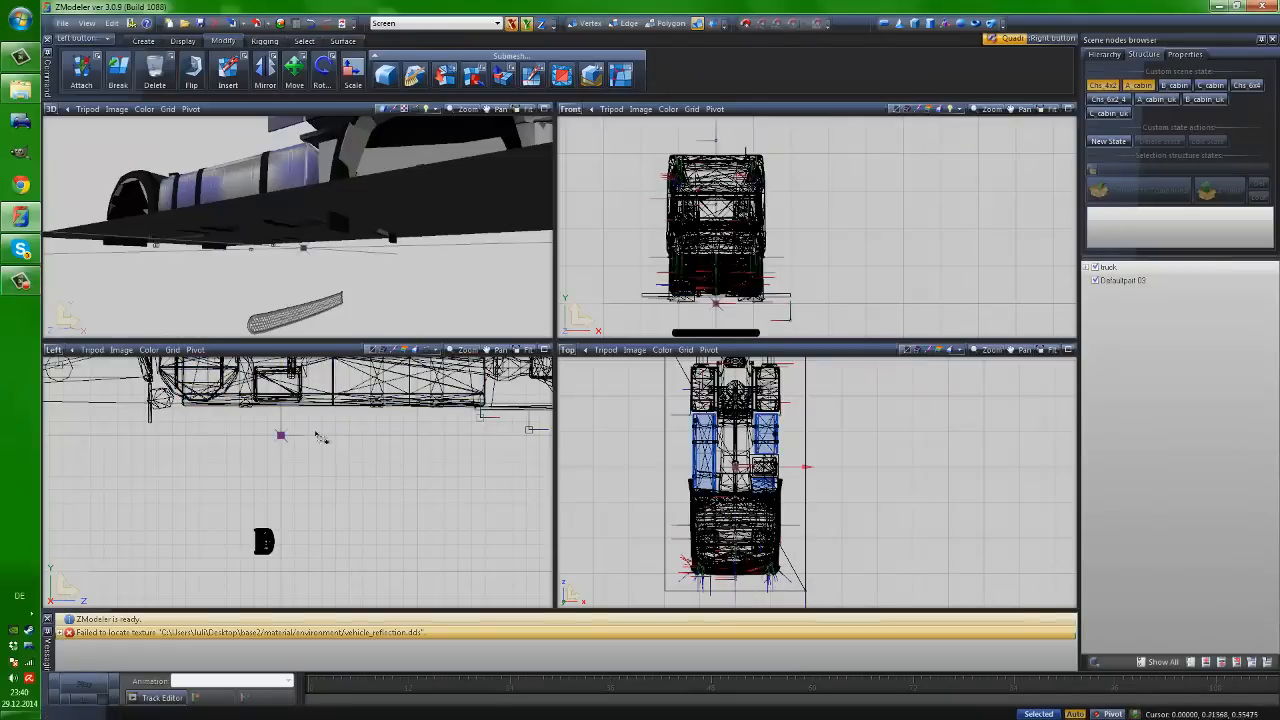
scroll(302, 473, "down", 3)
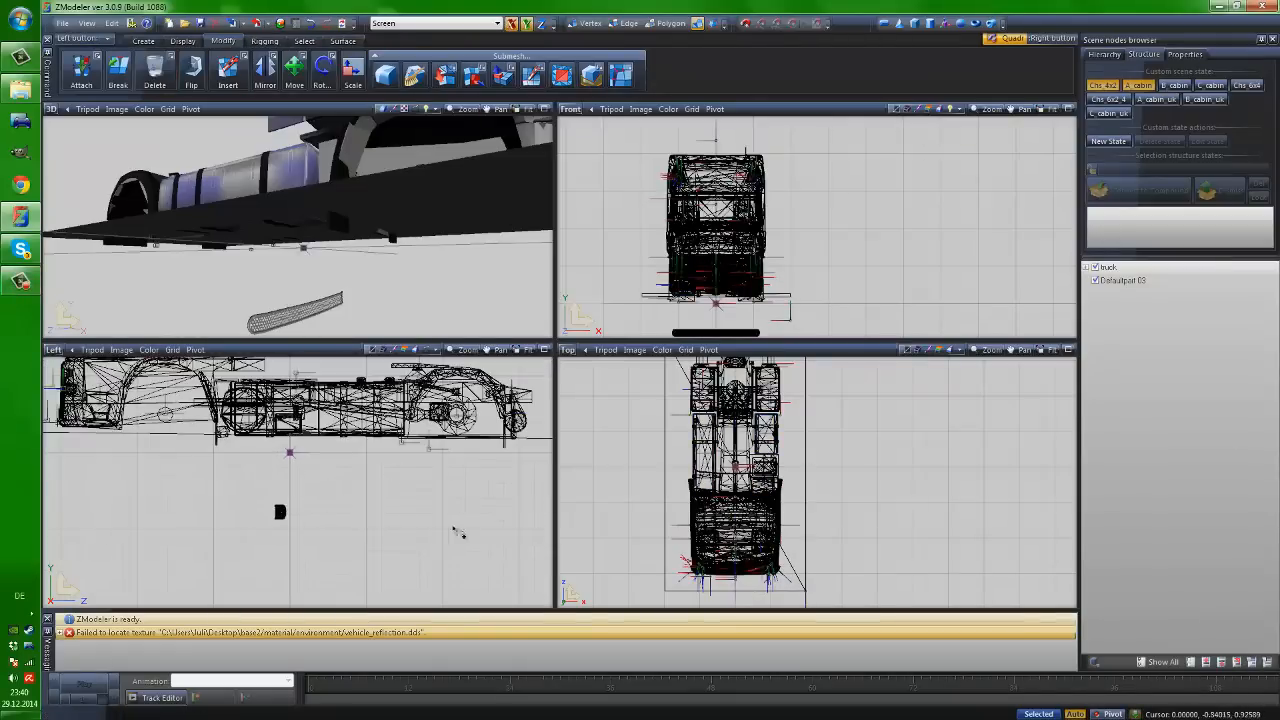
scroll(343, 486, "up", 5)
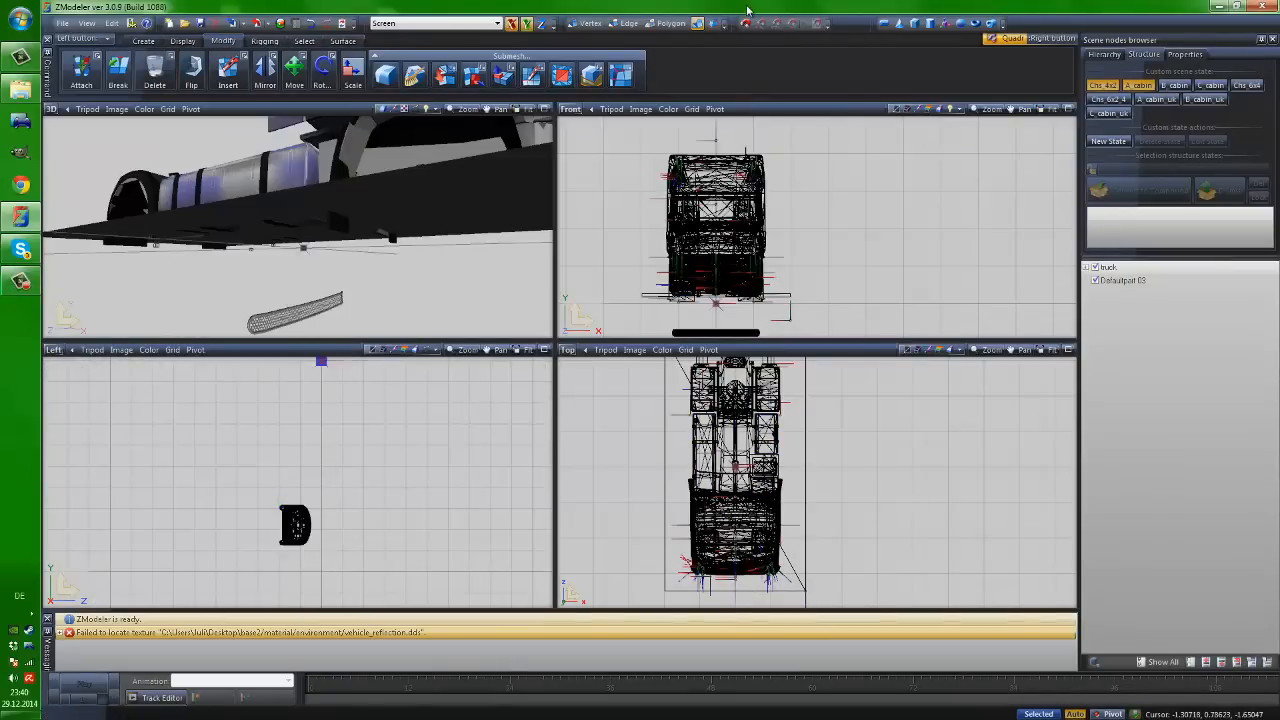
left_click_drag(253, 490, 400, 600)
scroll(383, 517, "down", 3)
left_click(294, 68)
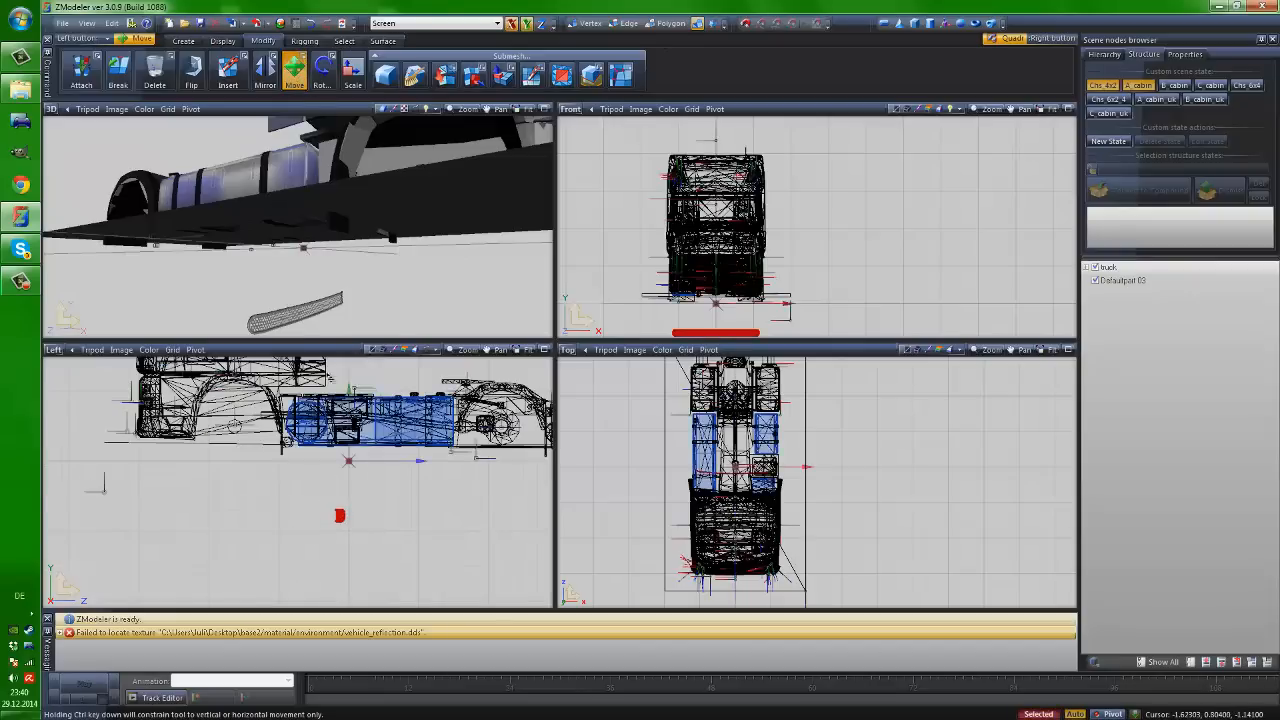
middle_click_drag(416, 526, 476, 543)
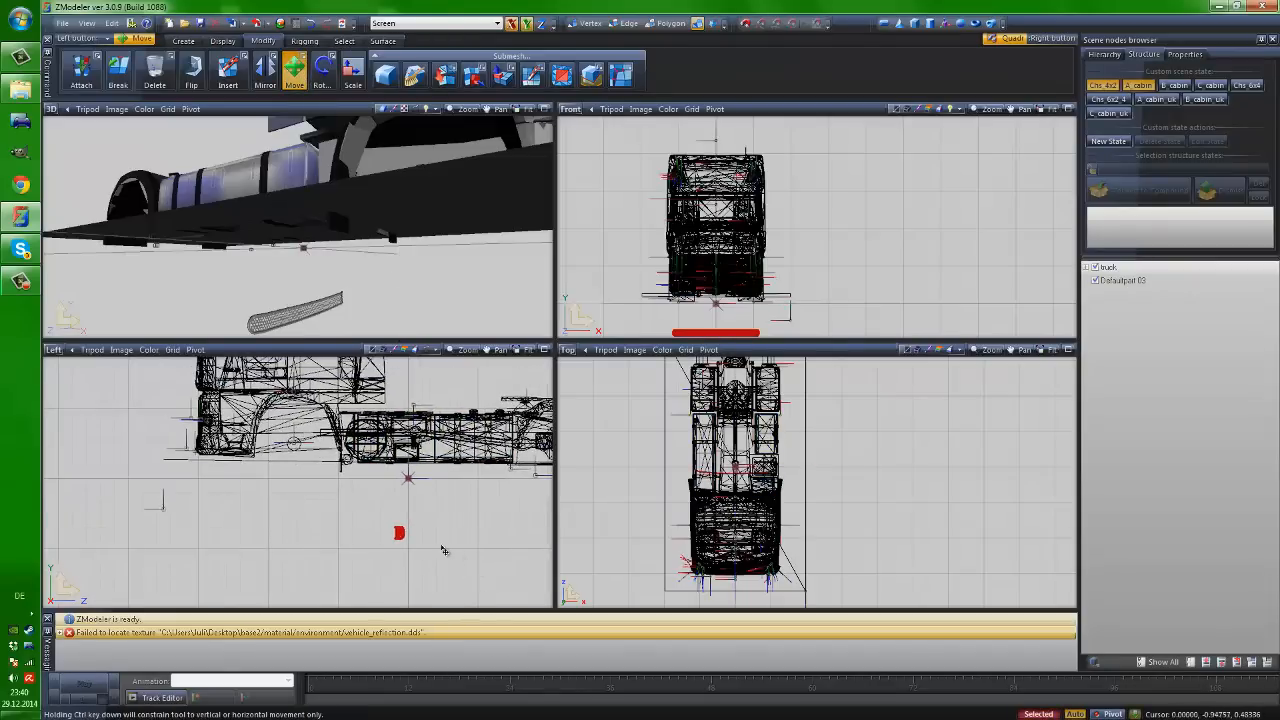
middle_click_drag(443, 551, 474, 556)
scroll(454, 558, "up", 1)
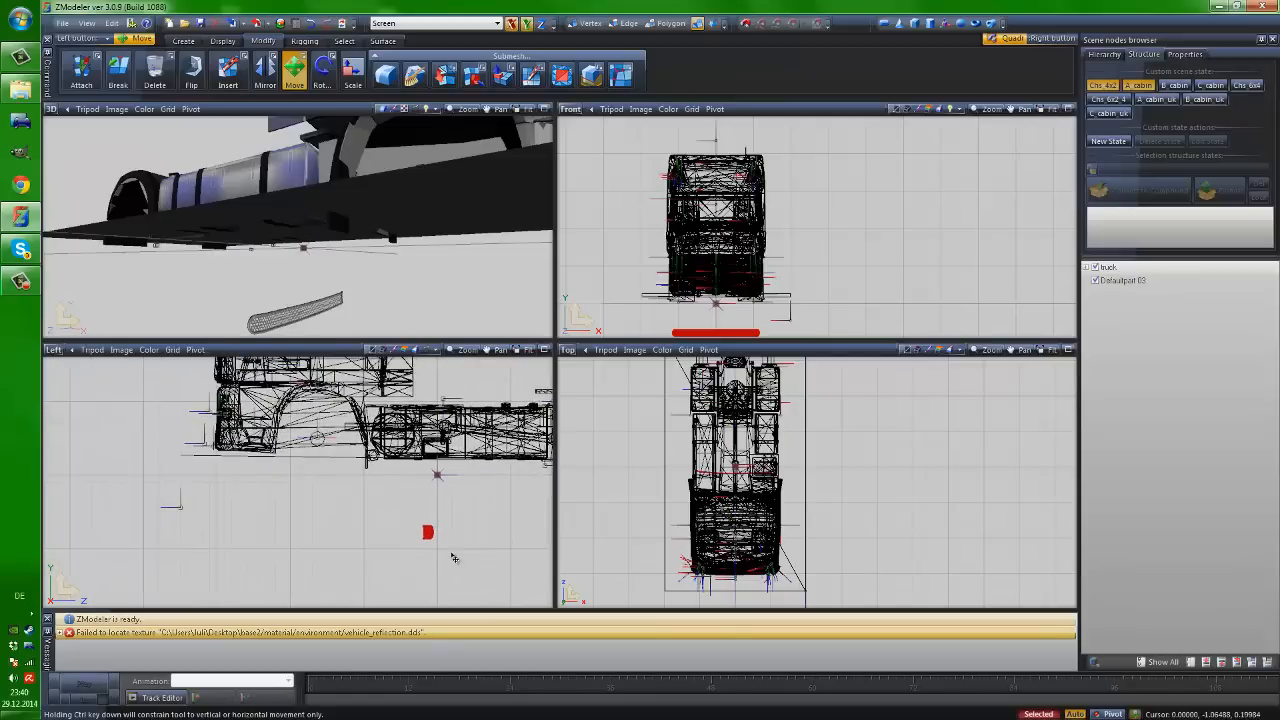
left_click(344, 41)
right_click(238, 70)
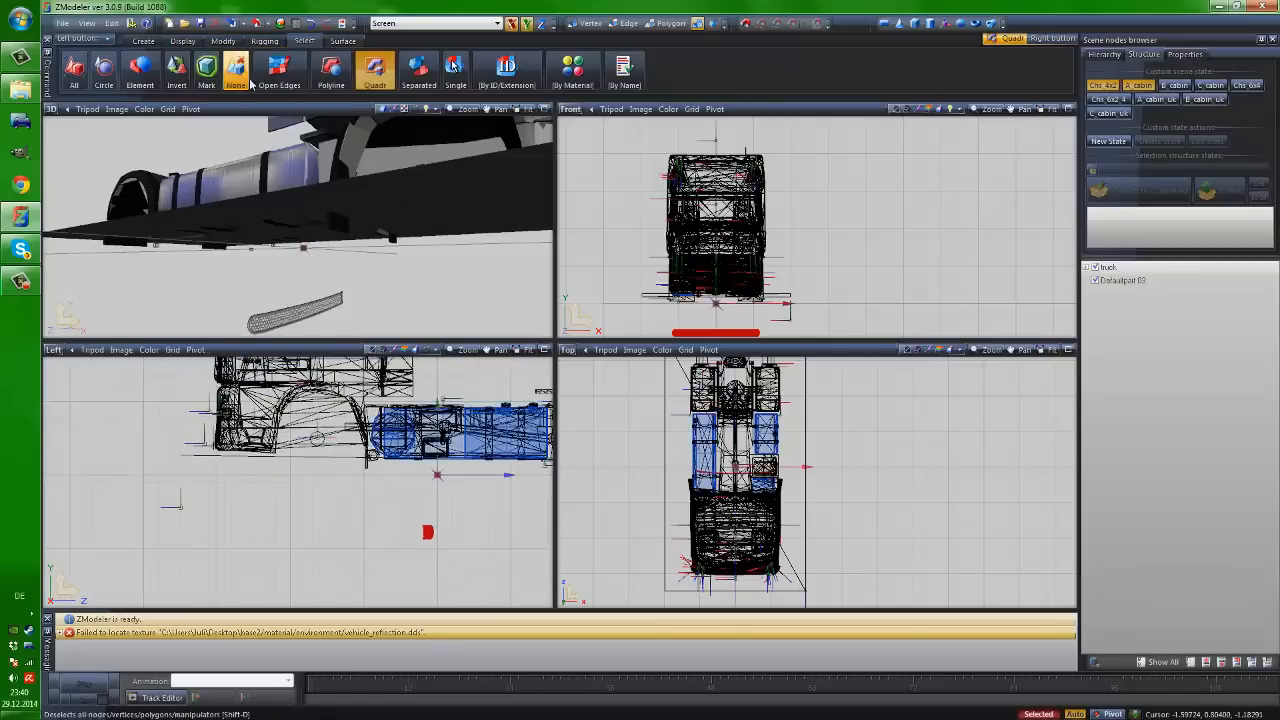
Examine the truck's side profile and the cab front around the windshield, and leave the None selection tool
scroll(351, 543, "down", 3)
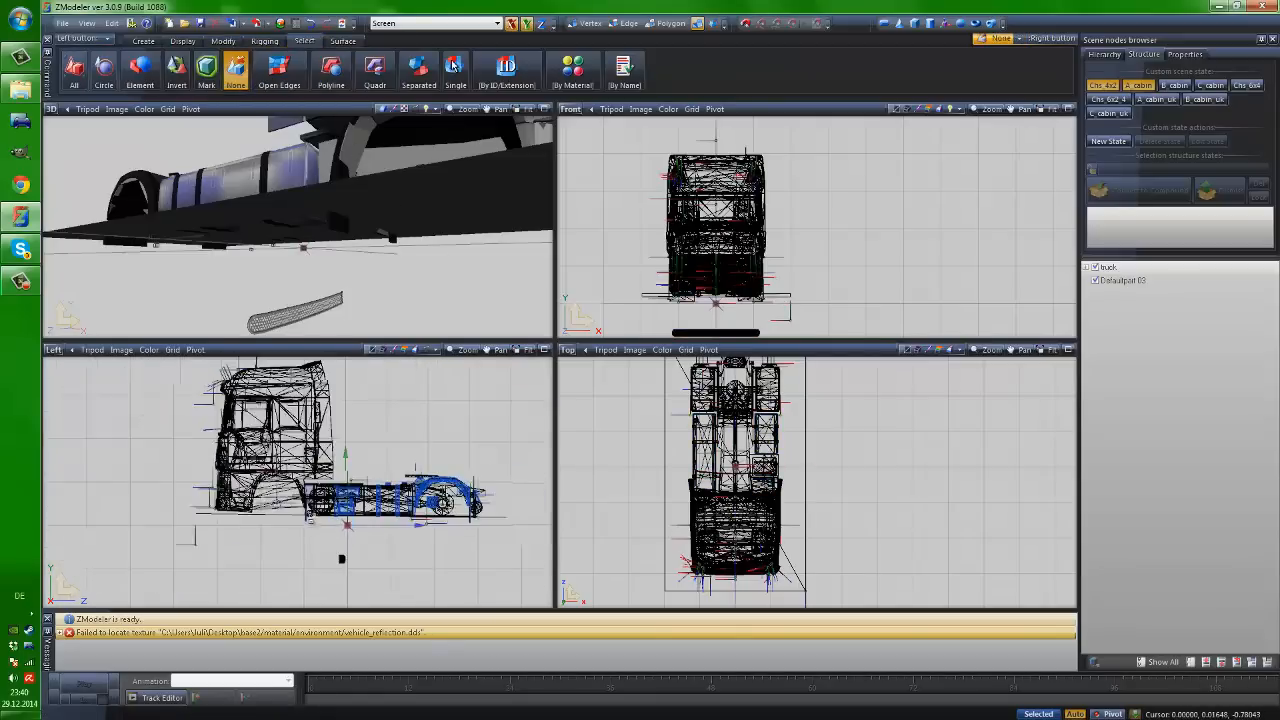
middle_click_drag(343, 552, 398, 547)
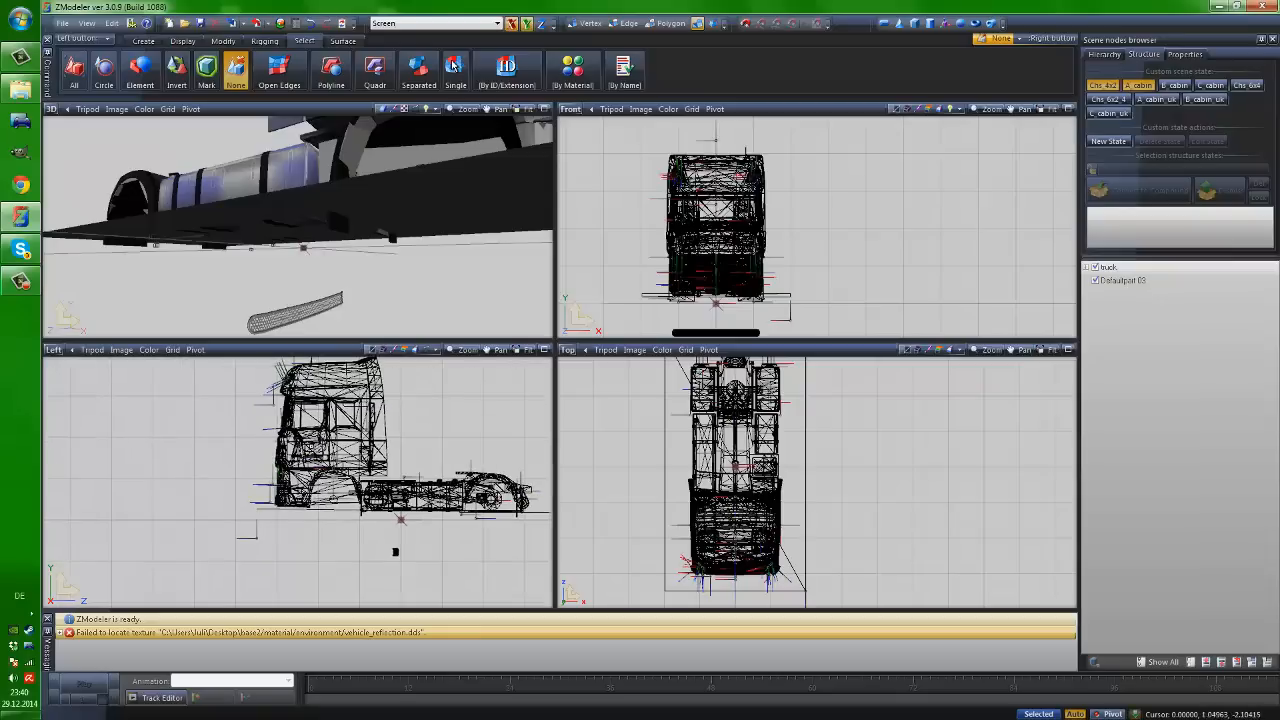
scroll(262, 380, "up", 5)
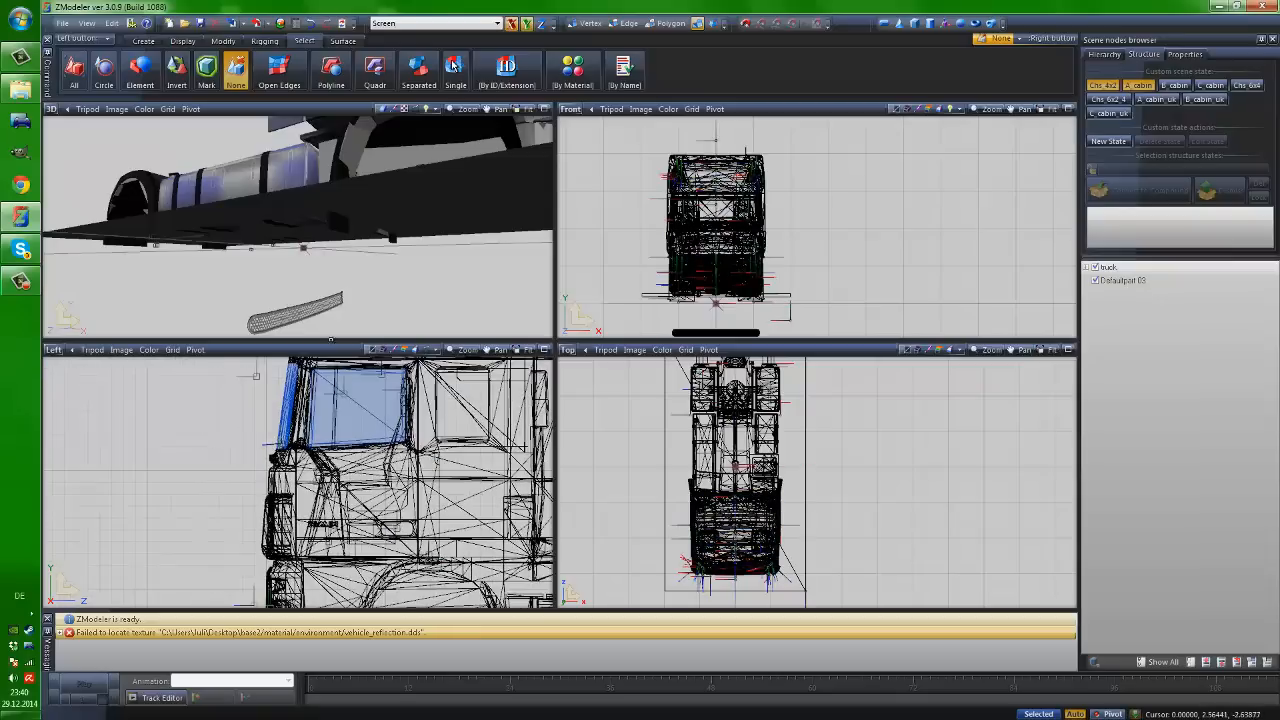
middle_click_drag(319, 273, 365, 240)
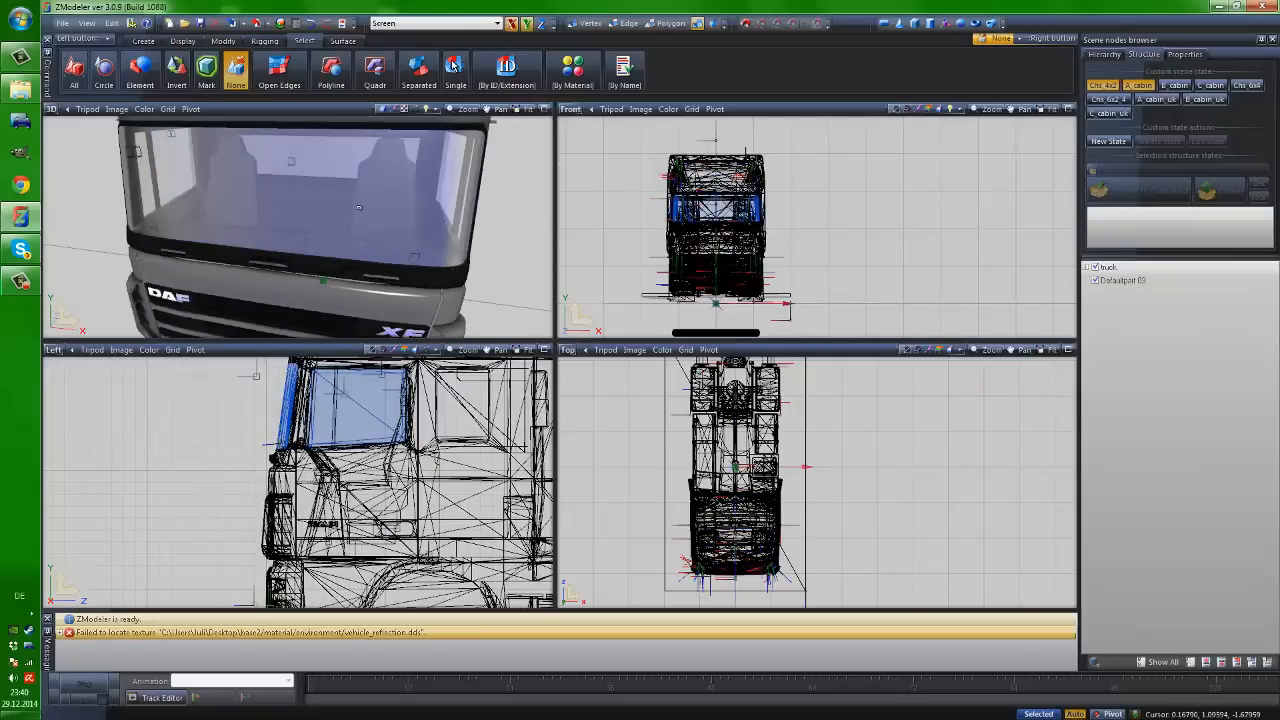
left_click(236, 68)
scroll(516, 540, "down", 5)
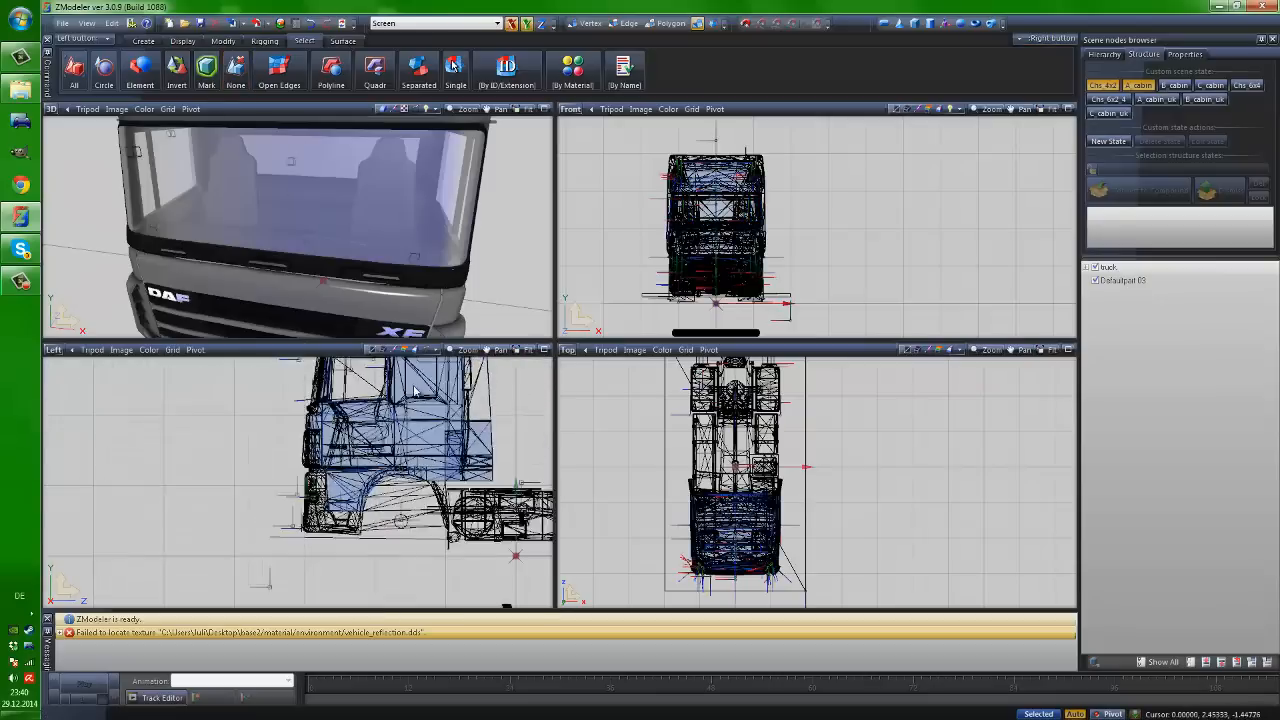
left_click(286, 177)
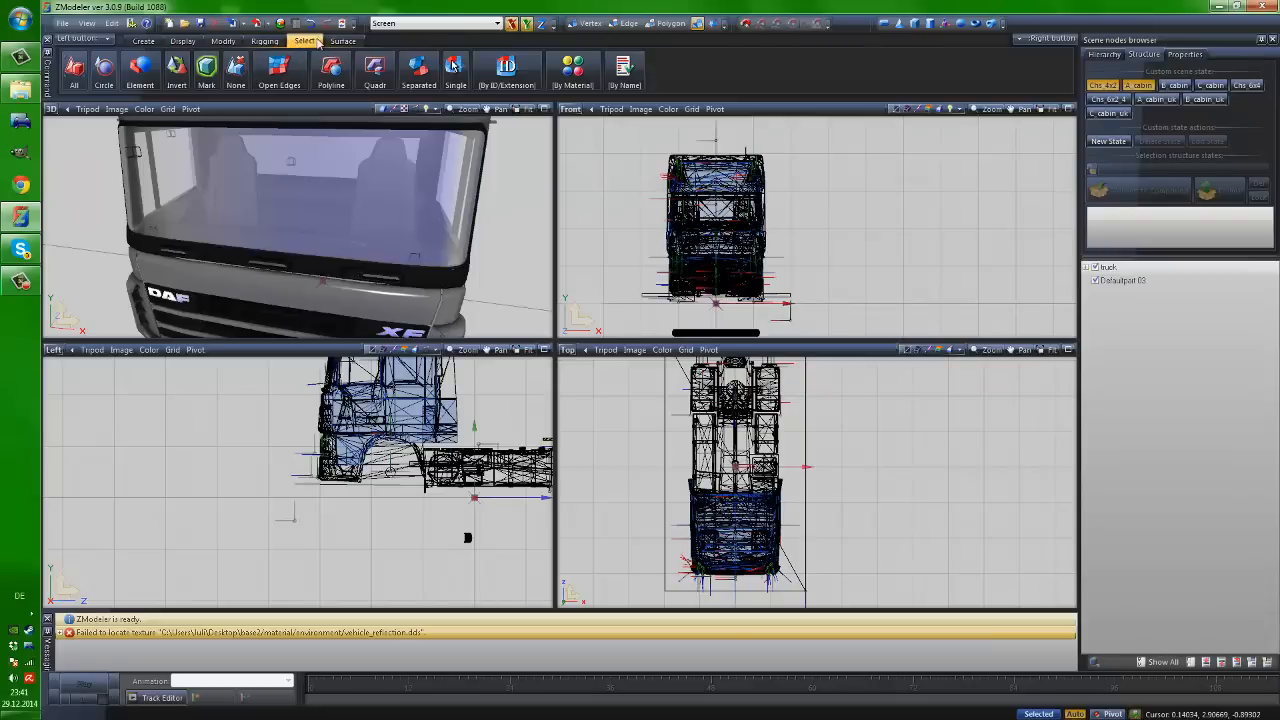
Select the stone guard below the chassis in the left view with the Quadr selection tool
left_click(372, 66)
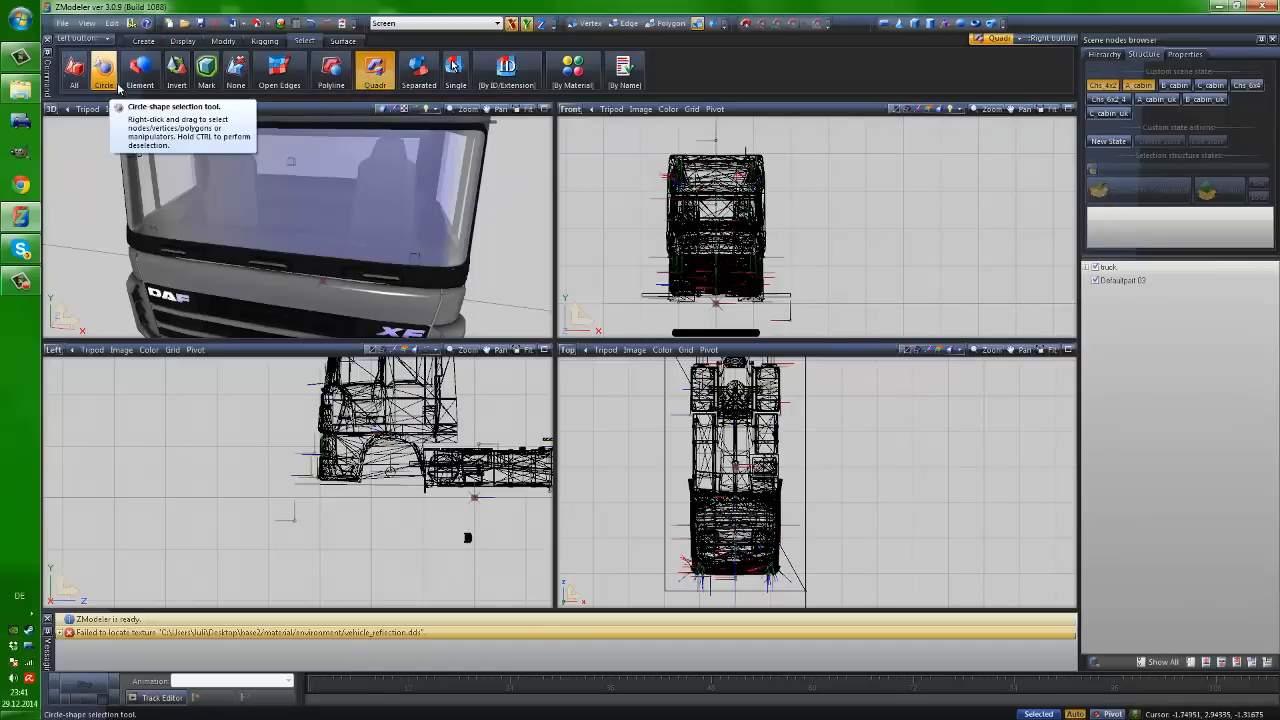
scroll(478, 552, "up", 2)
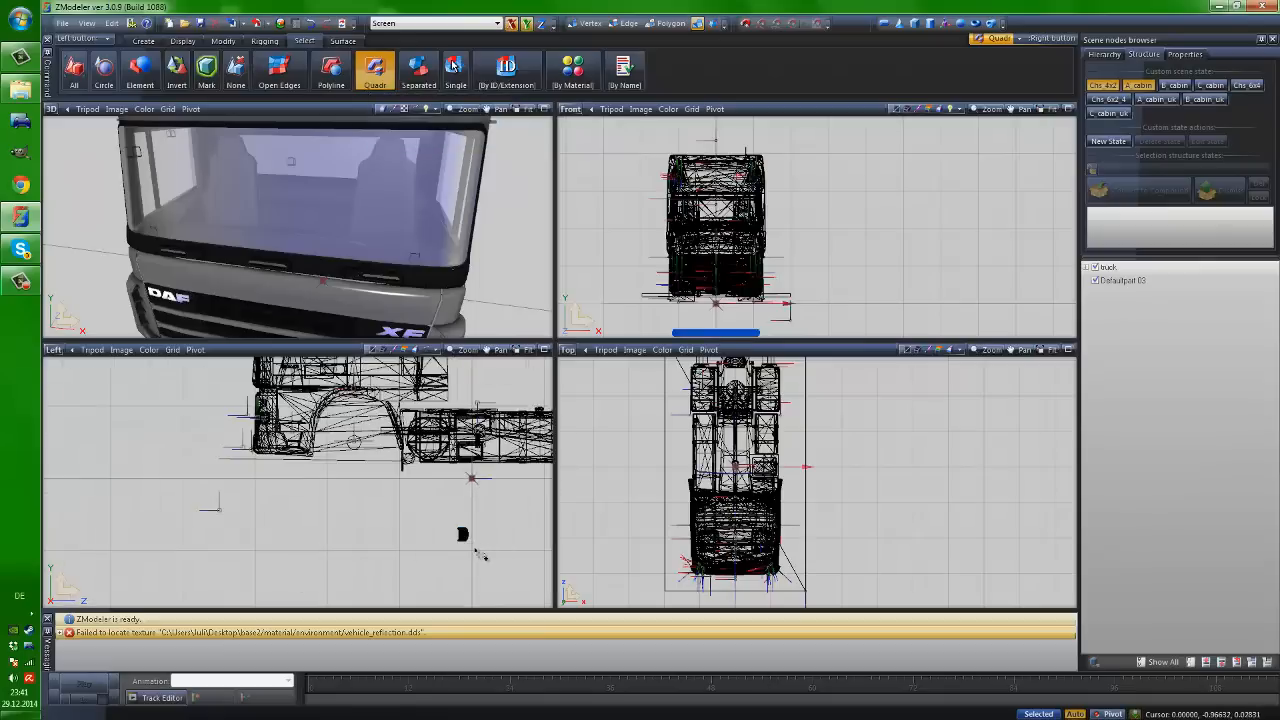
scroll(478, 552, "up", 1)
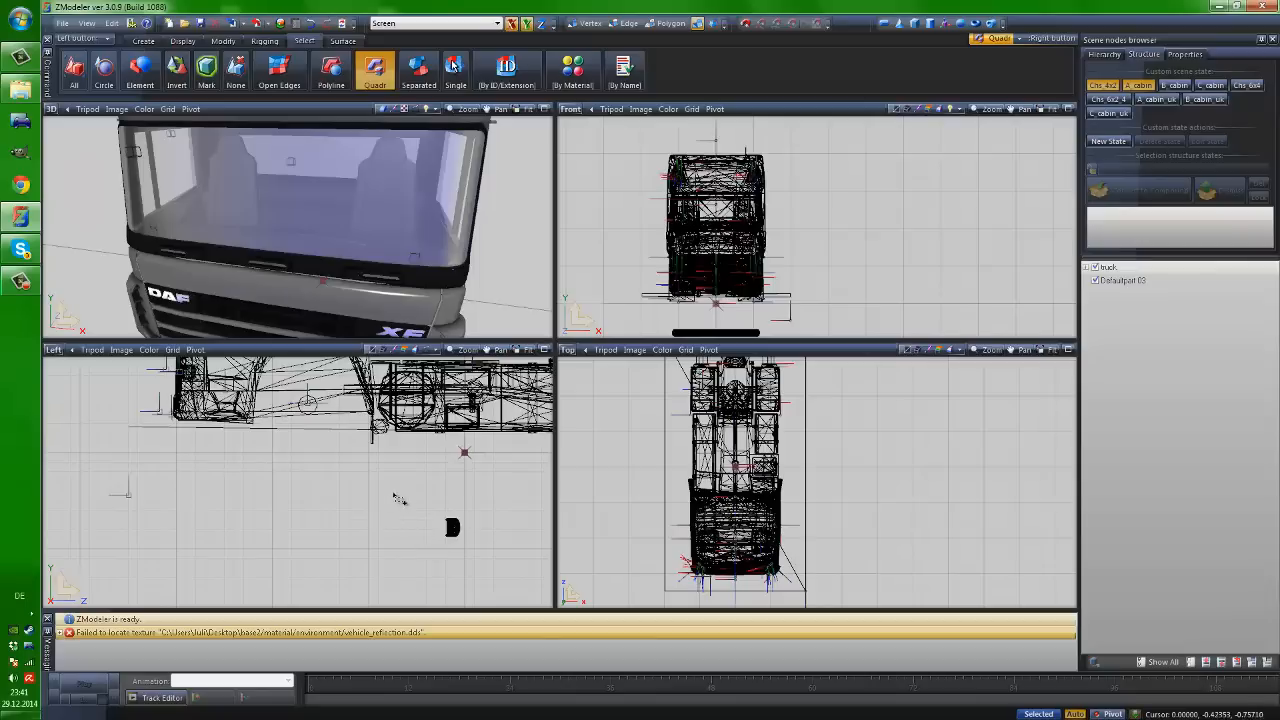
left_click_drag(443, 513, 501, 564)
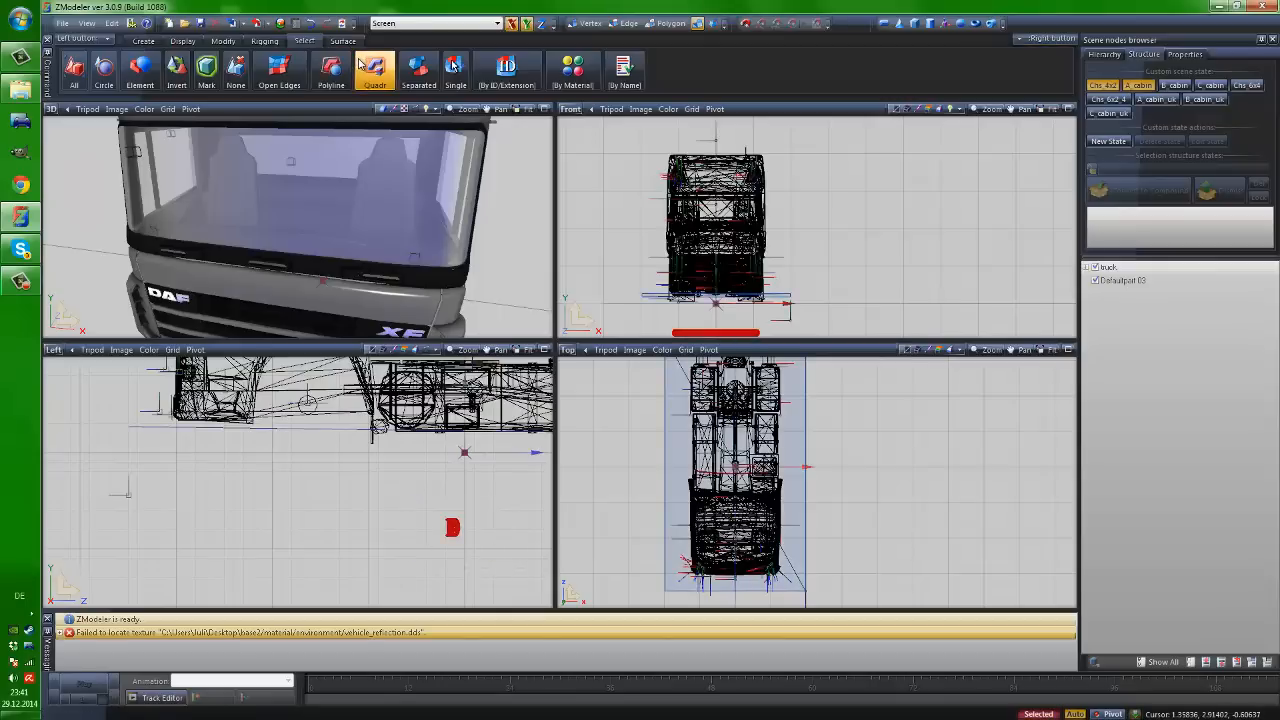
Activate the Move tool for the selected stone guard, with the guard and cab both in the left view
left_click(223, 41)
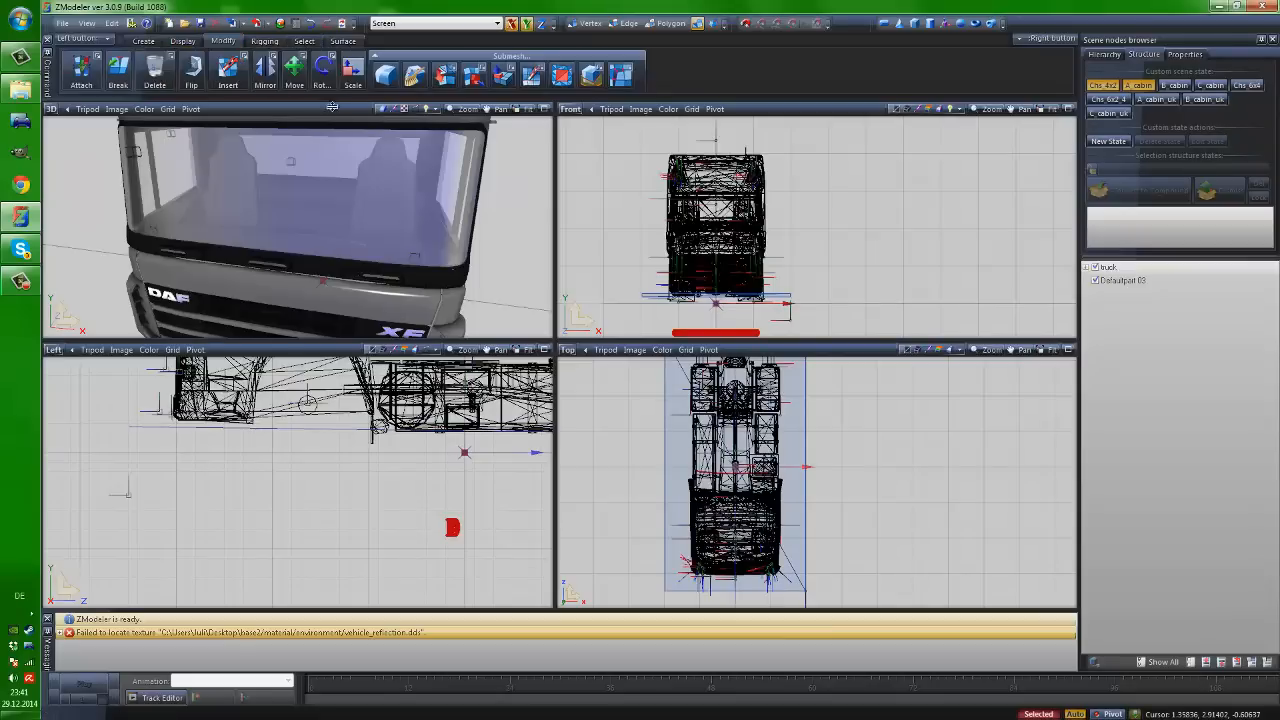
left_click(294, 68)
scroll(455, 545, "down", 3)
scroll(444, 536, "up", 2)
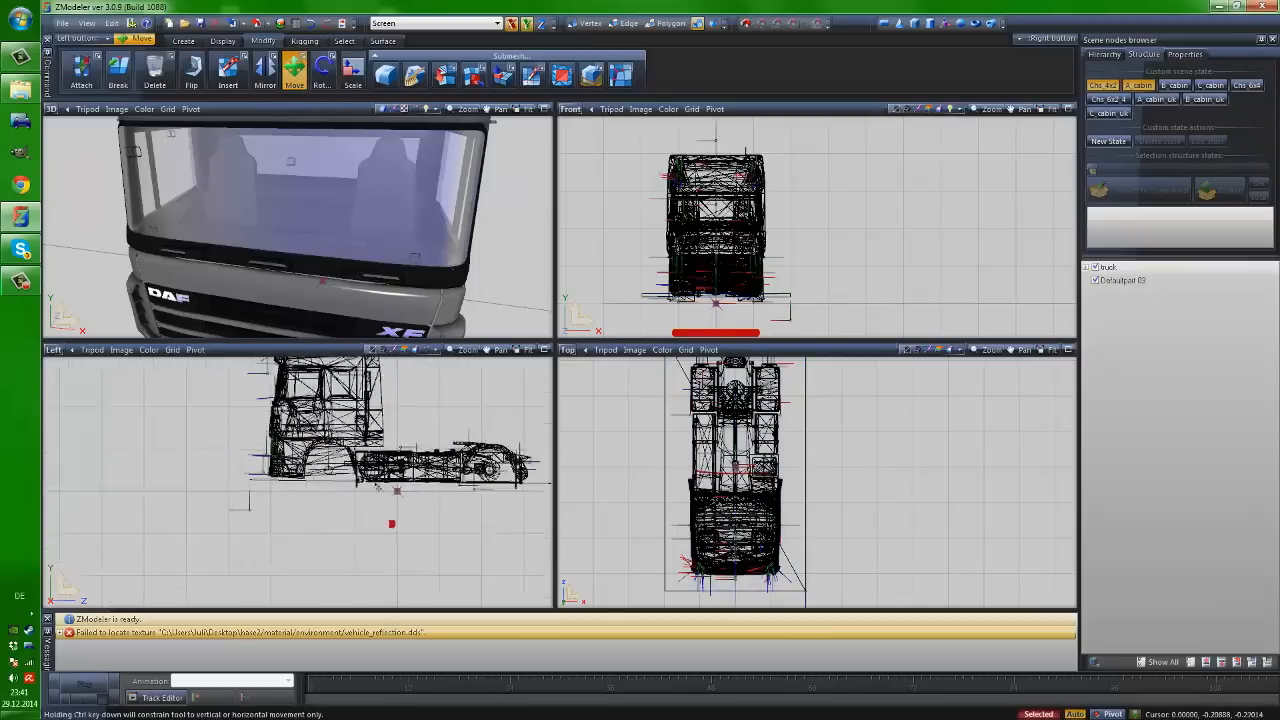
left_click(294, 70)
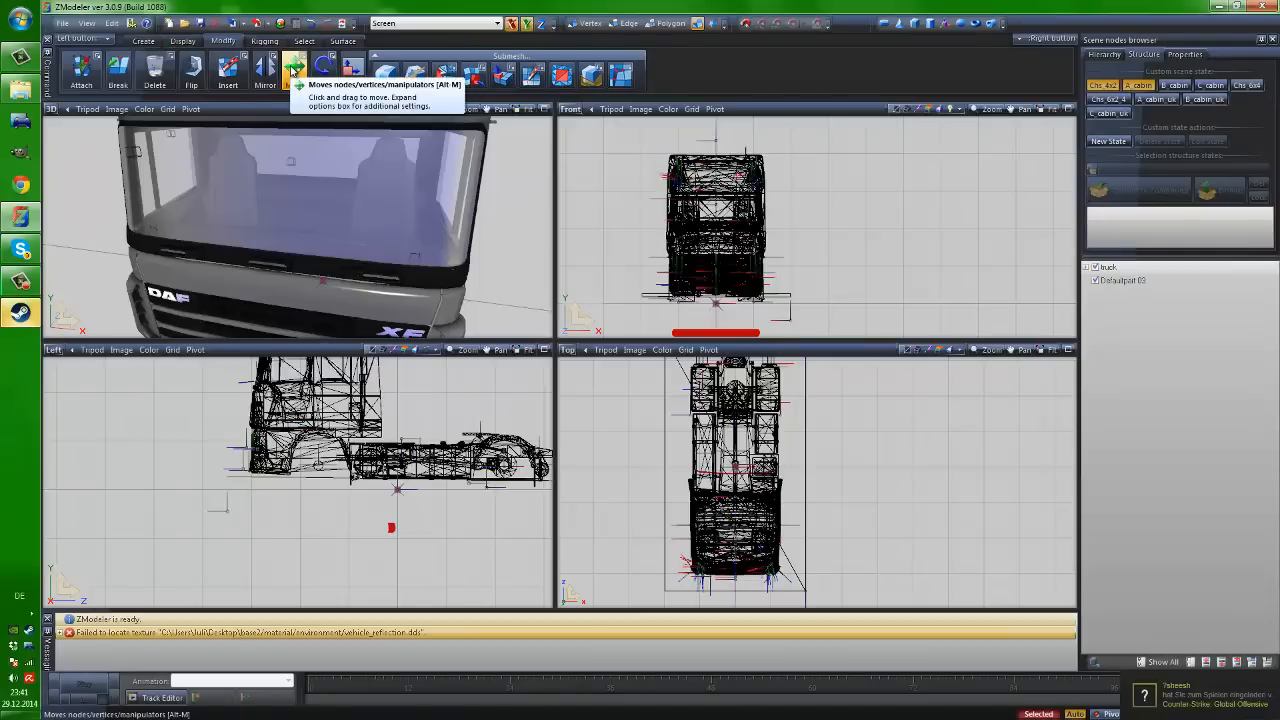
left_click(293, 68)
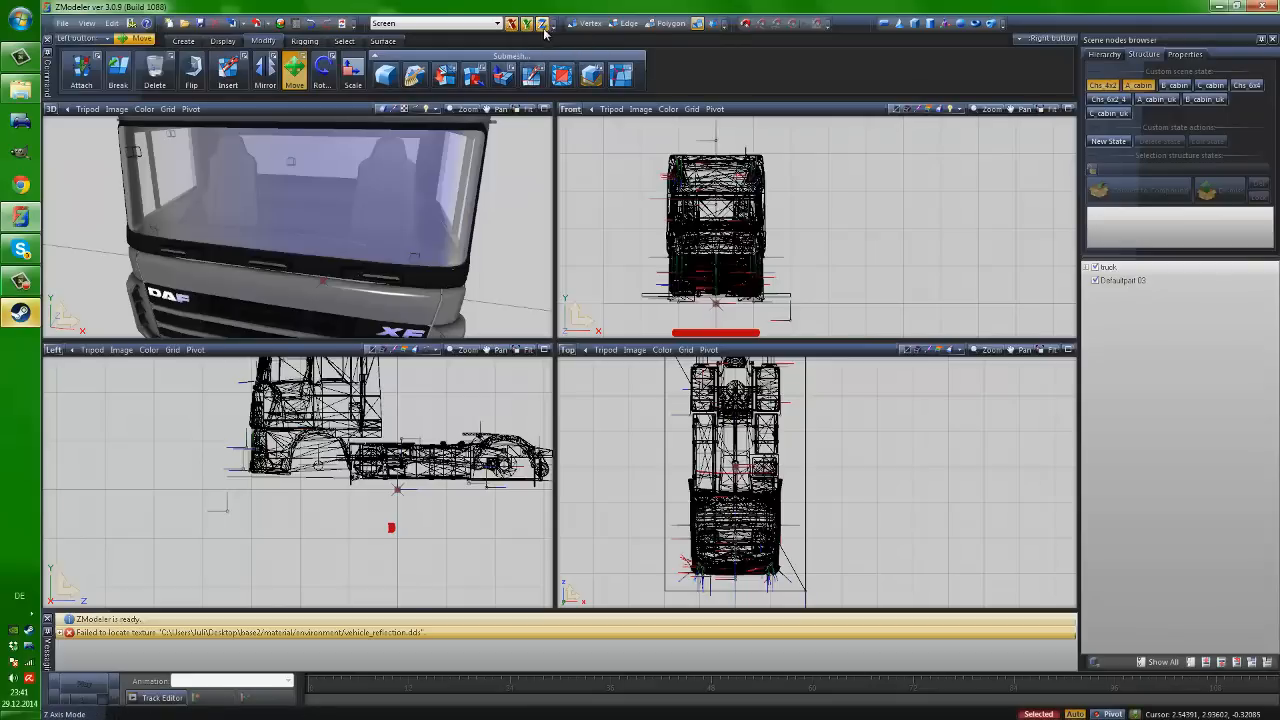
middle_click_drag(396, 392, 318, 468)
scroll(317, 466, "down", 2)
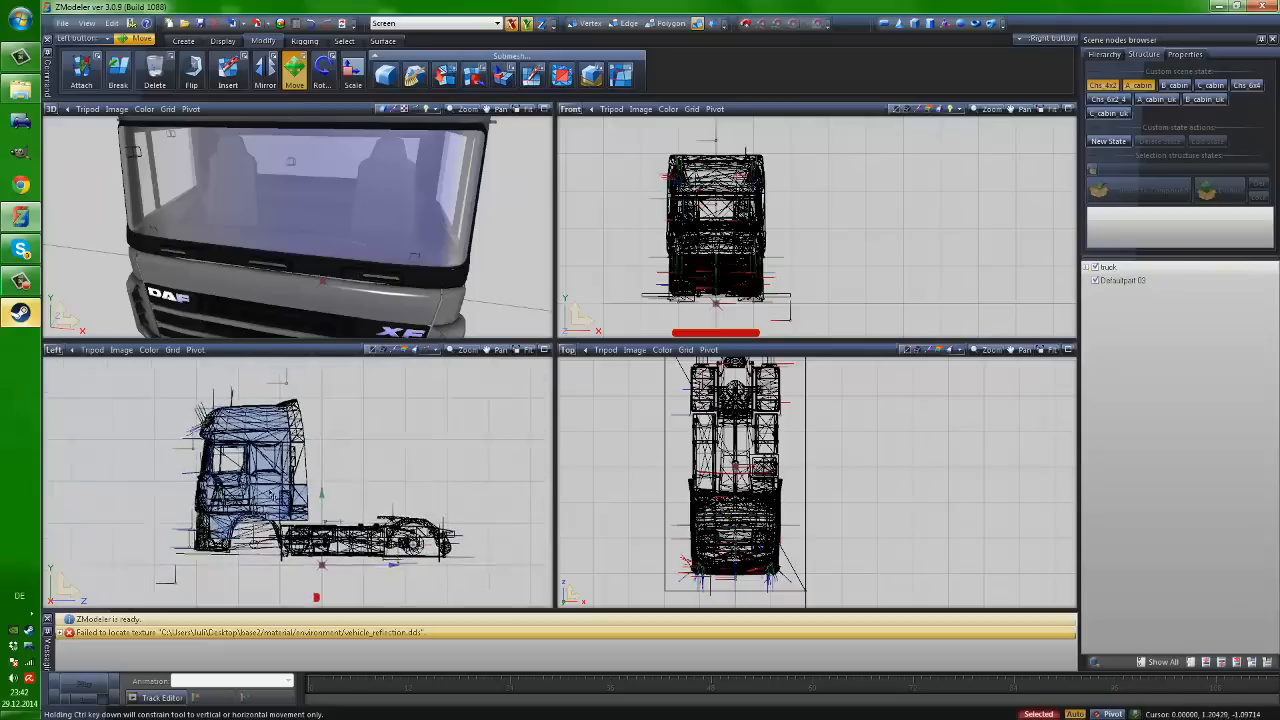
scroll(316, 465, "up", 2)
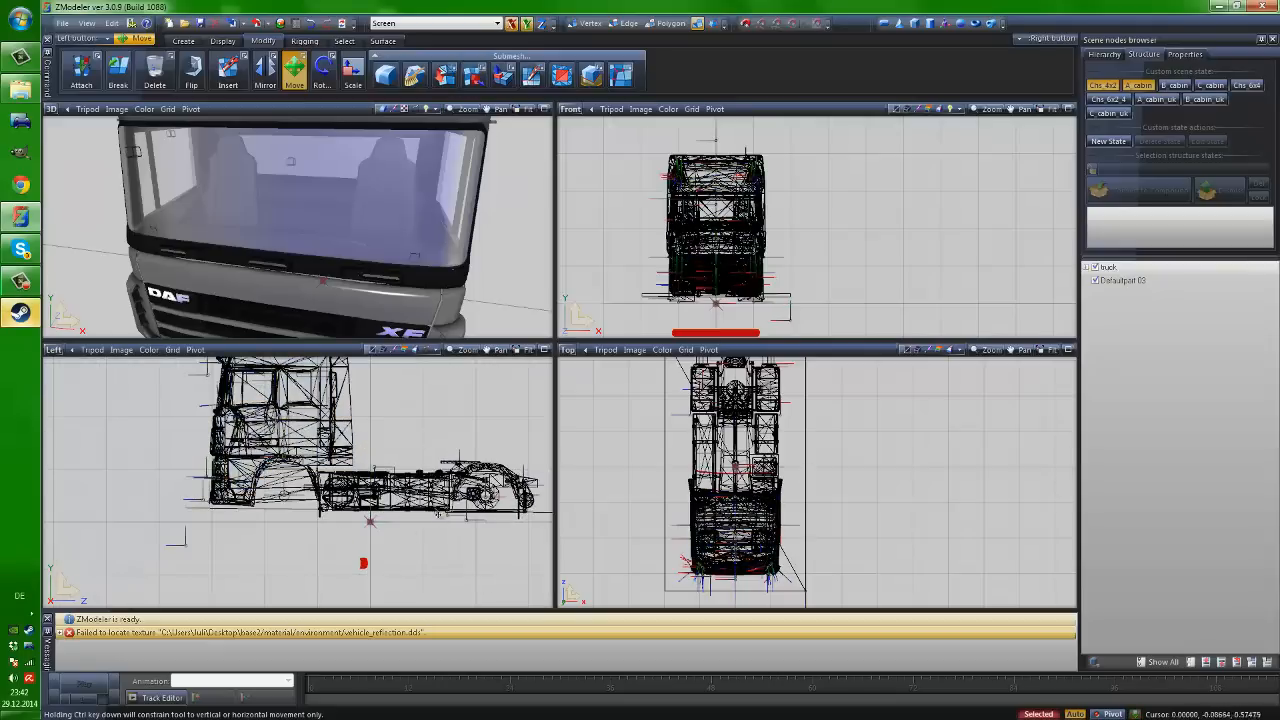
middle_click_drag(336, 484, 292, 500)
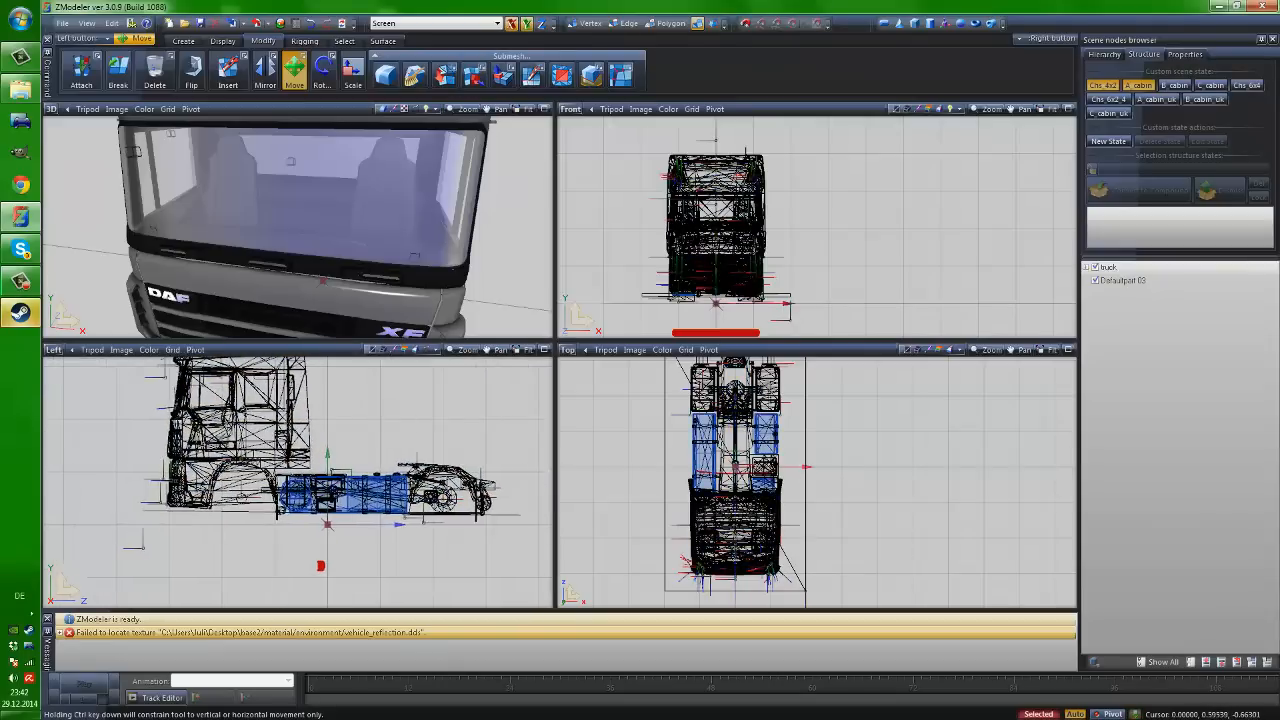
scroll(250, 482, "down", 2)
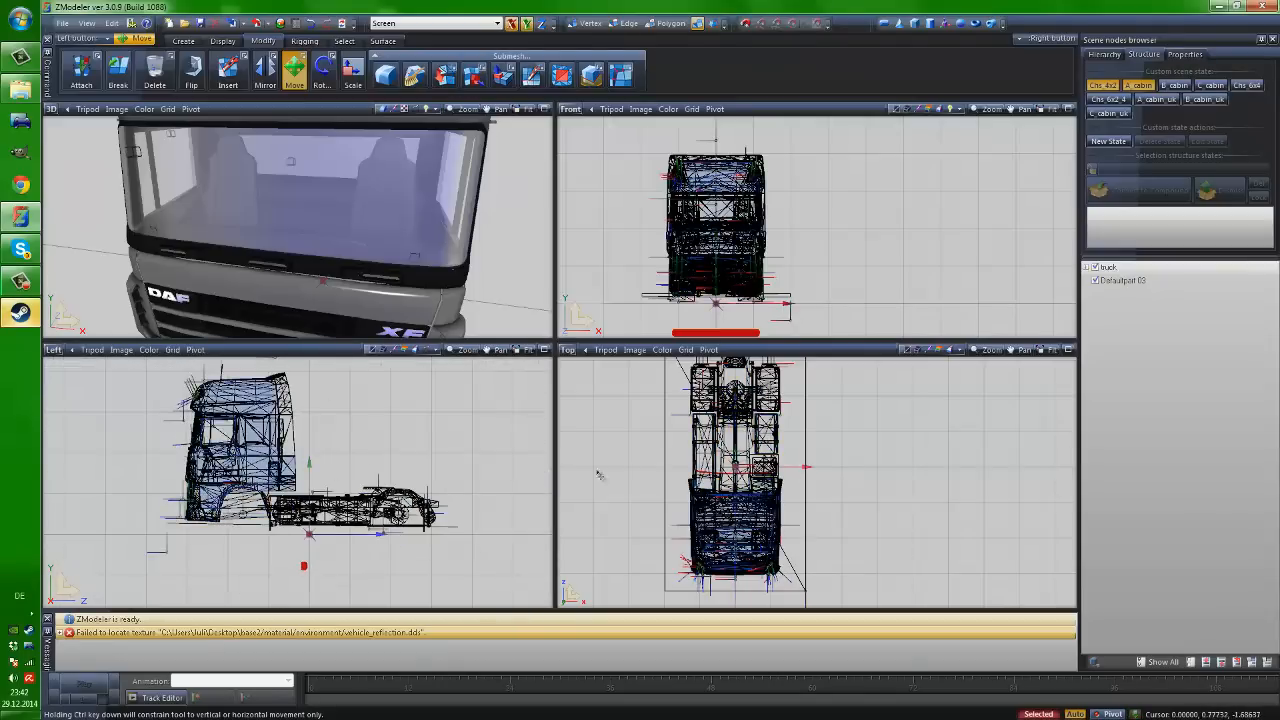
Enable the Y axis alongside X for moving and keep Selected mode on so only the stone guard is affected
middle_click_drag(786, 231, 794, 187)
middle_click_drag(728, 482, 764, 476)
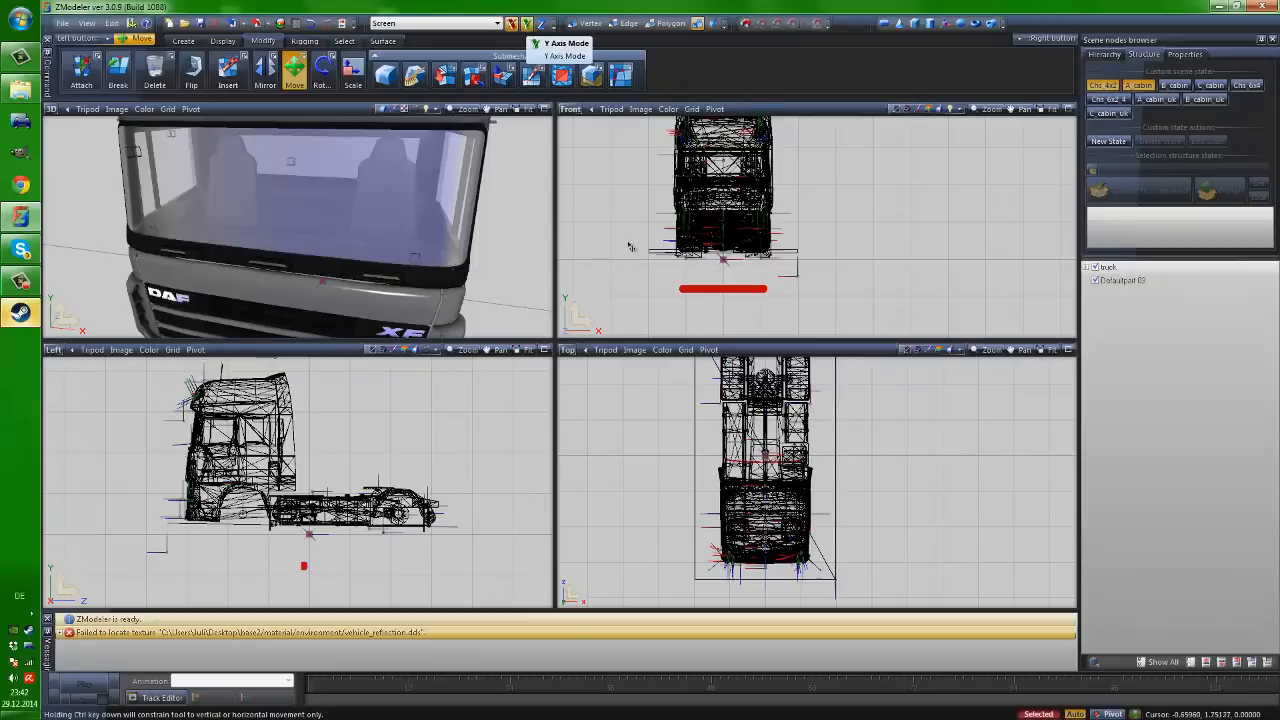
left_click(526, 24)
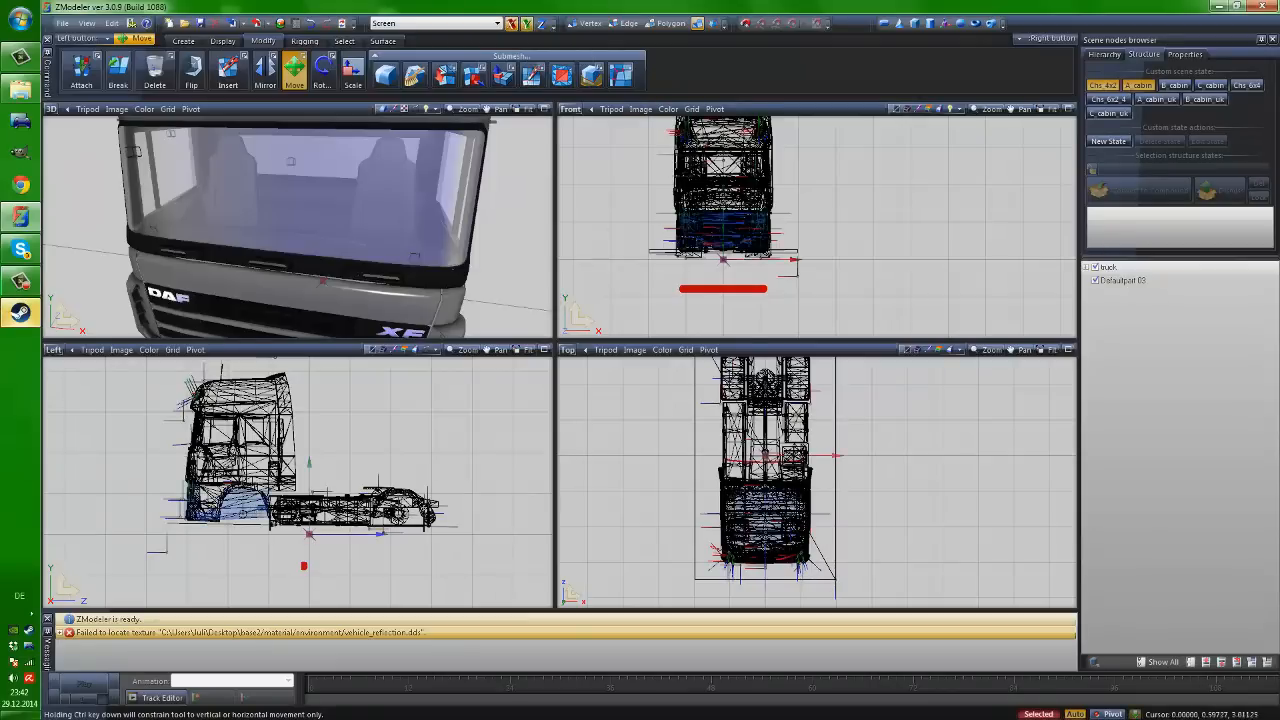
middle_click_drag(366, 540, 385, 531)
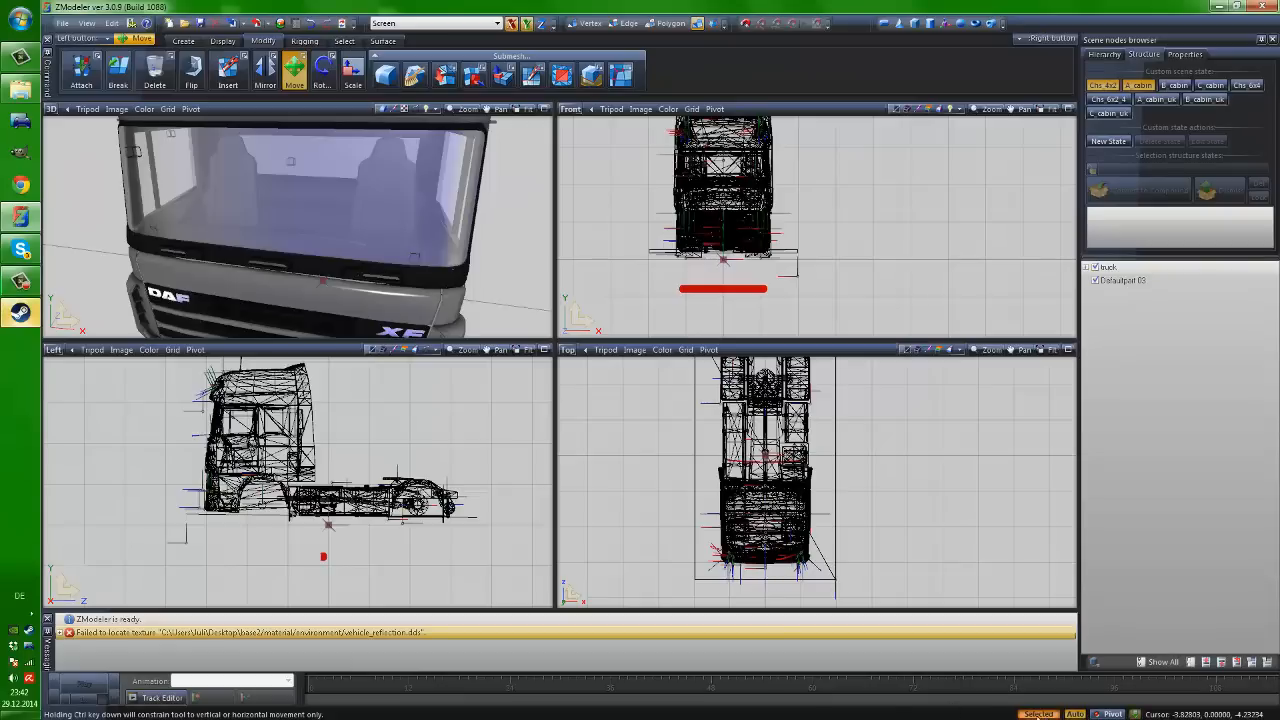
left_click(1036, 714)
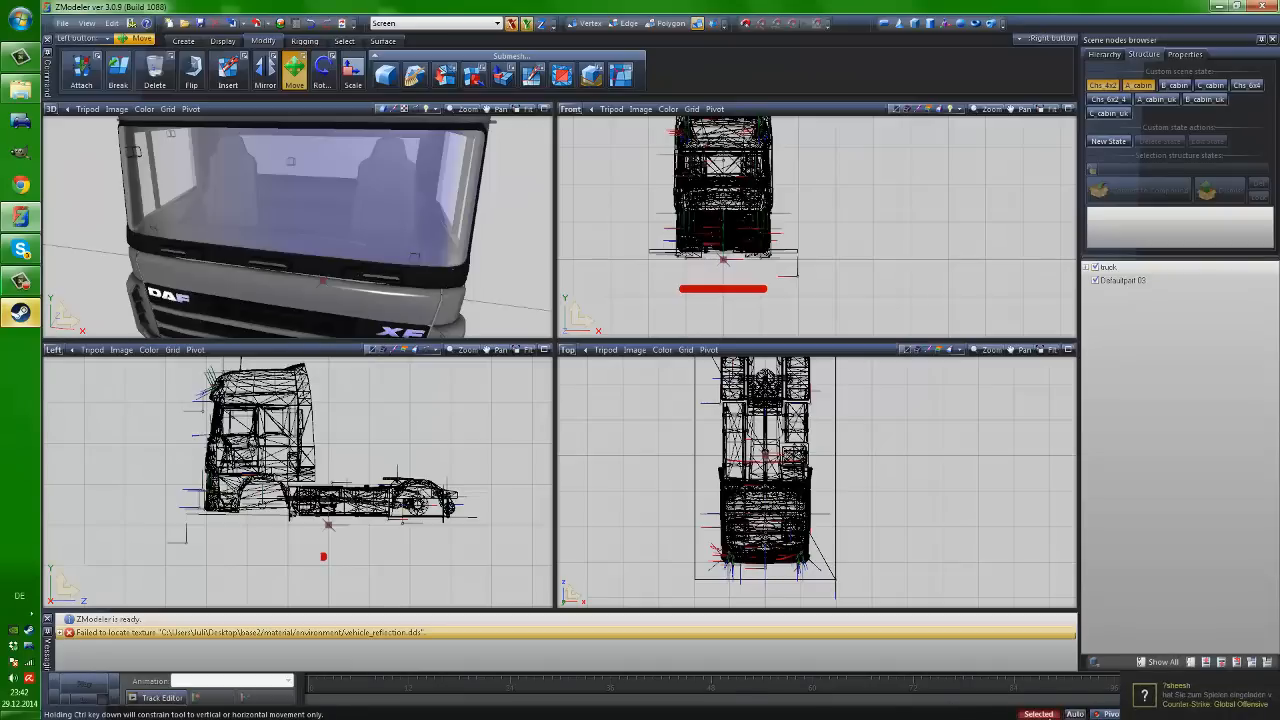
left_click(1038, 714)
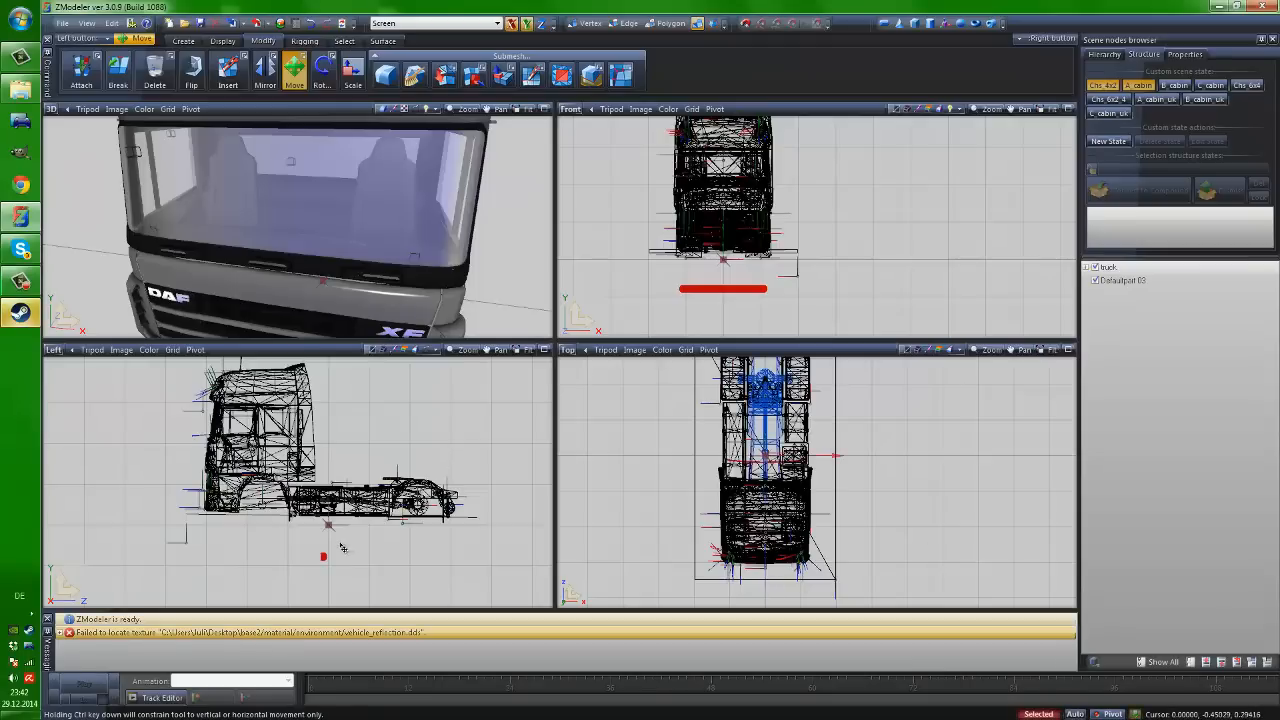
Move the stone guard from below the chassis up to the cab front at the windshield's lower edge
scroll(443, 529, "up", 3)
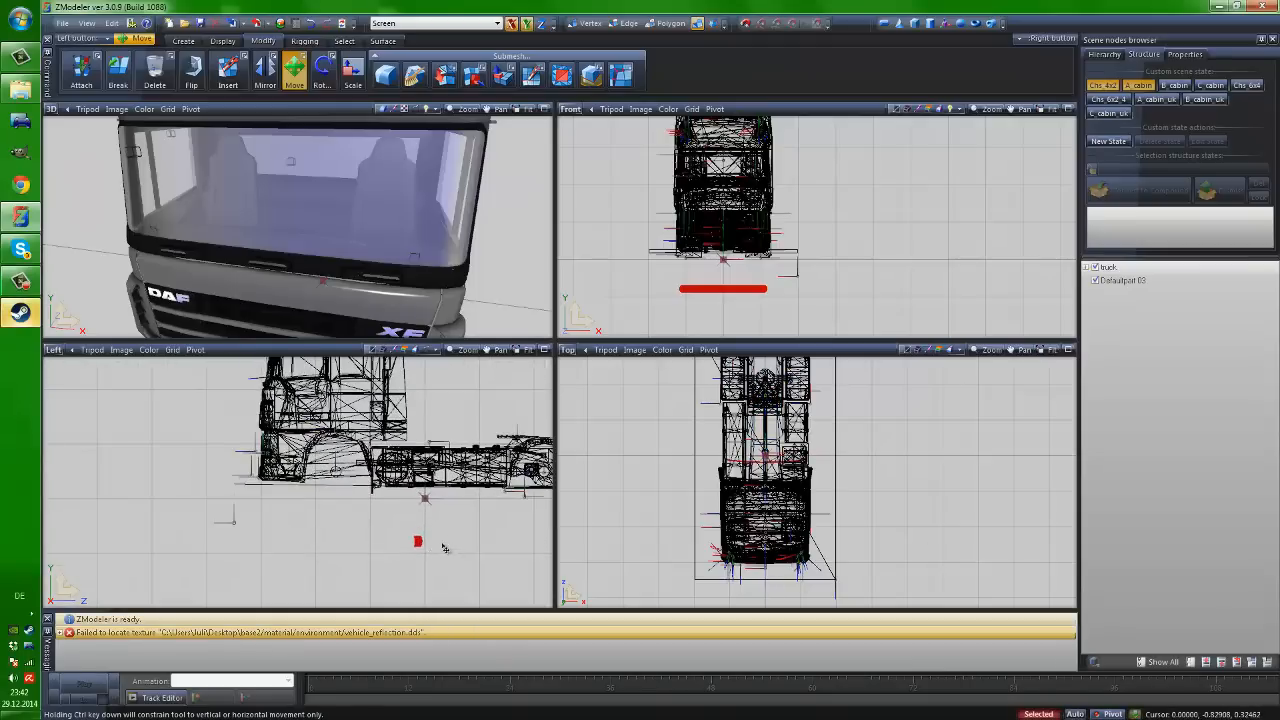
left_click_drag(145, 428, 176, 421)
scroll(320, 509, "up", 2)
middle_click_drag(323, 510, 326, 511)
middle_click_drag(491, 564, 476, 583)
scroll(475, 582, "down", 2)
left_click_drag(474, 581, 240, 373)
left_click_drag(303, 417, 305, 418)
middle_click_drag(345, 290, 531, 320)
scroll(238, 243, "down", 5)
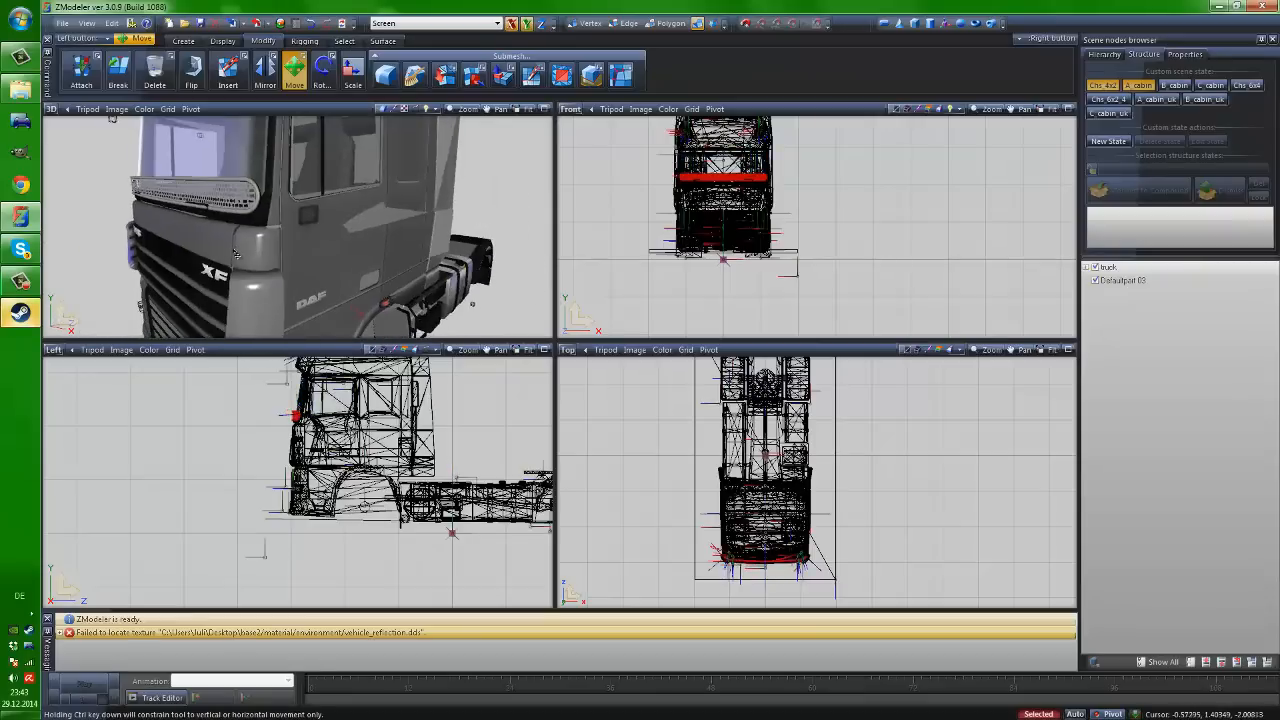
Fine-tune the stone guard's height and distance from the cab in the left view, checking its fit above the DAF grille in 3D
scroll(285, 410, "up", 5)
scroll(295, 420, "up", 5)
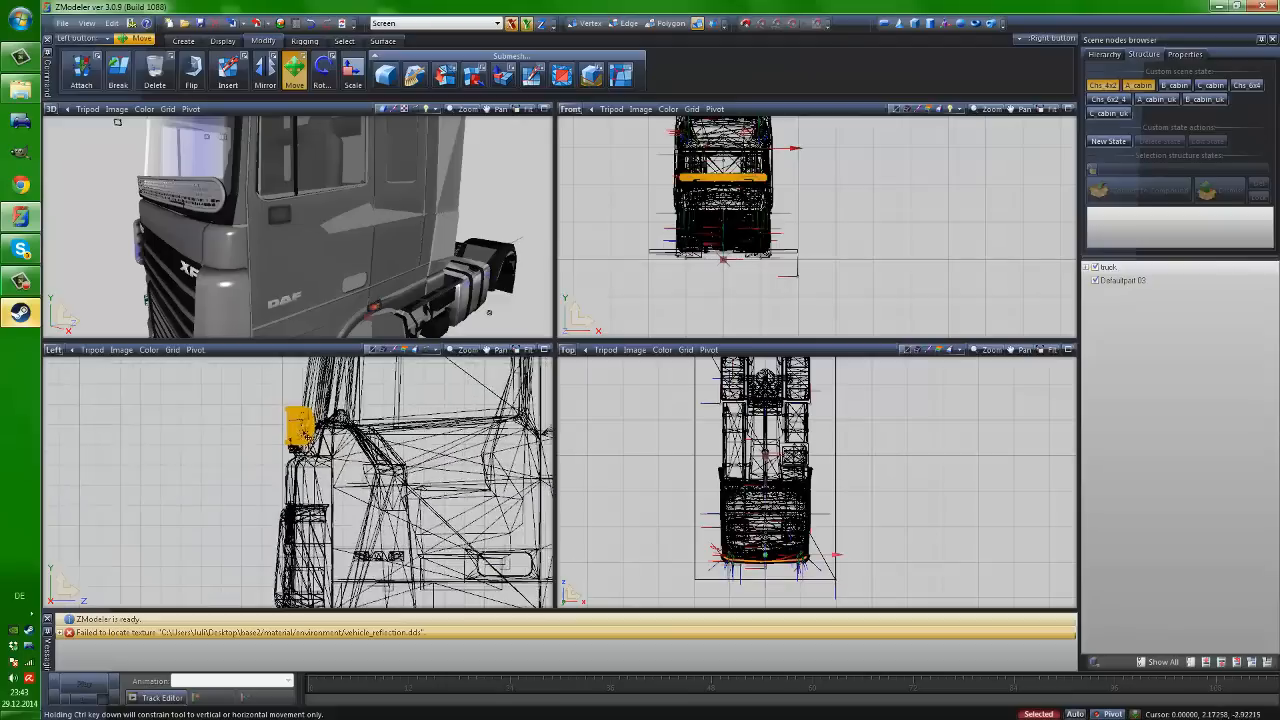
left_click_drag(299, 452, 294, 457)
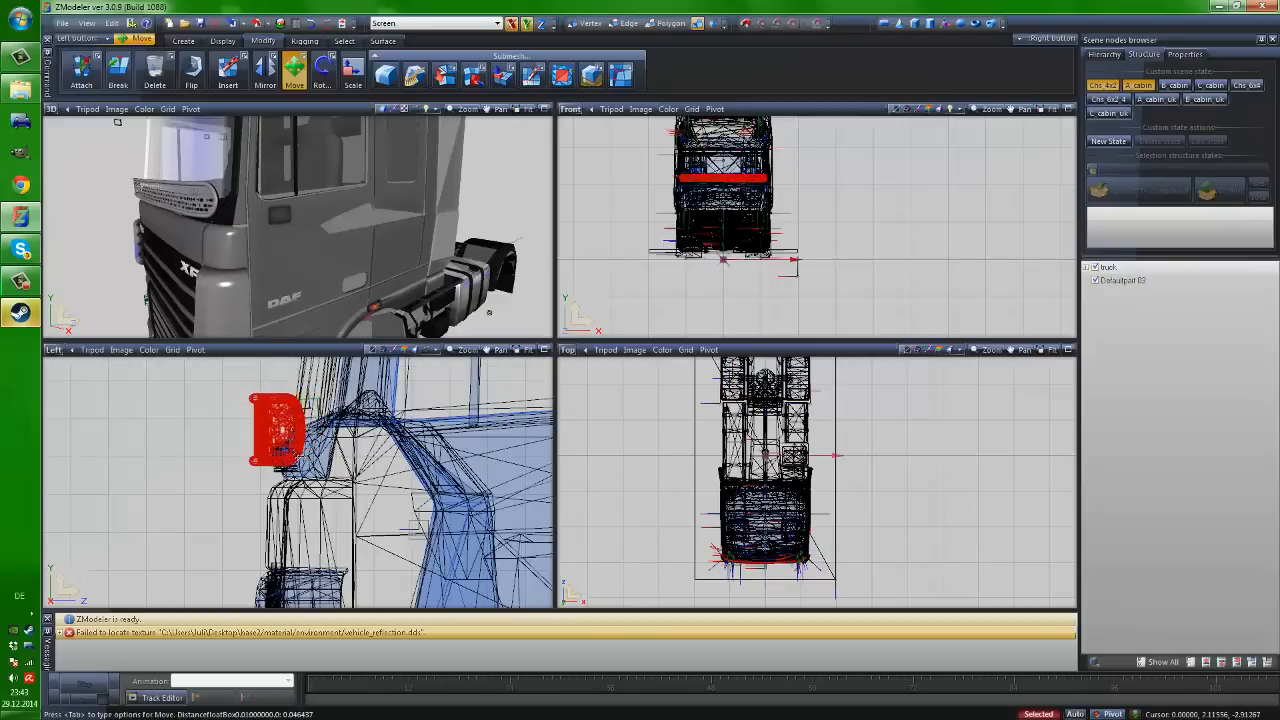
middle_click_drag(227, 304, 252, 324)
left_click_drag(297, 430, 299, 444)
middle_click_drag(299, 268, 261, 250)
scroll(257, 262, "down", 6)
left_click_drag(306, 438, 305, 436)
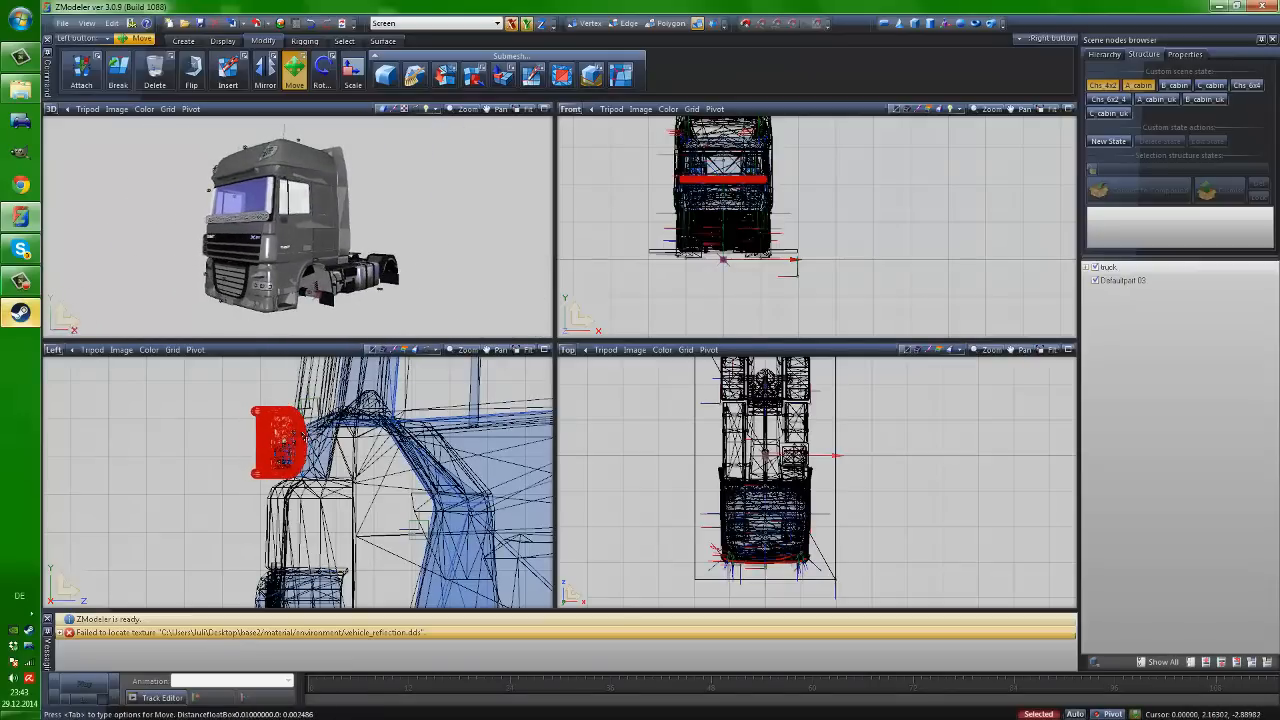
scroll(220, 207, "up", 5)
middle_click_drag(222, 210, 298, 104)
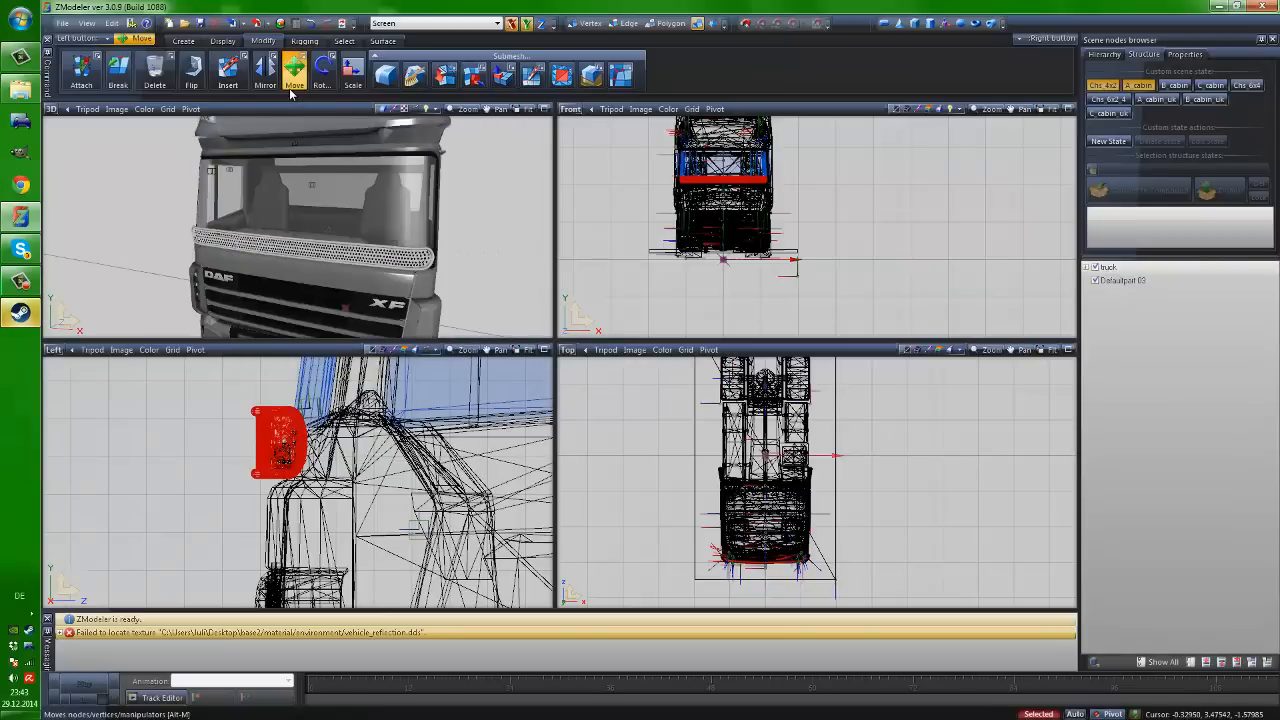
Deselect the stone guard with the None selection command in the left view
scroll(314, 270, "down", 3)
middle_click_drag(288, 401, 261, 438)
scroll(261, 438, "down", 6)
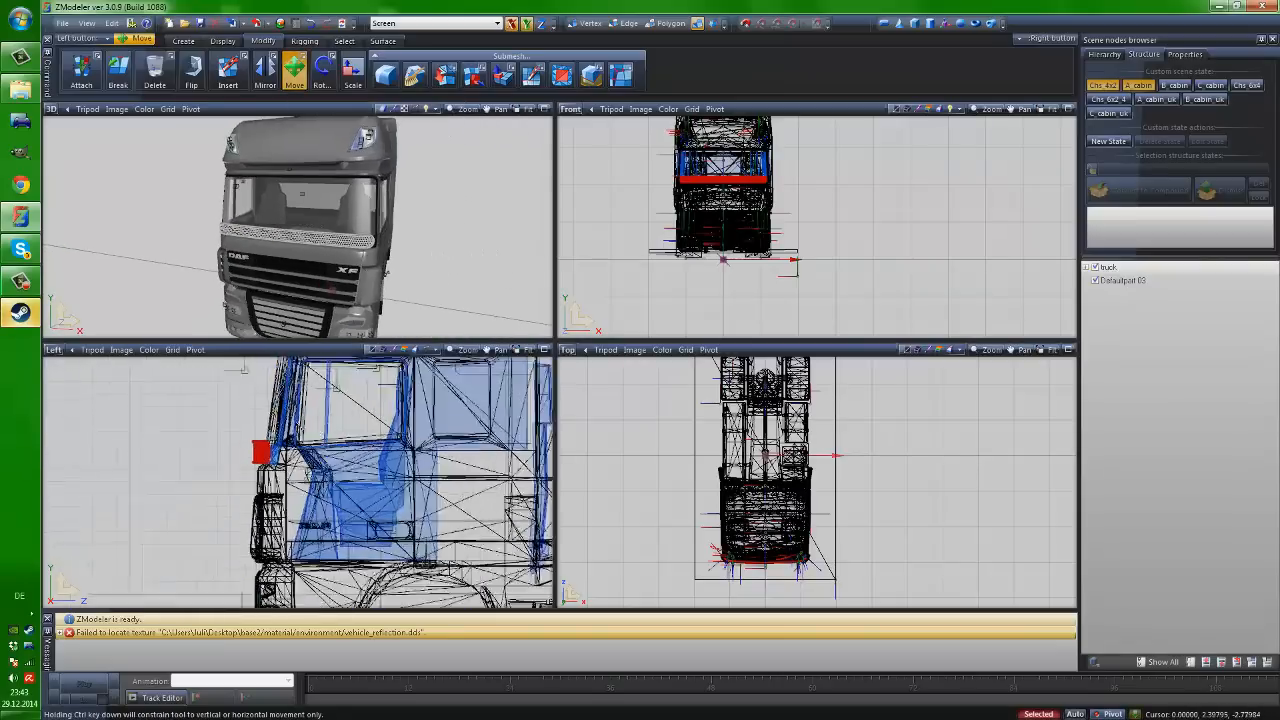
scroll(270, 436, "up", 3)
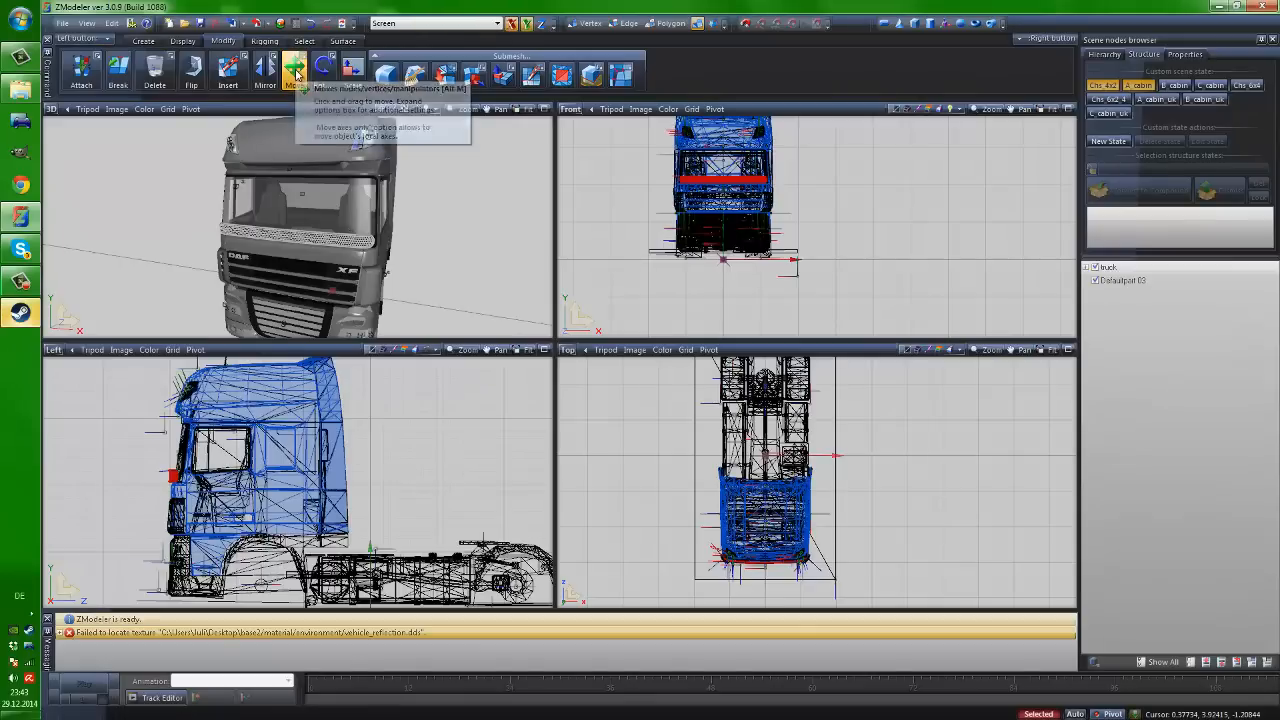
left_click(302, 44)
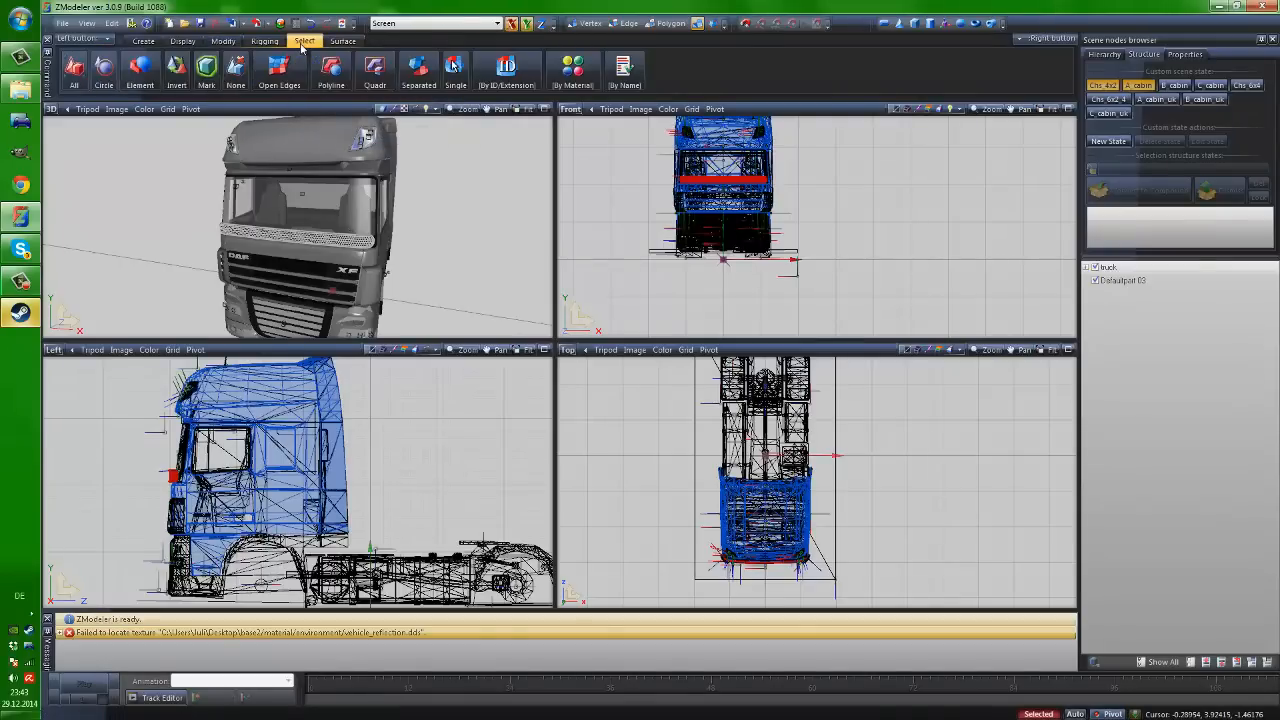
left_click(238, 70)
scroll(157, 397, "down", 2)
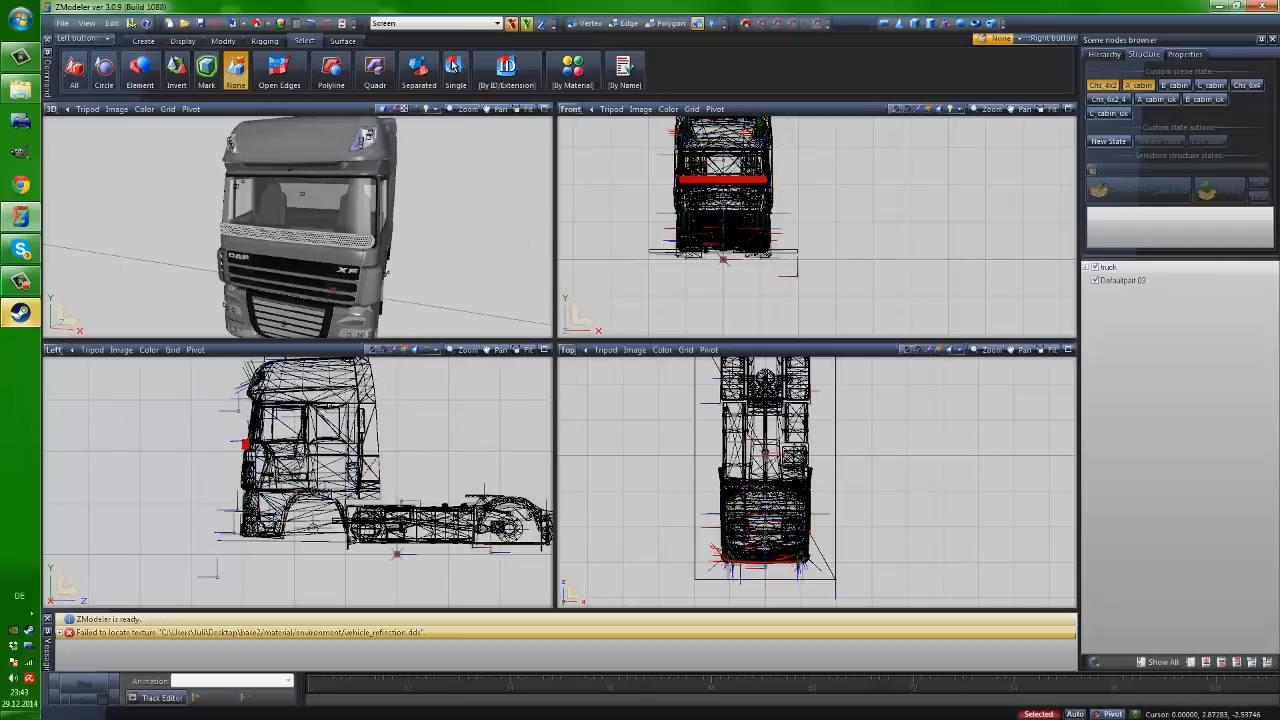
left_click(160, 444)
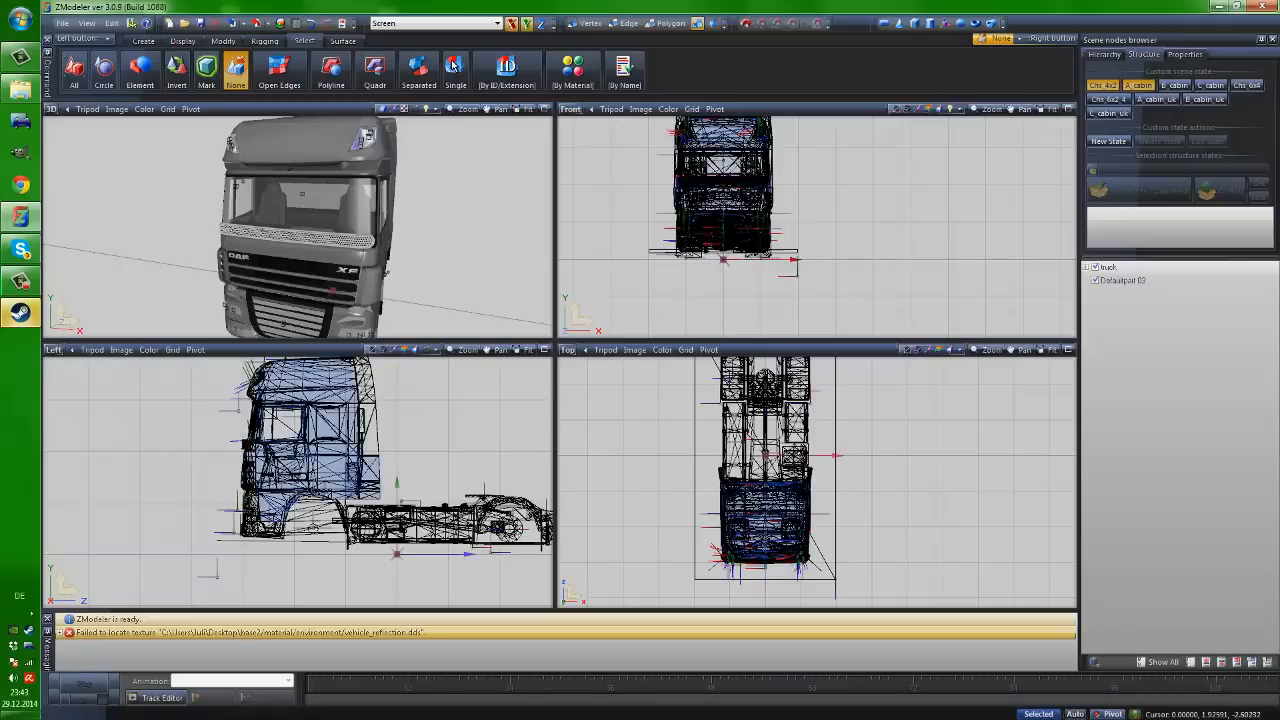
right_click(239, 79)
Examine the stone guard's fit against the cab front in the left view and from several angles in 3D
scroll(270, 465, "up", 4)
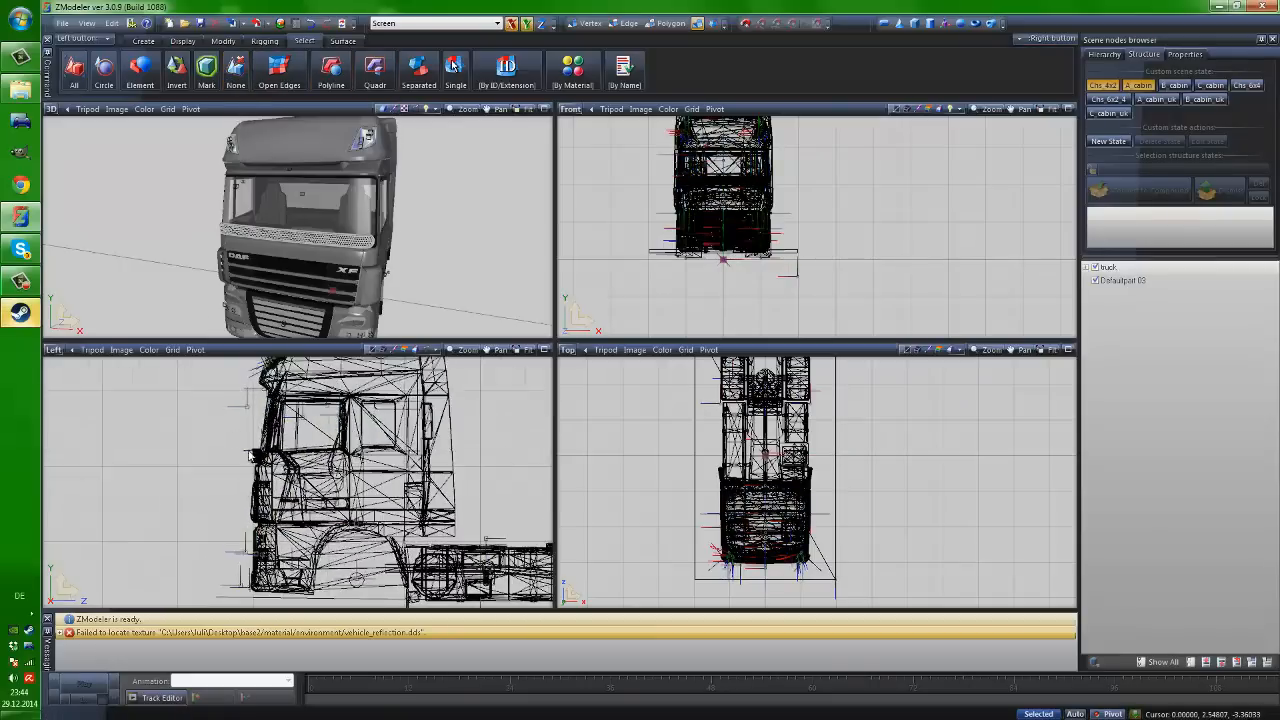
scroll(268, 465, "up", 3)
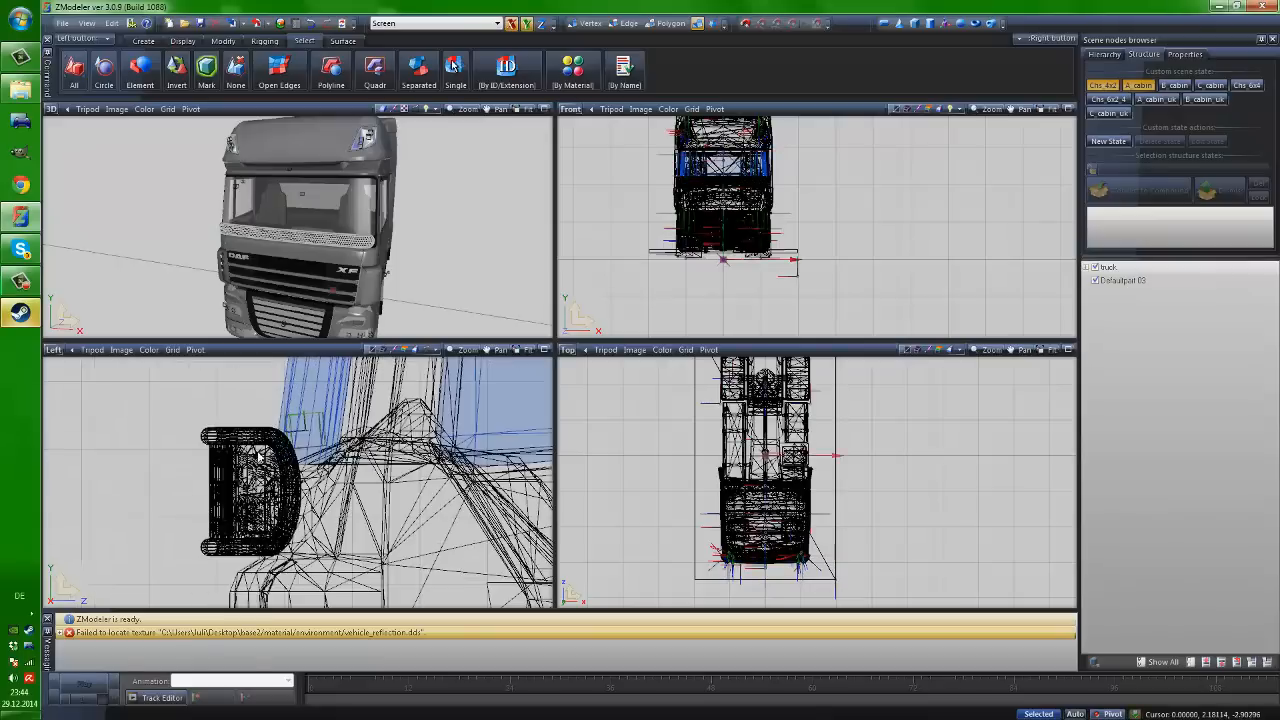
scroll(255, 474, "down", 5)
scroll(255, 474, "up", 1)
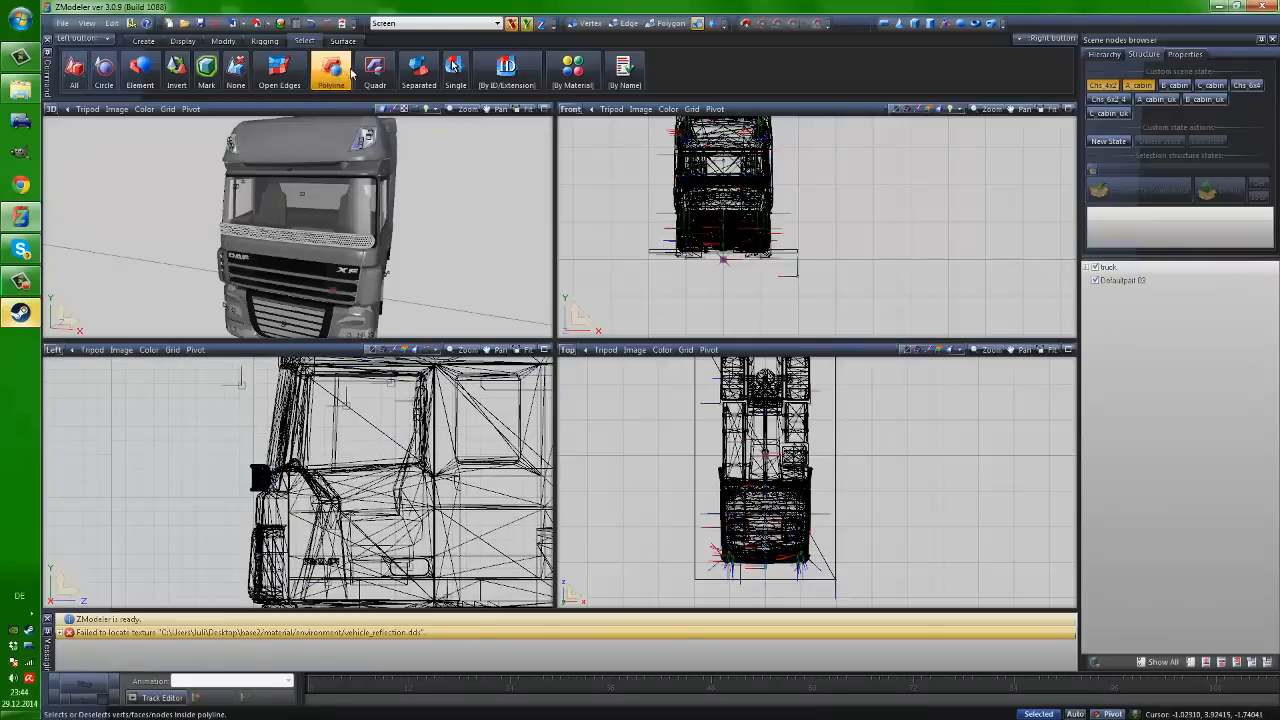
scroll(240, 465, "up", 1)
middle_click_drag(265, 210, 311, 202)
scroll(259, 212, "up", 3)
scroll(314, 241, "down", 1)
scroll(265, 231, "up", 1)
scroll(220, 227, "down", 3)
scroll(214, 227, "up", 3)
scroll(222, 234, "down", 3)
scroll(268, 196, "up", 4)
scroll(280, 190, "down", 4)
scroll(240, 230, "up", 3)
scroll(292, 190, "down", 3)
scroll(287, 202, "up", 4)
scroll(287, 204, "down", 5)
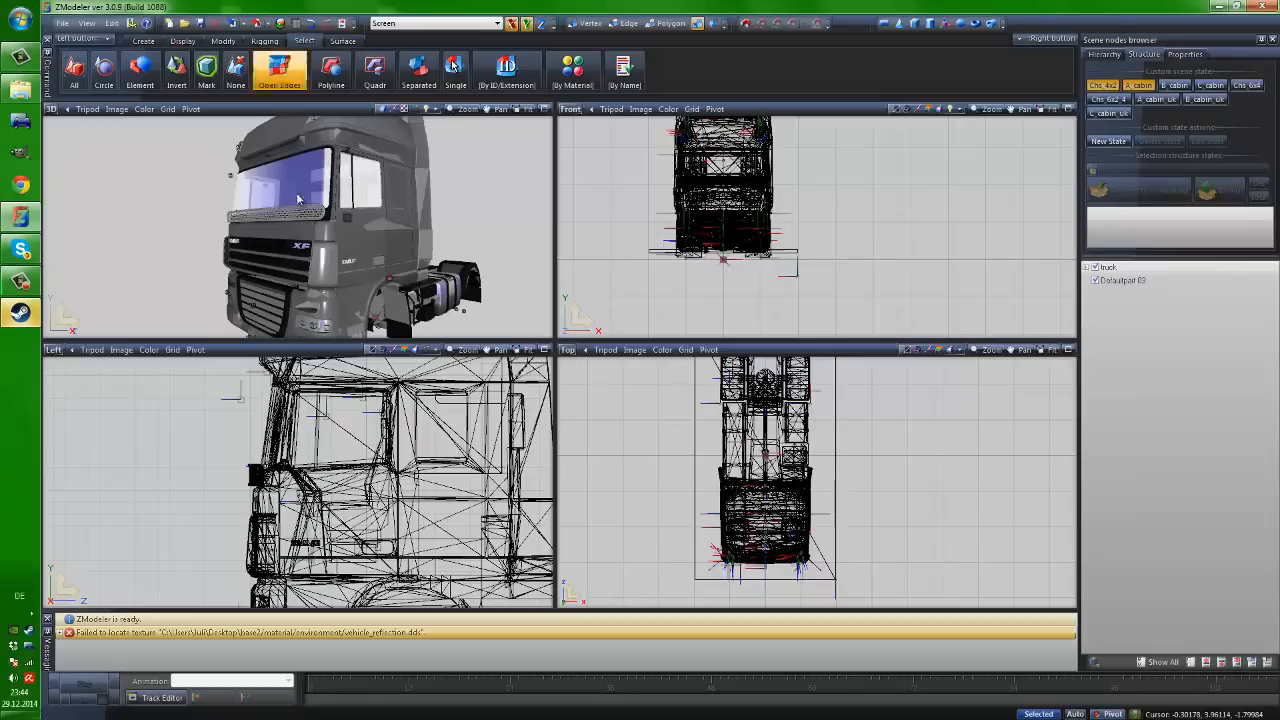
Open the Textures Browser to list the scene's textures
left_click_drag(498, 109, 465, 107)
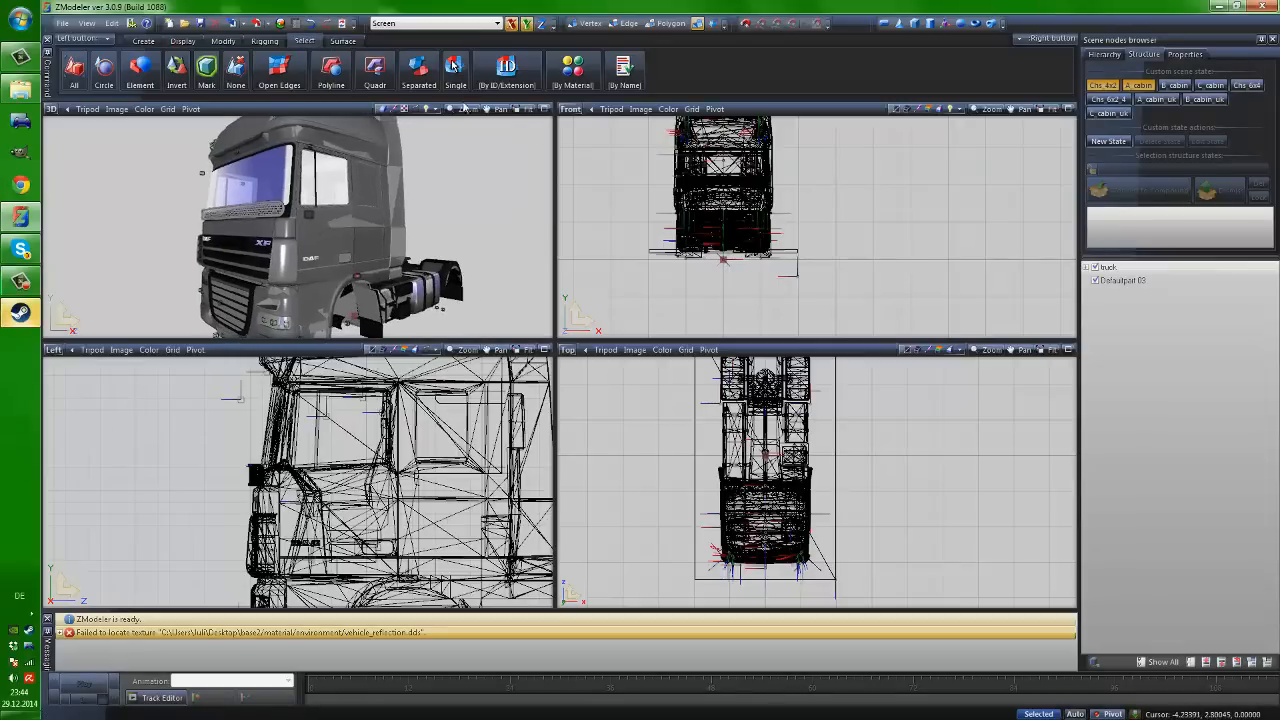
left_click(295, 24)
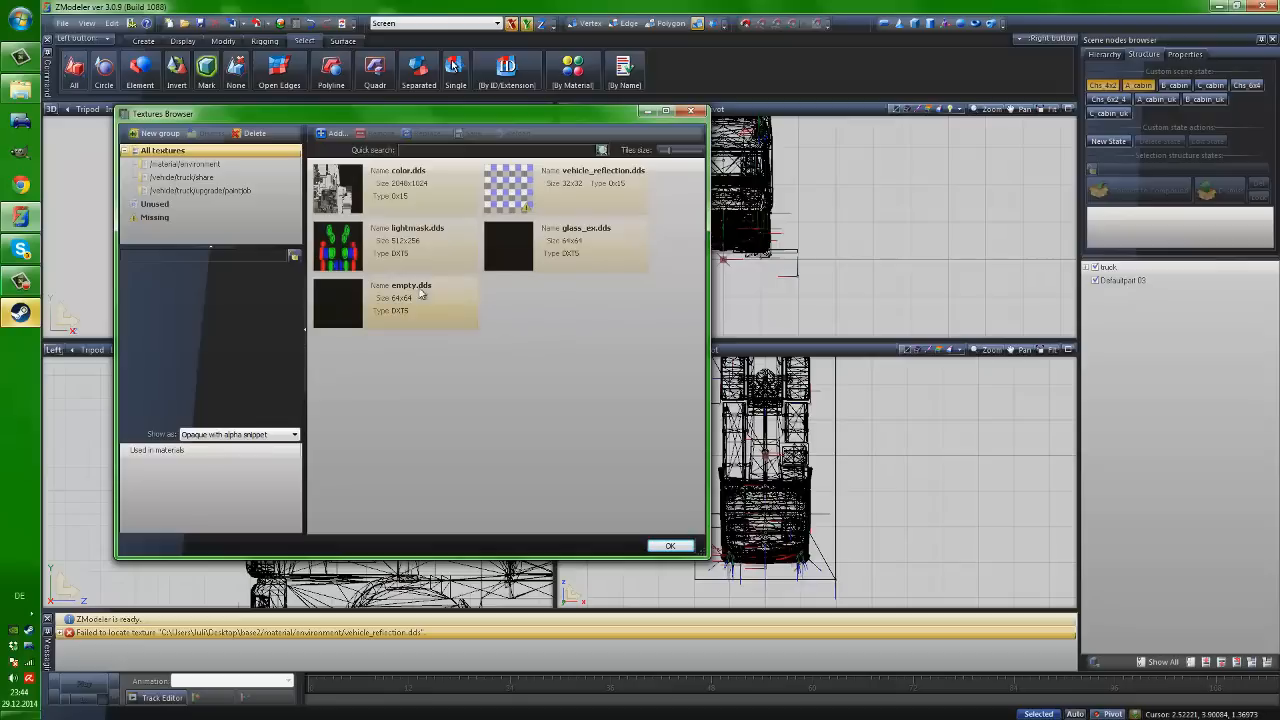
left_click(334, 134)
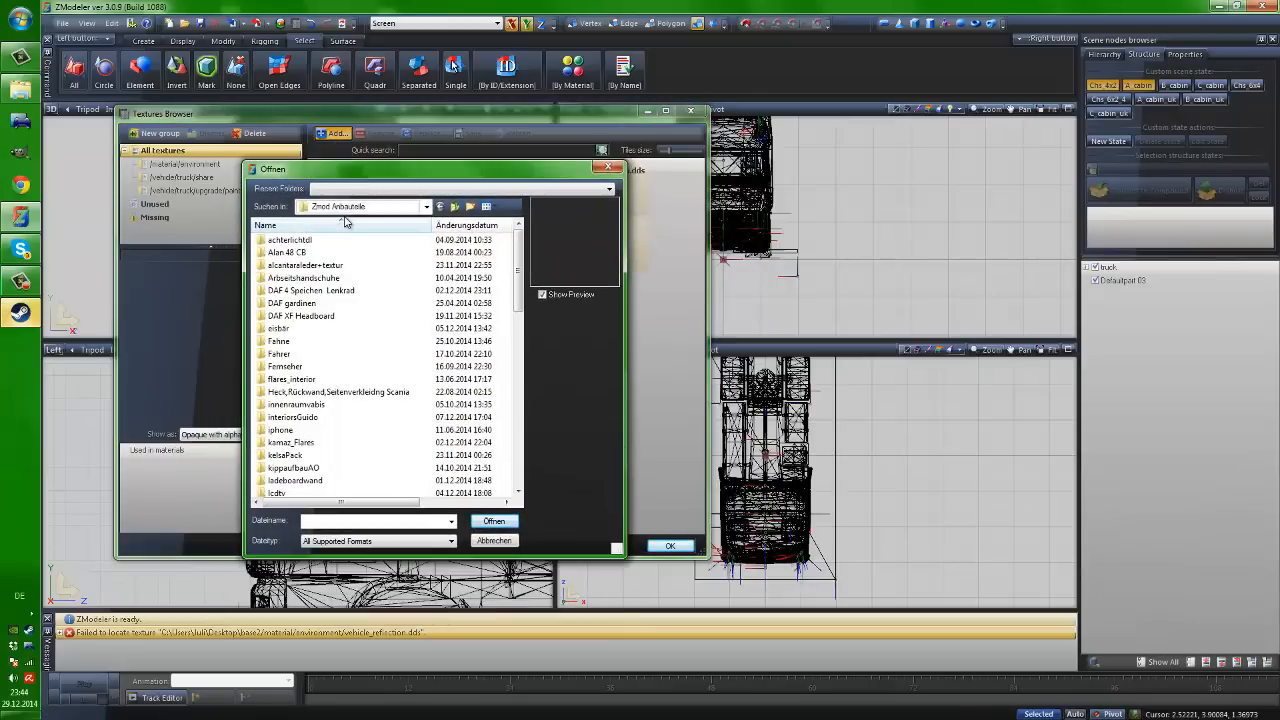
left_click(343, 206)
scroll(342, 220, "up", 3)
left_click(340, 241)
left_click(346, 191)
left_click(306, 214)
left_click(322, 209)
scroll(323, 224, "up", 1)
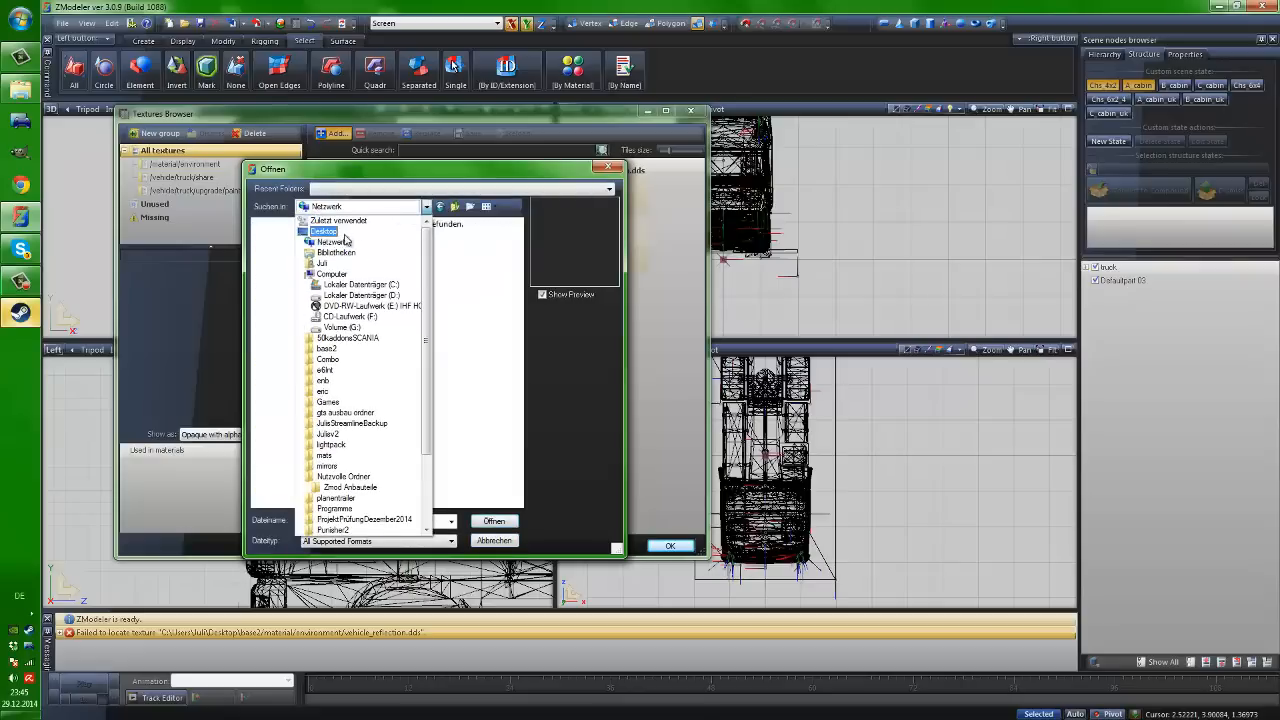
left_click(323, 232)
left_click_drag(522, 263, 520, 363)
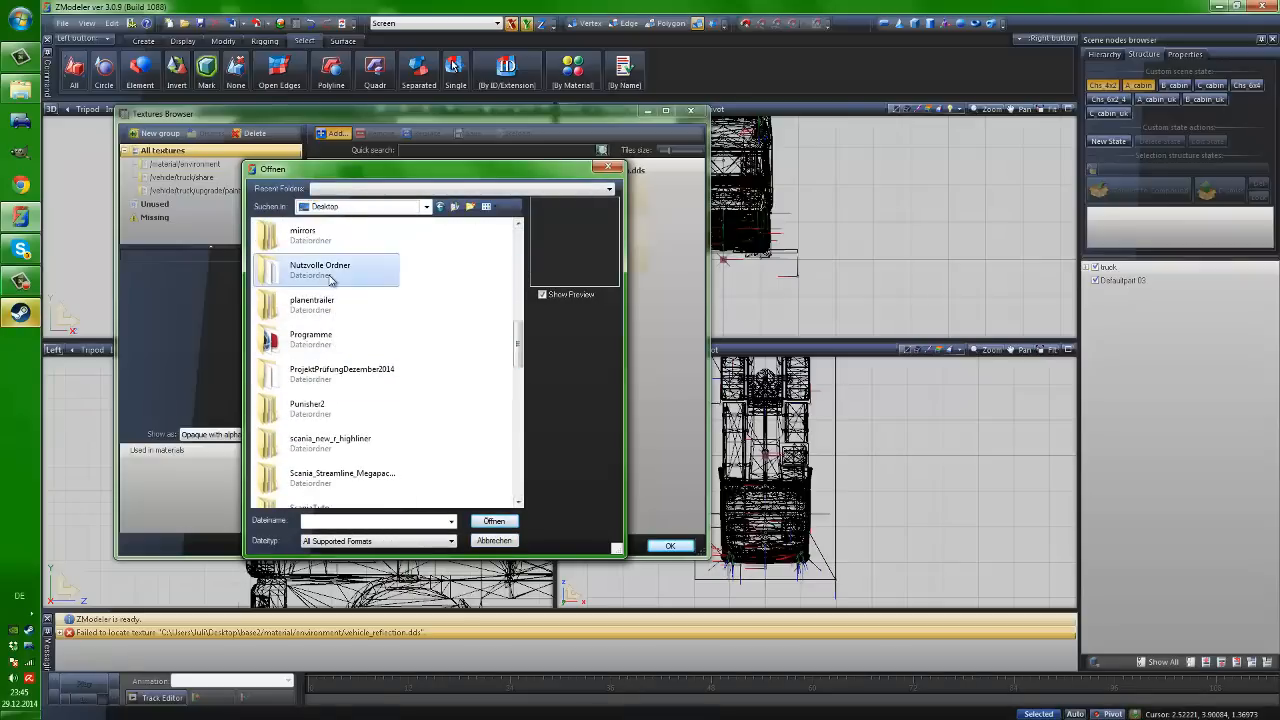
double_click(320, 268)
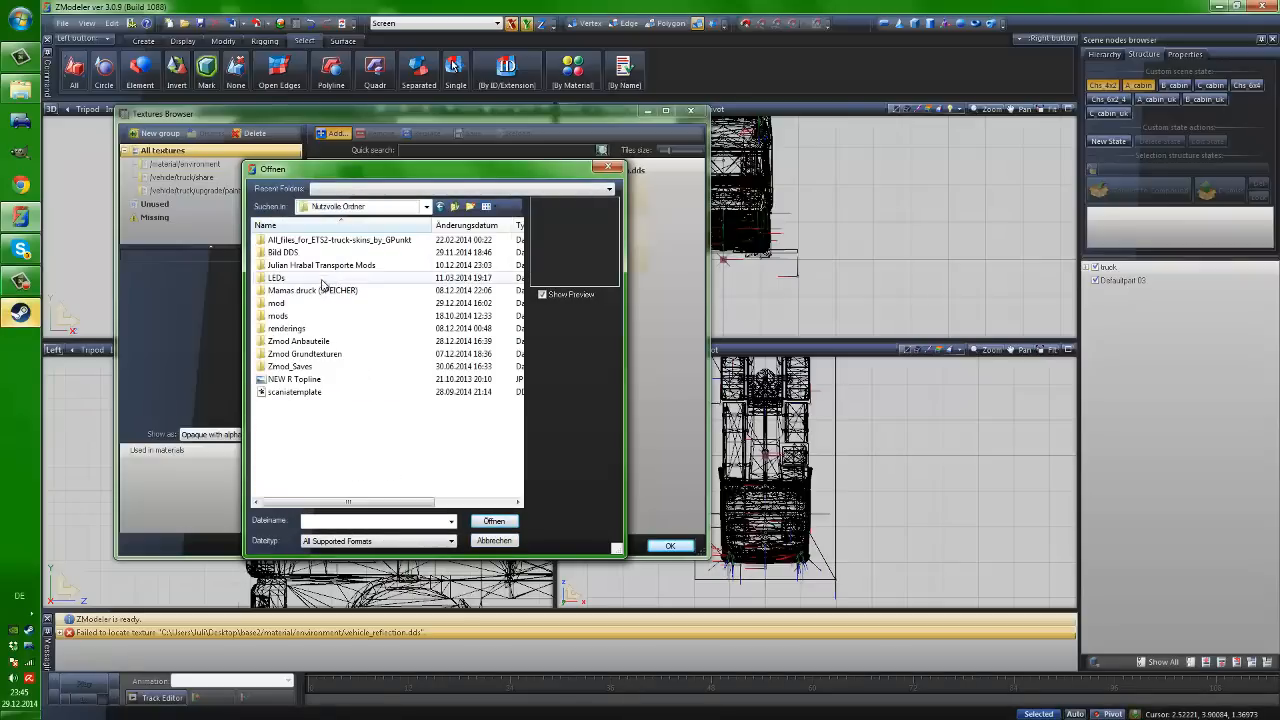
double_click(314, 355)
left_click_drag(518, 282, 526, 376)
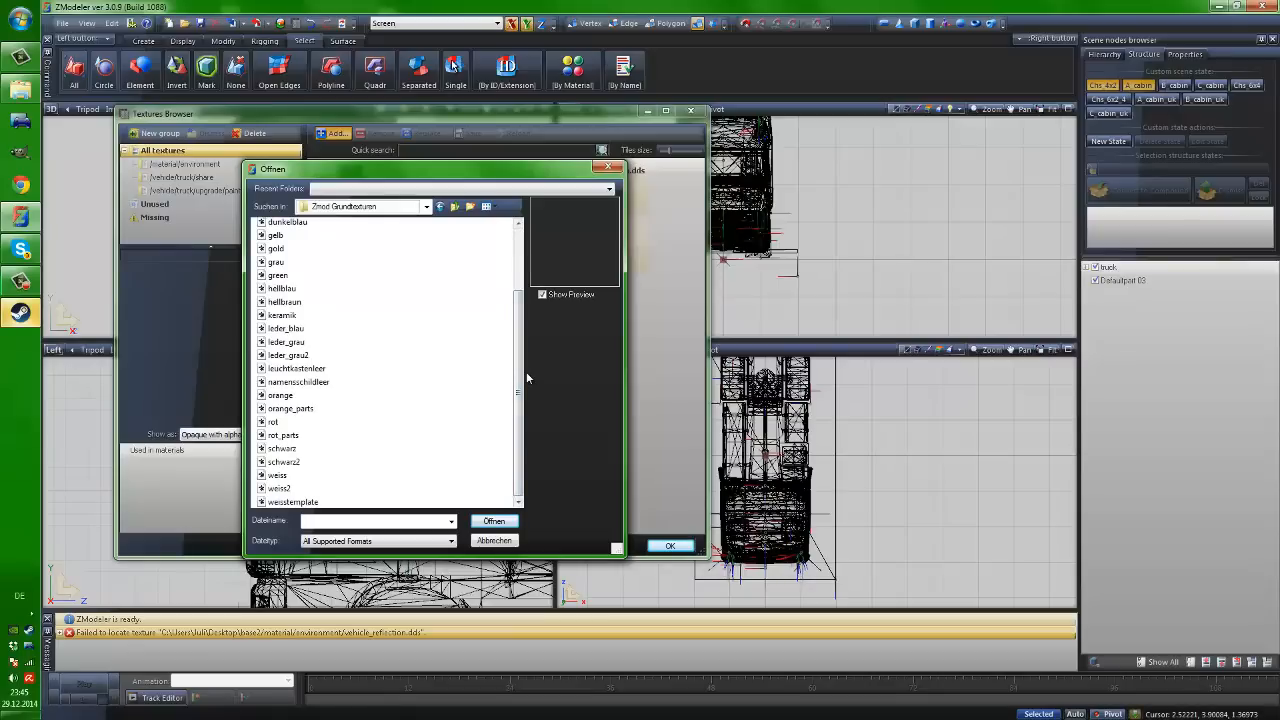
left_click(298, 450)
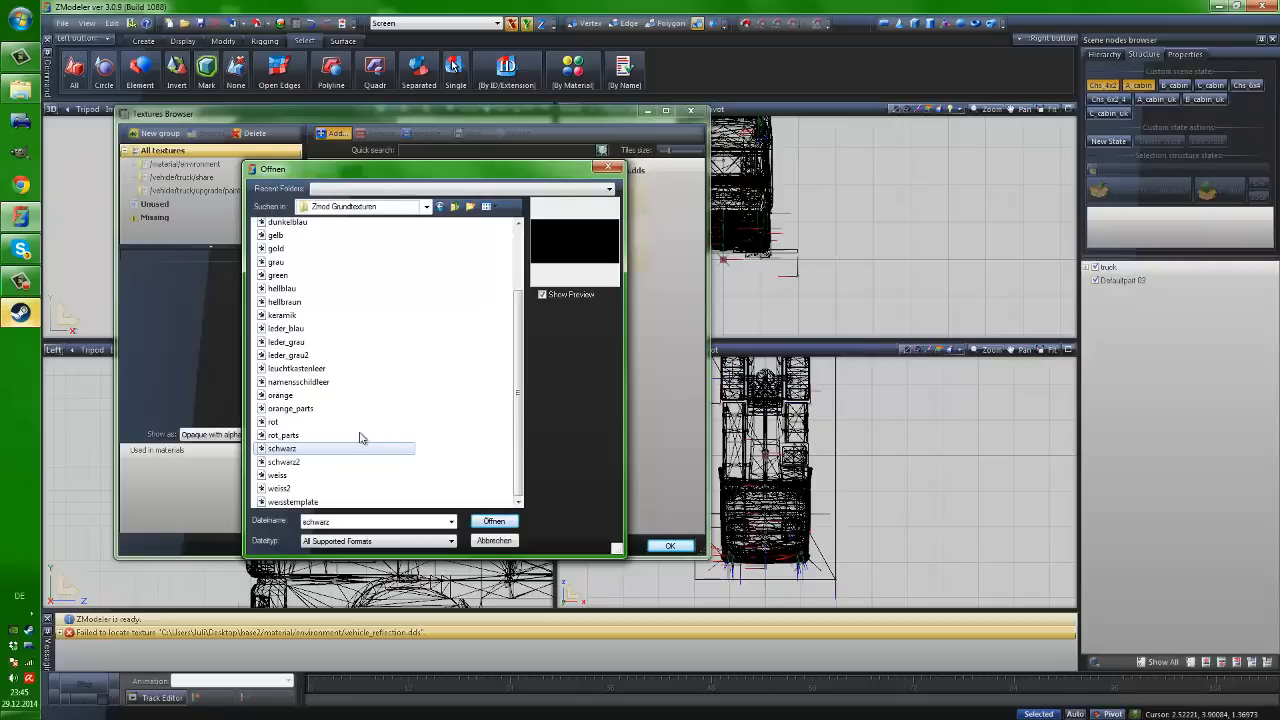
left_click(600, 170)
Inspect schwarz.dds from the desktop folder Nutzvolle Ordner > Zmod Grundtexturen in DXTBmp, checking its size and format, and close the image
left_click(20, 715)
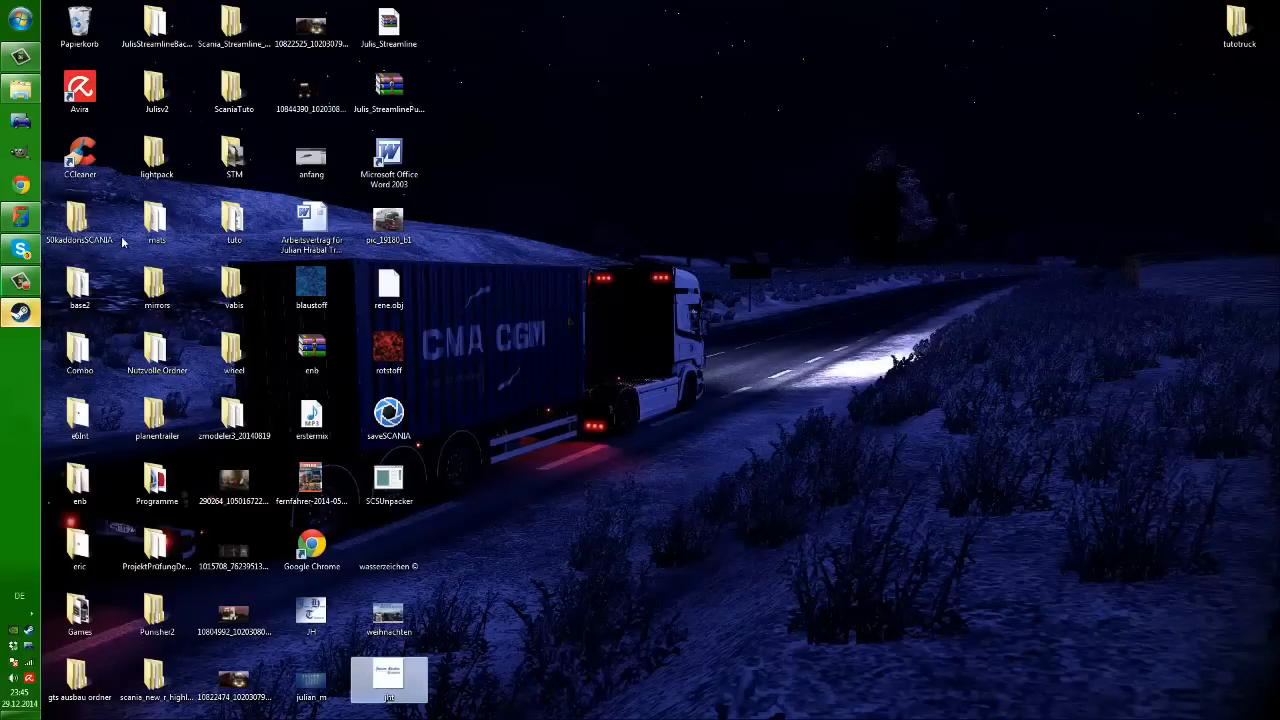
double_click(155, 350)
double_click(862, 286)
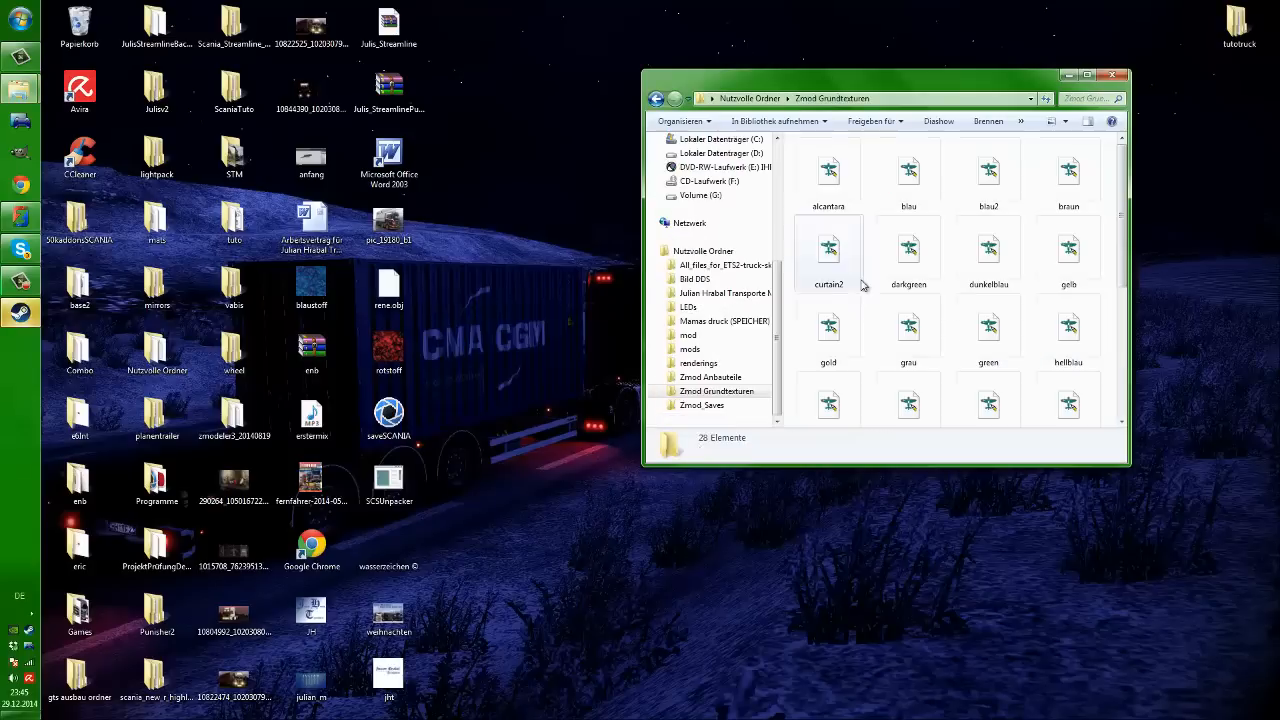
scroll(1003, 371, "down", 5)
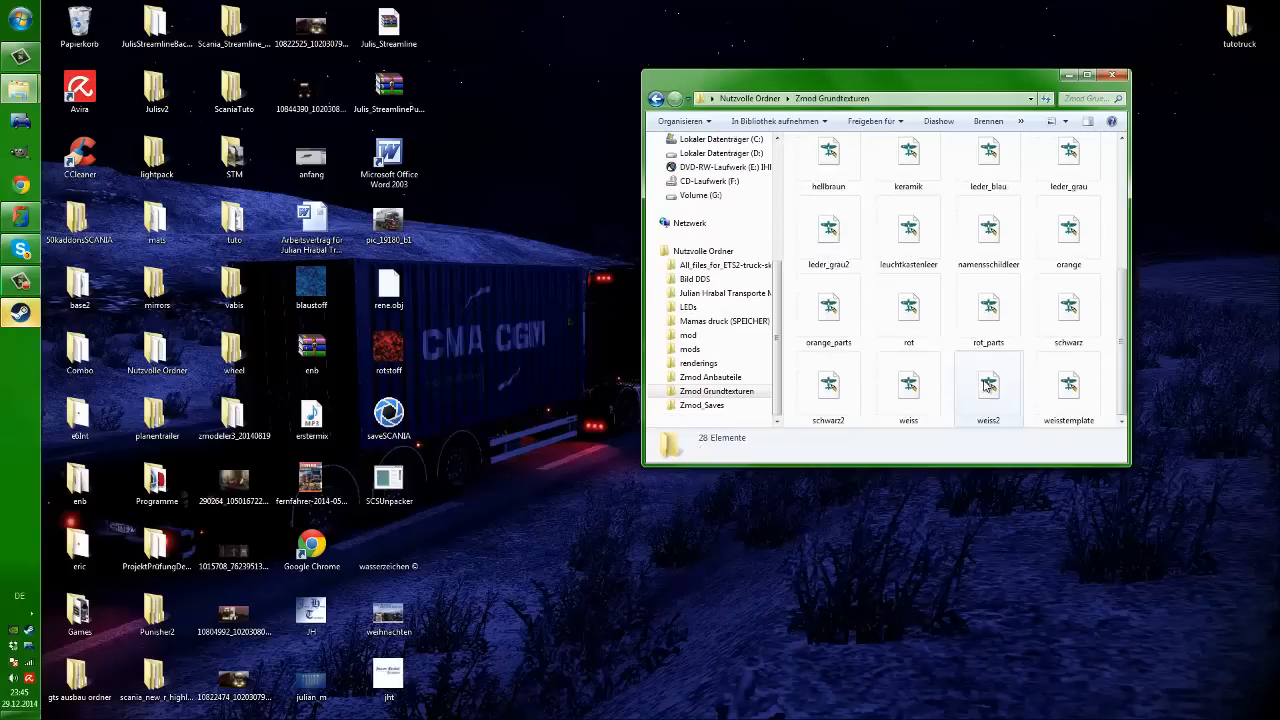
double_click(1077, 330)
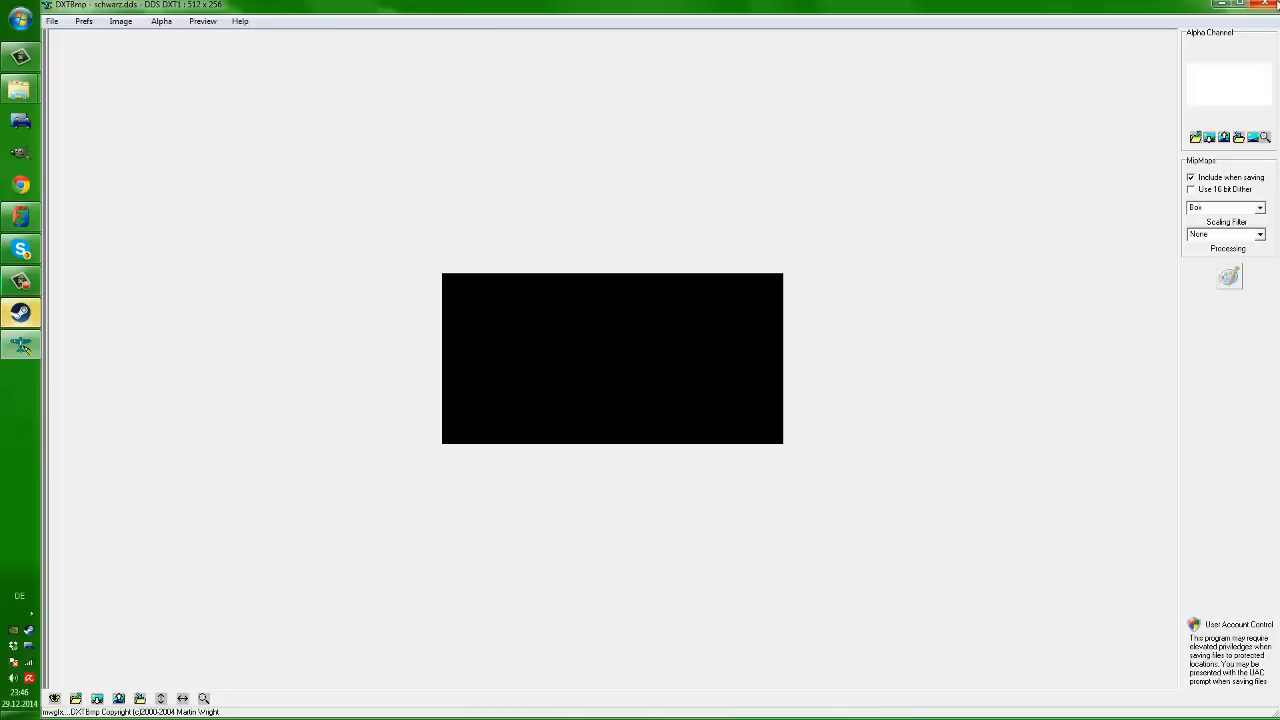
left_click(1277, 5)
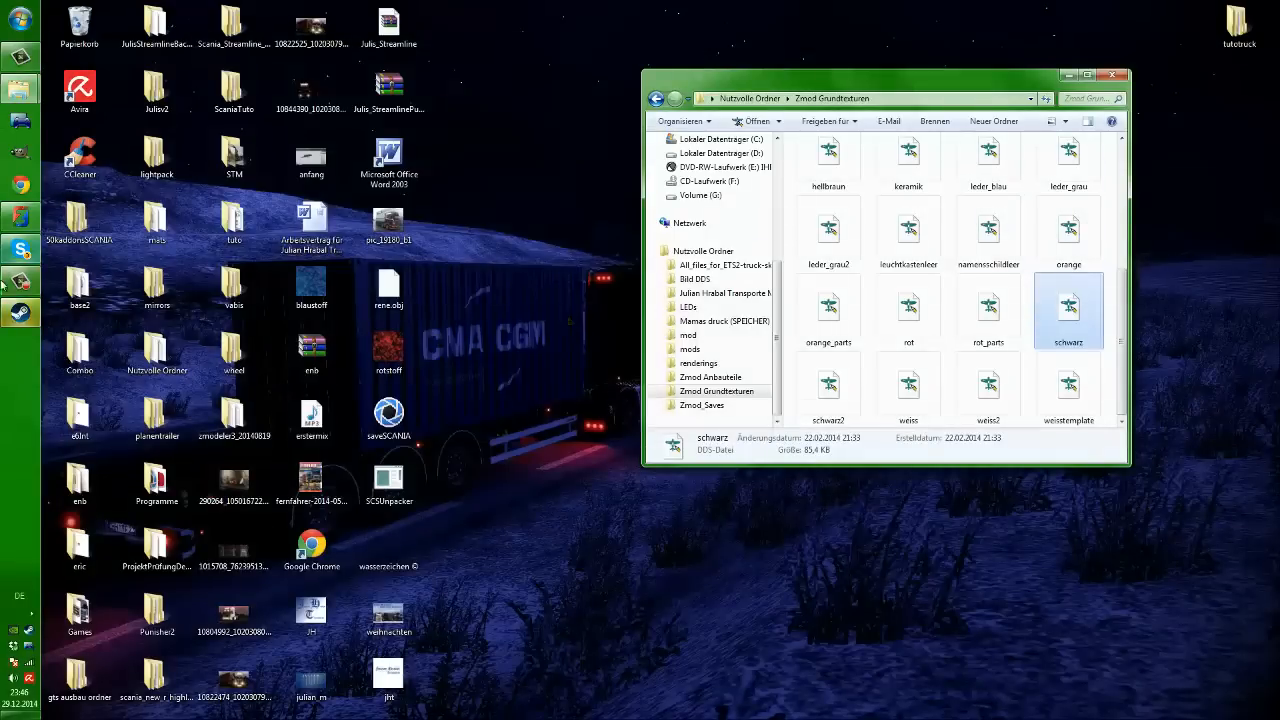
Switch back to ZModeler and add schwarz.dds from Desktop > Nutzvolle Ordner > Zmod Grundtexturen to the scene's textures
left_click(20, 217)
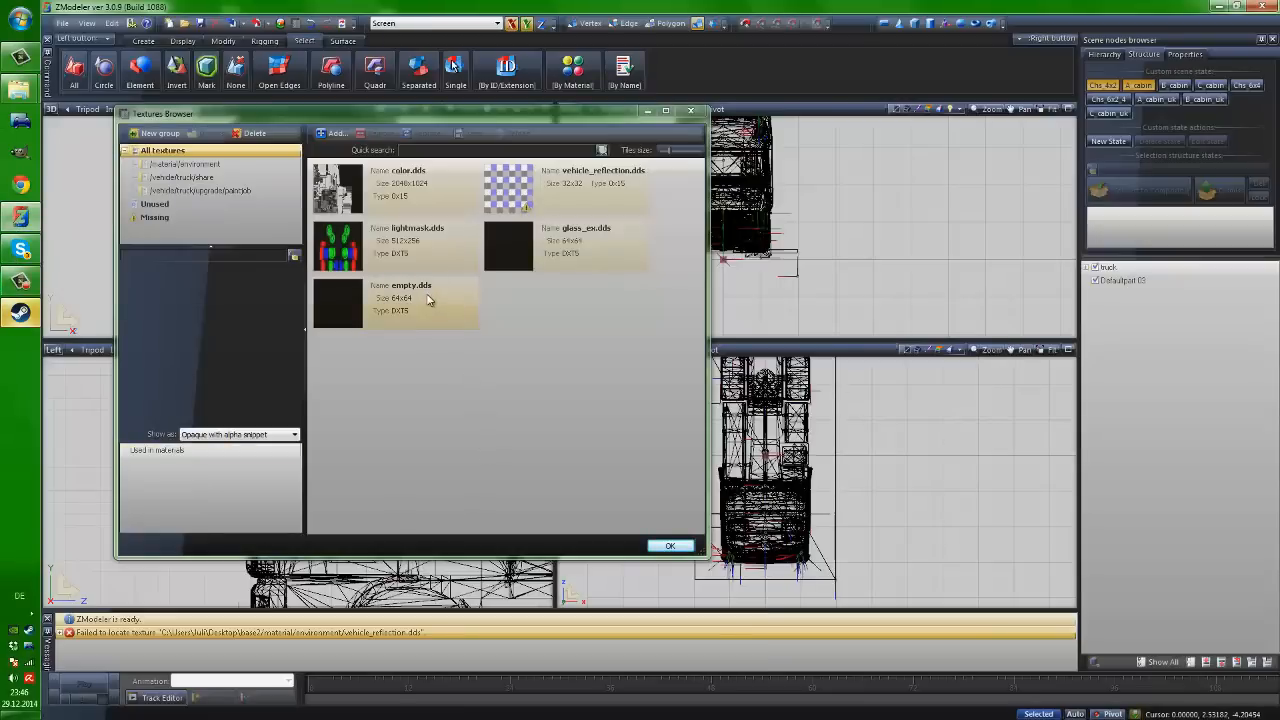
left_click(545, 240)
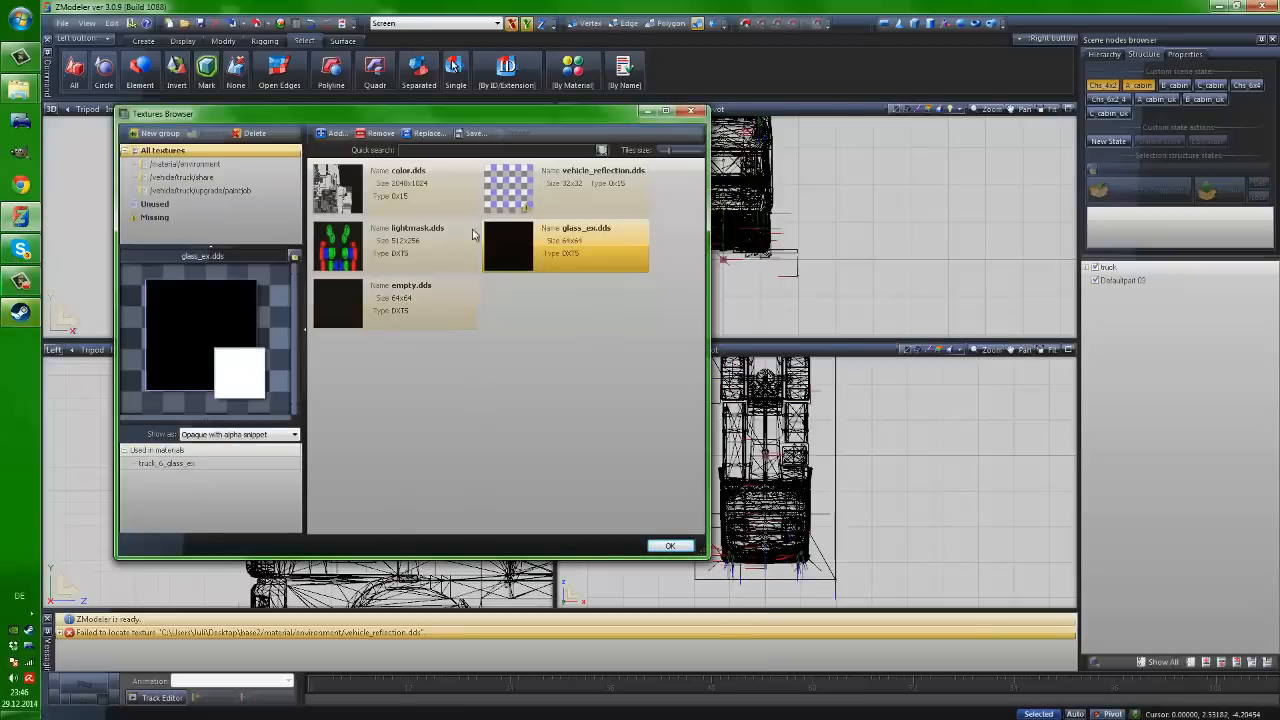
left_click(332, 134)
left_click(356, 207)
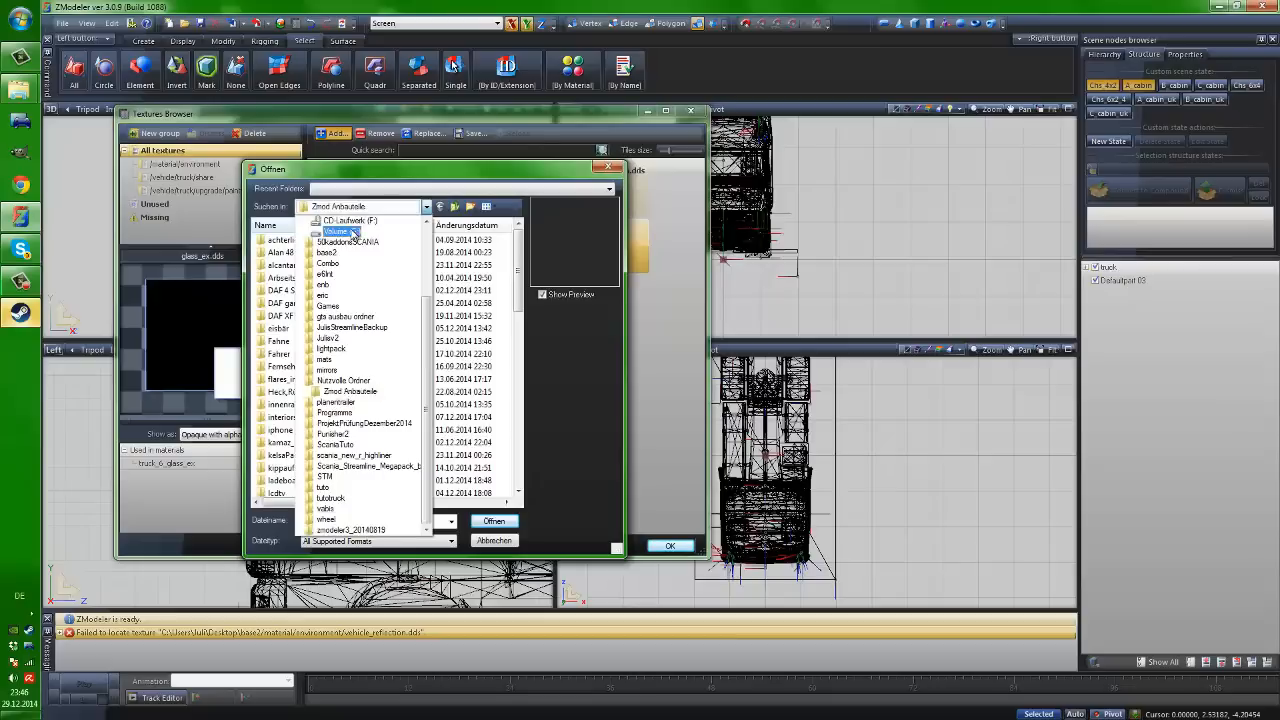
scroll(352, 234, "up", 3)
left_click(329, 232)
scroll(349, 368, "down", 3)
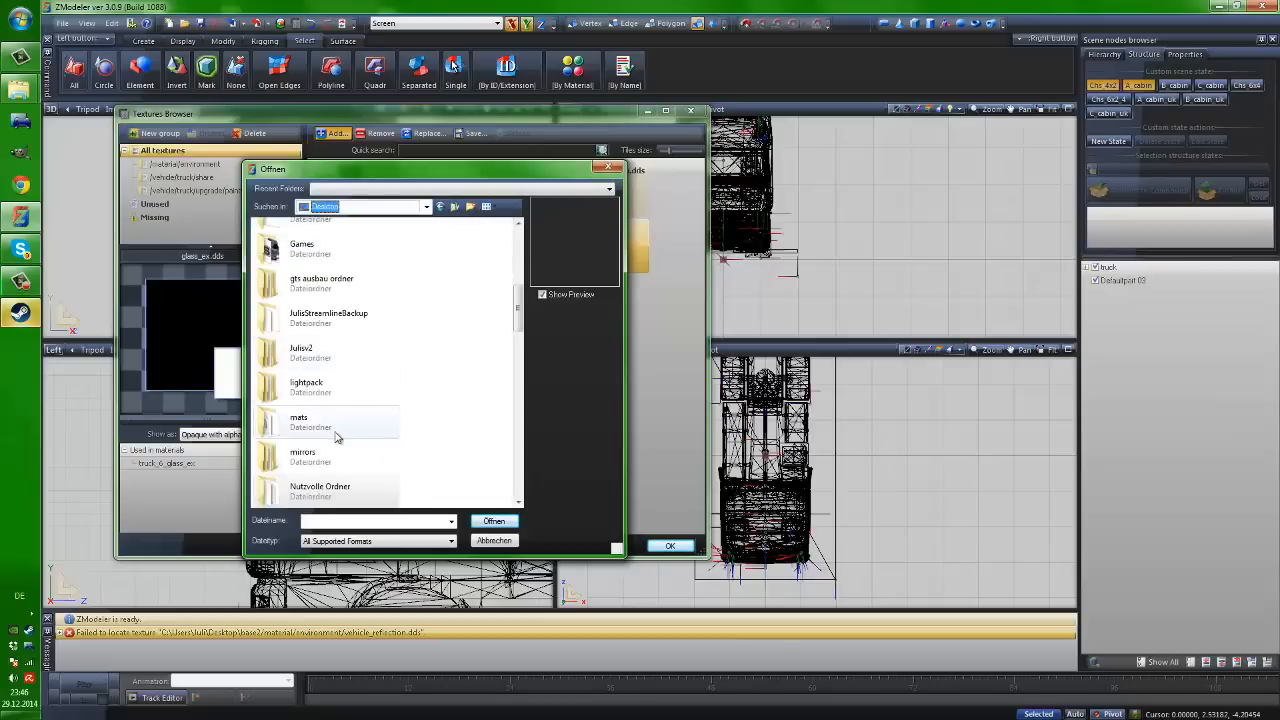
double_click(320, 490)
double_click(318, 350)
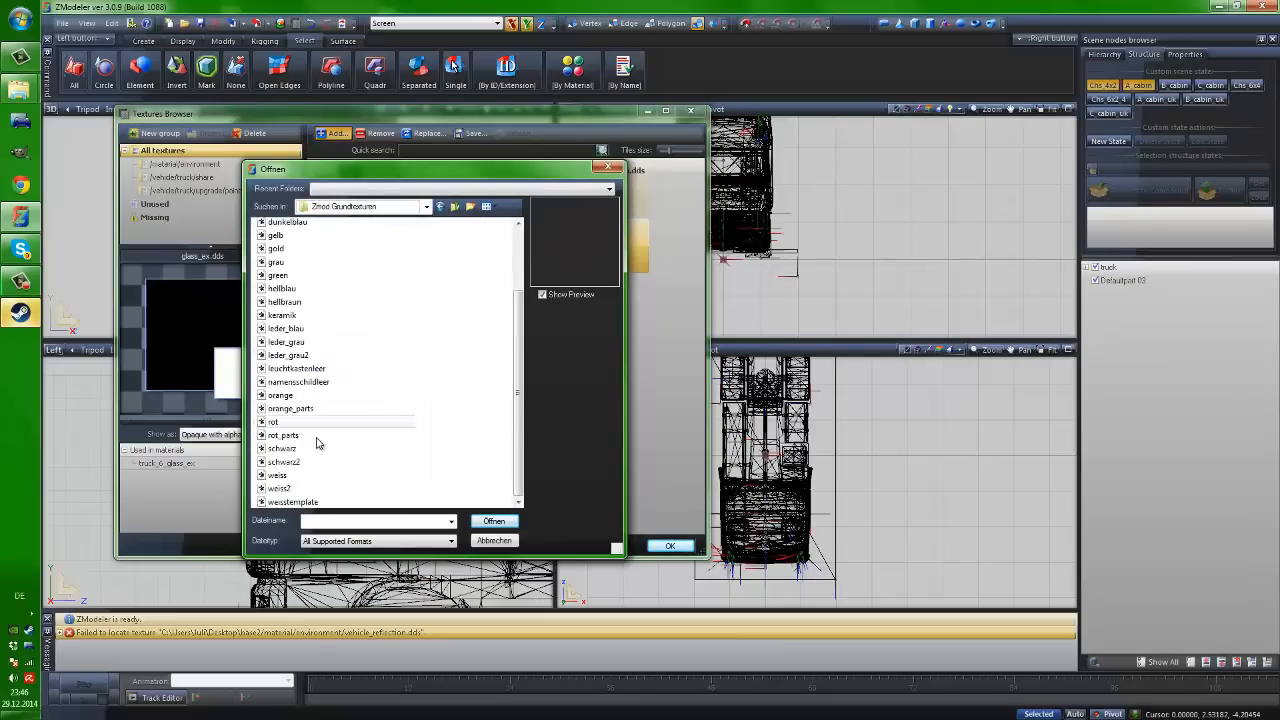
left_click(305, 448)
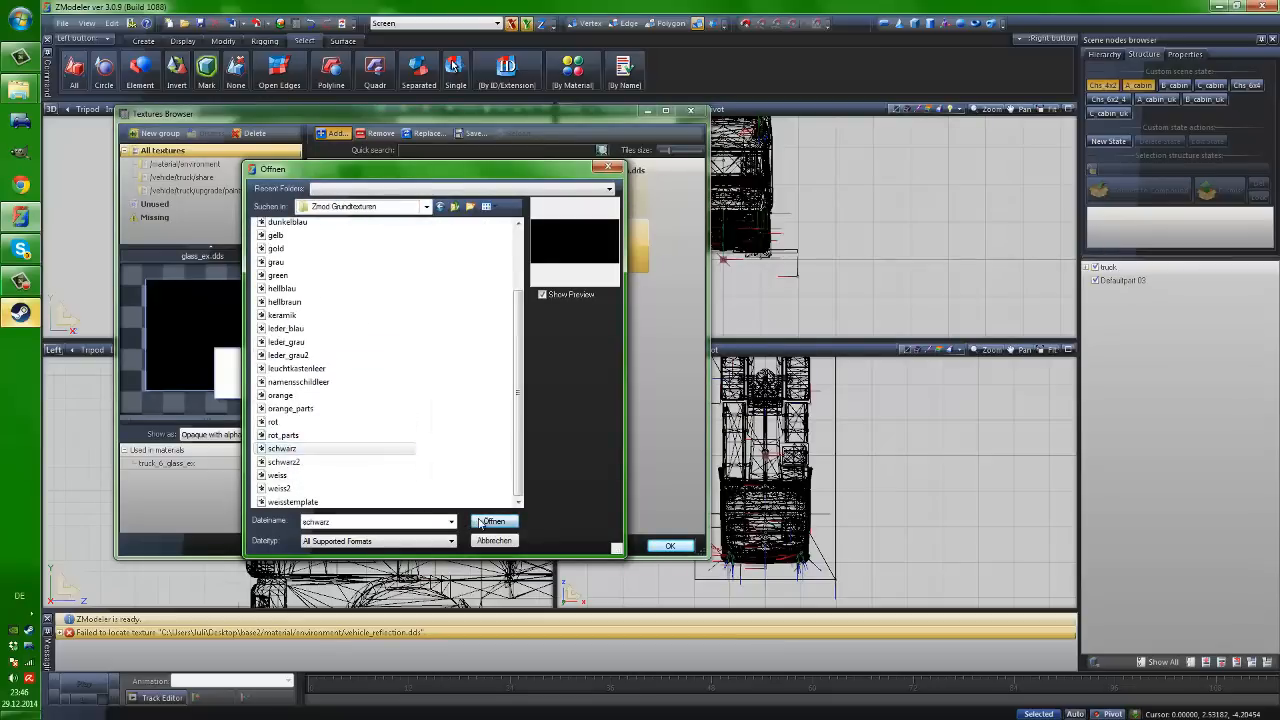
left_click(490, 522)
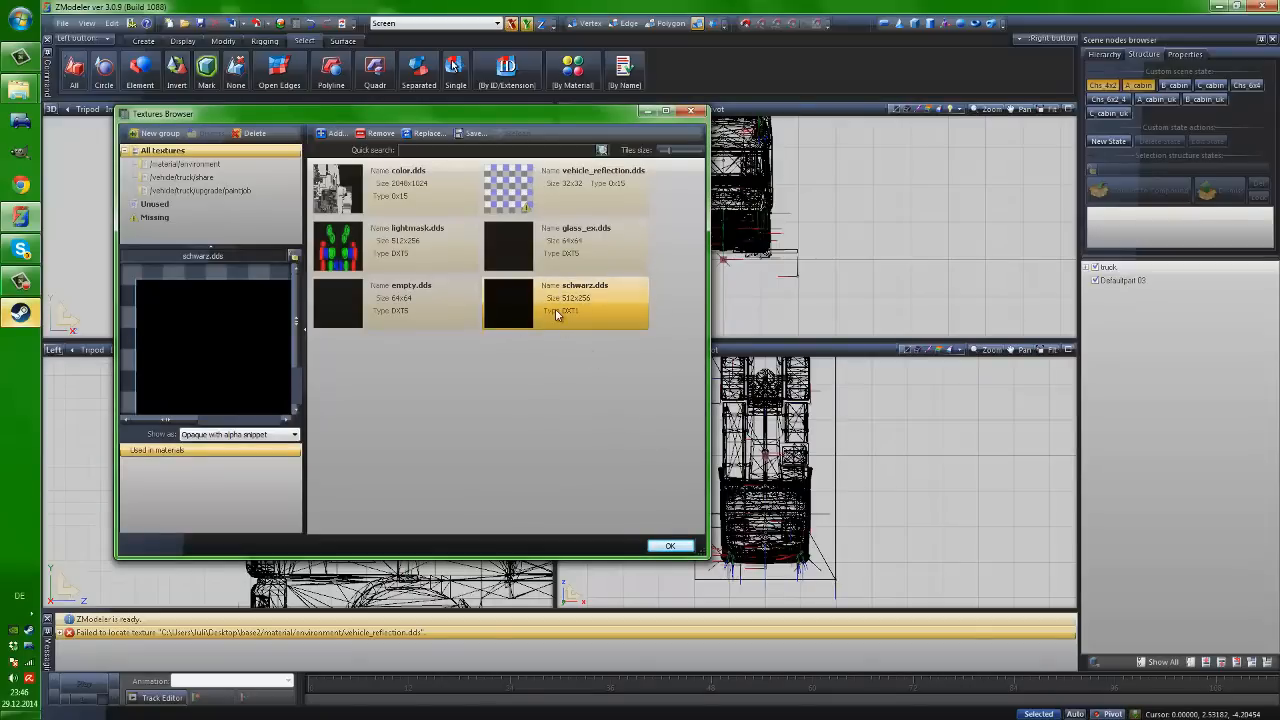
left_click(670, 545)
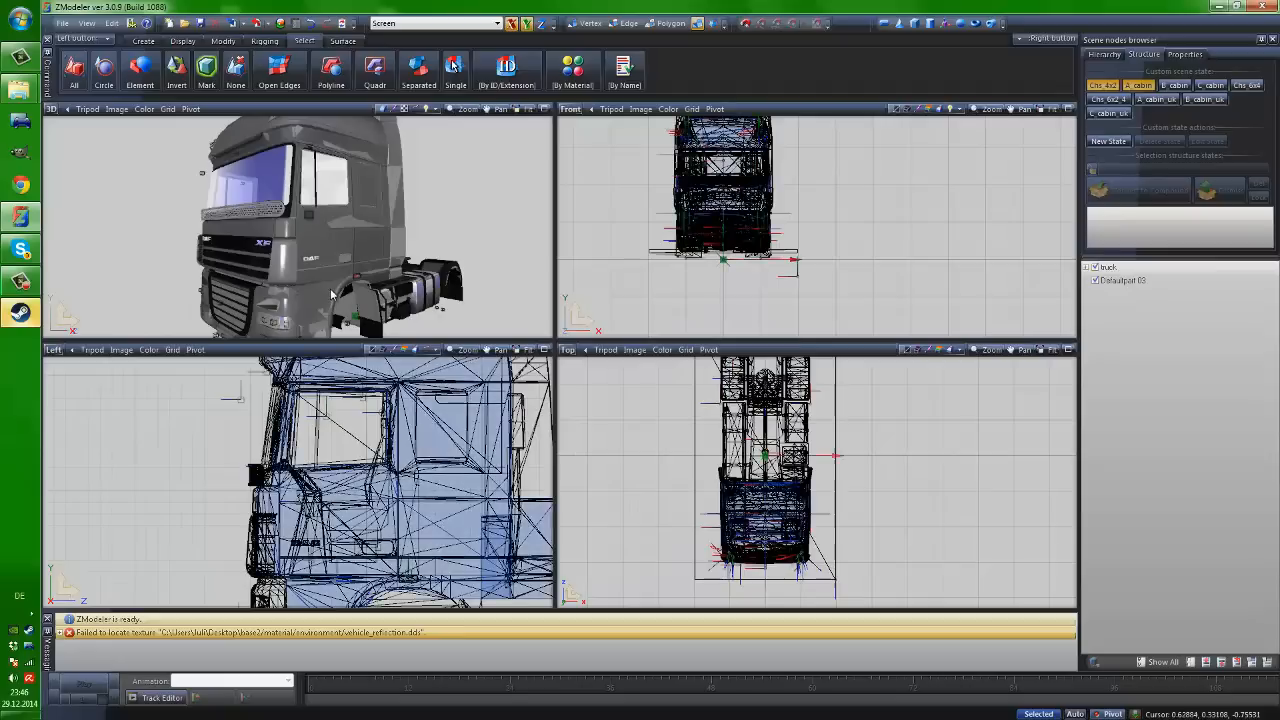
Examine the stone guard and cab front from both sides in the 3D view, close up and from a distance
scroll(308, 274, "down", 3)
middle_click_drag(306, 272, 312, 235)
scroll(260, 219, "up", 4)
scroll(279, 226, "down", 1)
scroll(365, 225, "up", 2)
scroll(266, 234, "up", 2)
scroll(266, 234, "down", 3)
scroll(285, 237, "down", 3)
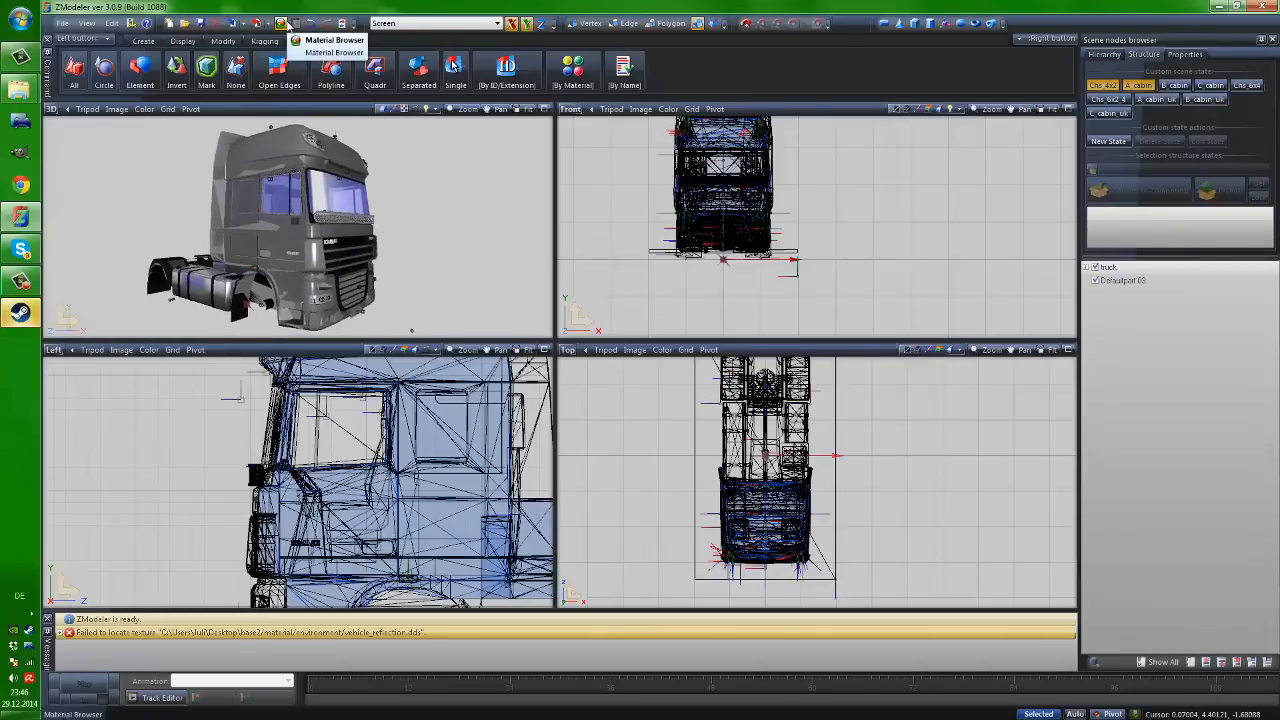
left_click(402, 188)
middle_click_drag(395, 200, 308, 237)
scroll(316, 230, "up", 3)
scroll(298, 235, "up", 3)
scroll(308, 237, "down", 4)
scroll(308, 237, "down", 2)
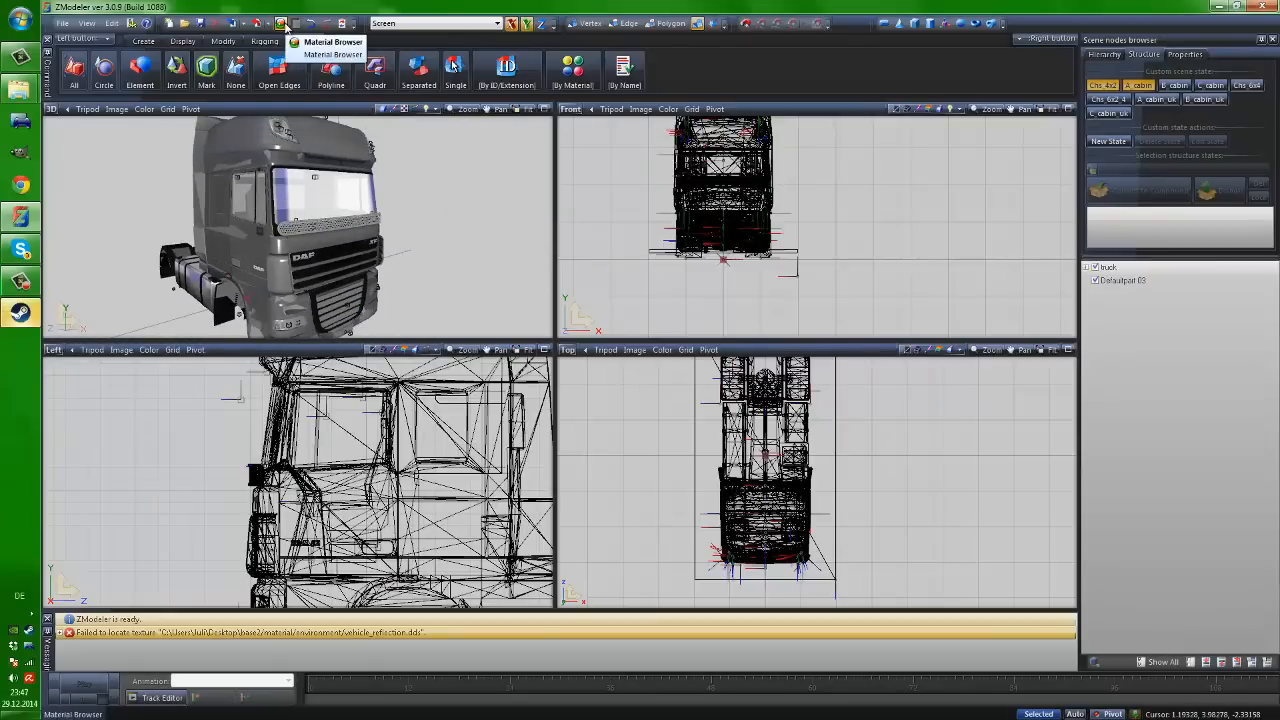
Open the Material Browser and select the Default Material at the end of the list, after truck_9_color
left_click(281, 22)
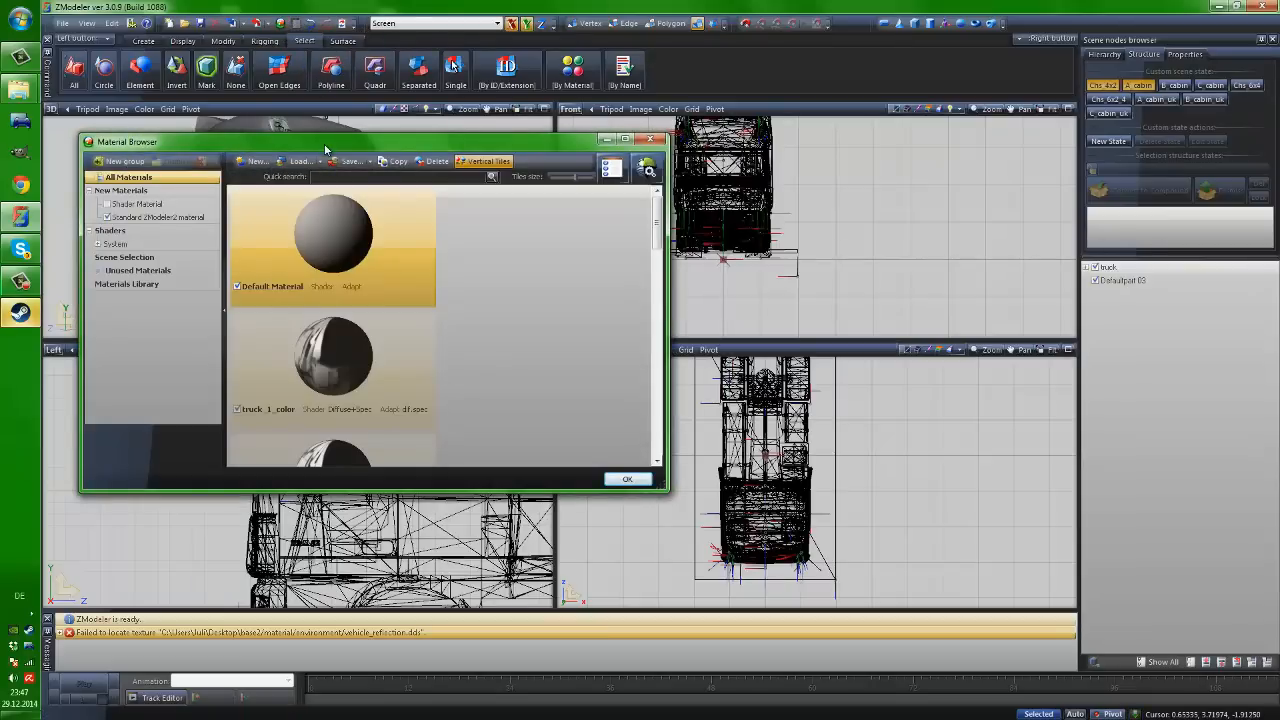
left_click_drag(325, 149, 342, 122)
left_click_drag(671, 196, 626, 416)
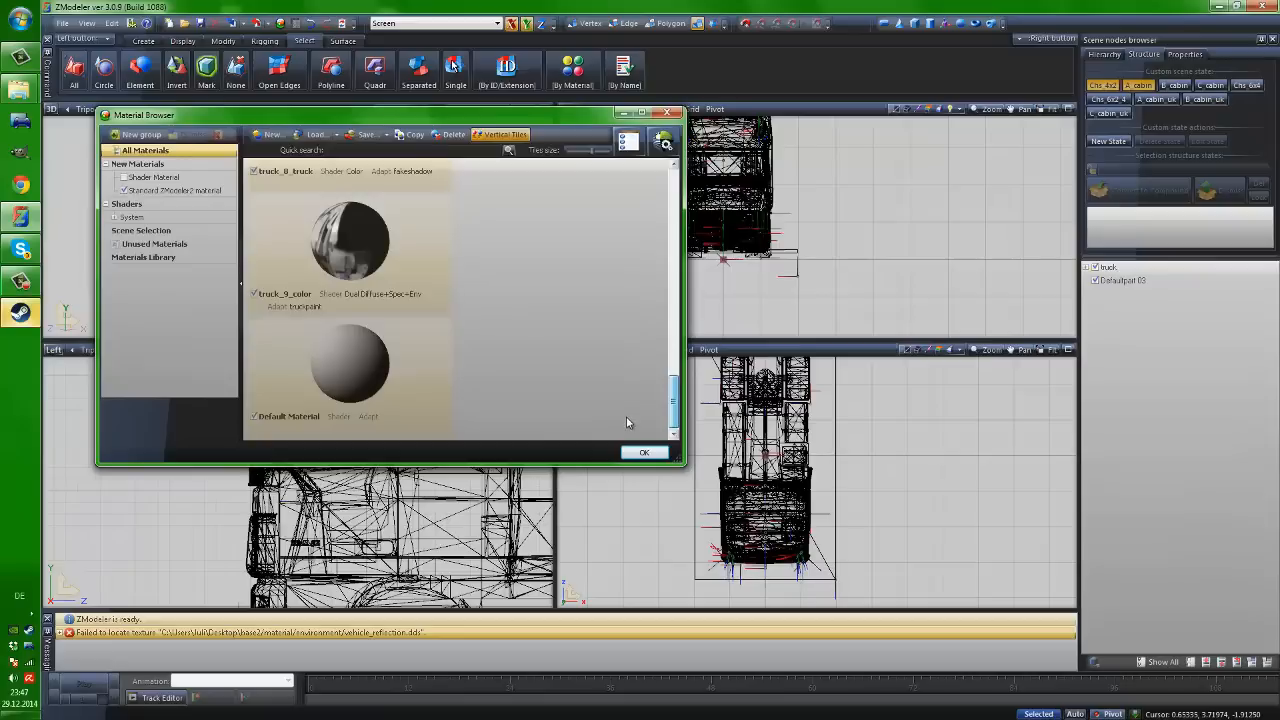
left_click(364, 397)
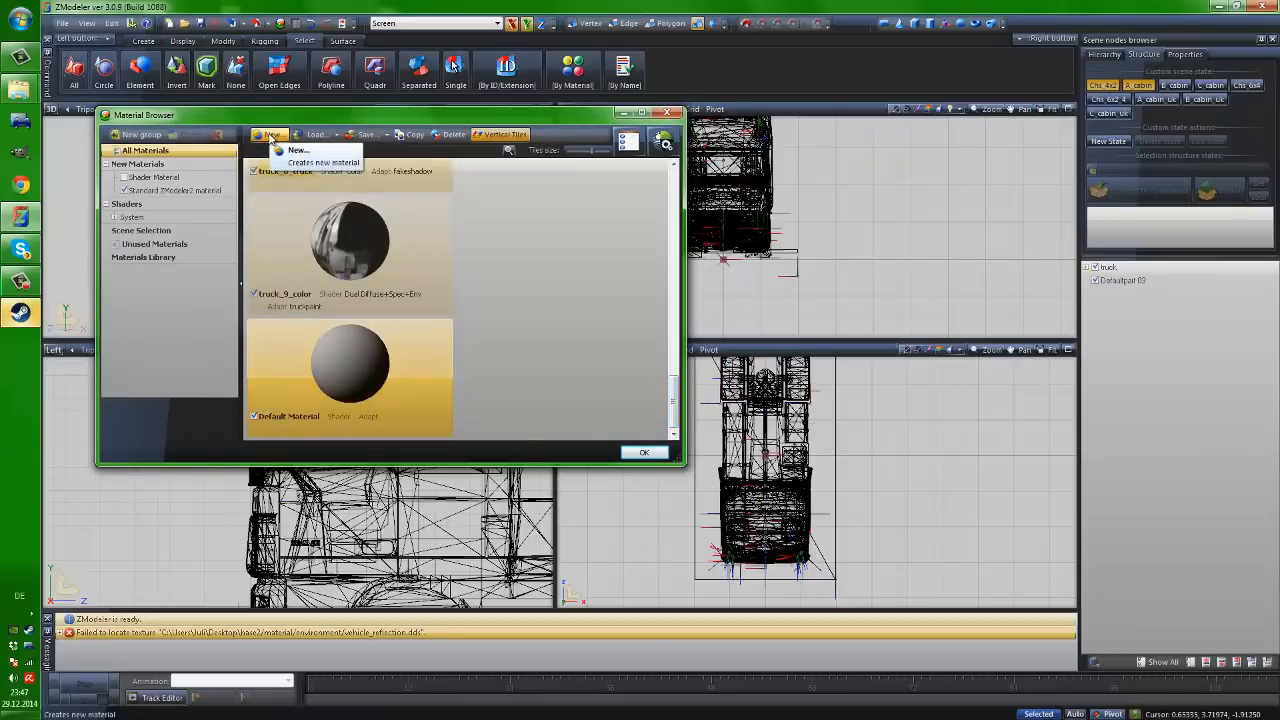
Create a new material and convert it to a Shader Material
left_click(271, 137)
left_click_drag(676, 201, 670, 425)
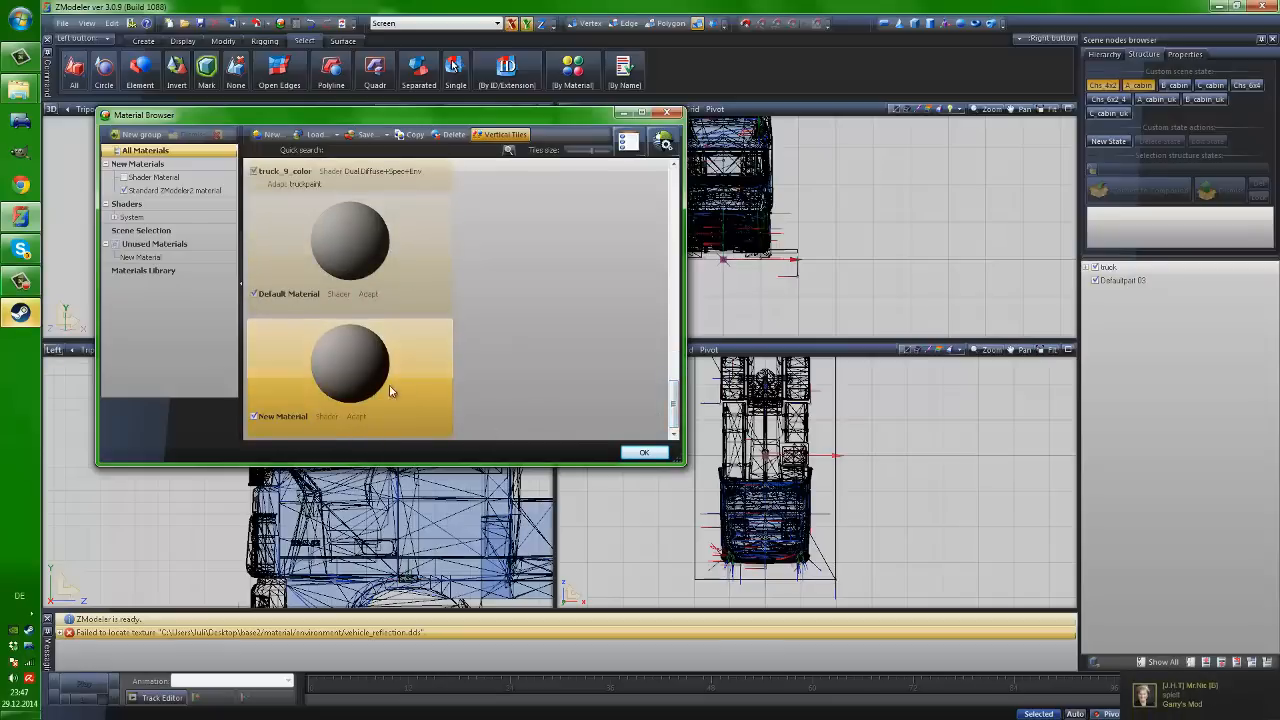
left_click(113, 219)
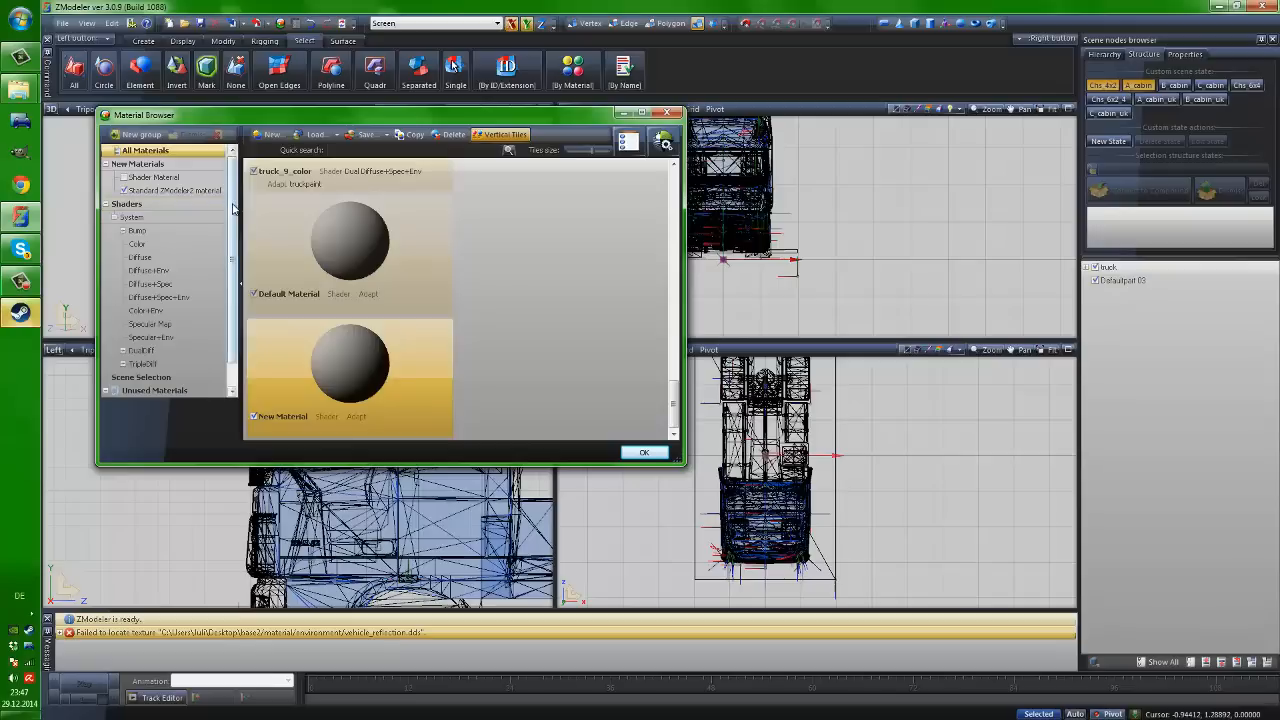
scroll(236, 275, "down", 1)
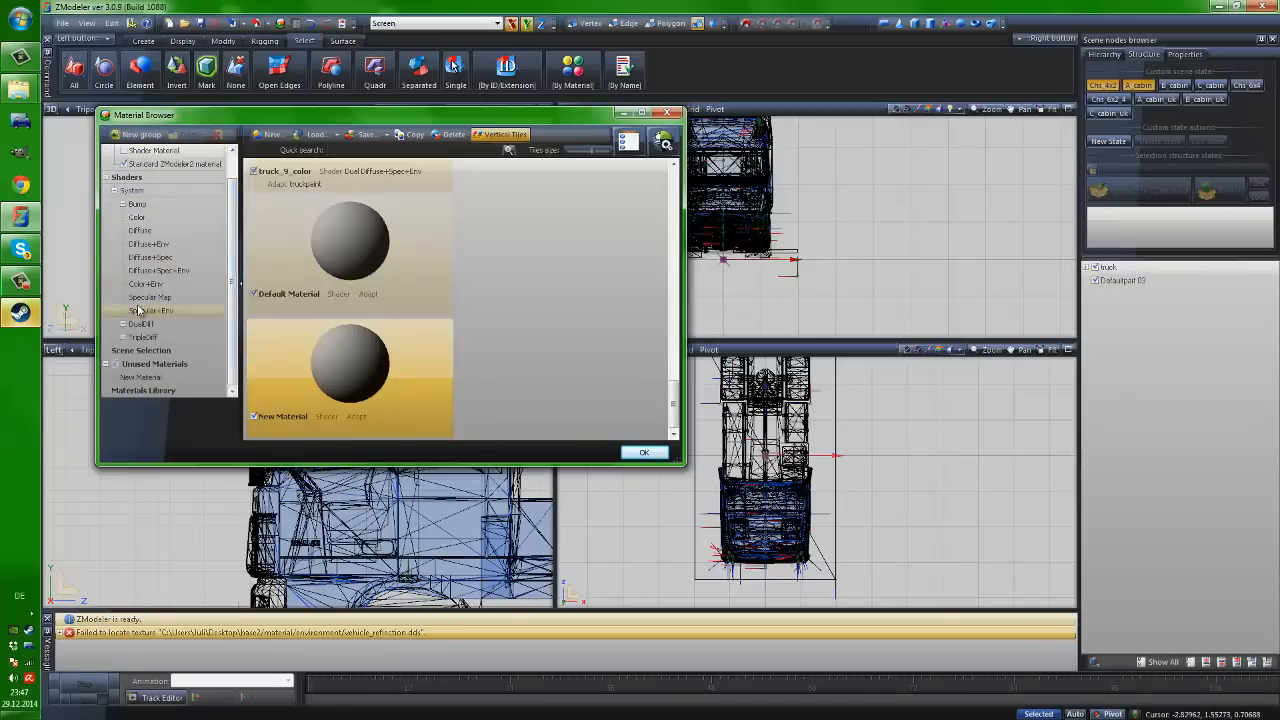
scroll(197, 231, "up", 1)
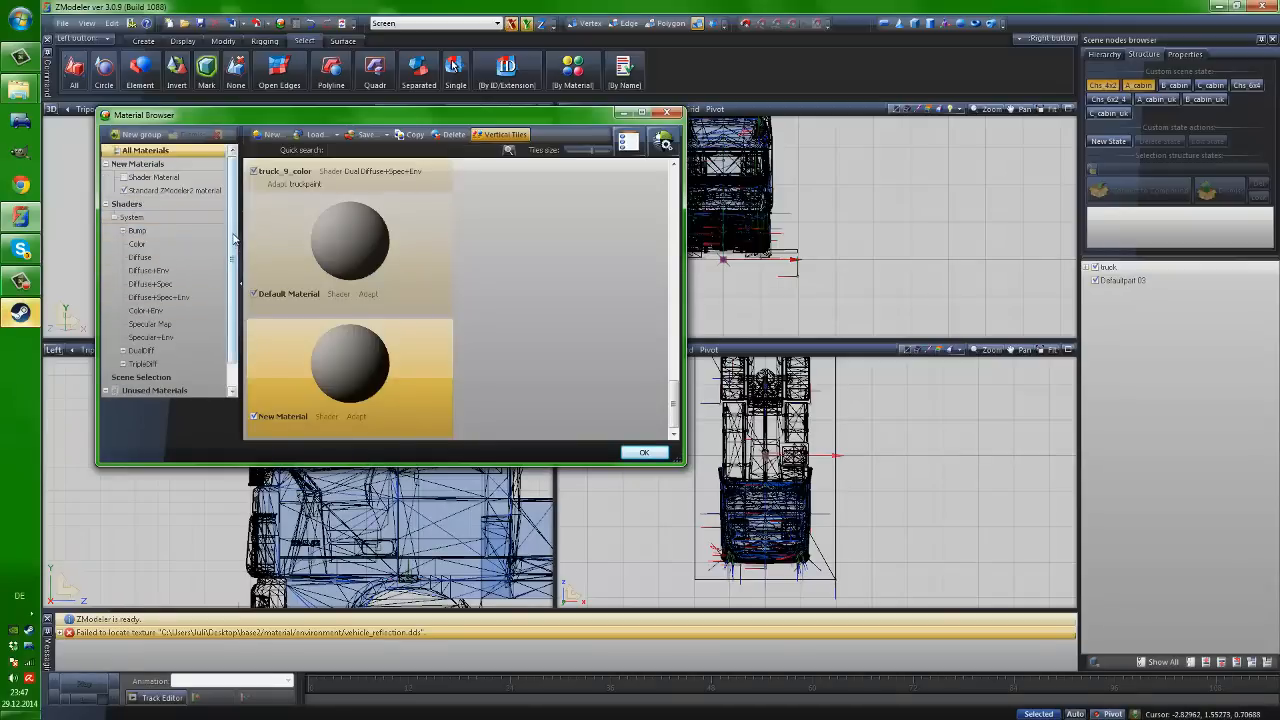
scroll(239, 228, "down", 1)
scroll(246, 240, "up", 1)
scroll(249, 227, "down", 1)
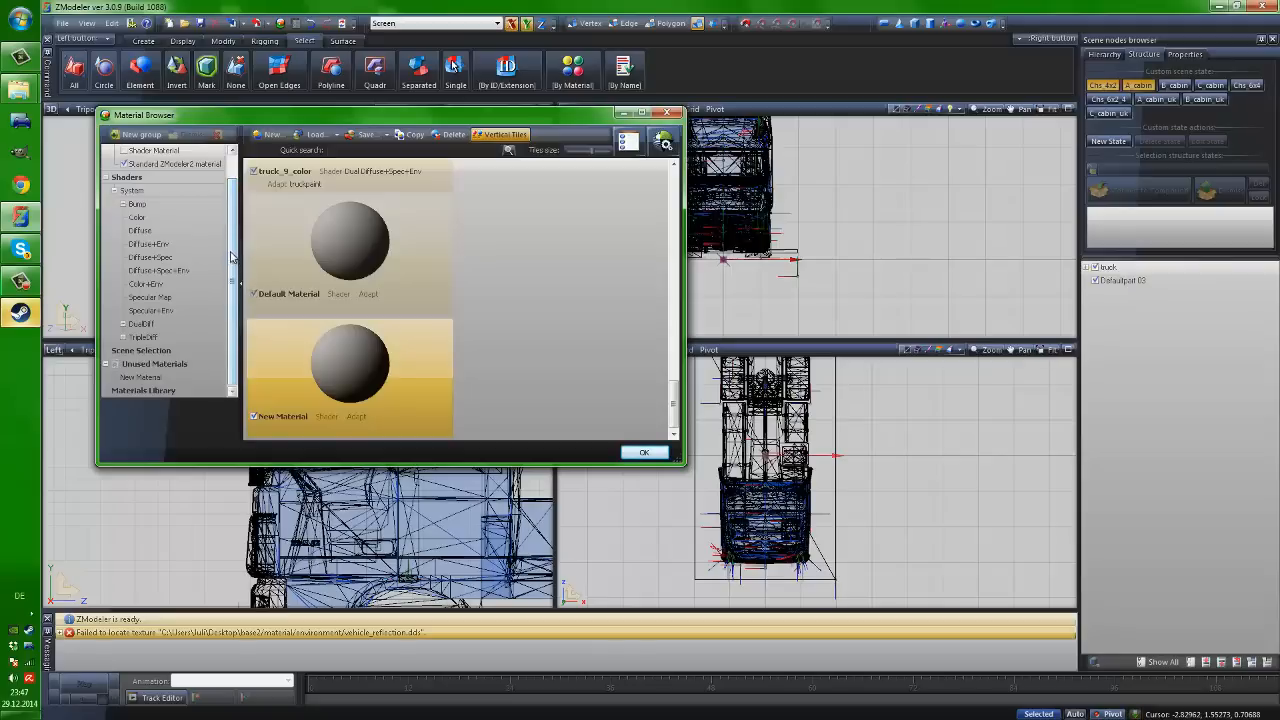
scroll(230, 259, "up", 1)
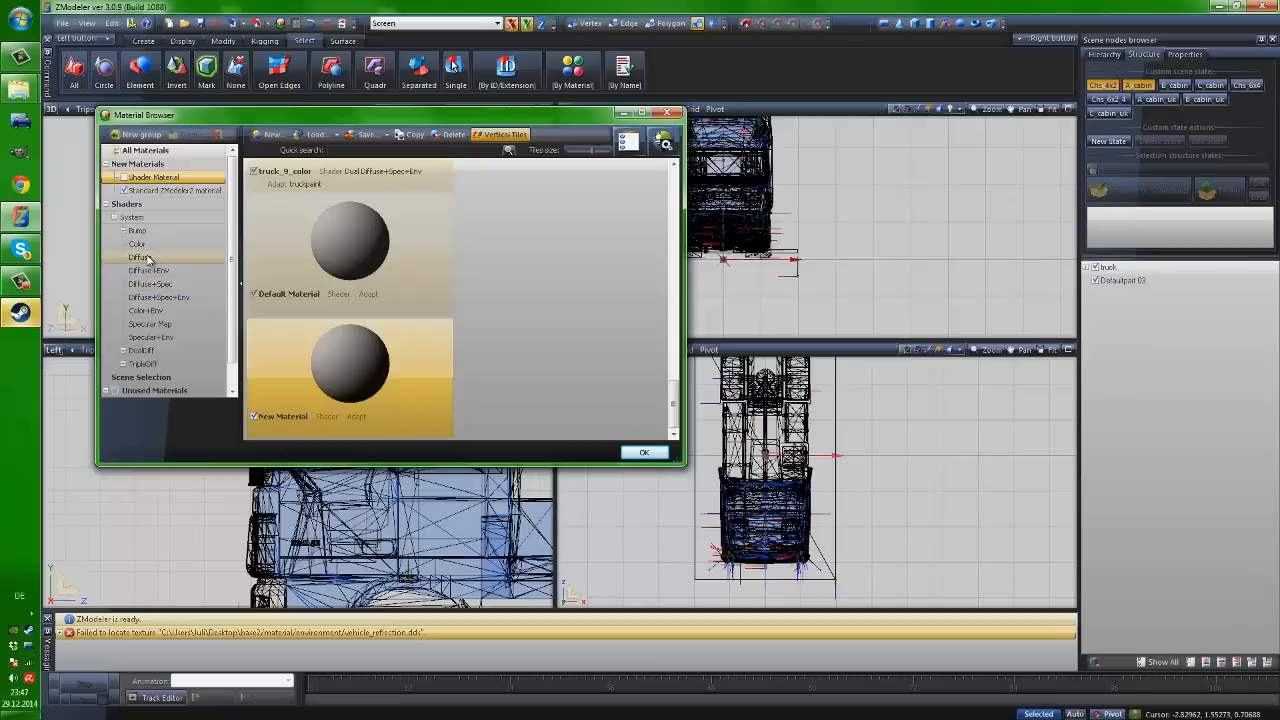
scroll(213, 262, "down", 1)
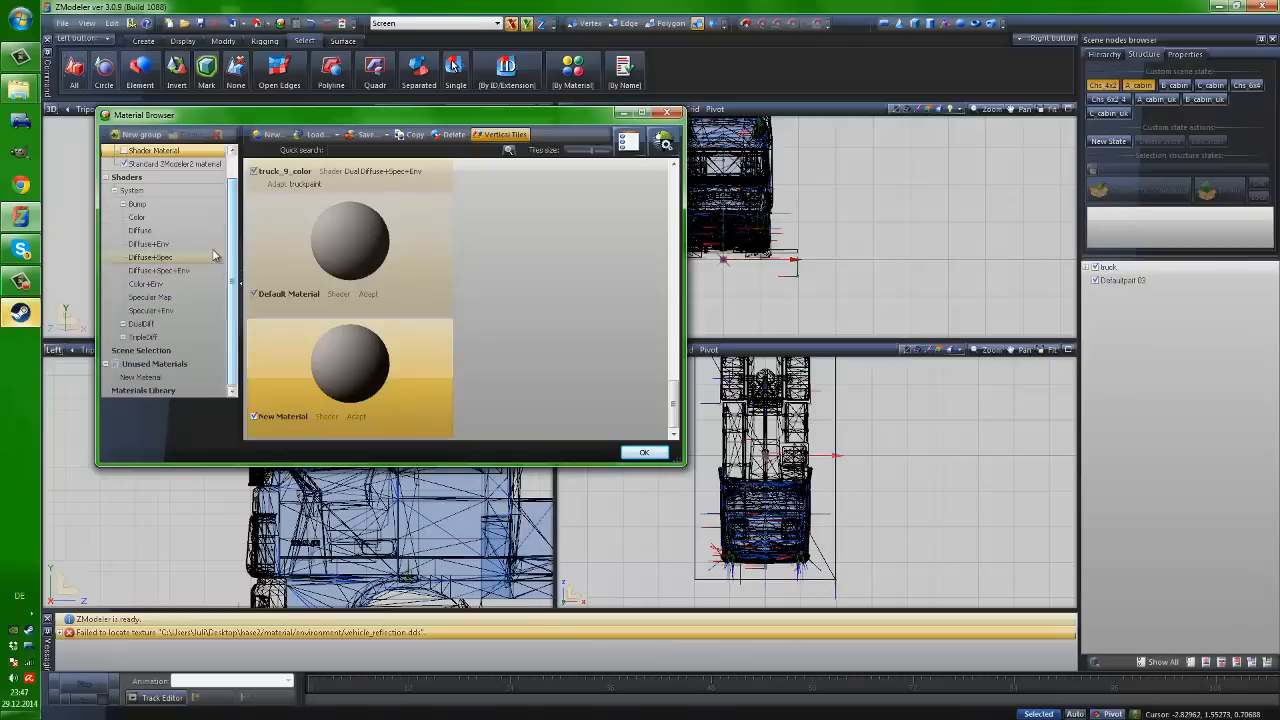
scroll(213, 258, "up", 1)
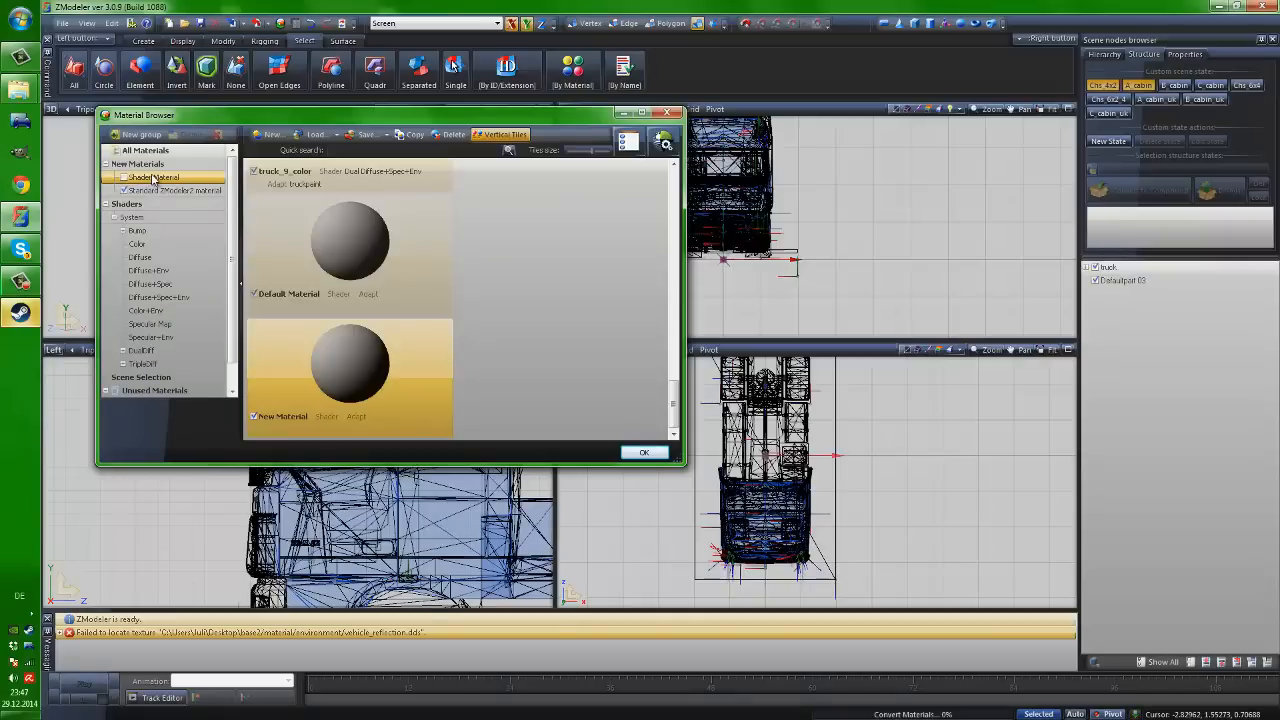
left_click_drag(152, 178, 373, 358)
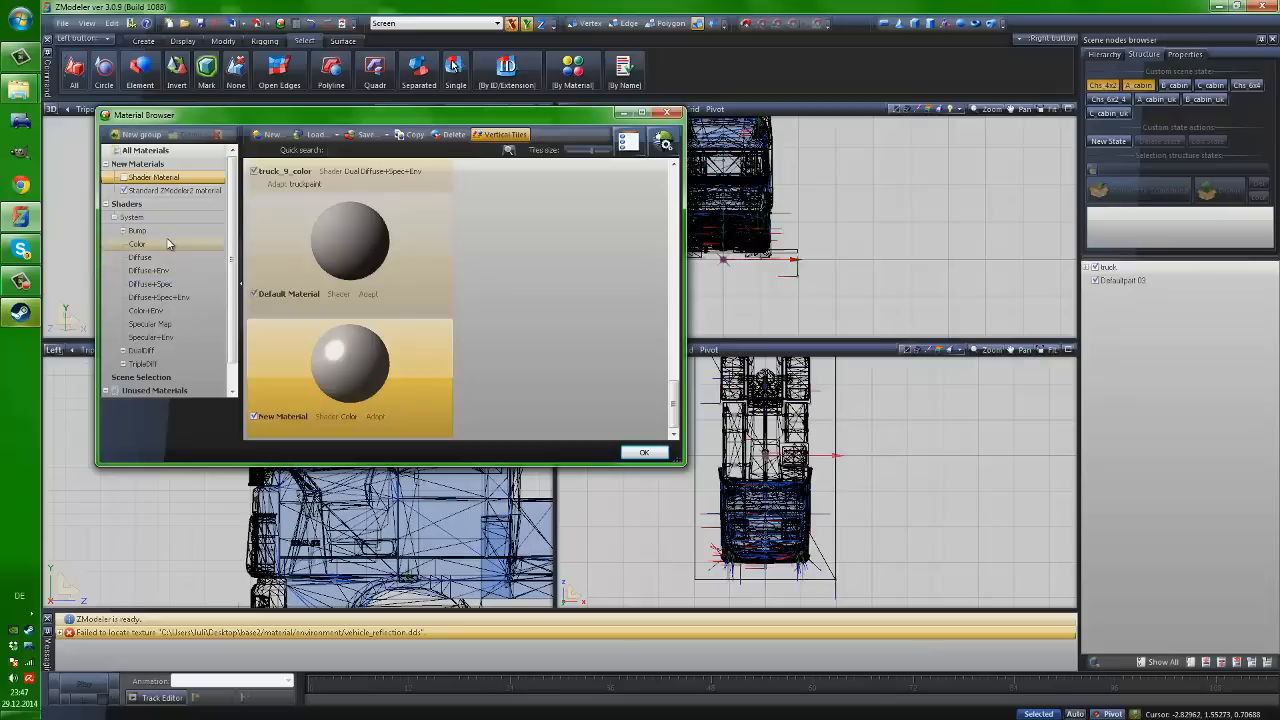
Rename the new shader material at the end of the list as schwarz
scroll(233, 234, "down", 1)
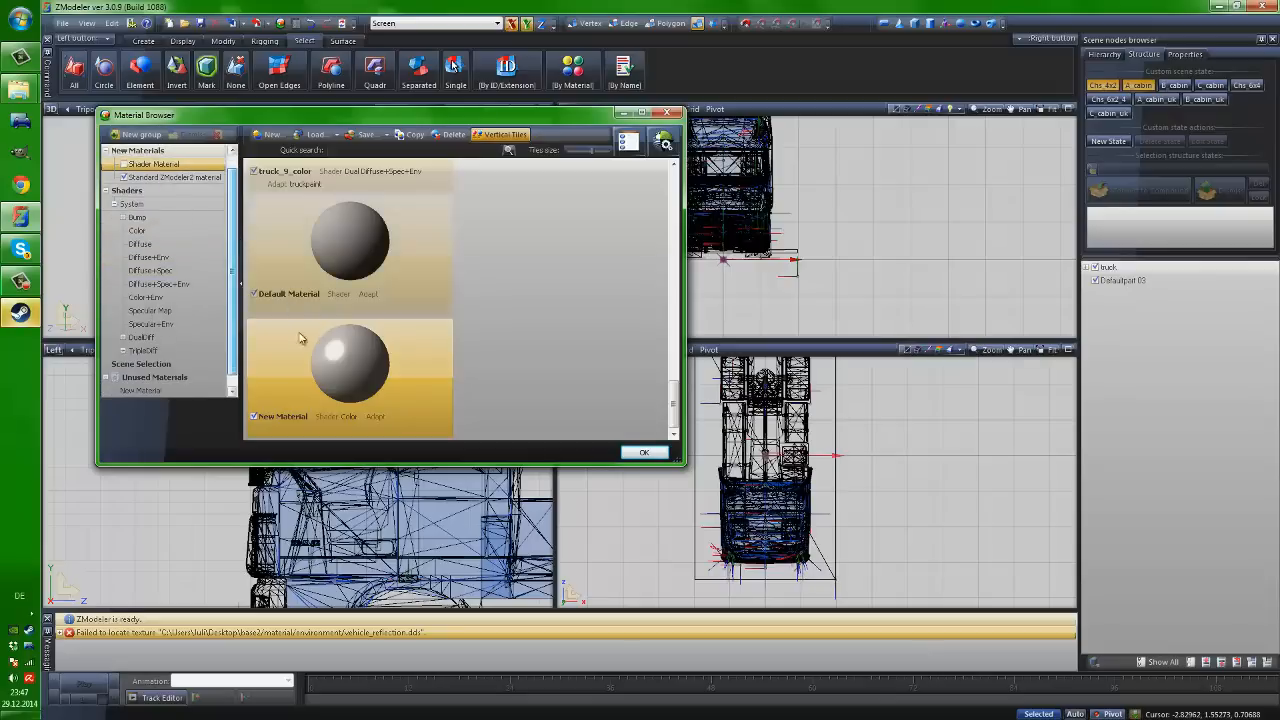
left_click(304, 418)
left_click_drag(281, 415, 247, 405)
type("schwarz")
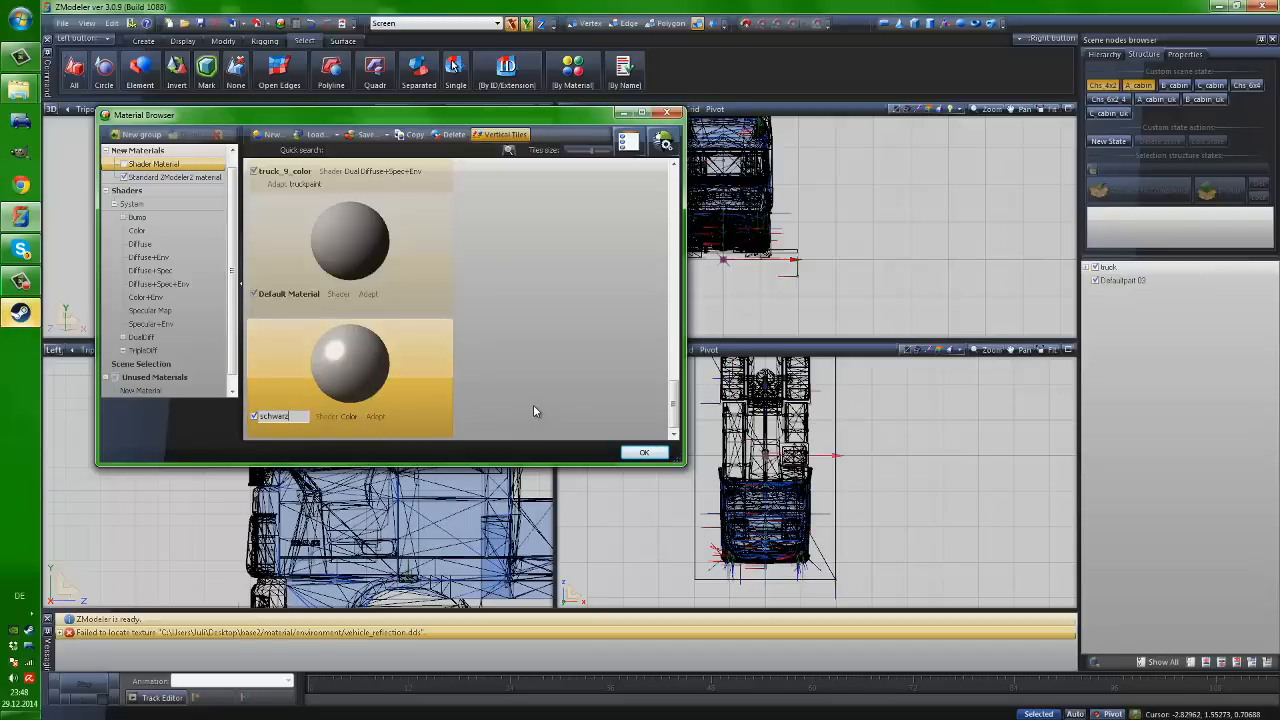
left_click(533, 404)
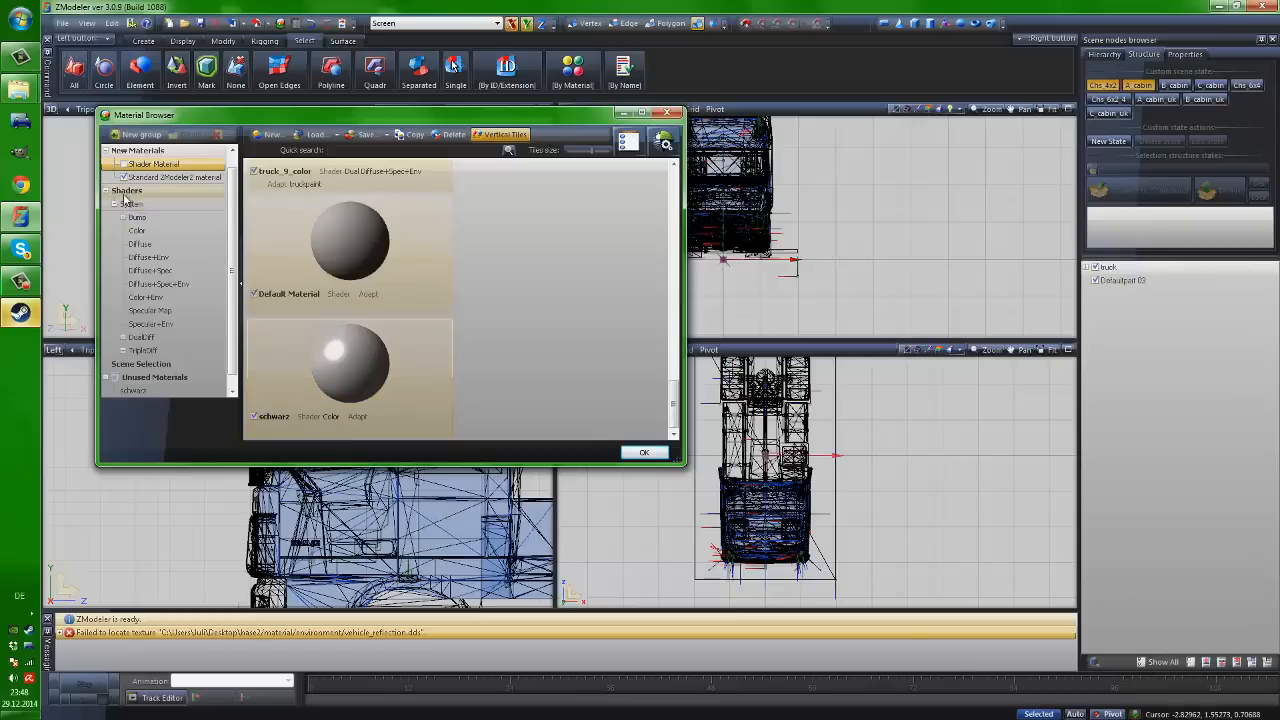
Assign the Diffuse+Spec shader to the schwarz material and set its Adapt value to dif.spec
left_click(156, 271)
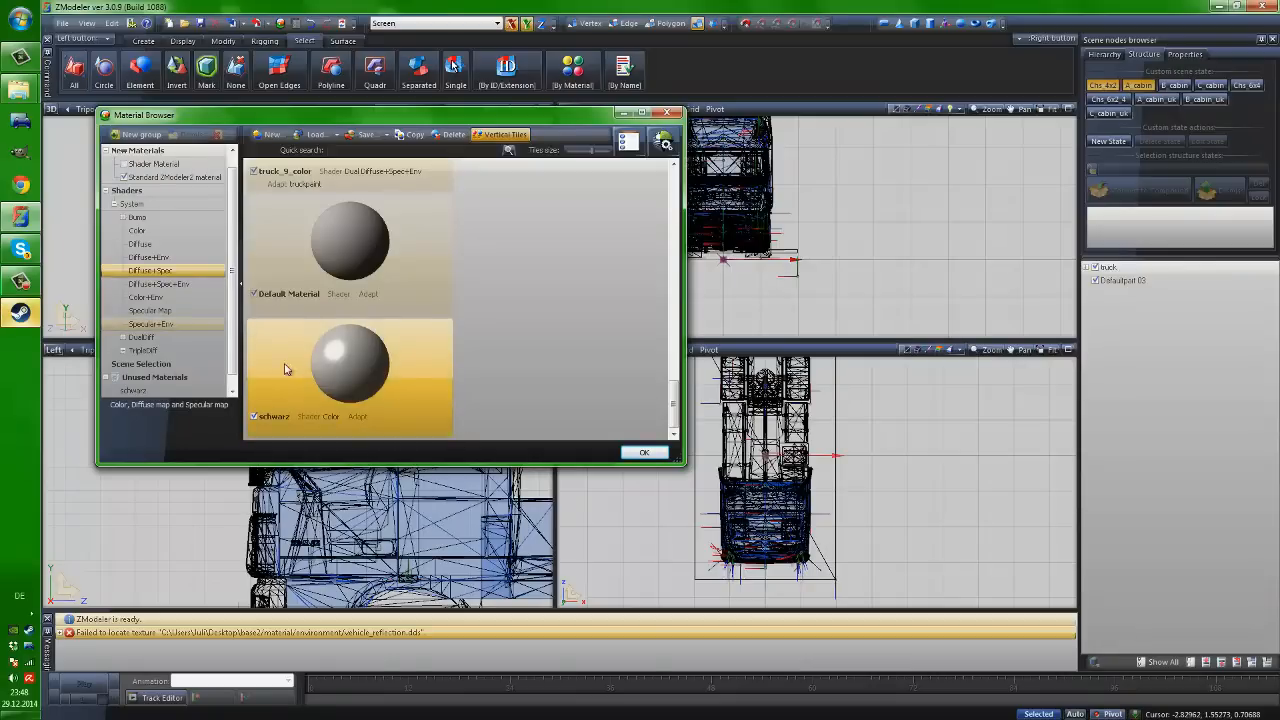
double_click(156, 275)
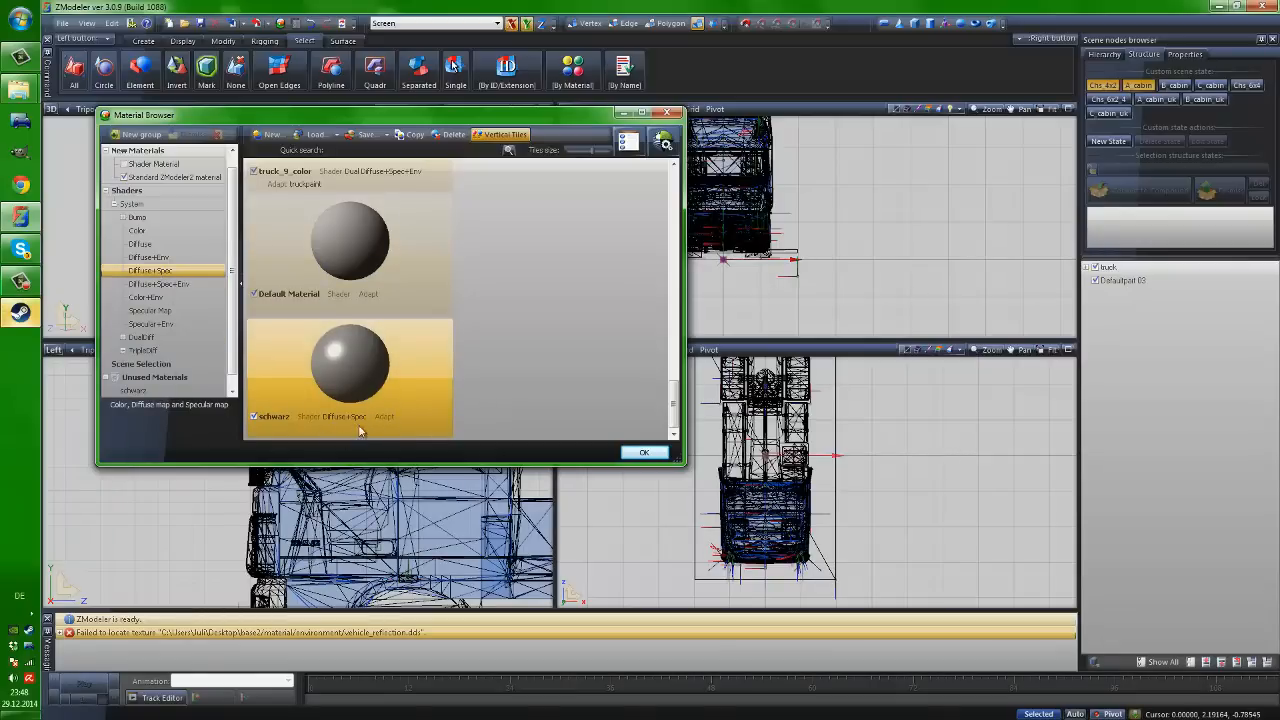
left_click(415, 420)
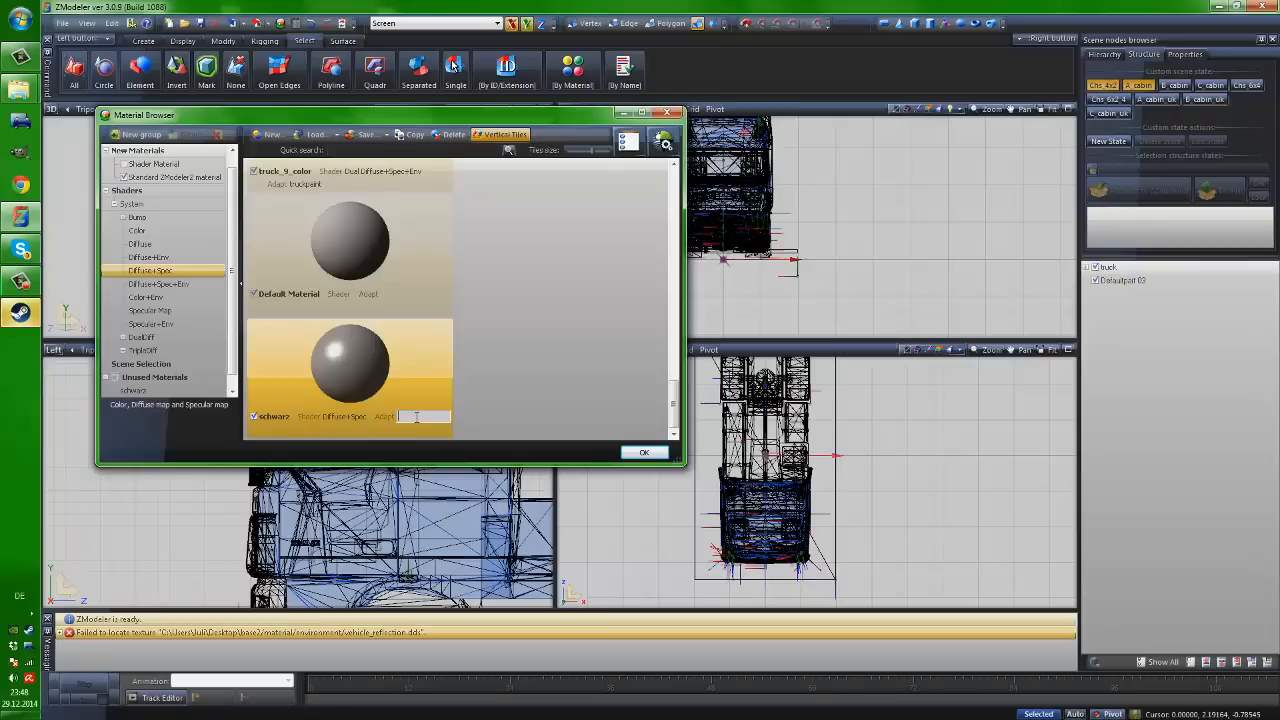
type("dif.spec")
left_click(516, 368)
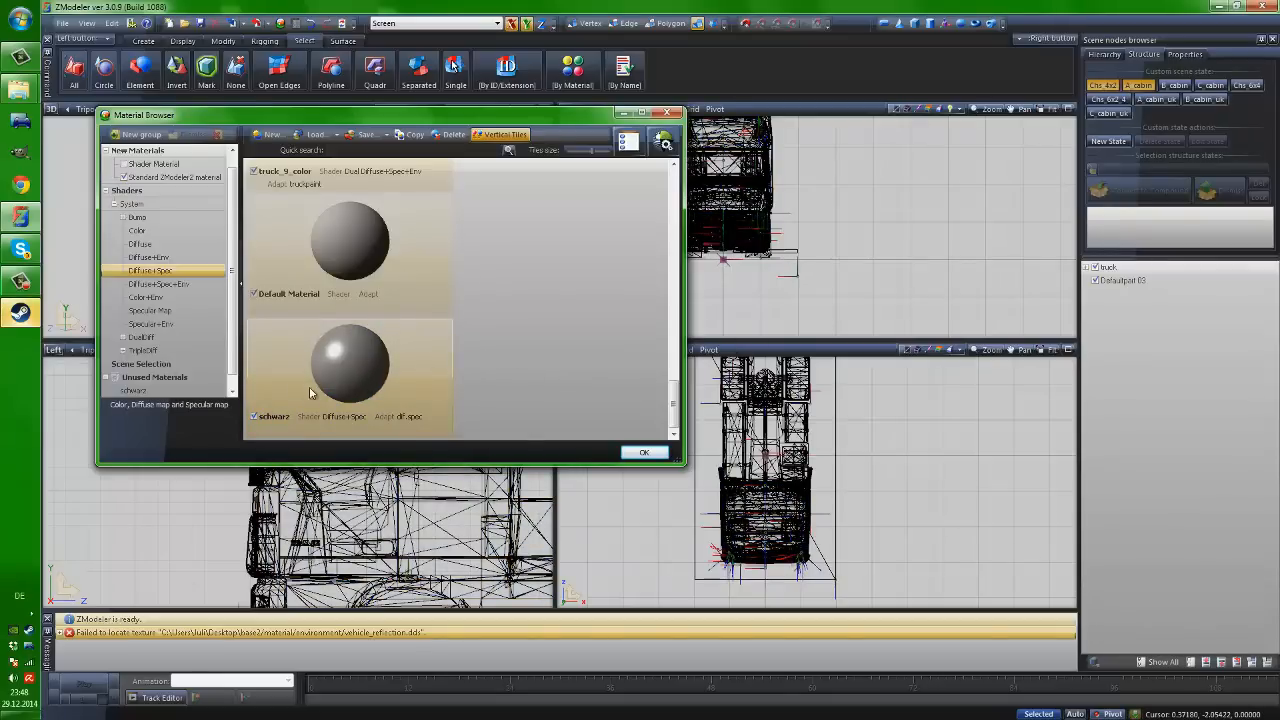
Open the schwarz material's properties and examine the settings from the color parameters through the DETAIL and SPECMAP layers
double_click(364, 388)
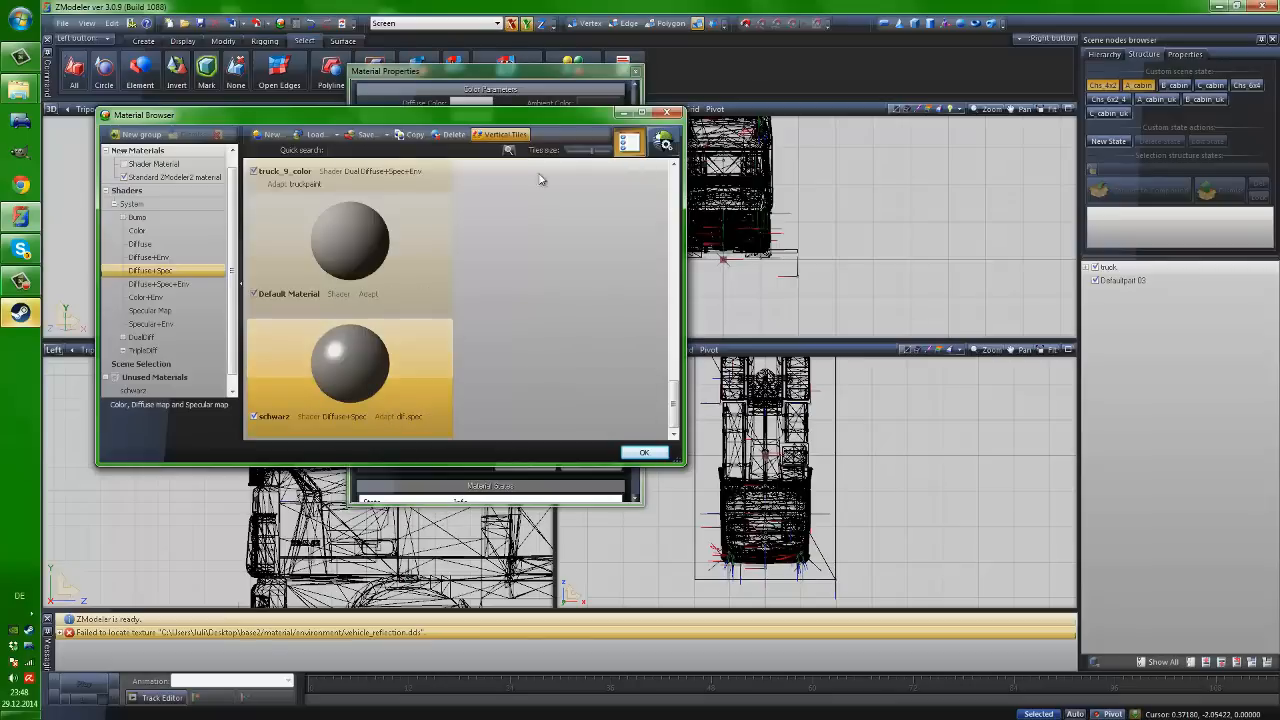
left_click_drag(481, 78, 838, 64)
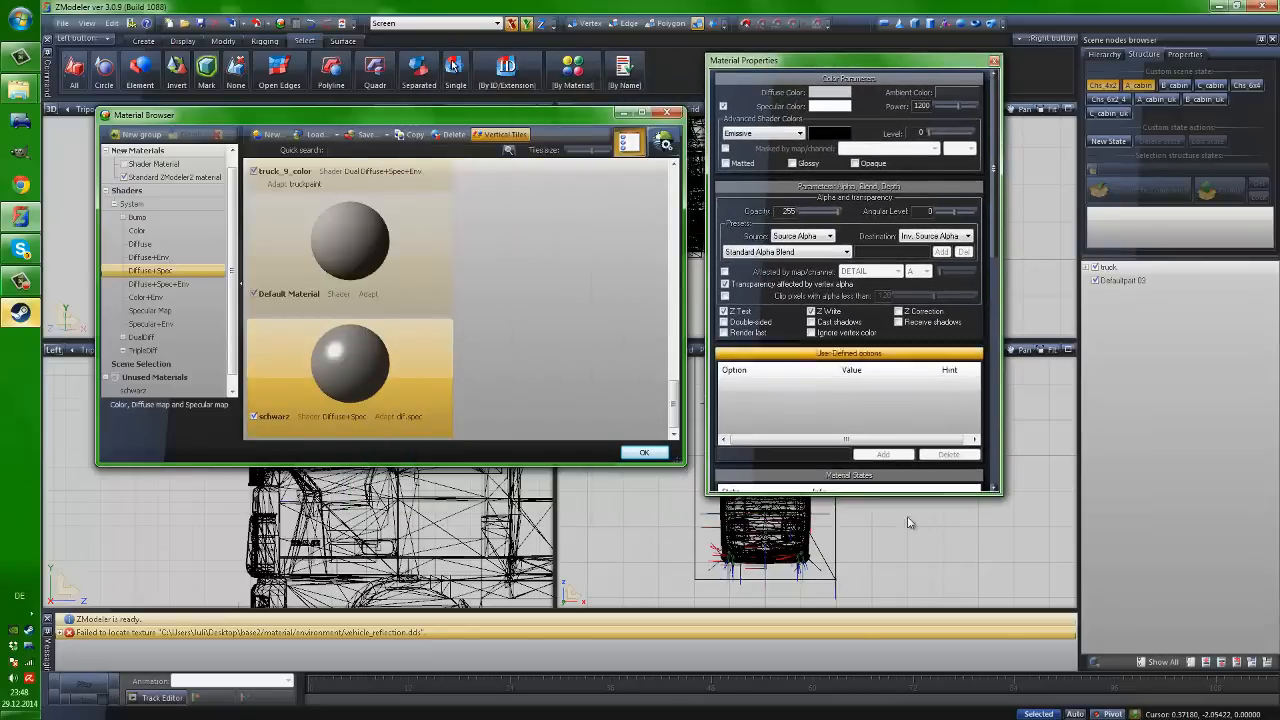
left_click_drag(1000, 491, 1031, 543)
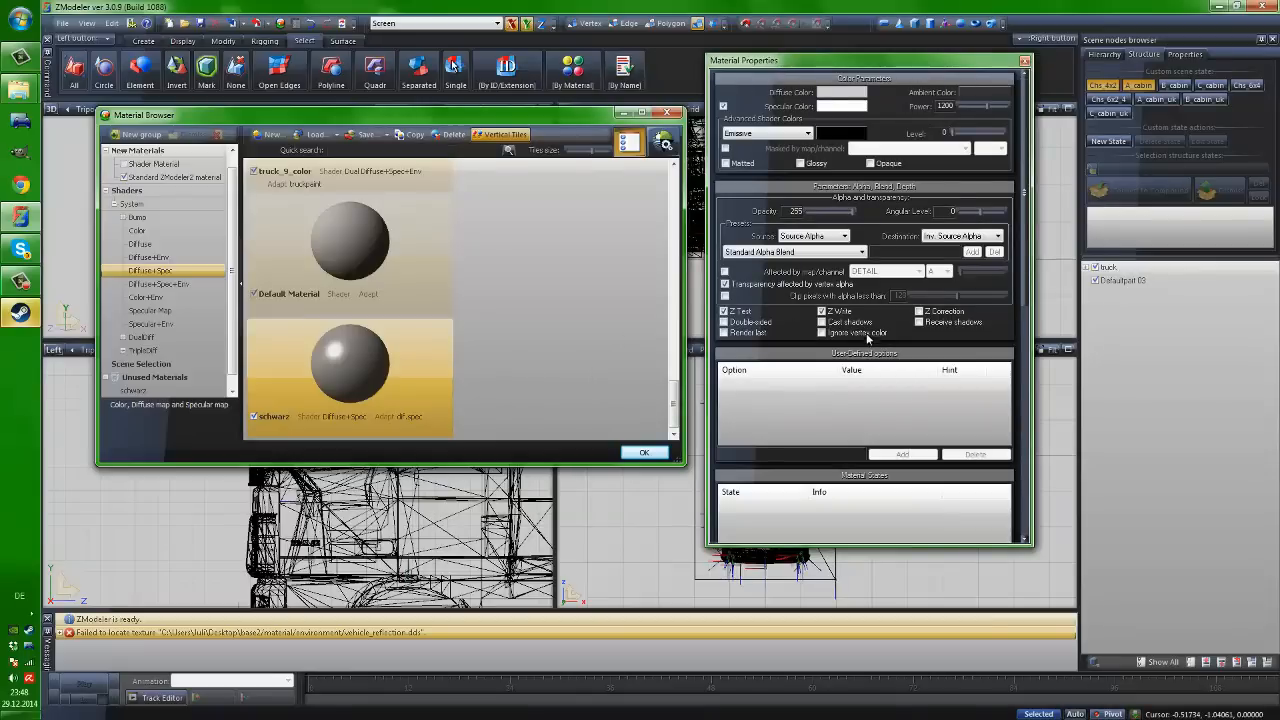
left_click_drag(1024, 220, 1013, 196)
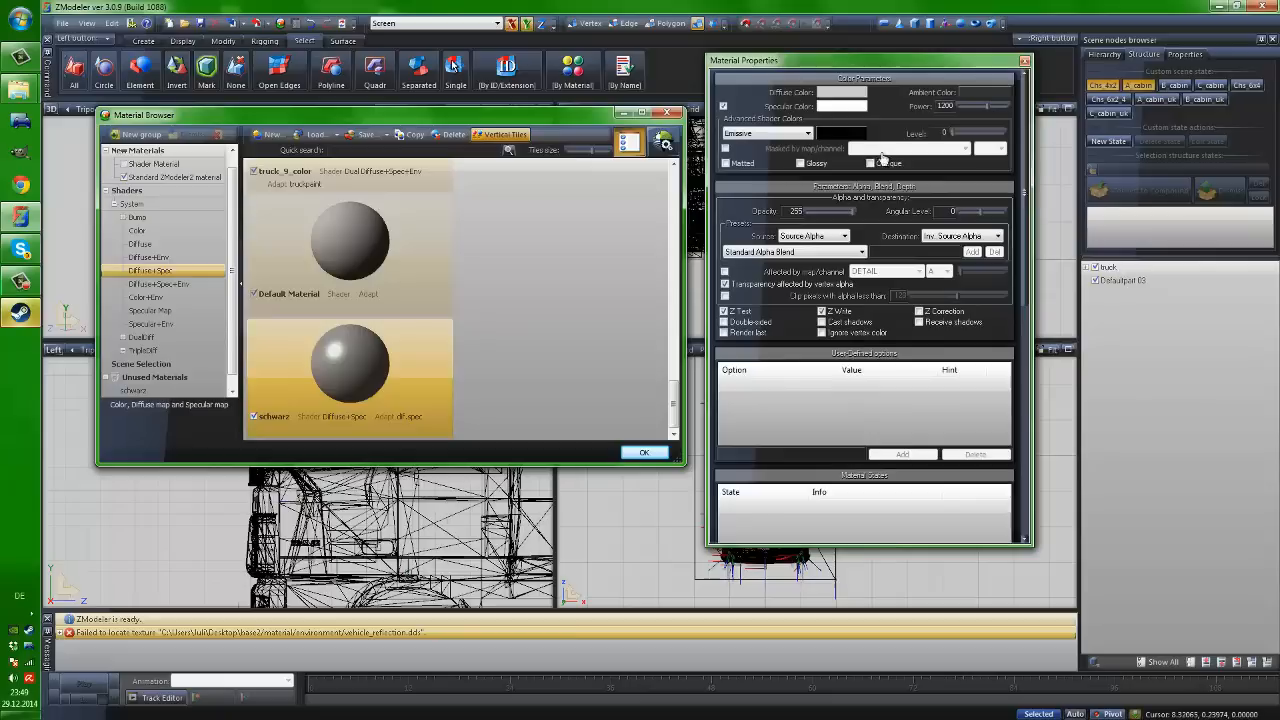
left_click_drag(790, 59, 709, 62)
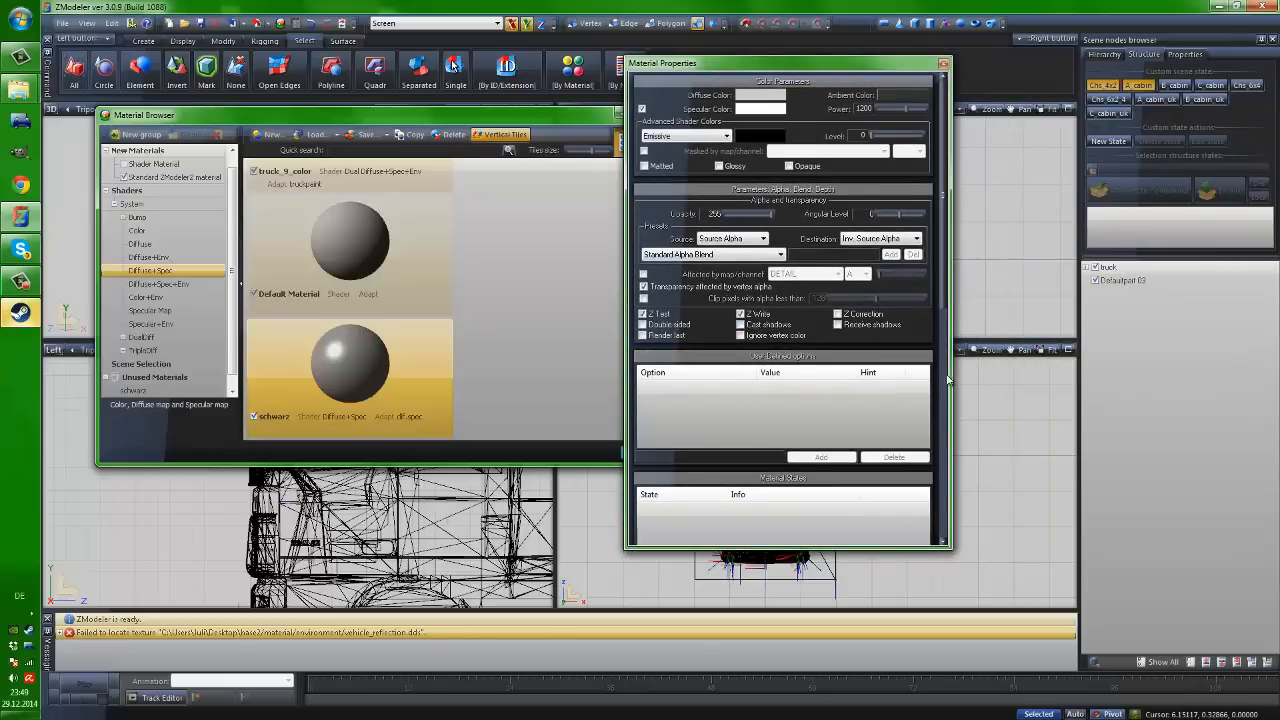
left_click_drag(946, 305, 948, 490)
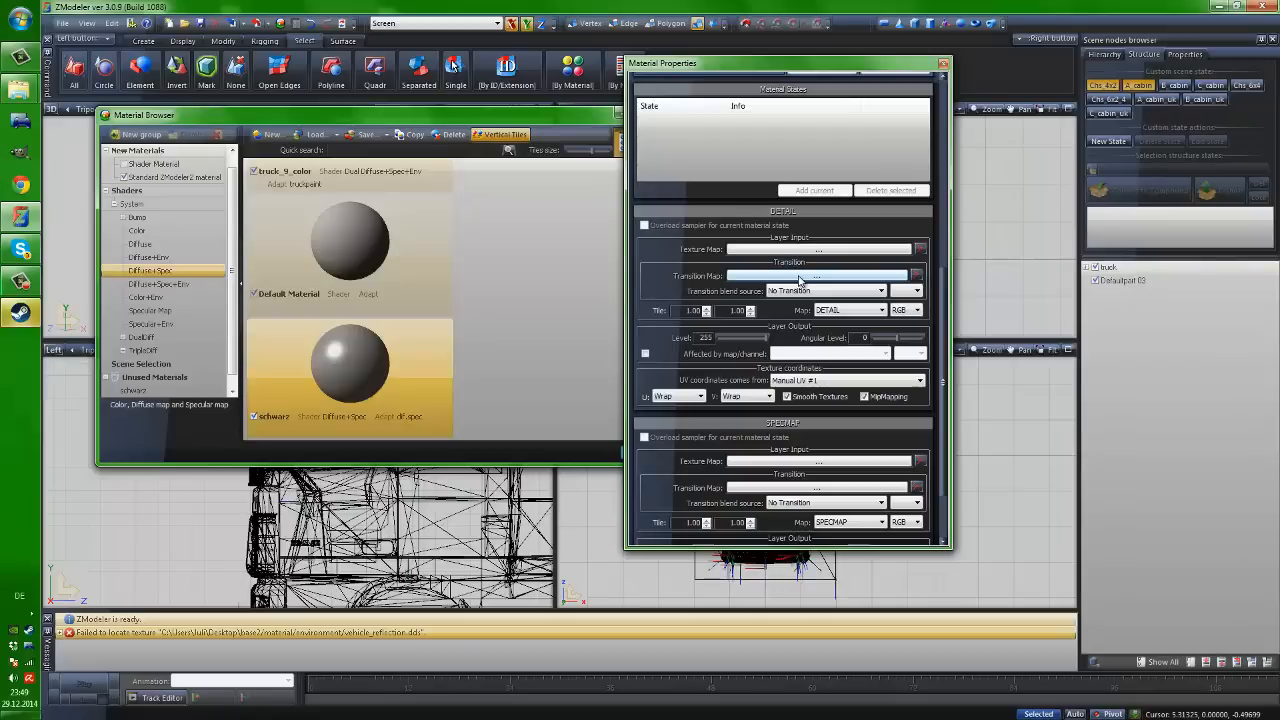
left_click_drag(946, 308, 948, 374)
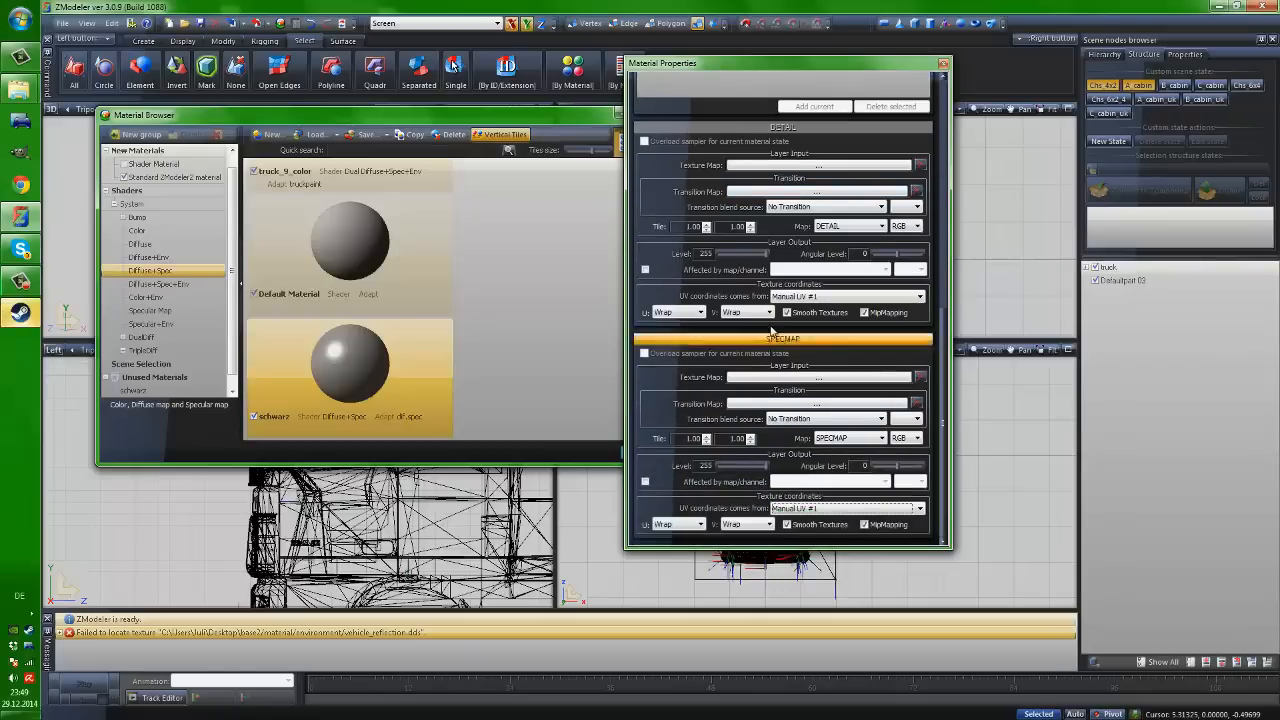
scroll(943, 388, "up", 5)
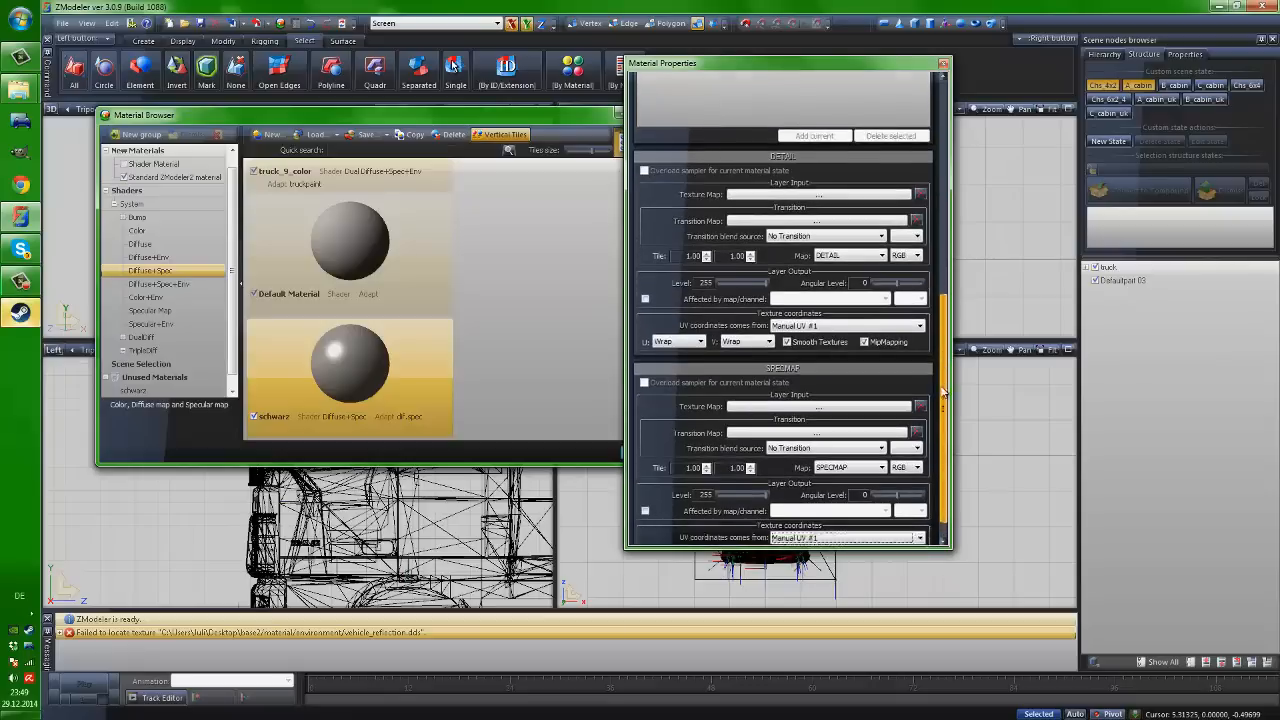
left_click_drag(940, 330, 946, 516)
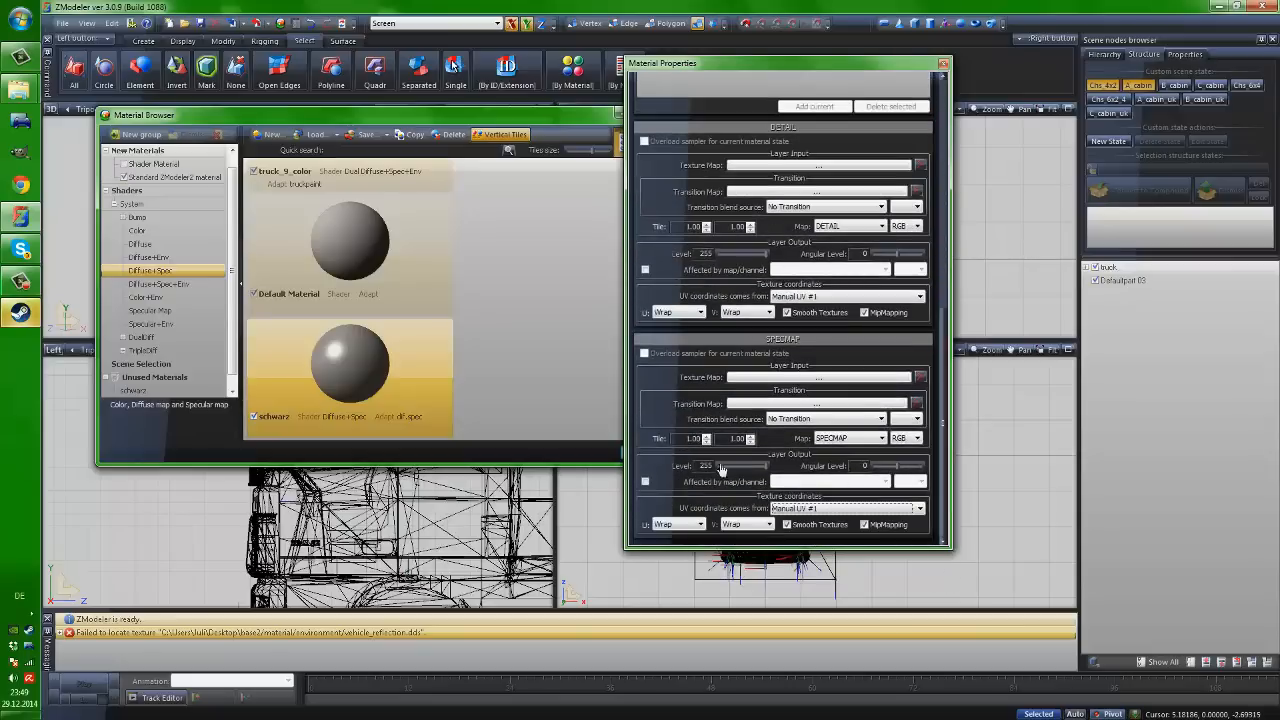
scroll(944, 398, "up", 3)
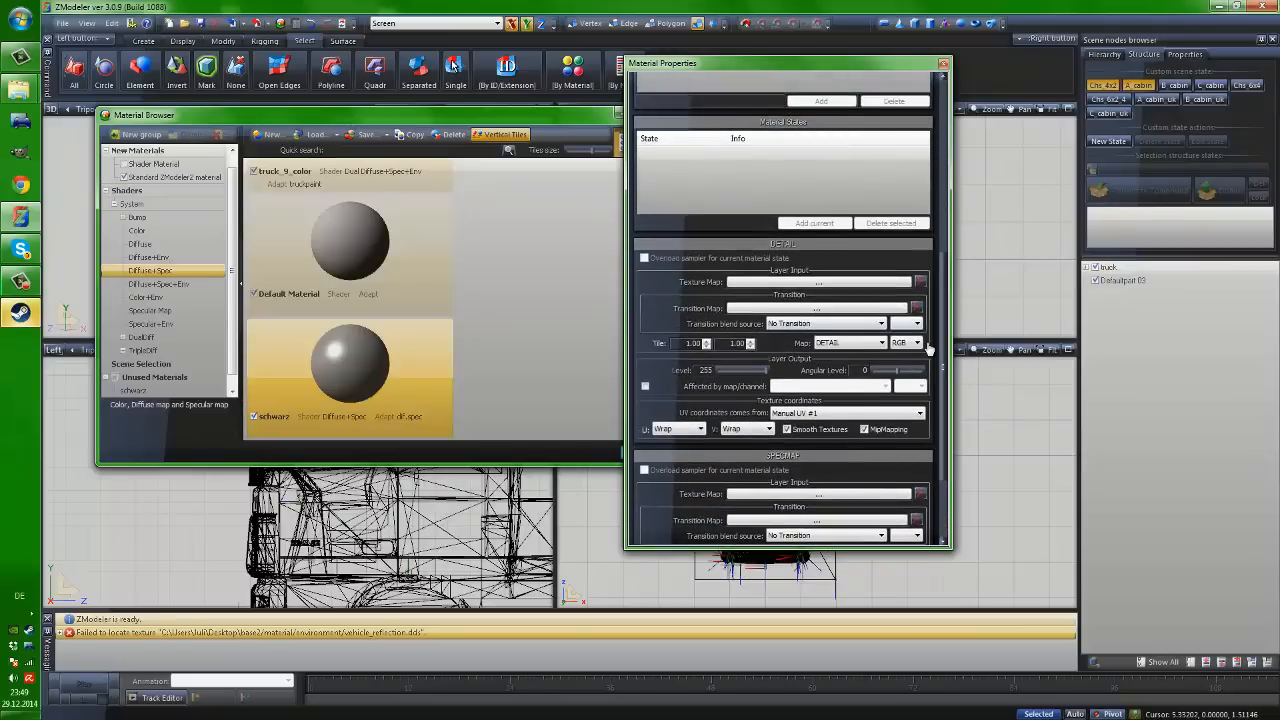
scroll(944, 312, "up", 1)
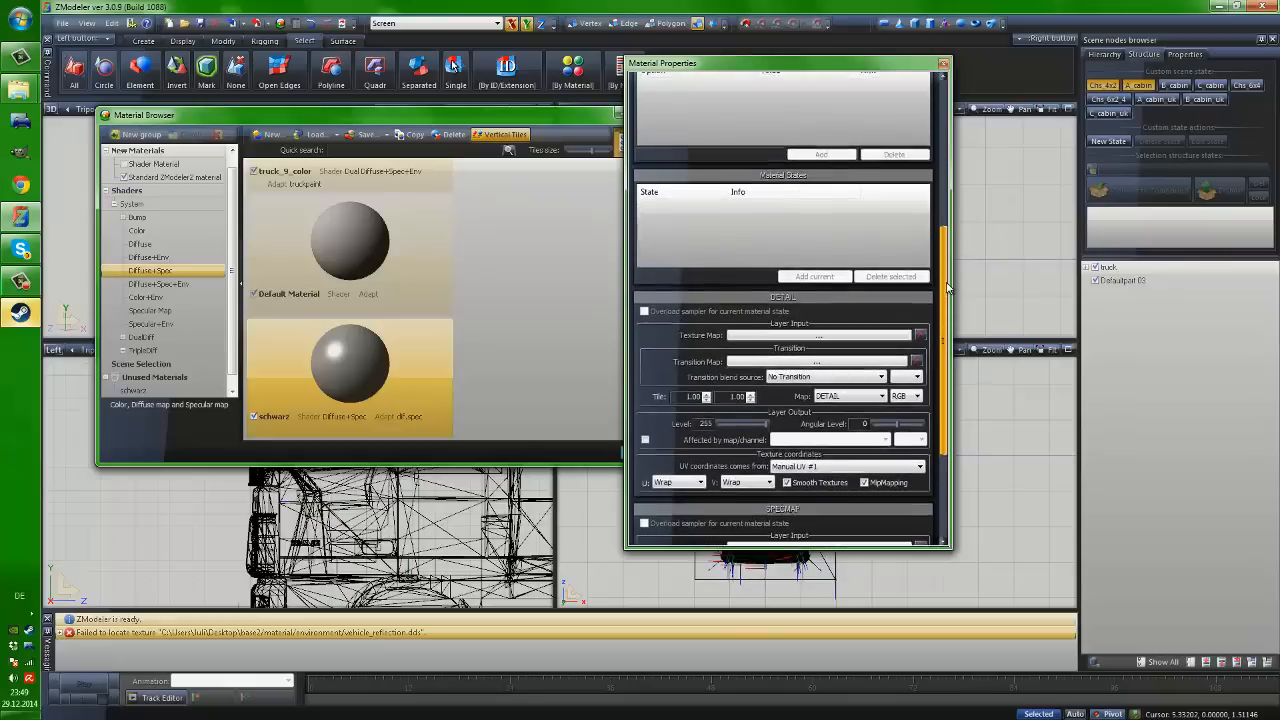
scroll(945, 298, "down", 3)
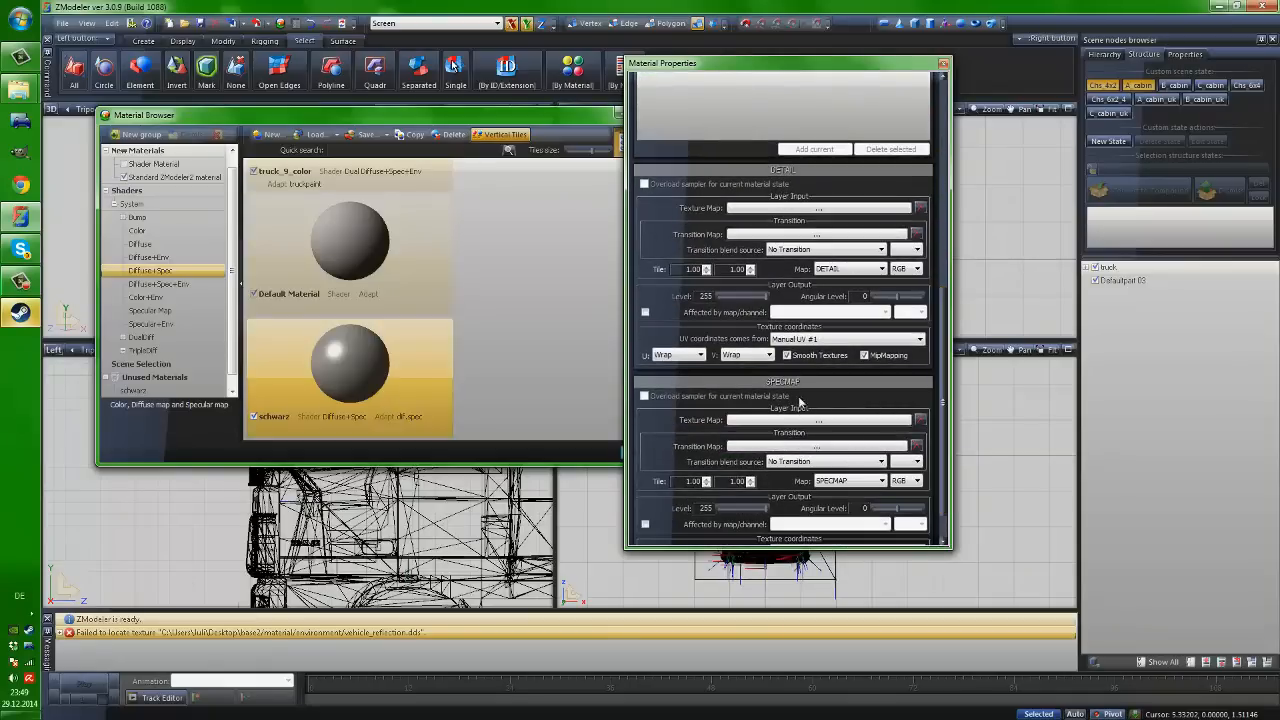
left_click(803, 209)
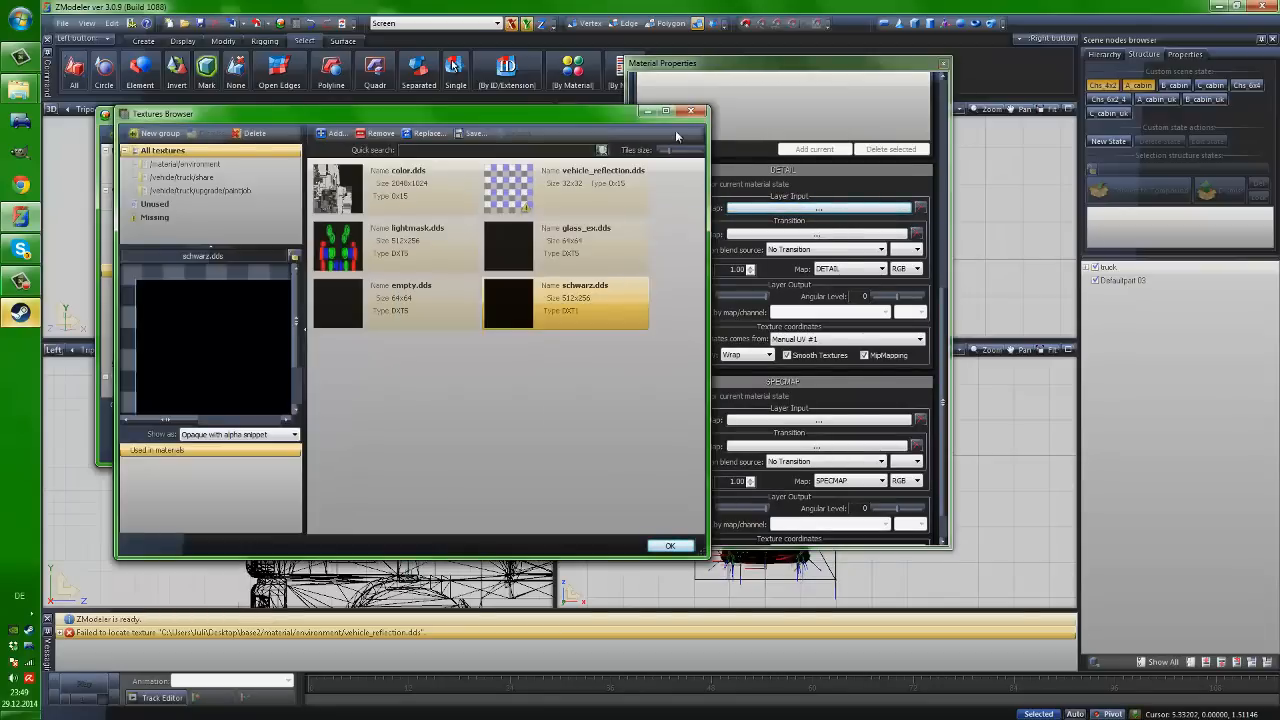
left_click_drag(566, 114, 511, 110)
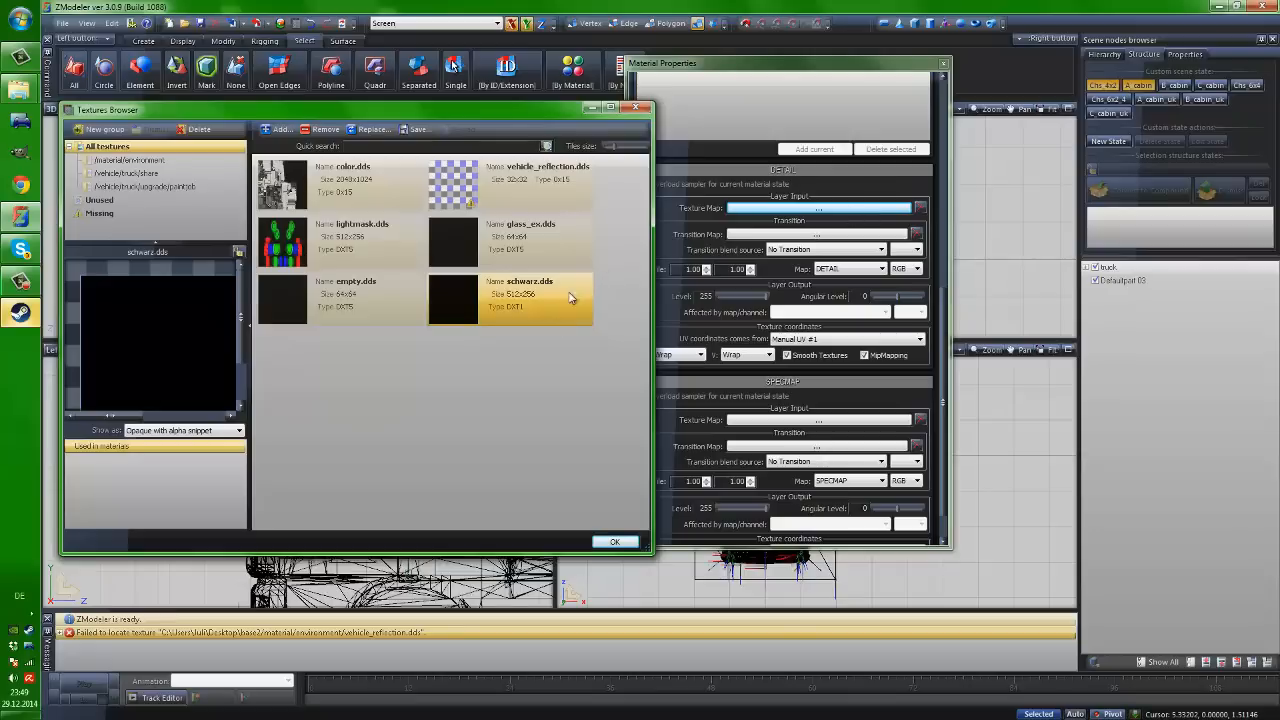
left_click_drag(369, 112, 479, 101)
left_click_drag(277, 110, 214, 104)
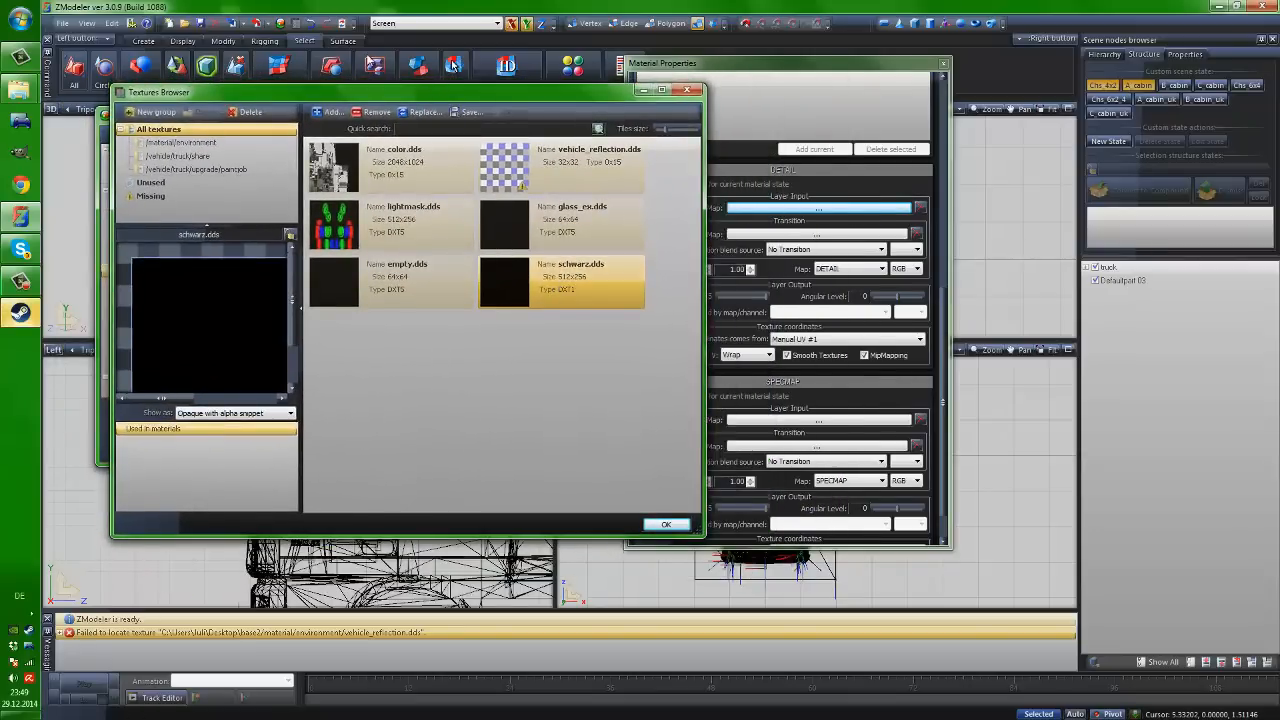
left_click(690, 92)
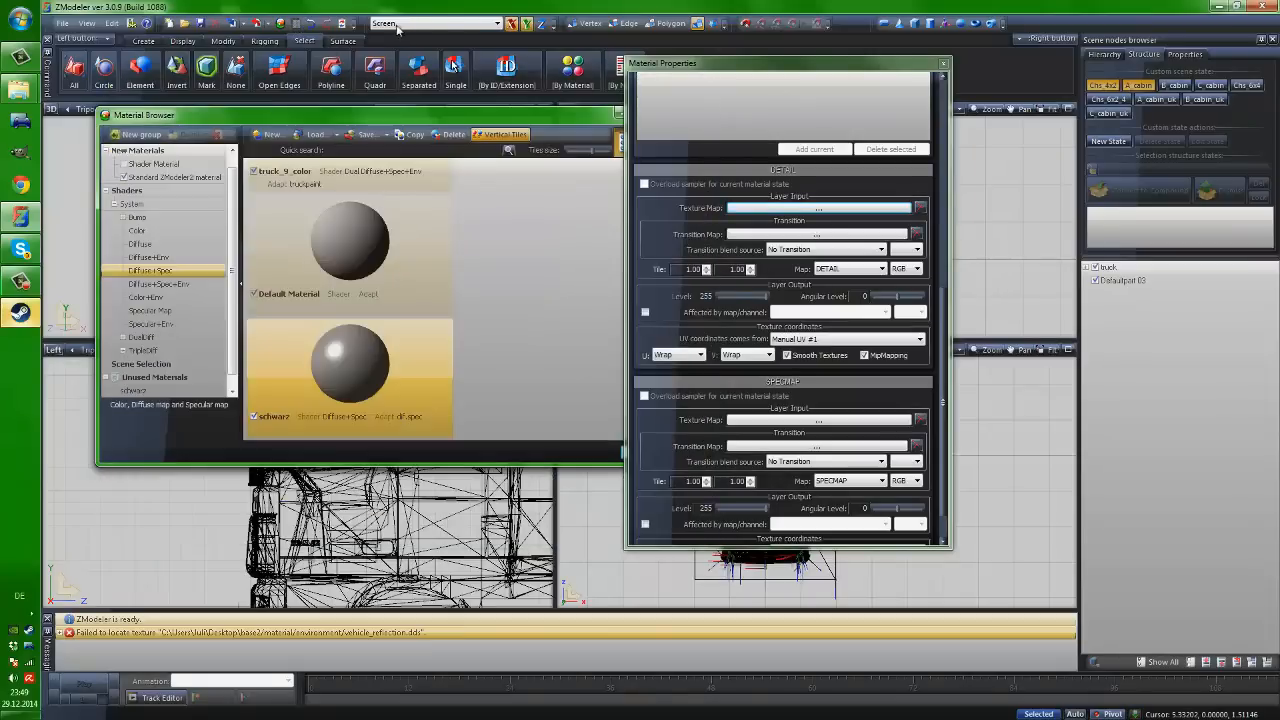
left_click(296, 23)
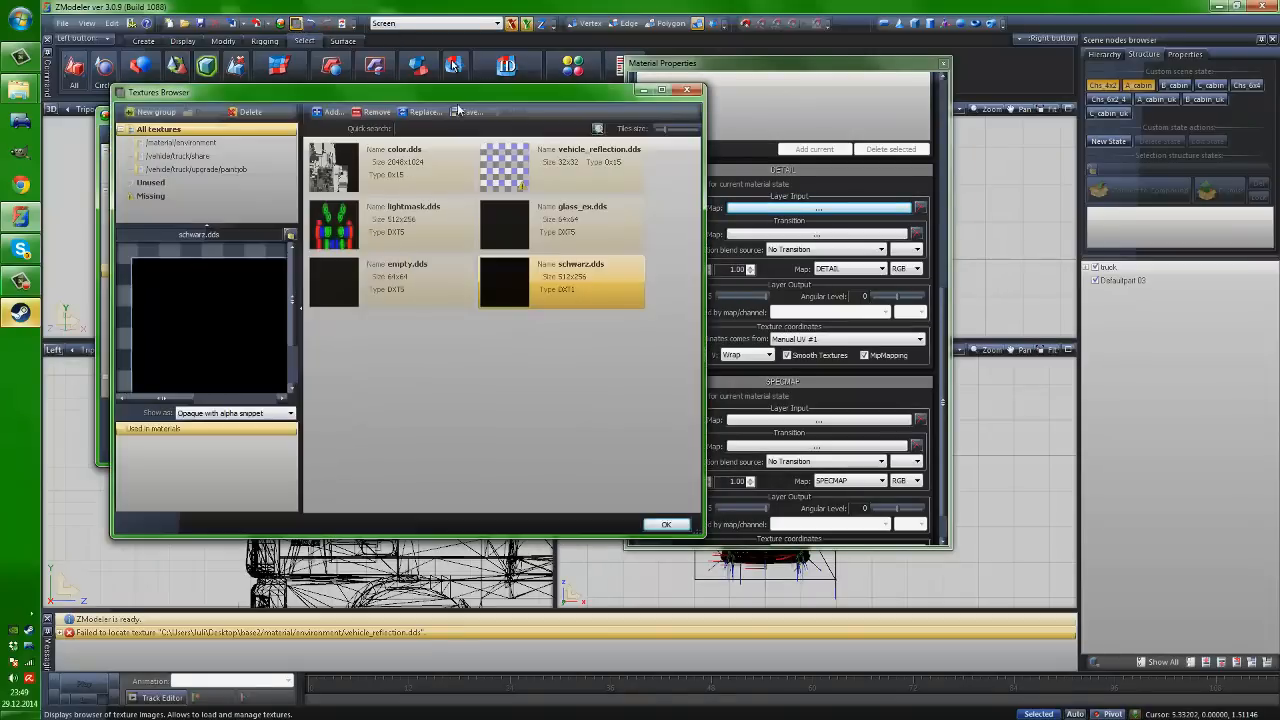
left_click(687, 90)
Assign schwarz.dds as the texture map of the schwarz material's DETAIL layer
left_click(802, 214)
left_click_drag(417, 92, 345, 81)
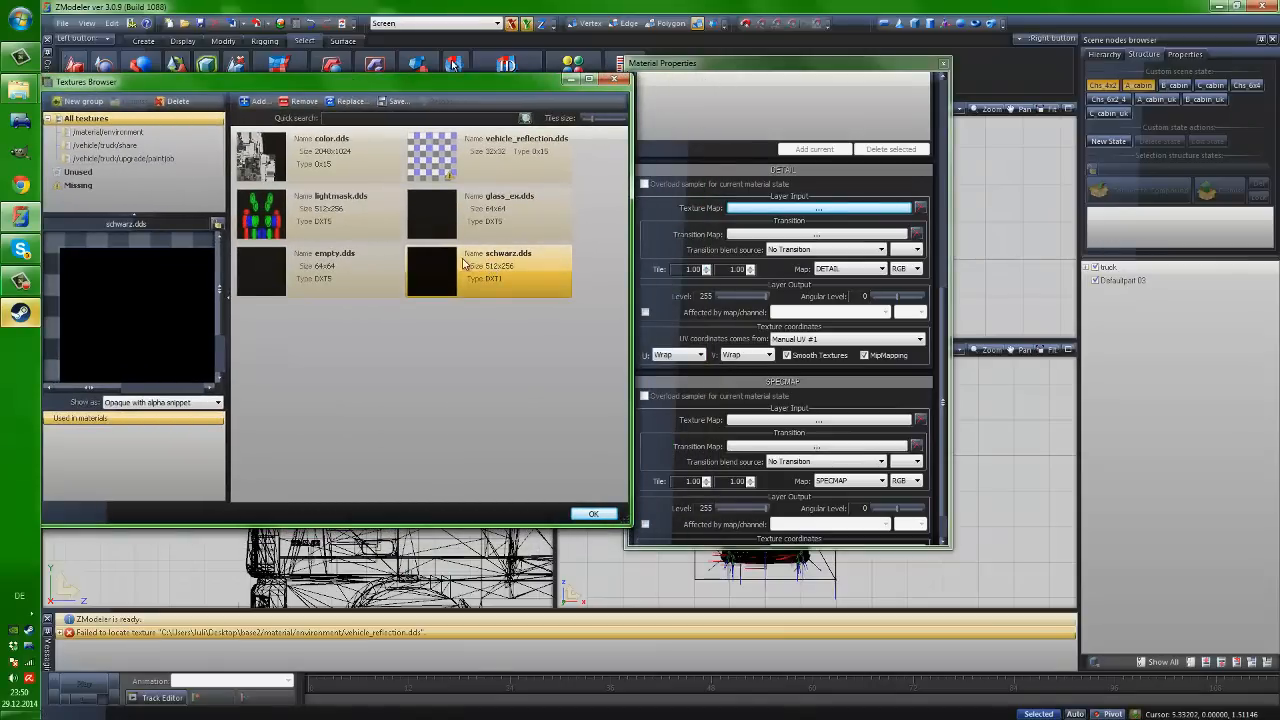
left_click(594, 514)
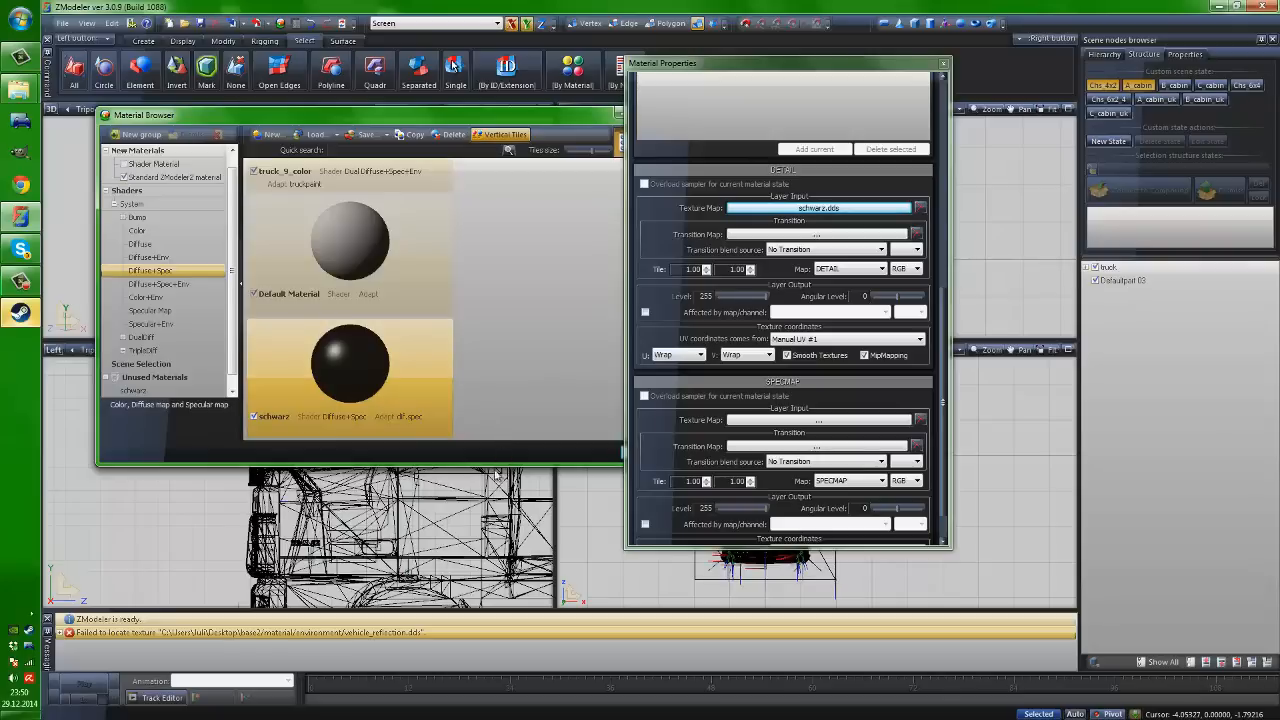
Enable Cast shadows in the alpha, blend and depth parameters of the schwarz material
scroll(946, 337, "up", 1)
left_click_drag(946, 337, 955, 192)
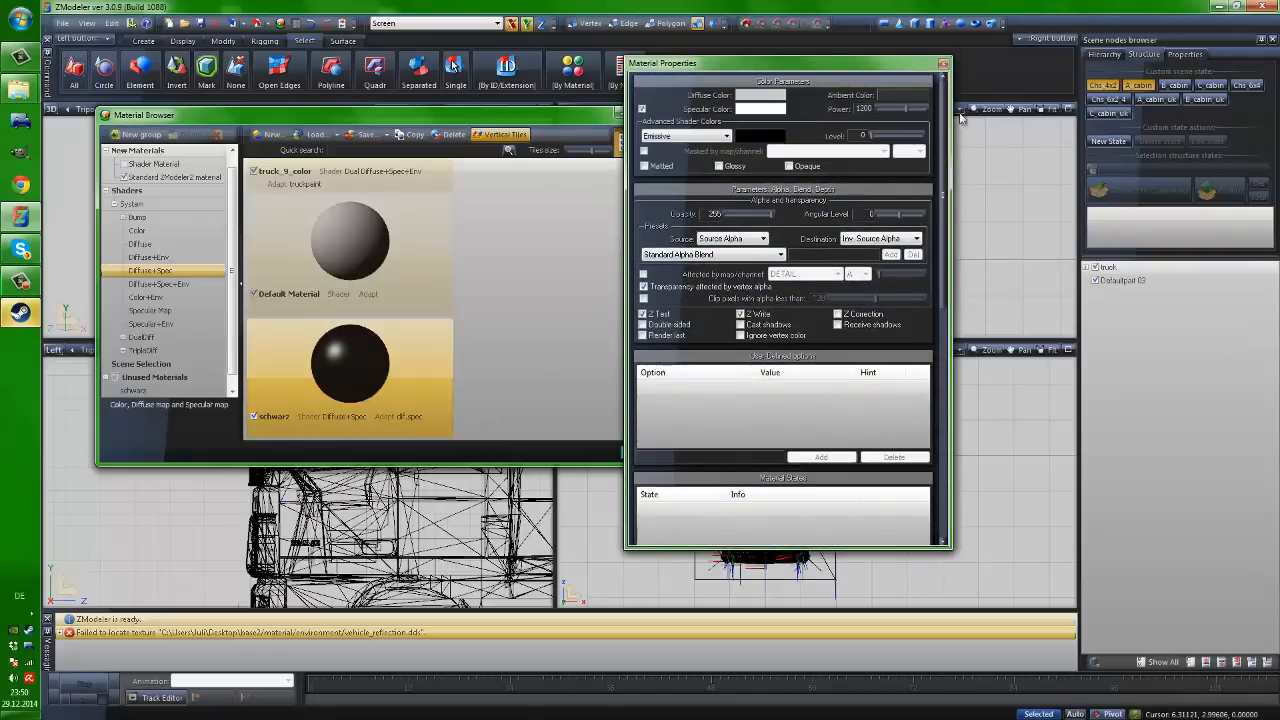
left_click_drag(765, 64, 671, 64)
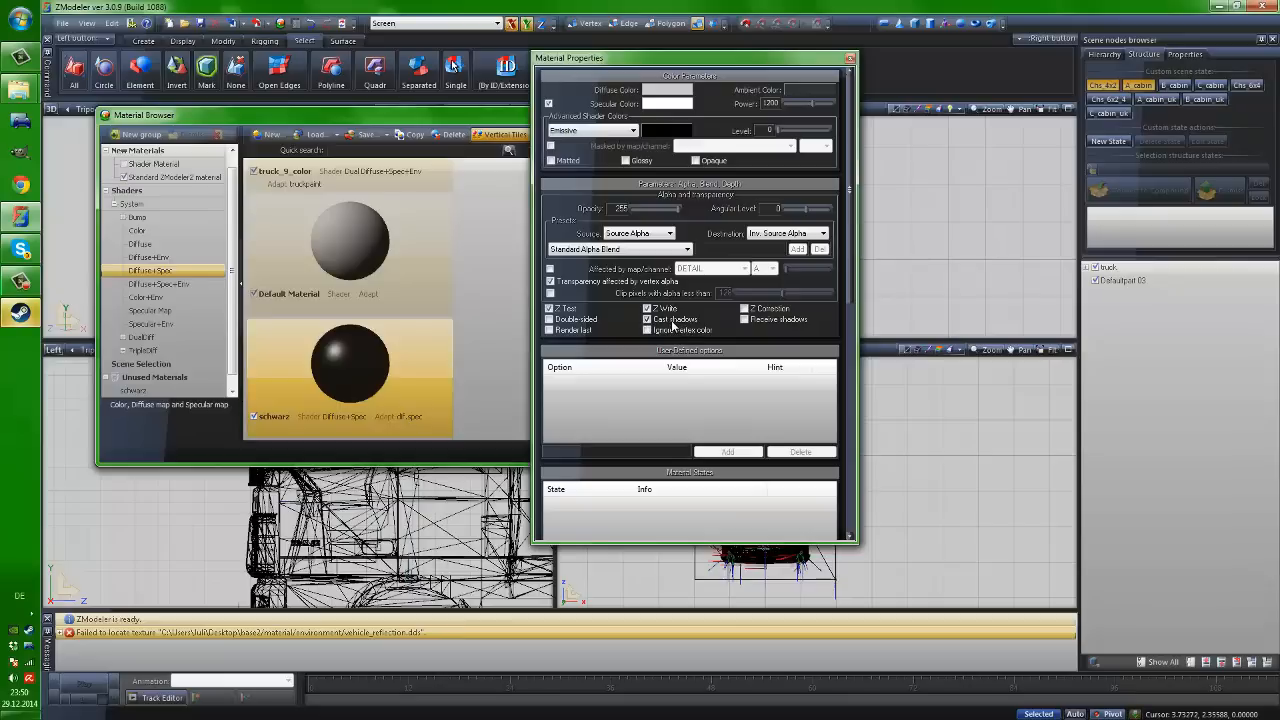
left_click(647, 319)
Set the schwarz material's blend source to One and destination to Zero with the No alpha blend preset, and finish material editing
left_click(645, 234)
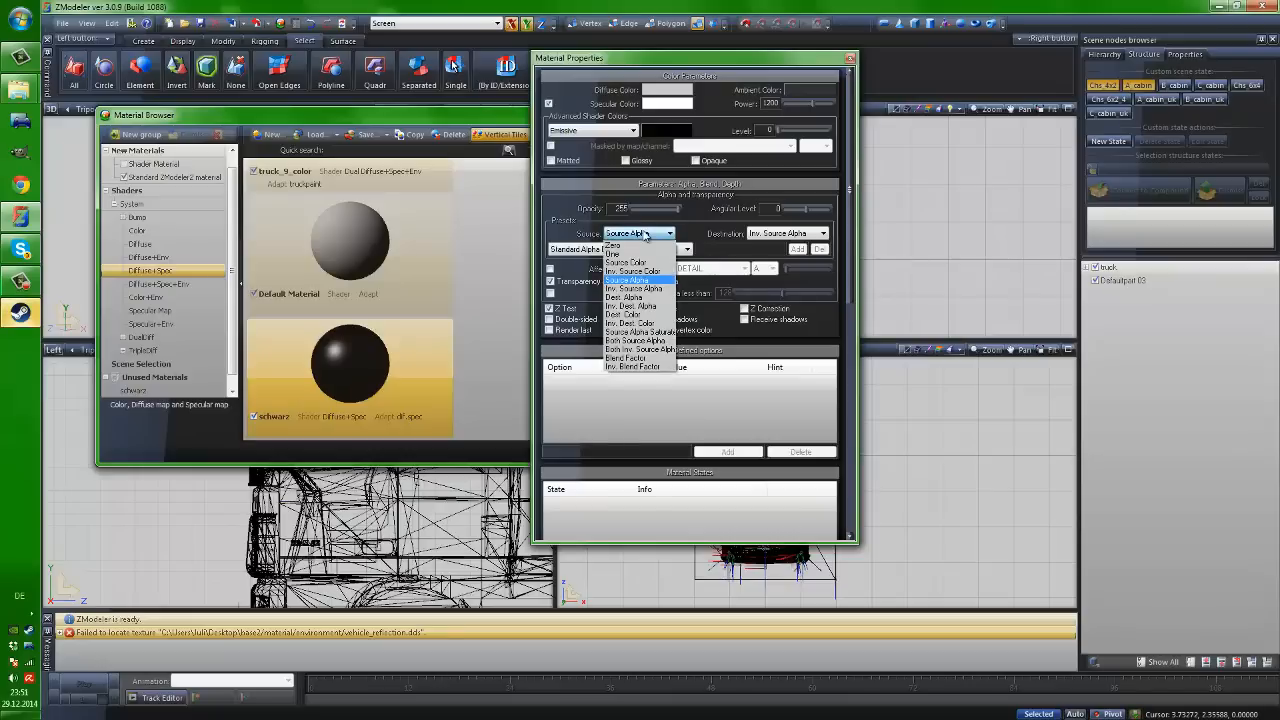
left_click(627, 255)
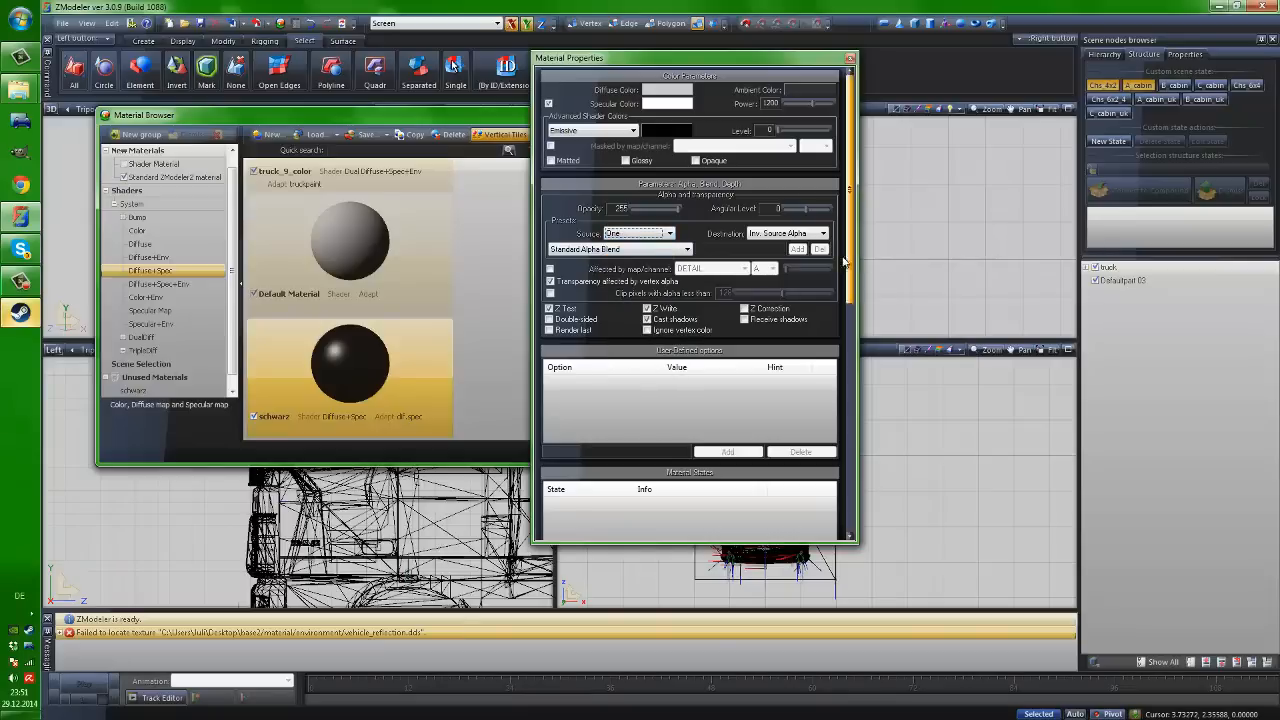
left_click(777, 238)
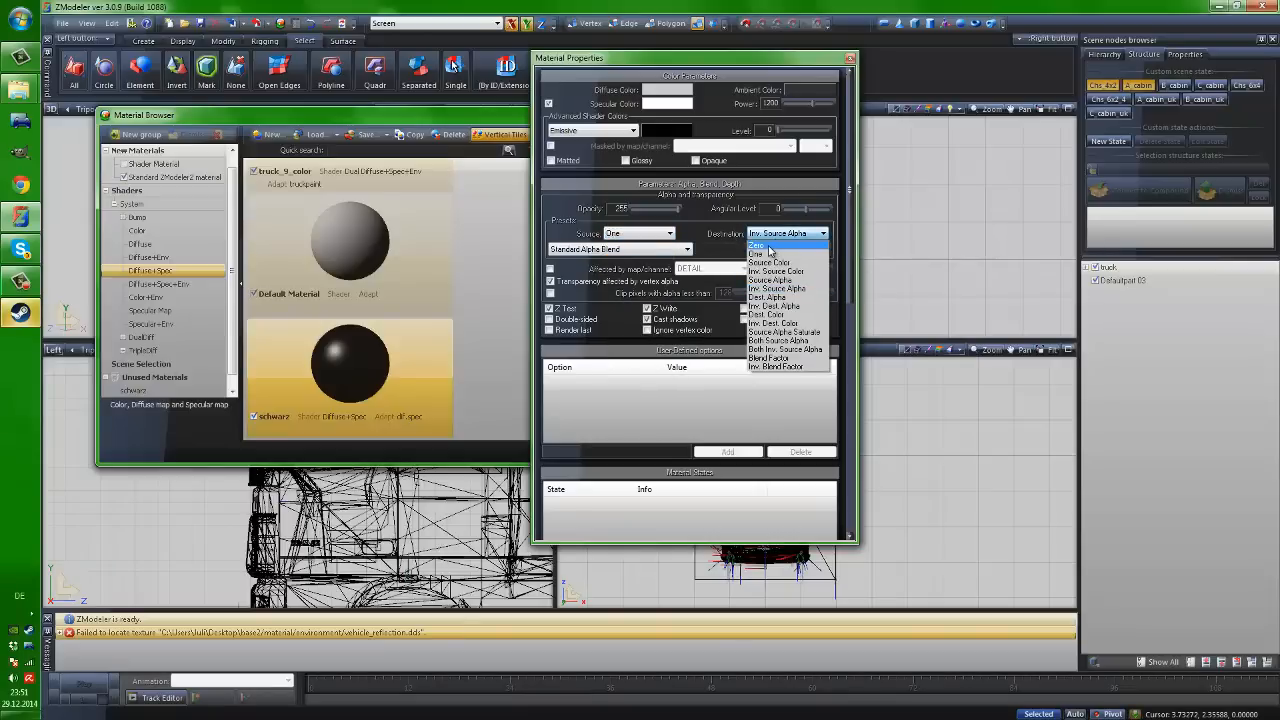
left_click(768, 246)
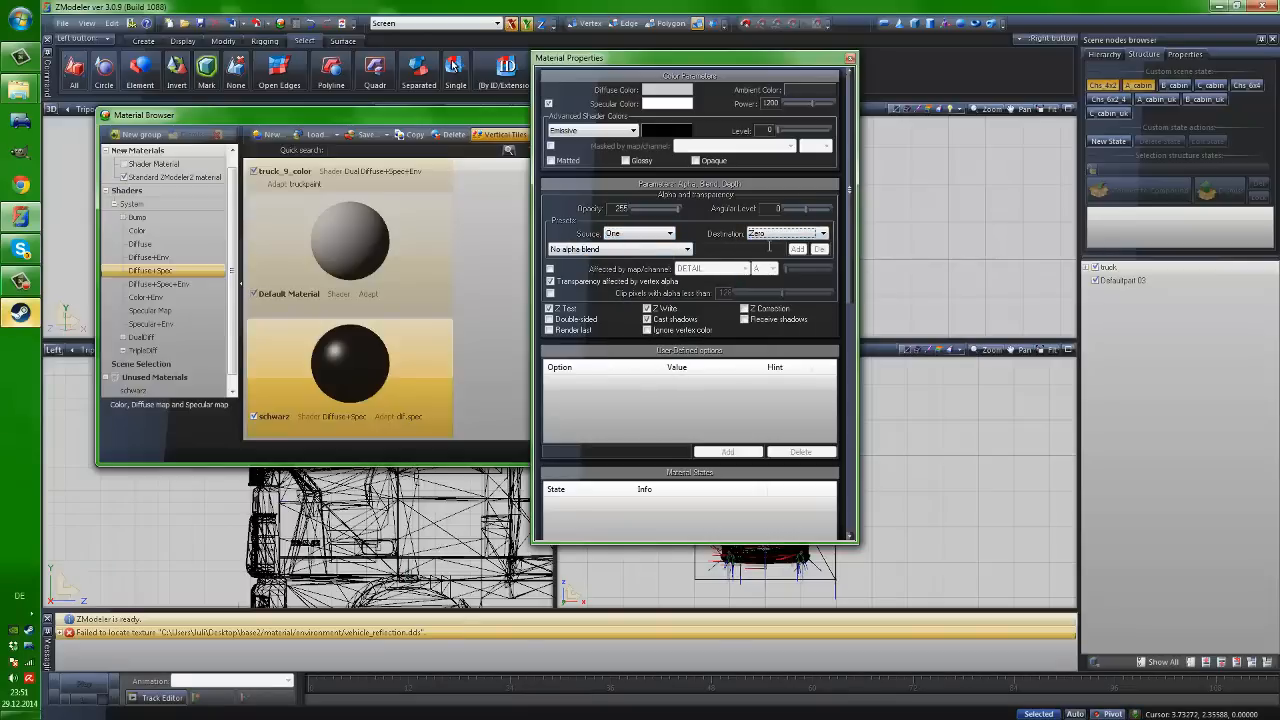
left_click(585, 250)
left_click(586, 259)
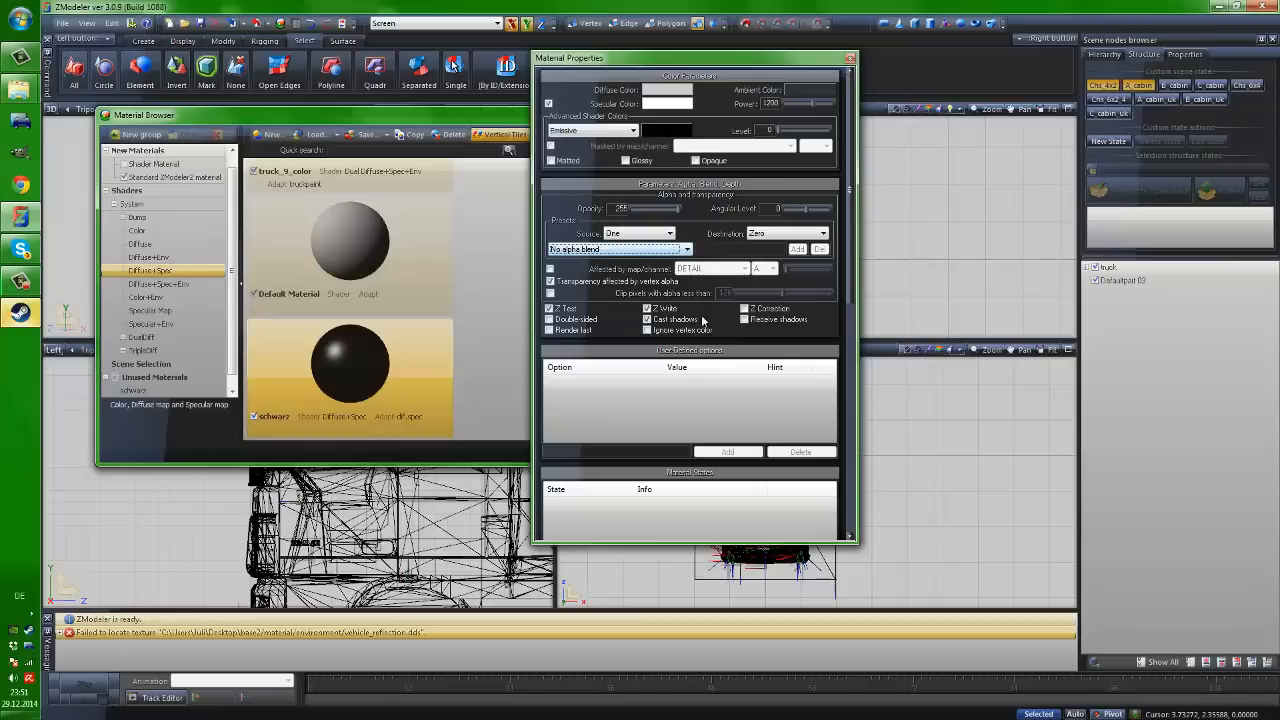
scroll(845, 285, "down", 3)
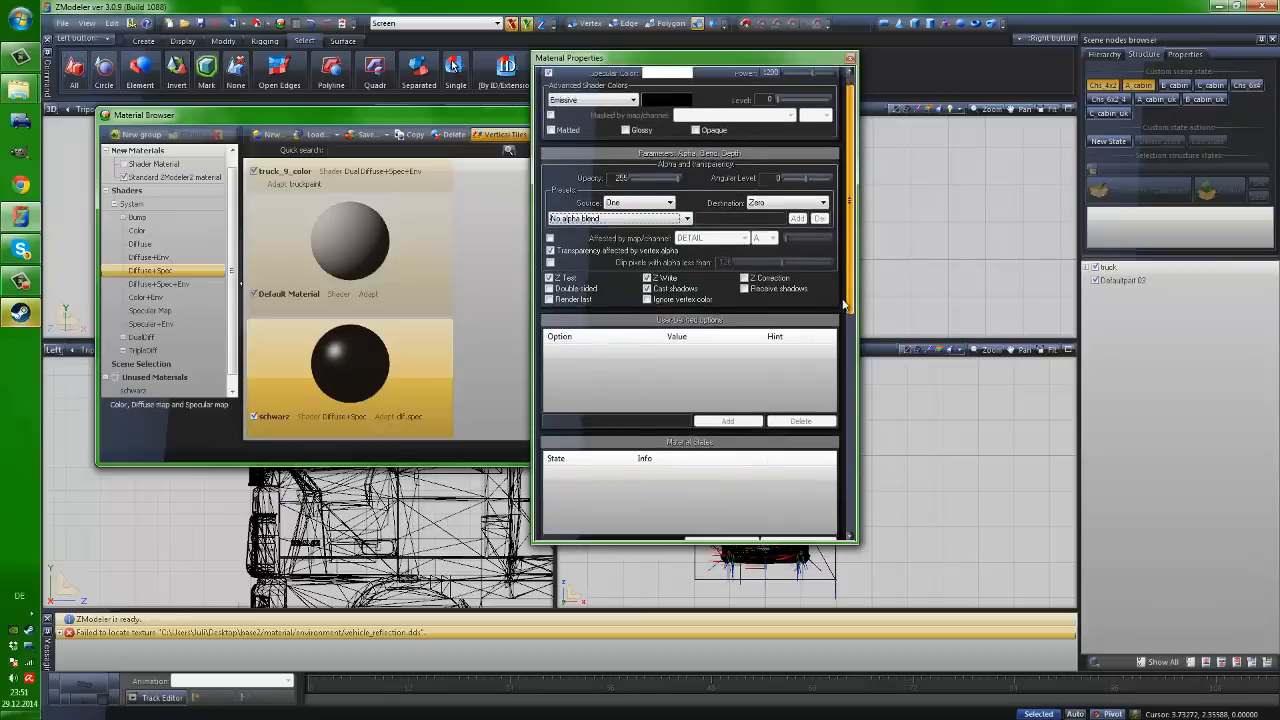
scroll(845, 300, "up", 3)
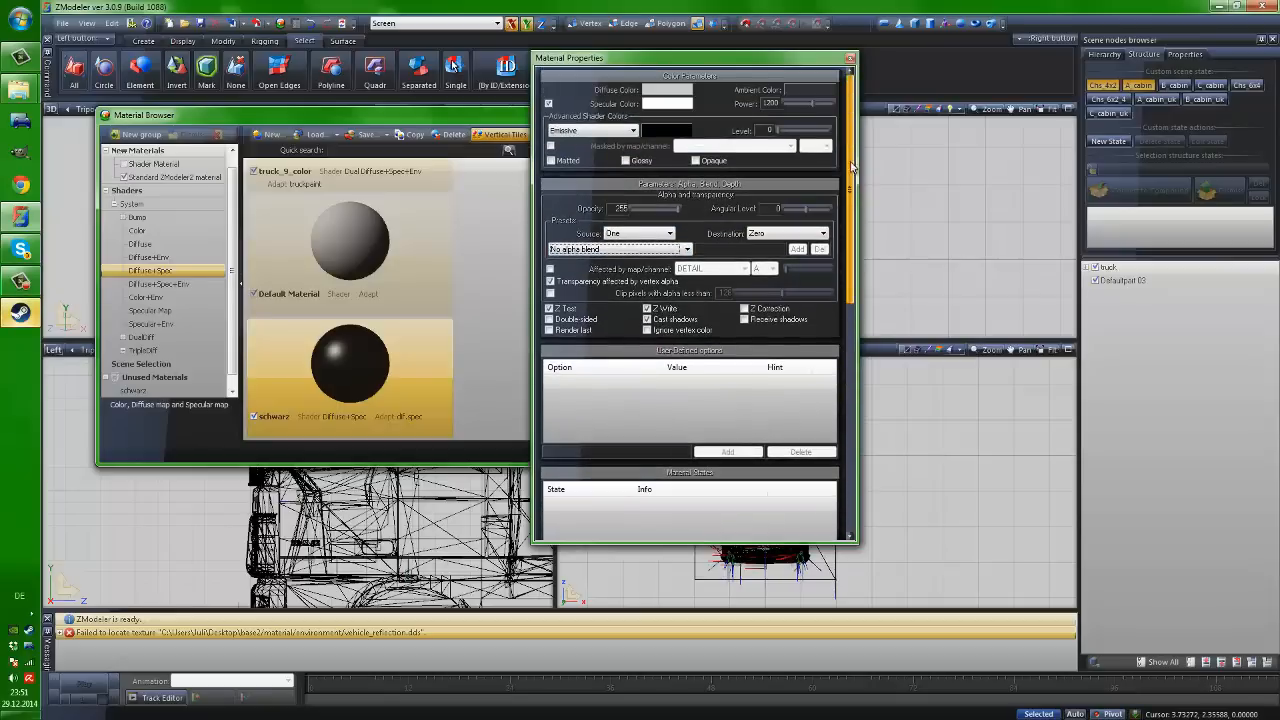
left_click(850, 59)
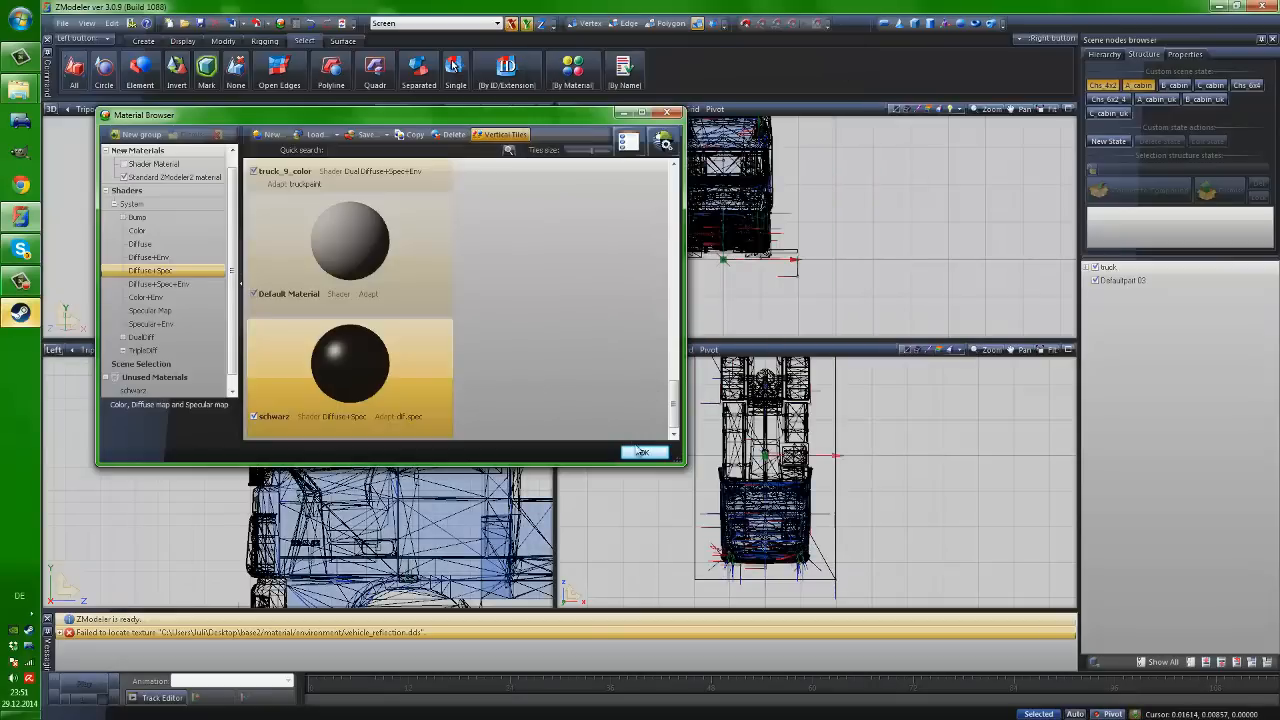
left_click(640, 451)
middle_click_drag(335, 213, 951, 230)
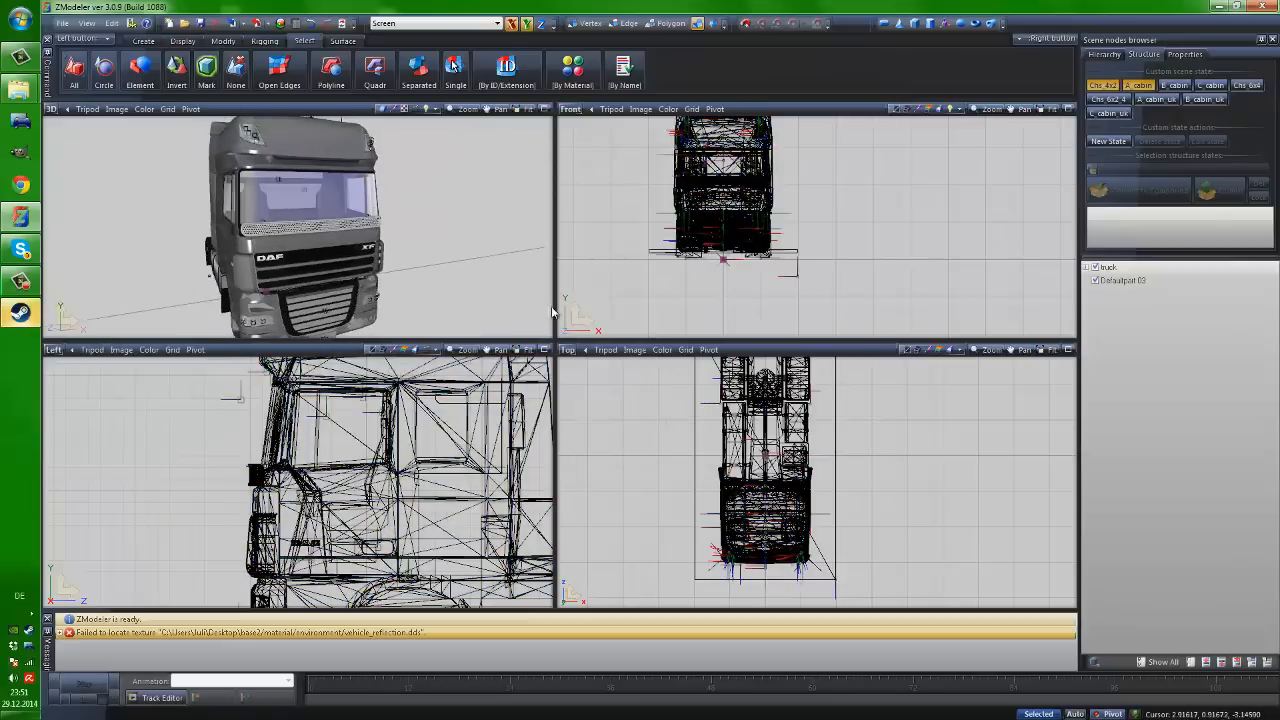
scroll(356, 250, "down", 5)
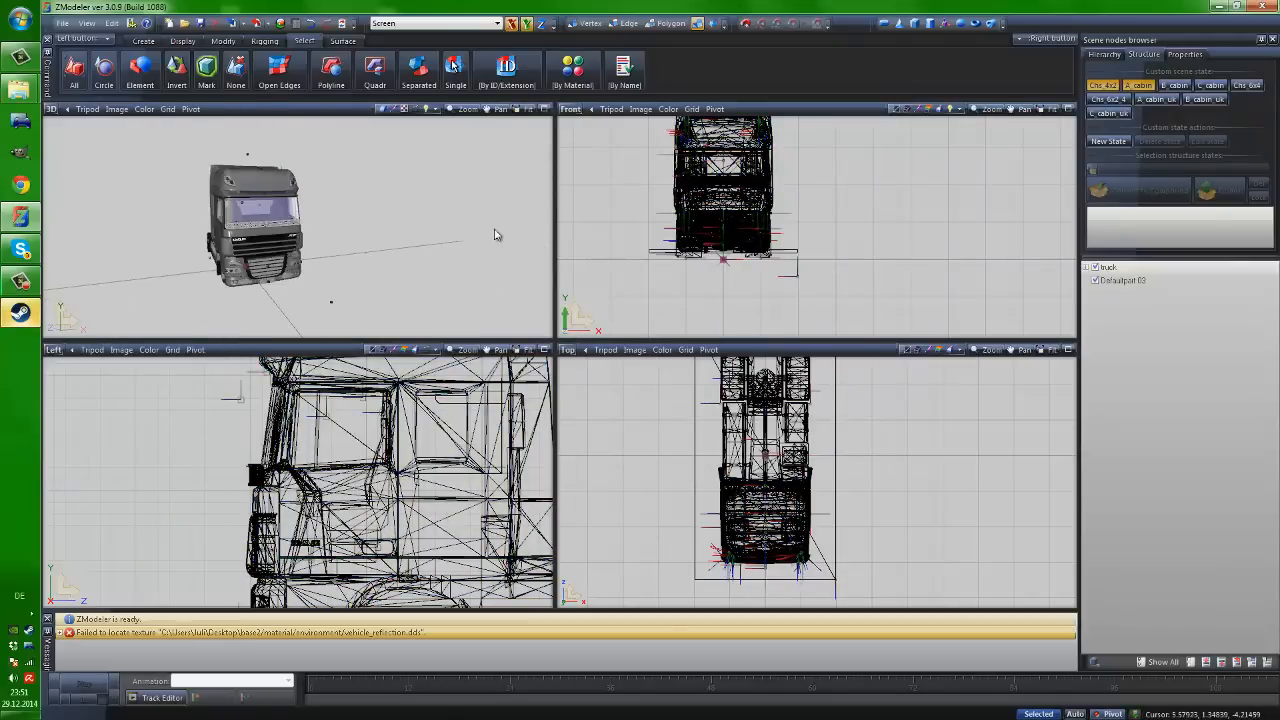
left_click(281, 23)
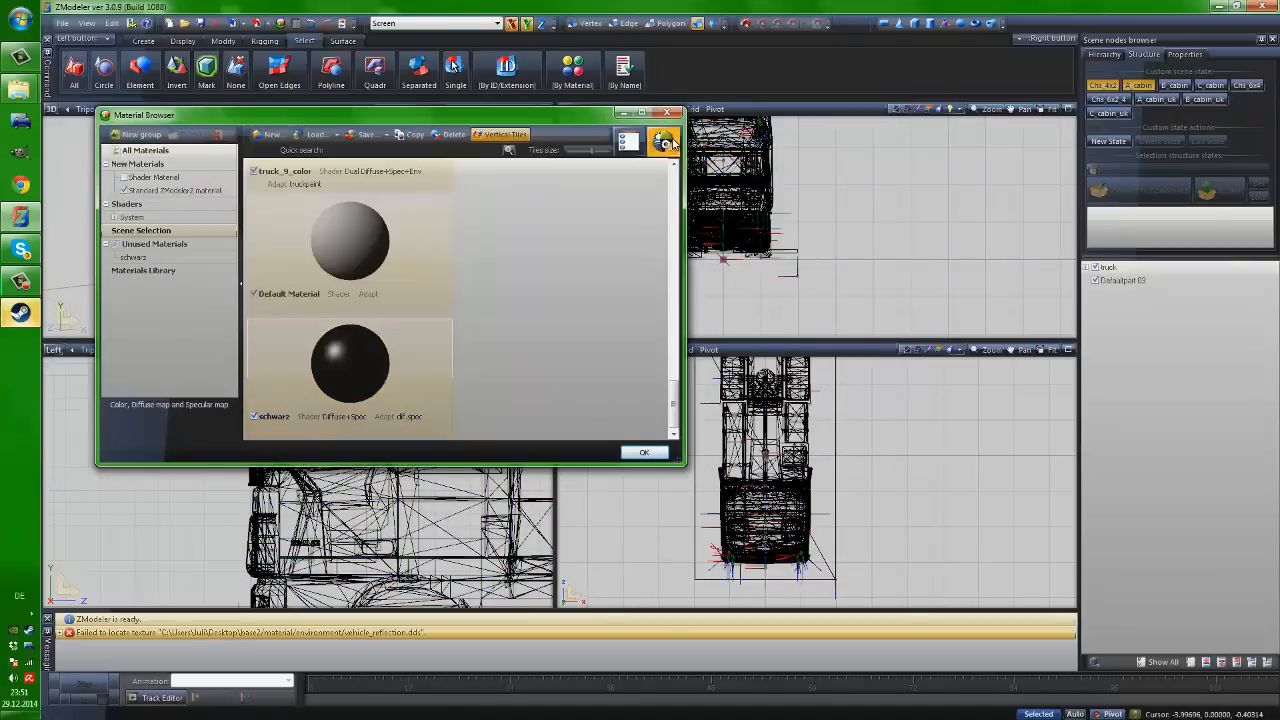
left_click(674, 112)
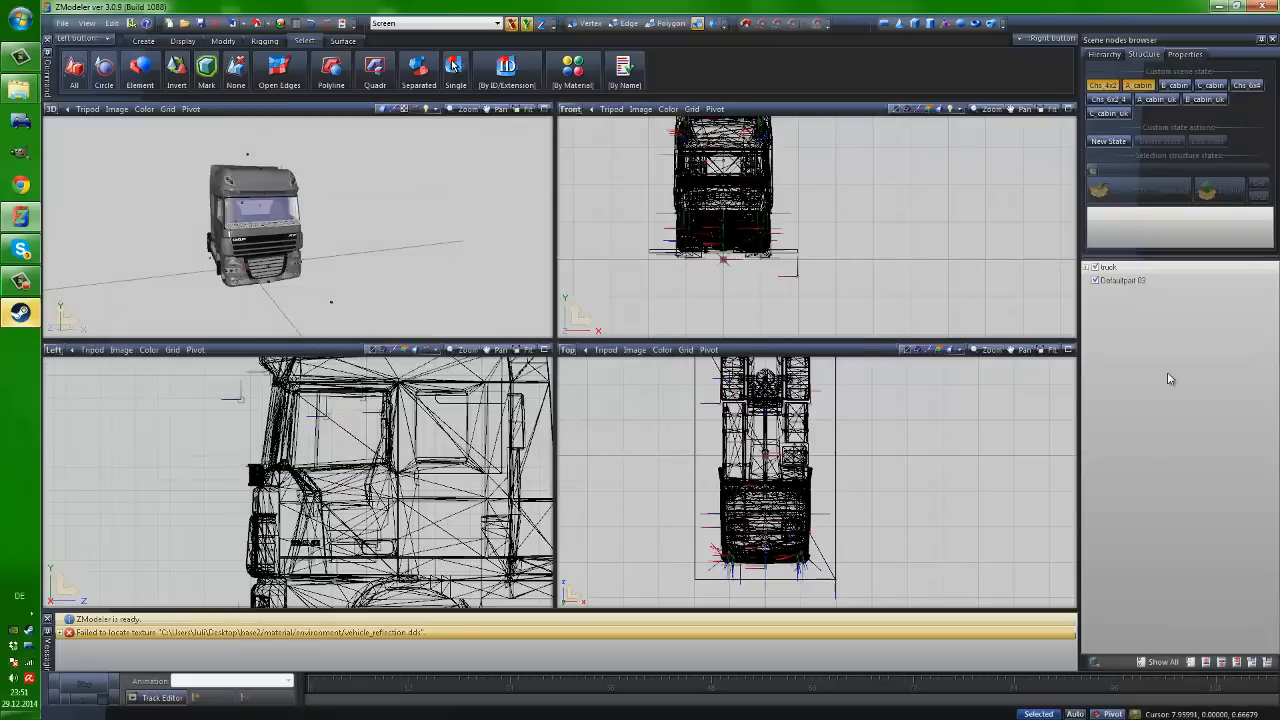
Select the stone guard mesh Defaultpart 03 and isolate it from the truck
left_click(1136, 280)
left_click(1115, 662)
left_click(1115, 662)
scroll(238, 216, "up", 5)
scroll(238, 216, "up", 2)
middle_click_drag(517, 283, 405, 270)
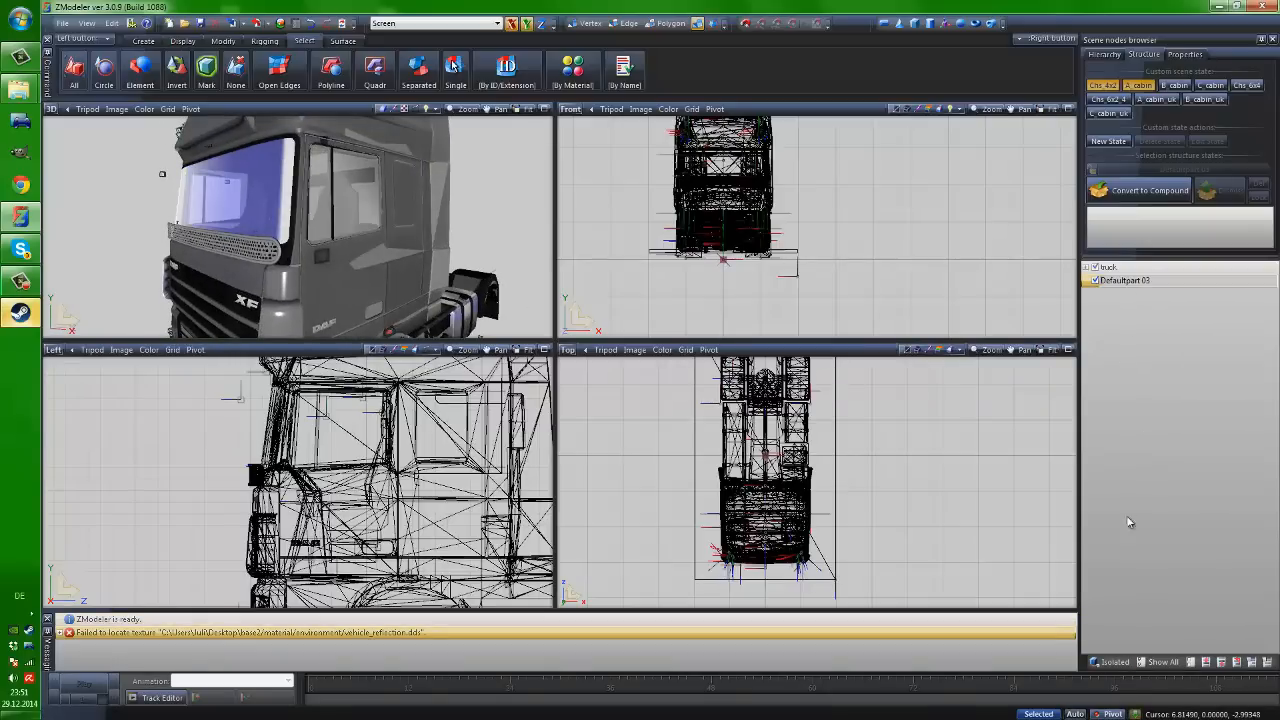
left_click(1112, 662)
middle_click_drag(323, 220, 390, 240)
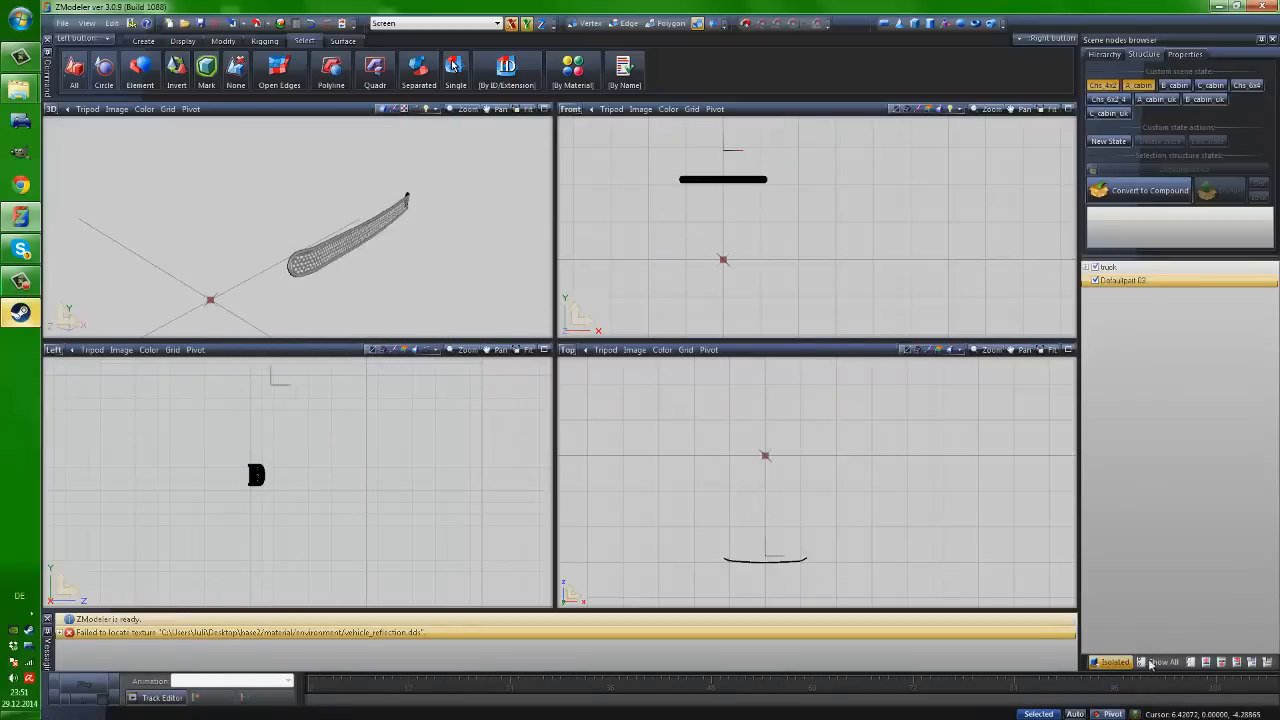
left_click(1103, 666)
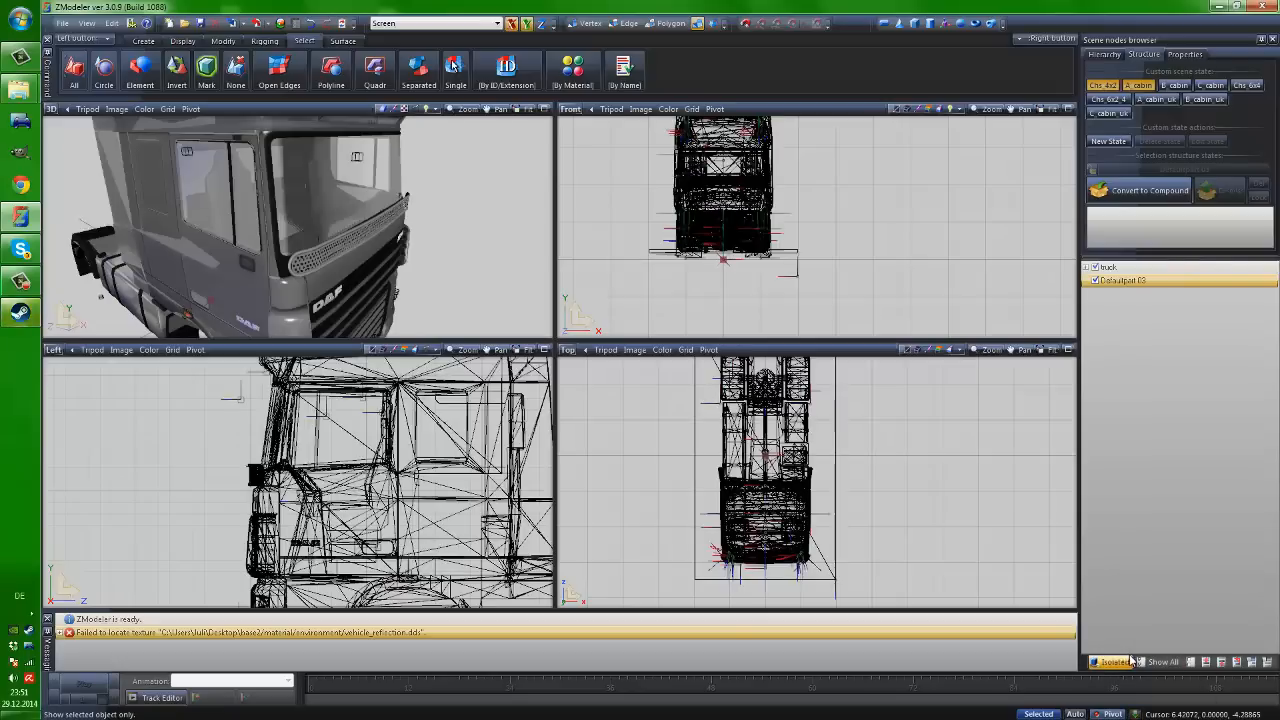
left_click(1112, 663)
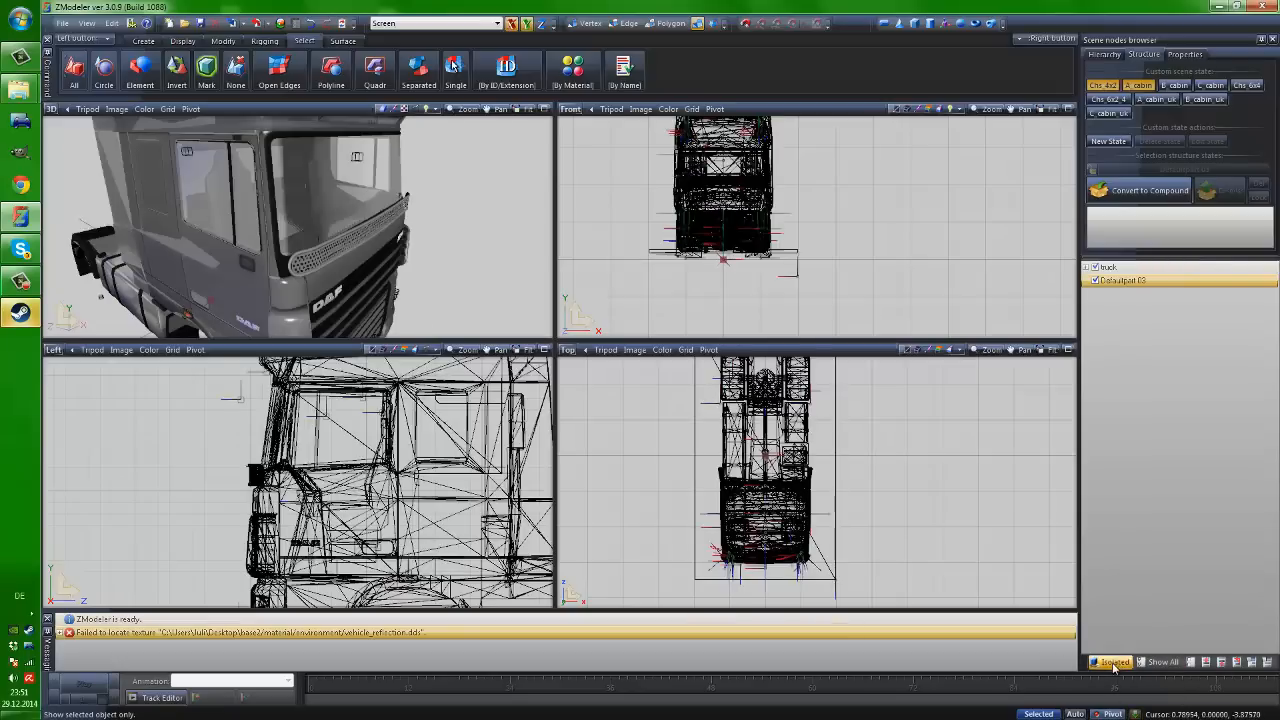
middle_click_drag(360, 316, 520, 292)
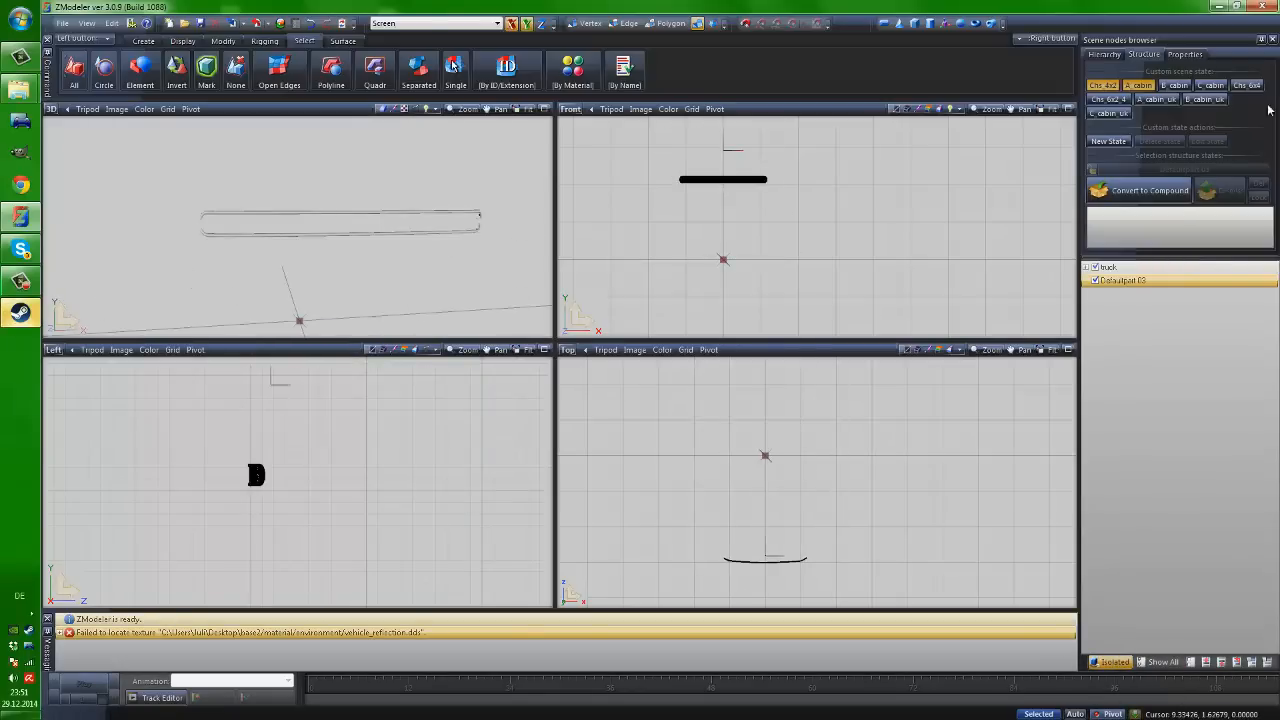
Open the stone guard's properties and expand its polygon settings to show the material assignment
left_click(1184, 55)
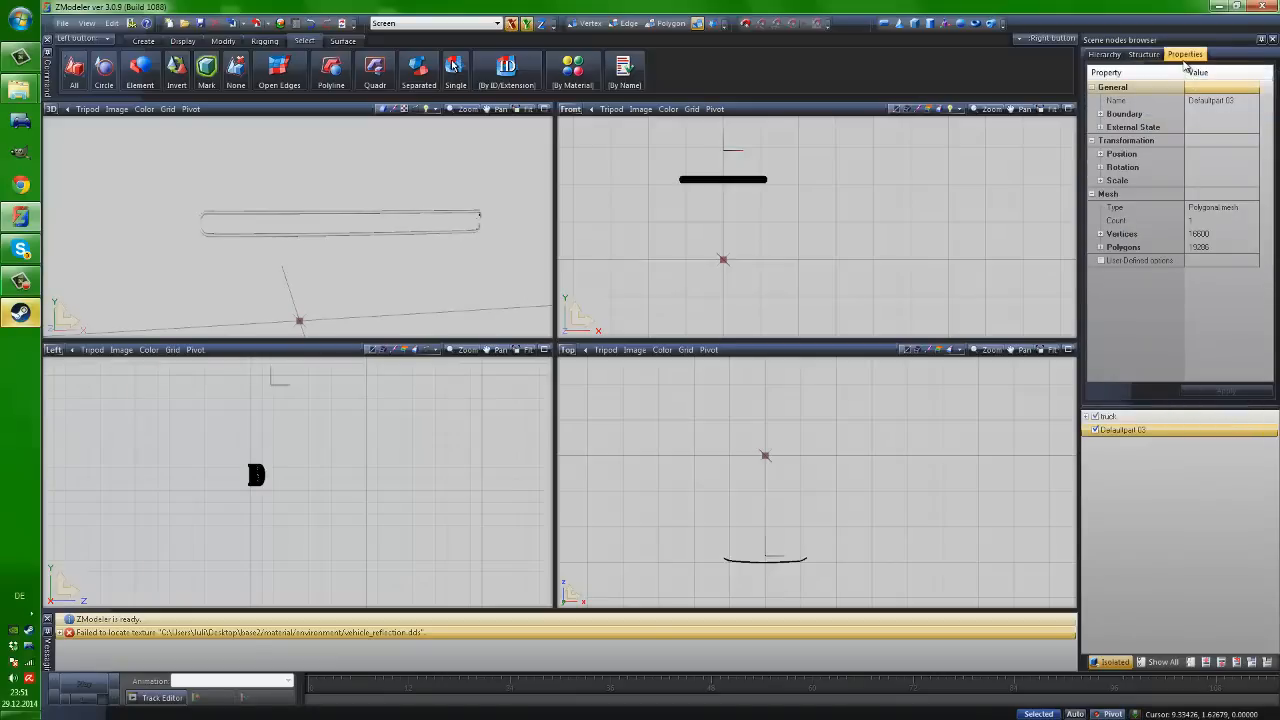
middle_click_drag(337, 217, 372, 238)
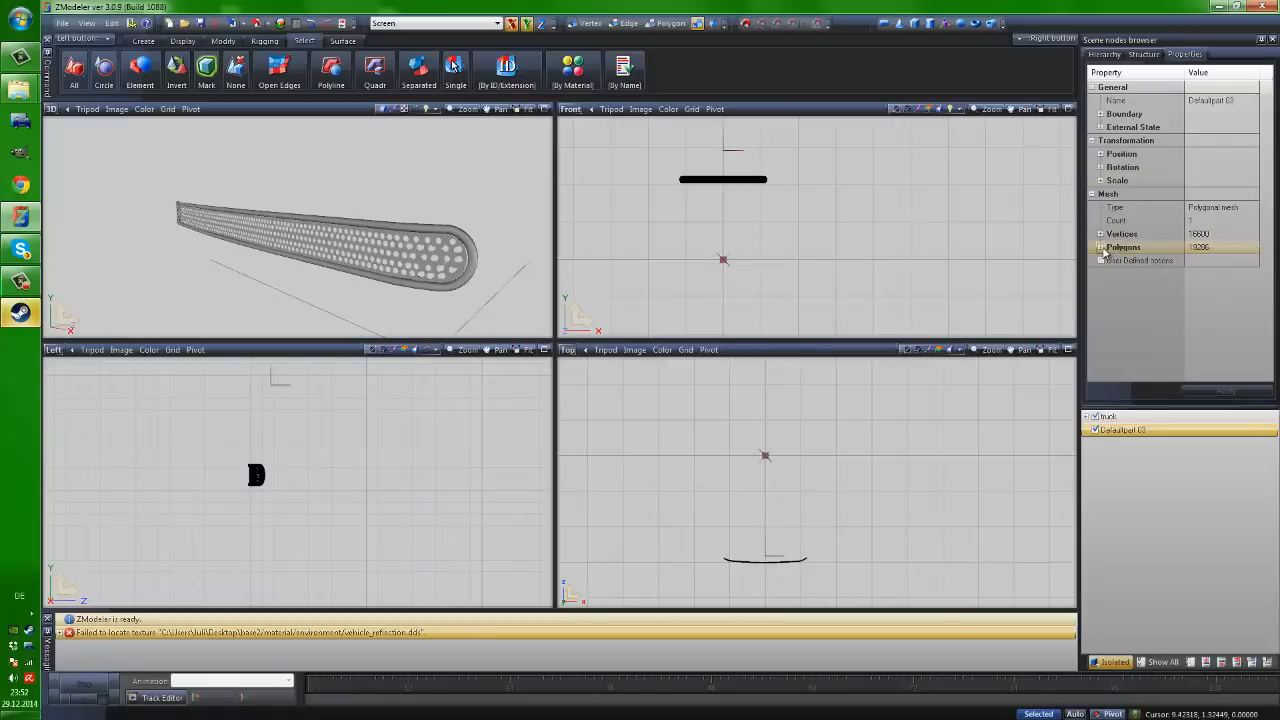
left_click(1101, 247)
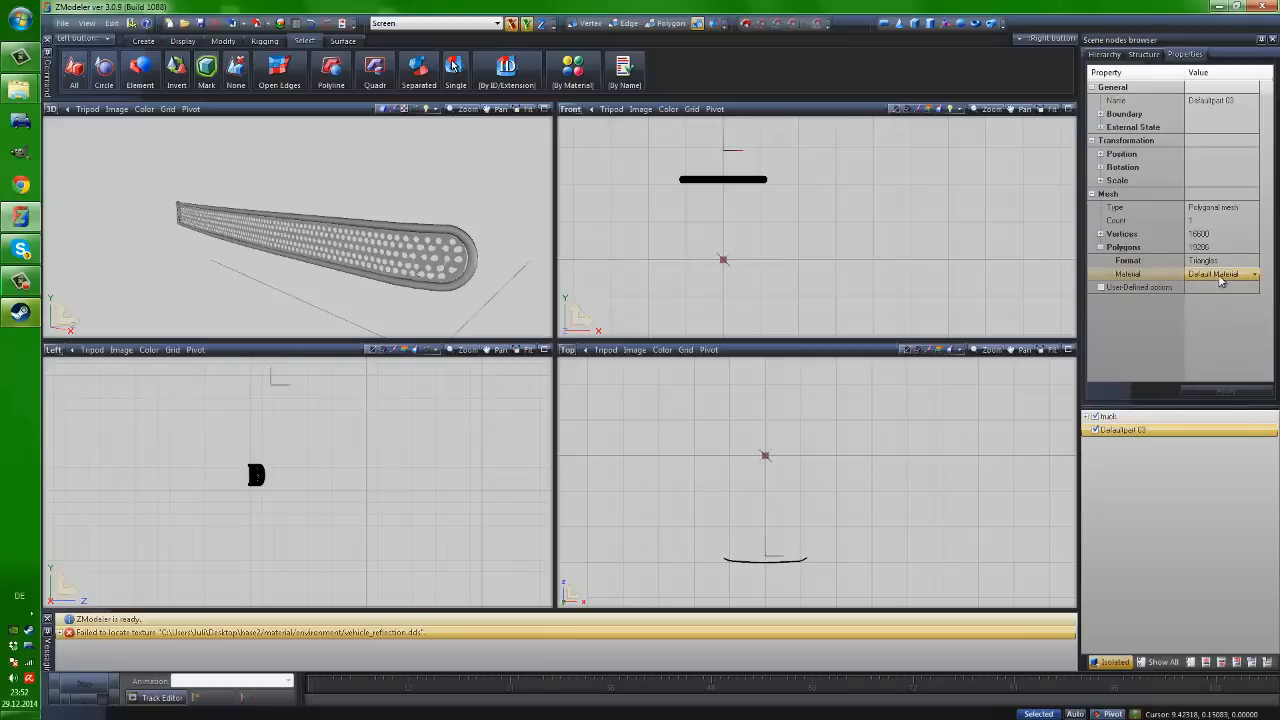
scroll(418, 268, "down", 2)
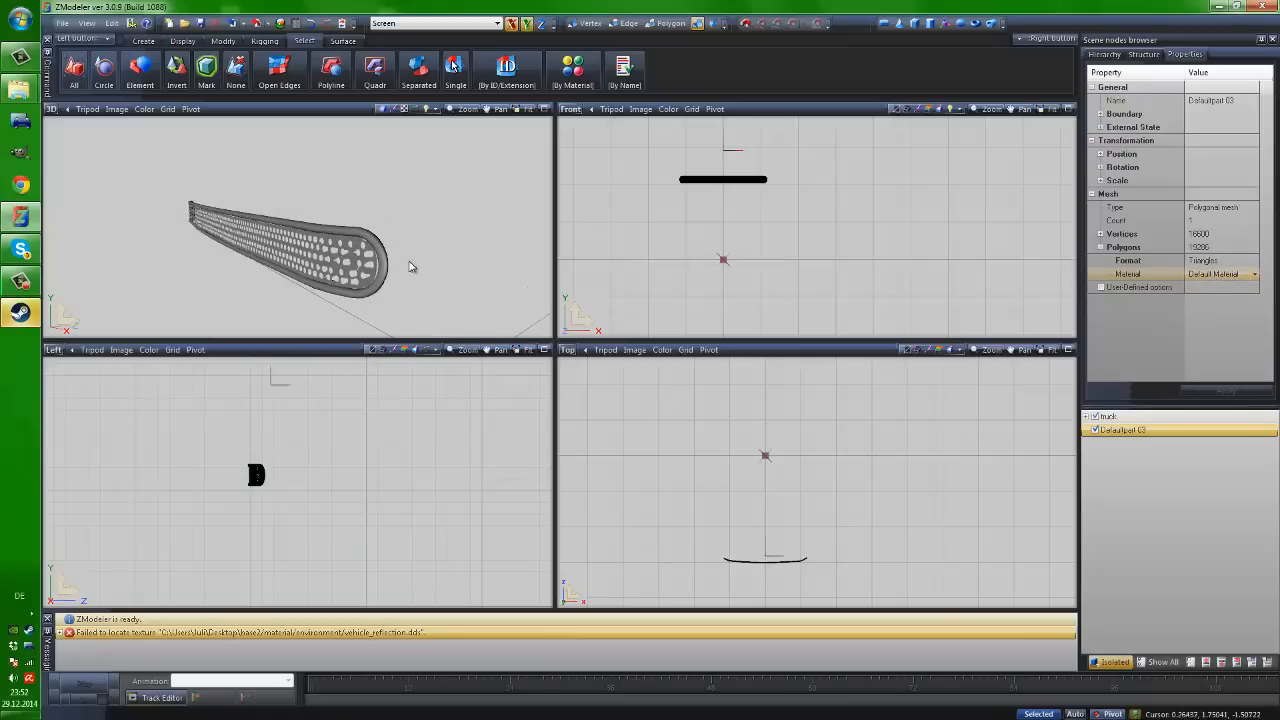
scroll(264, 218, "down", 2)
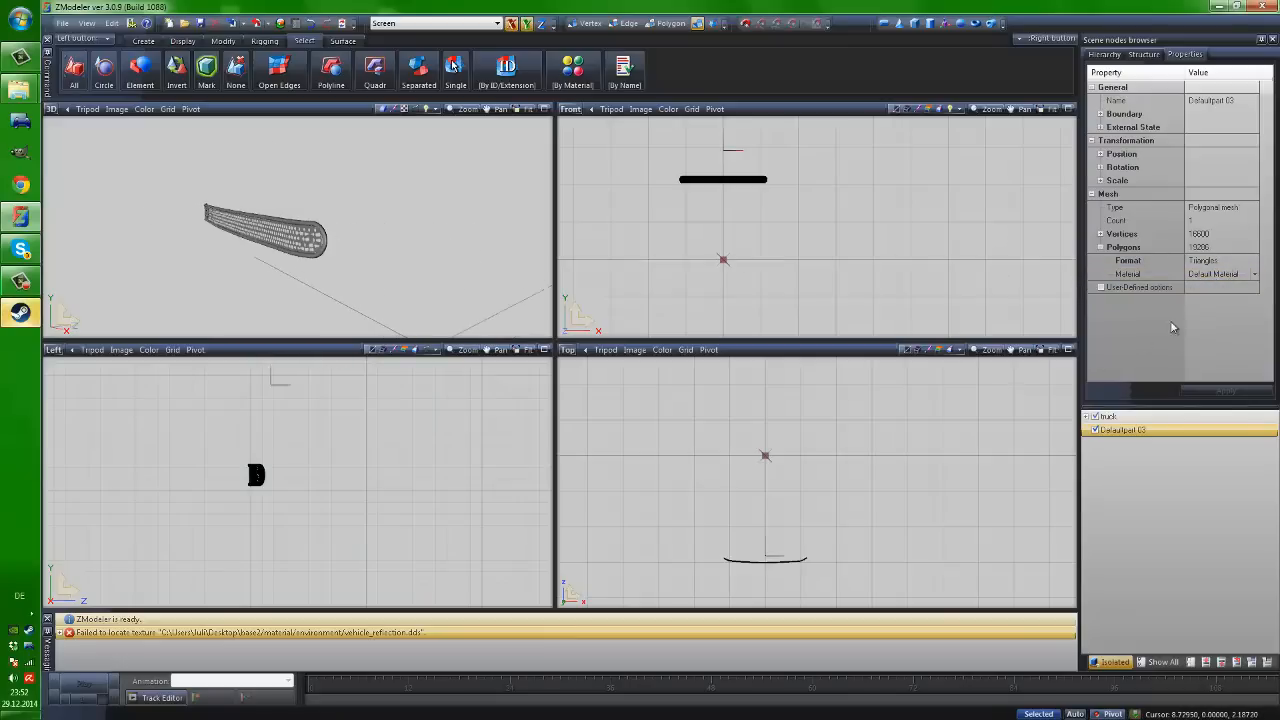
left_click(1204, 274)
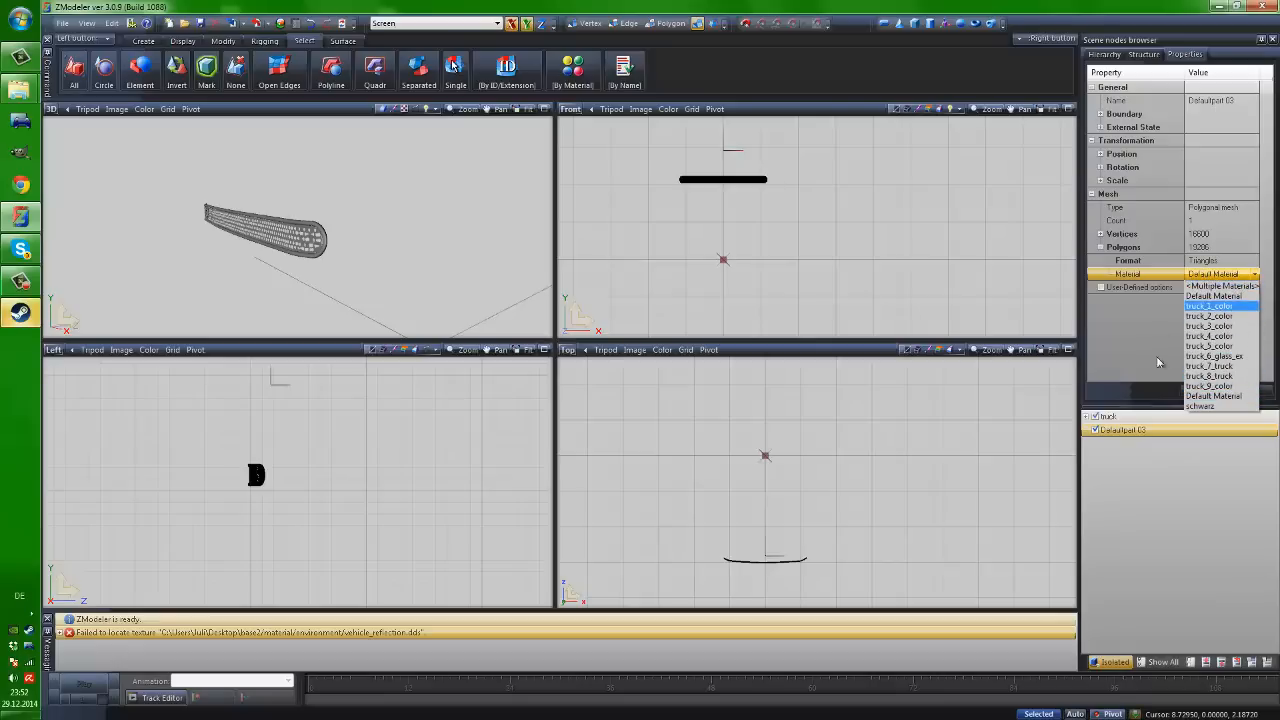
left_click(280, 27)
left_click(280, 23)
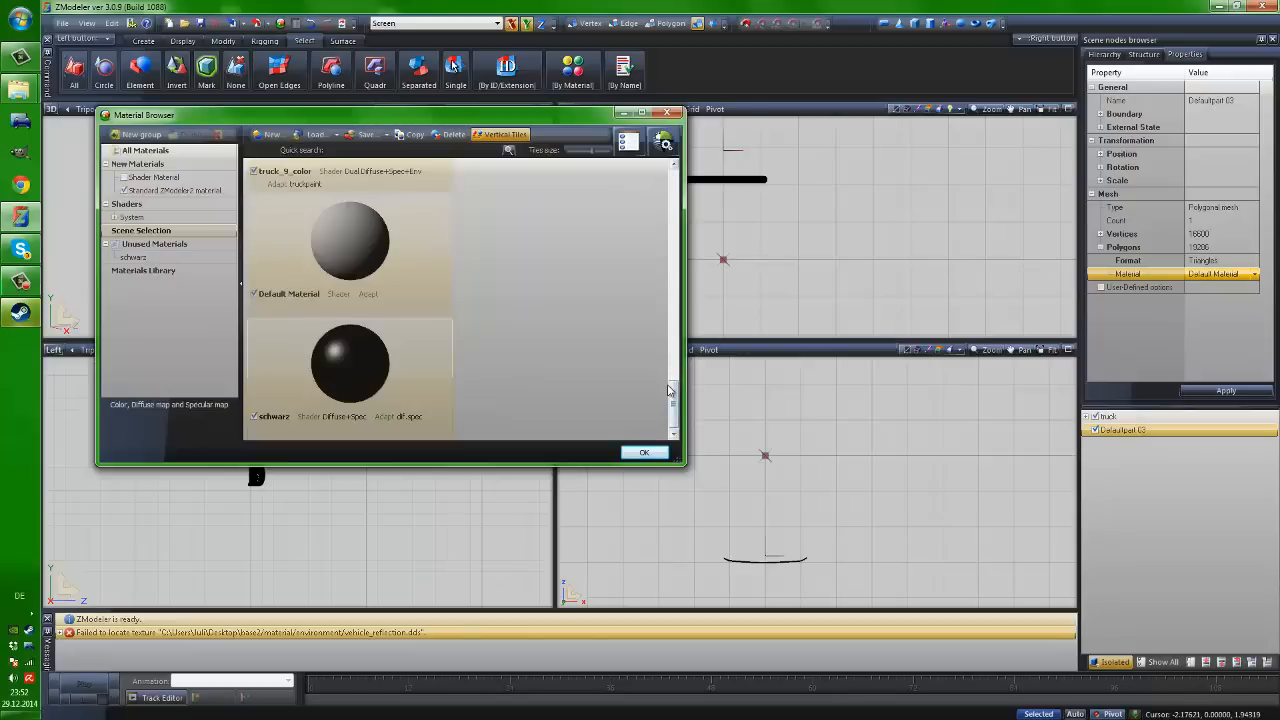
left_click_drag(673, 396, 673, 231)
left_click(667, 113)
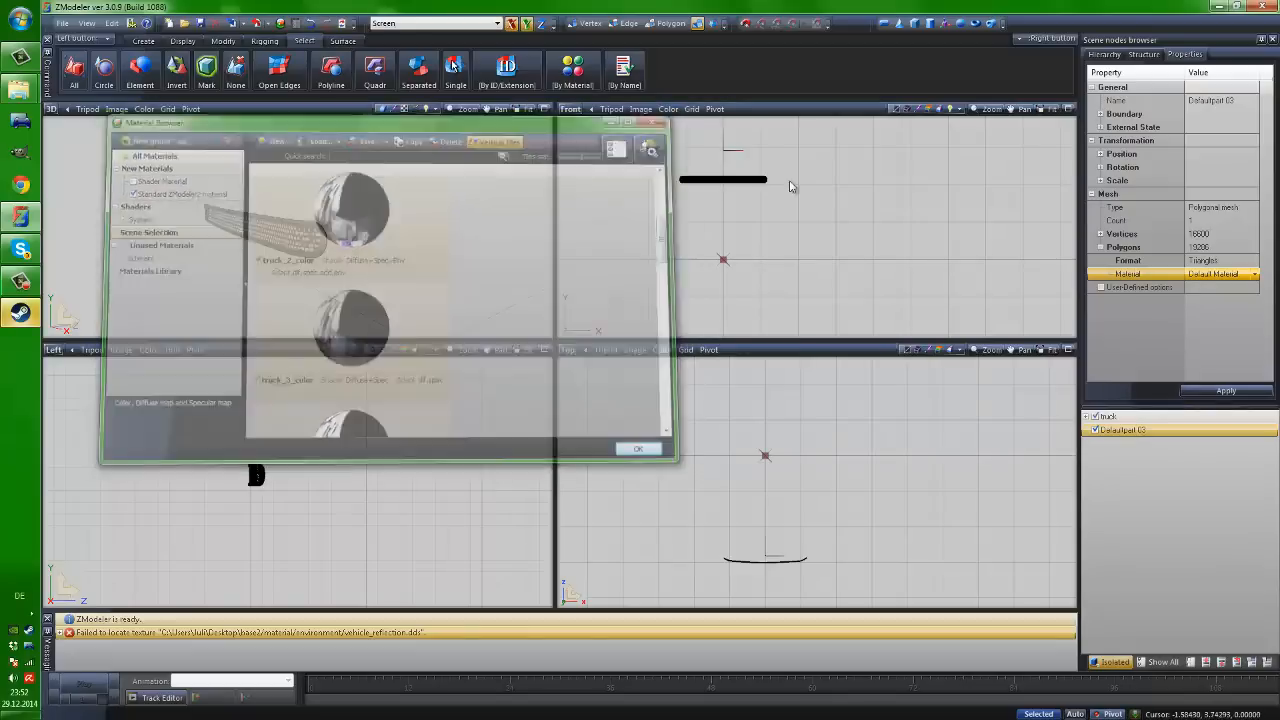
Assign the schwarz material to the stone guard's polygons and apply the change
left_click(1254, 274)
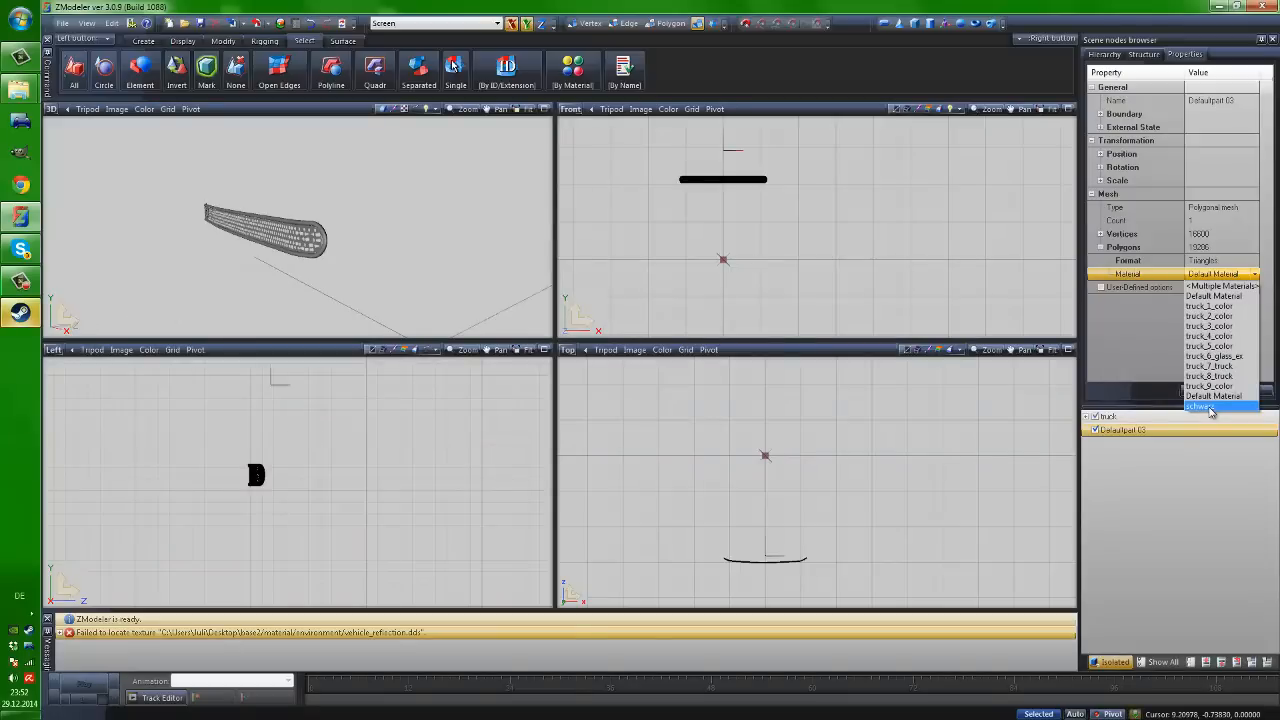
left_click(1208, 406)
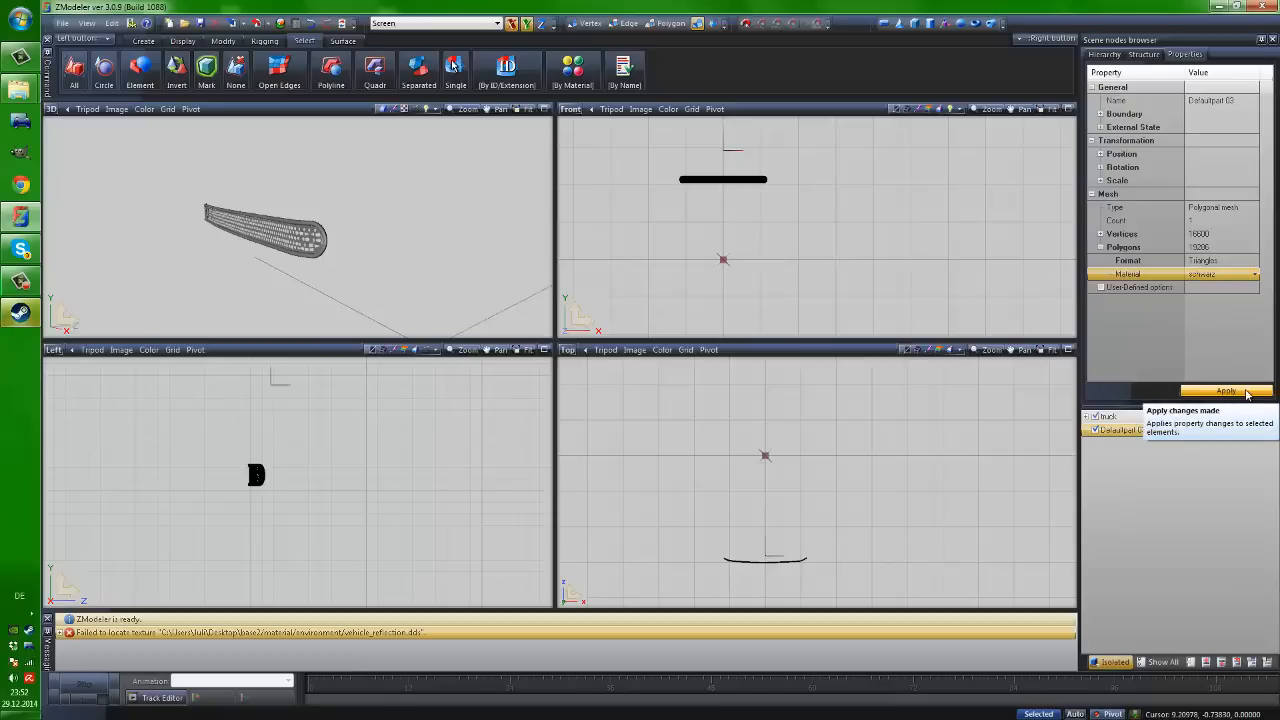
middle_click_drag(274, 227, 306, 204)
scroll(307, 226, "up", 2)
scroll(306, 204, "down", 2)
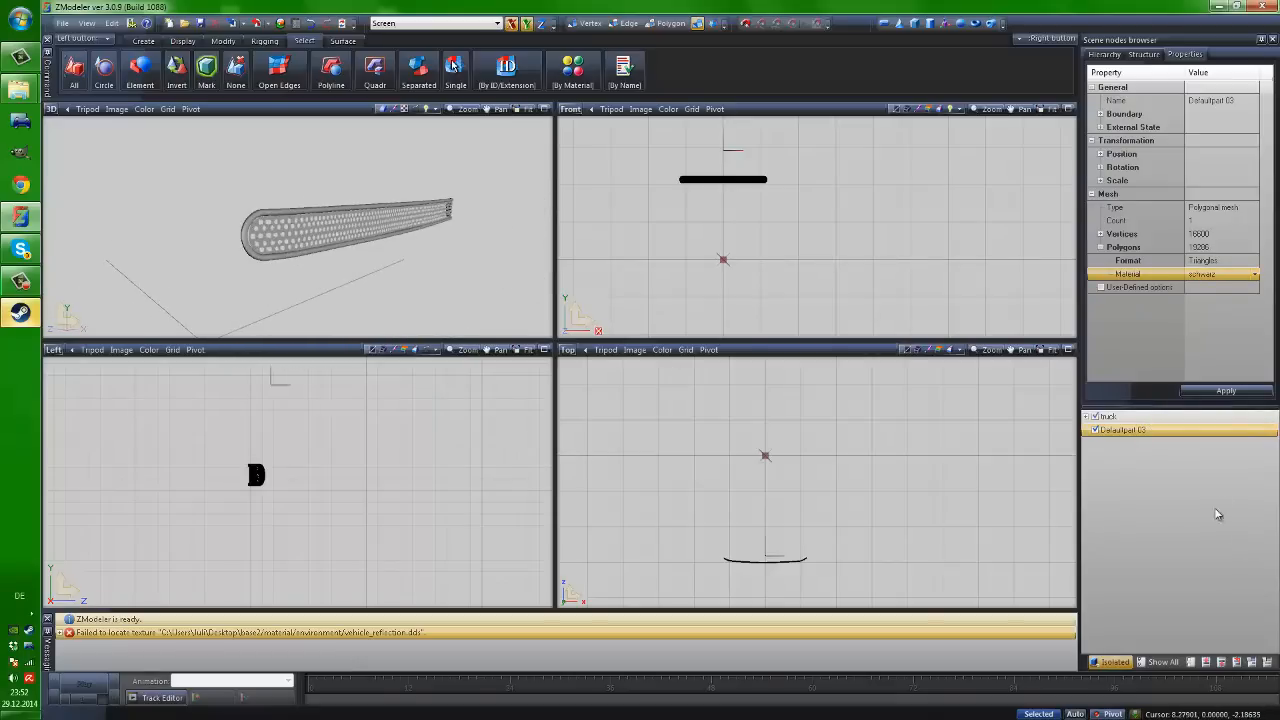
left_click(1228, 392)
scroll(390, 230, "up", 3)
middle_click_drag(405, 233, 280, 234)
scroll(310, 232, "down", 2)
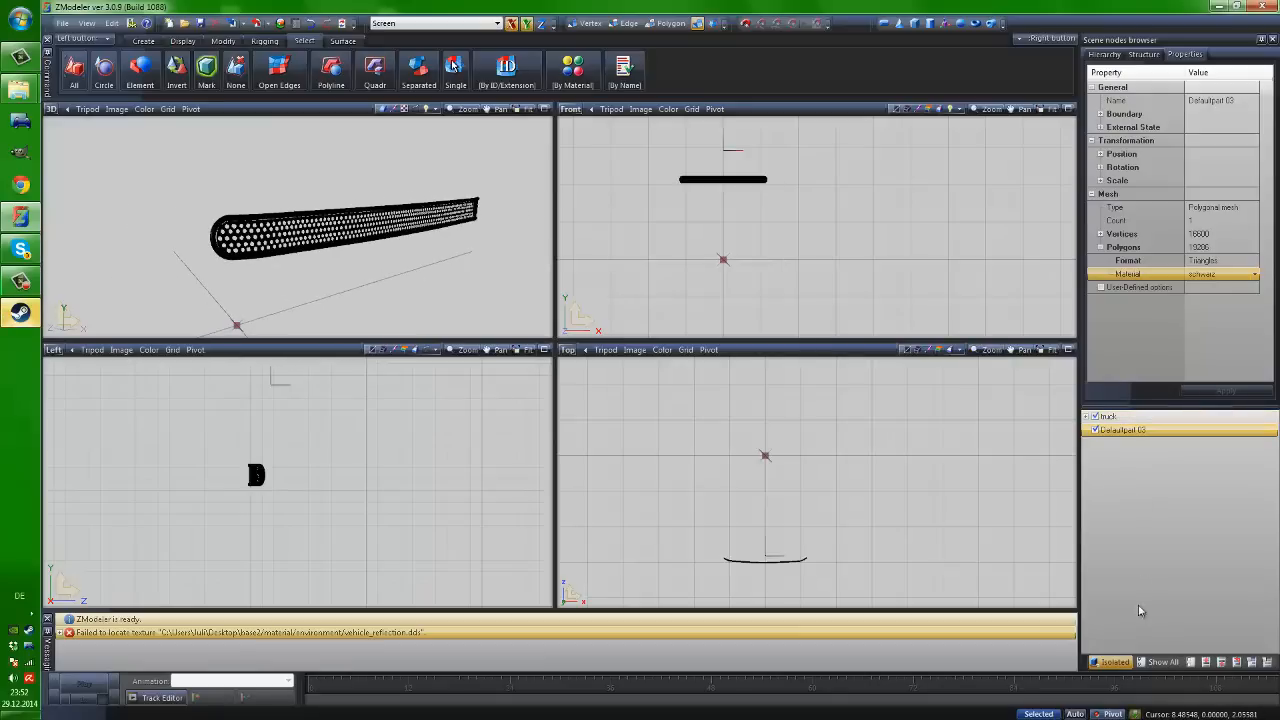
End the isolation and examine how the stone guard sits on the truck cab from several sides
left_click(1113, 663)
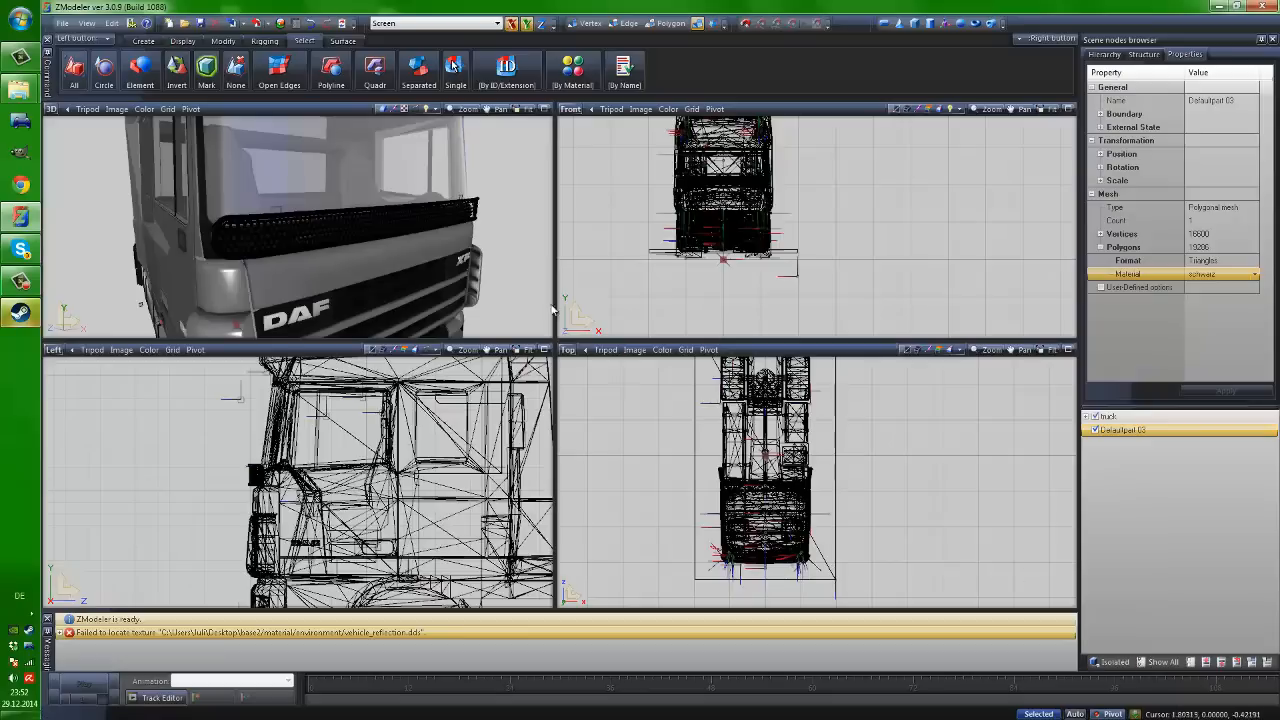
middle_click_drag(312, 200, 335, 175)
scroll(335, 175, "down", 5)
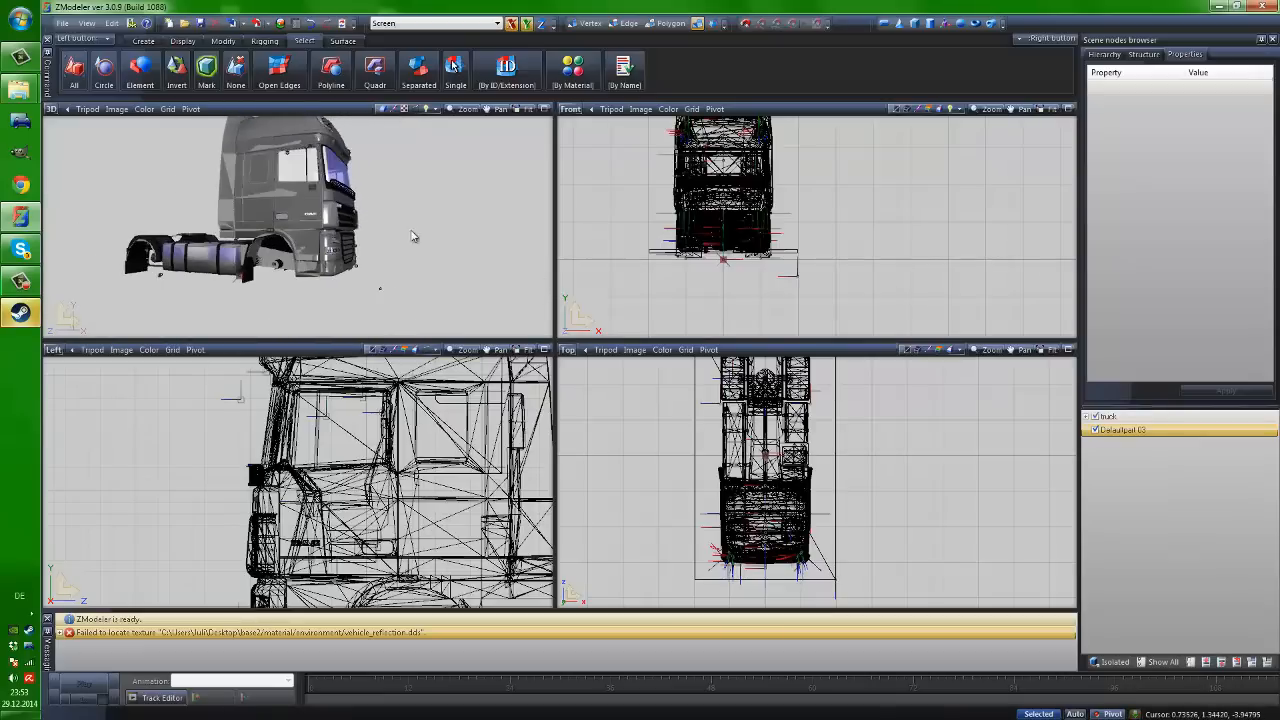
scroll(343, 198, "up", 8)
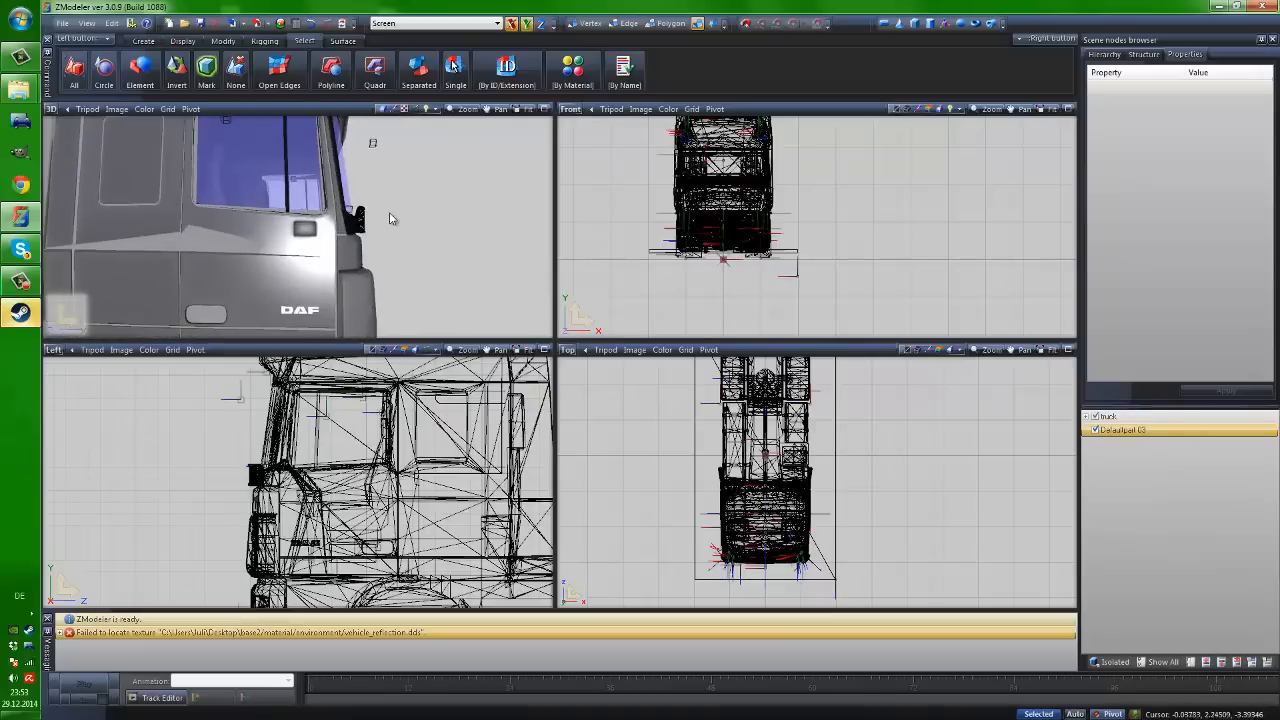
scroll(337, 232, "up", 3)
middle_click_drag(332, 224, 241, 165)
scroll(309, 228, "down", 3)
scroll(385, 212, "down", 3)
scroll(352, 238, "down", 4)
scroll(352, 238, "down", 4)
scroll(338, 236, "up", 5)
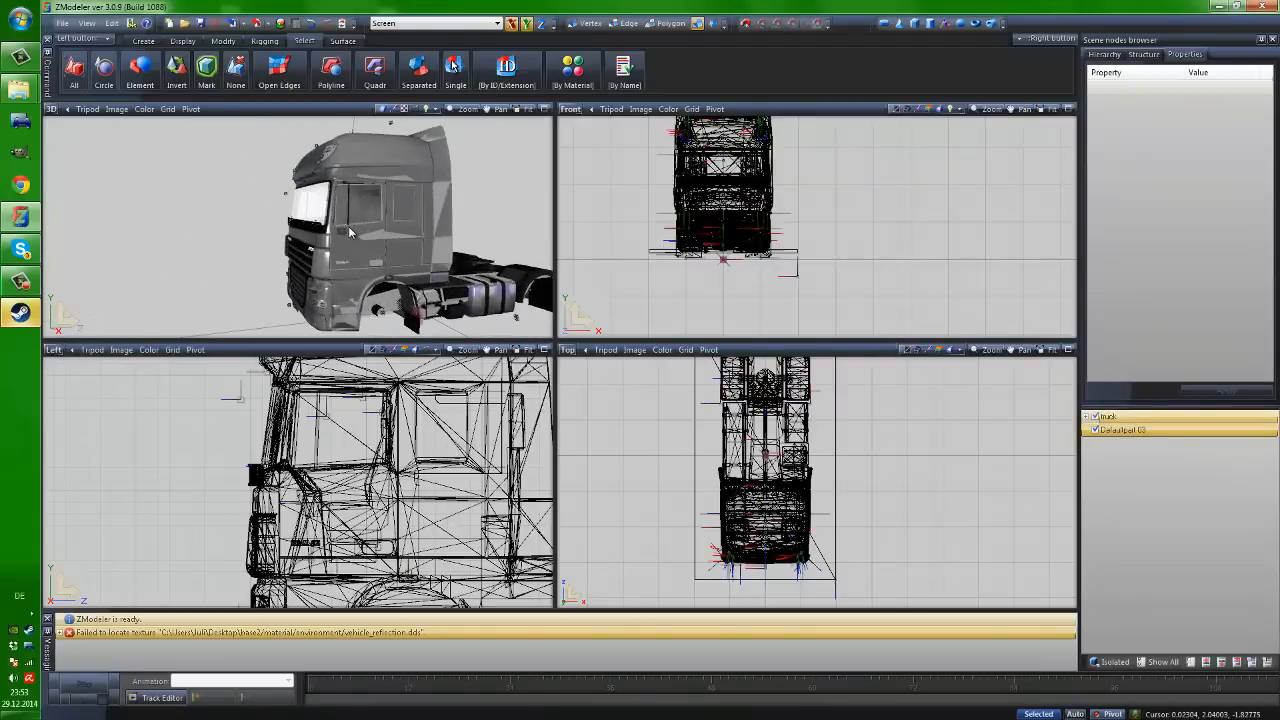
Expand the truck node and toggle the visibility of Cab_a to check which parts of the cab it contains
scroll(346, 232, "down", 2)
middle_click_drag(346, 232, 388, 242)
left_click(1135, 432)
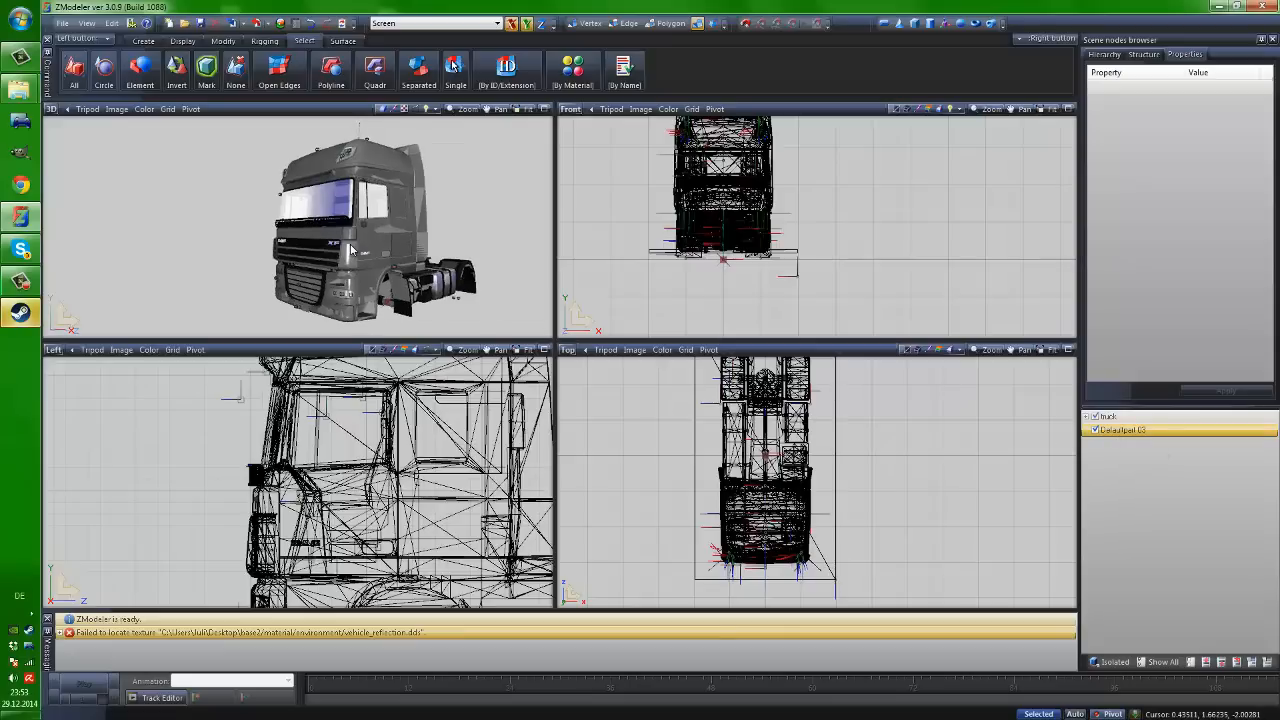
scroll(338, 252, "up", 5)
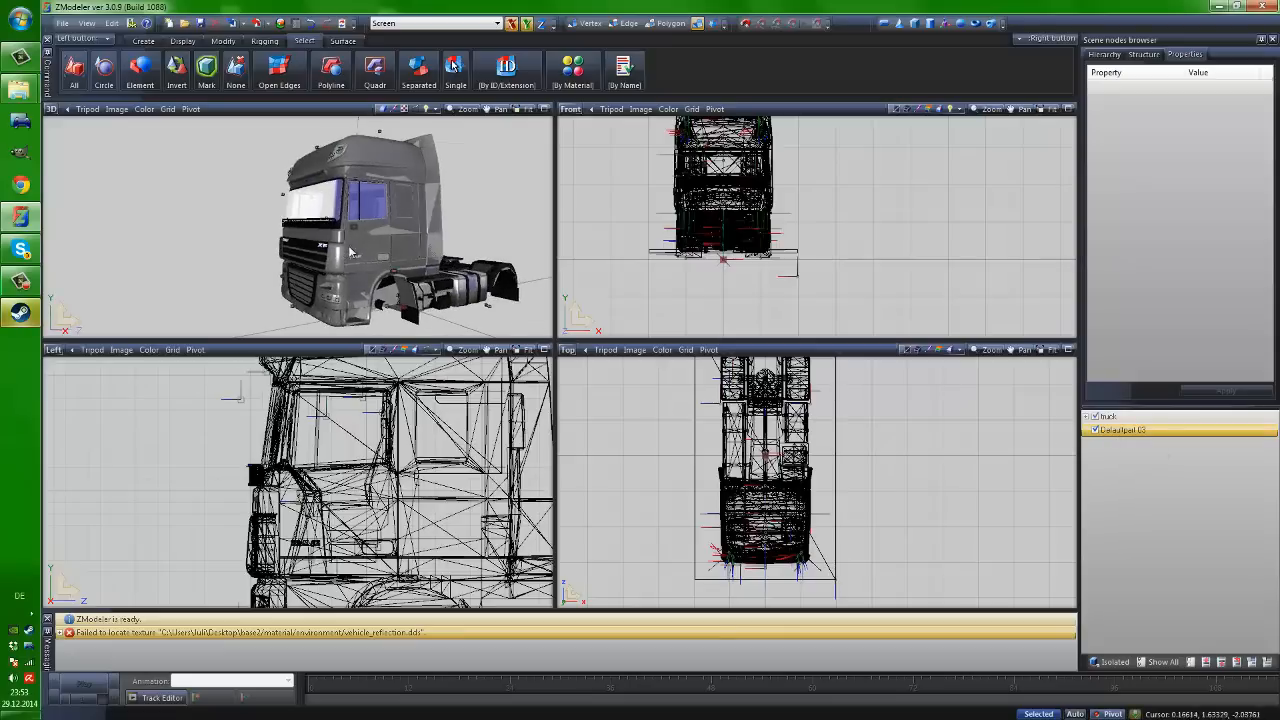
left_click(1086, 416)
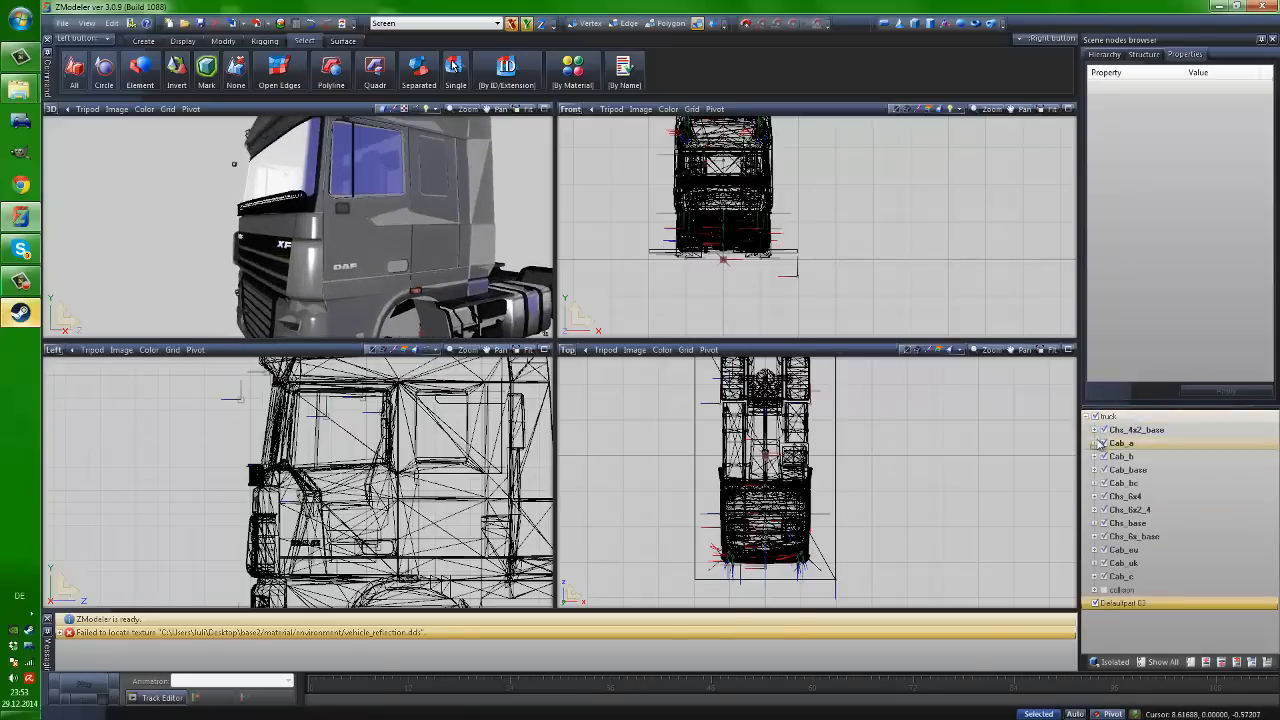
scroll(365, 220, "down", 5)
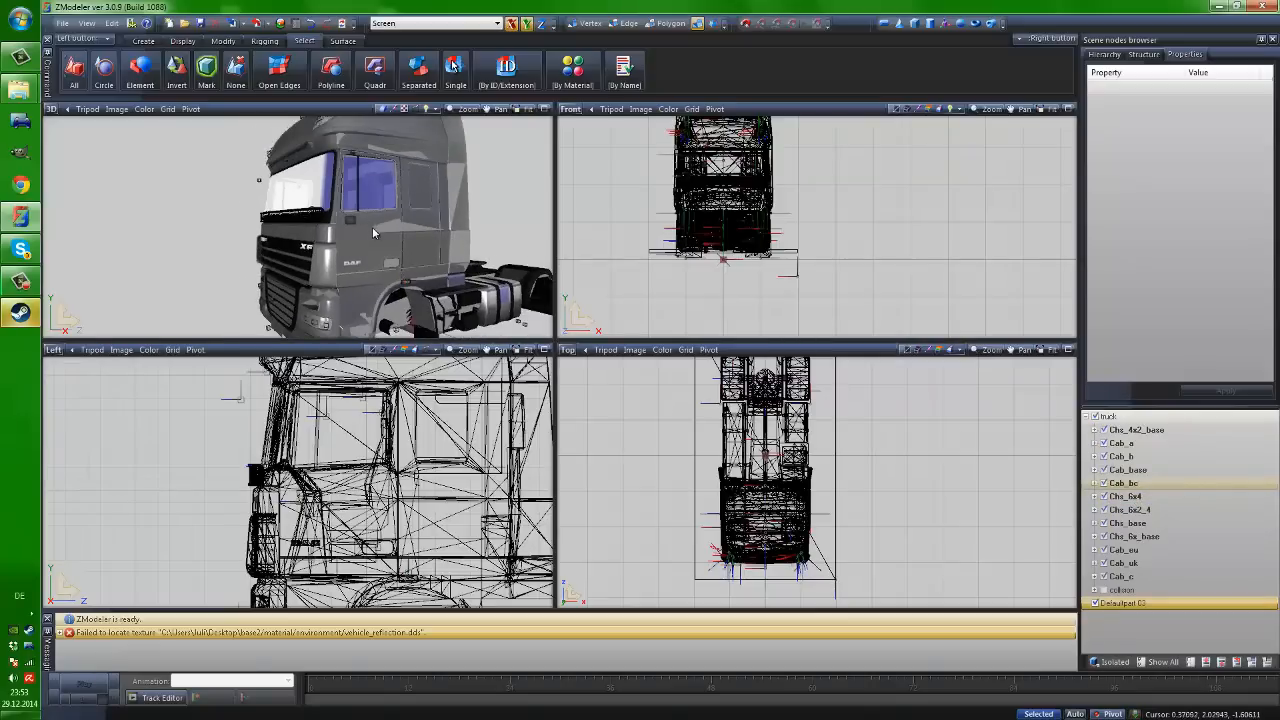
left_click(1104, 444)
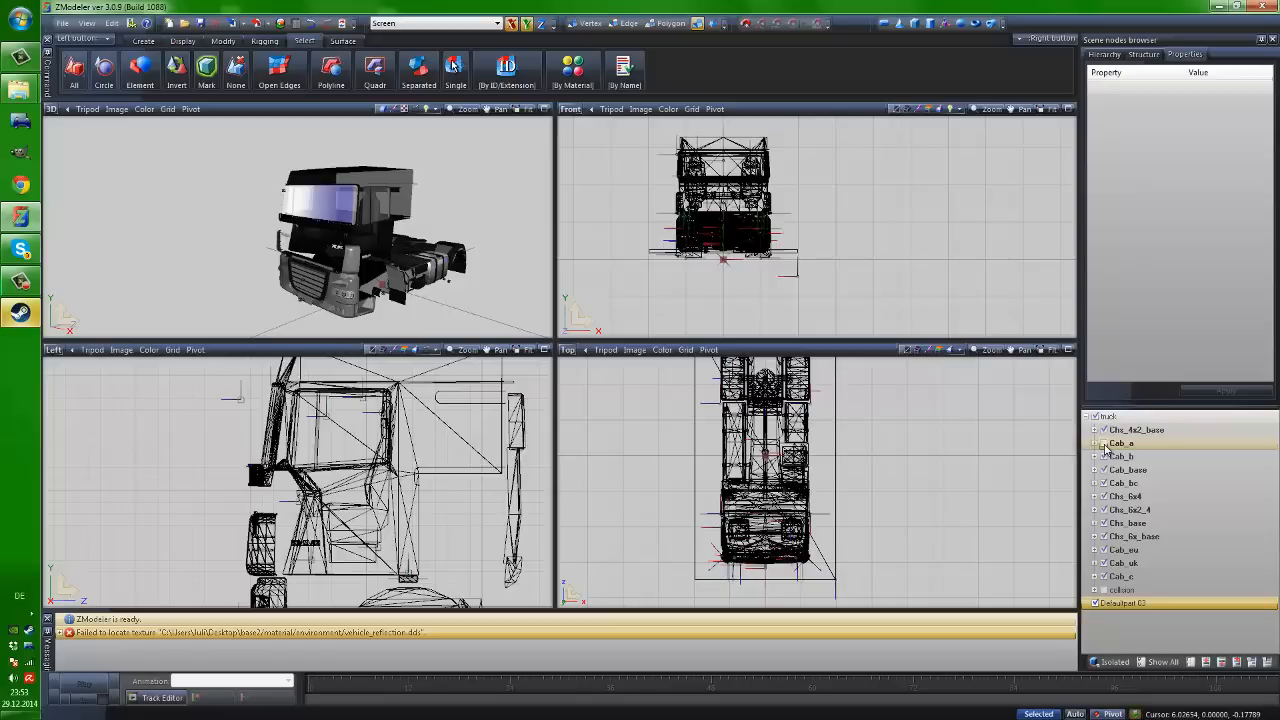
left_click(1104, 446)
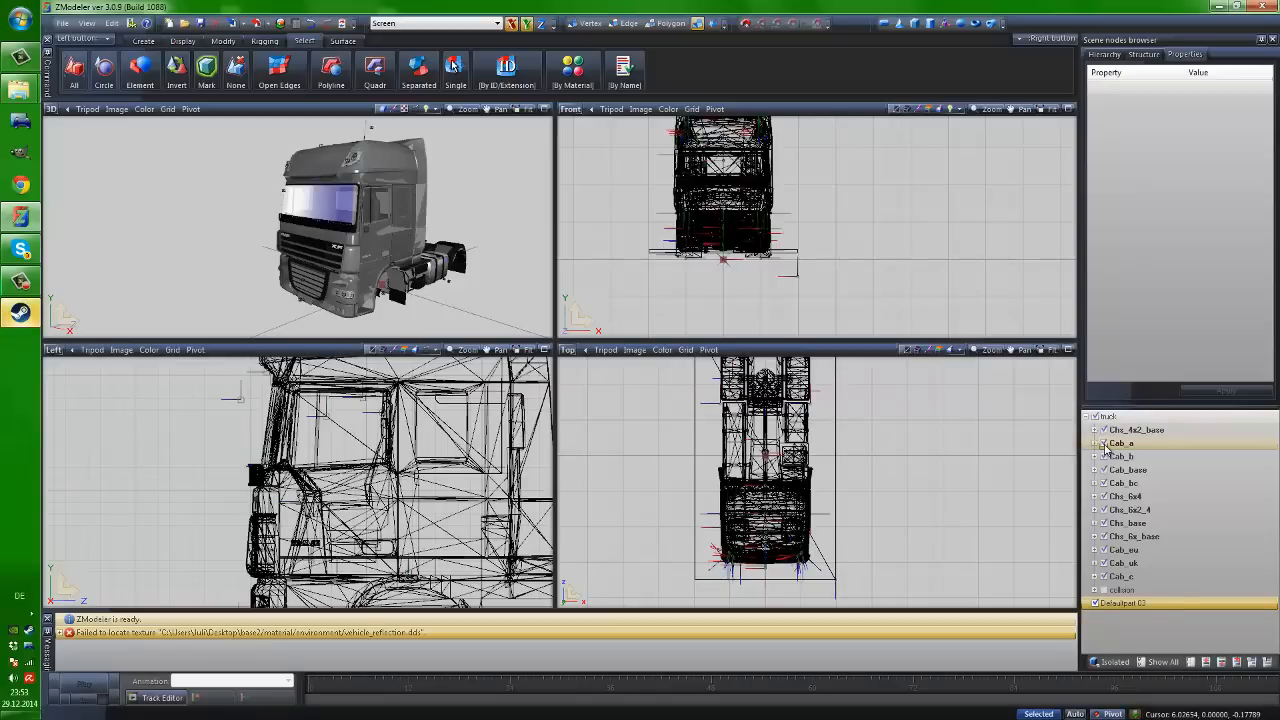
right_click(1104, 455)
left_click(1104, 455)
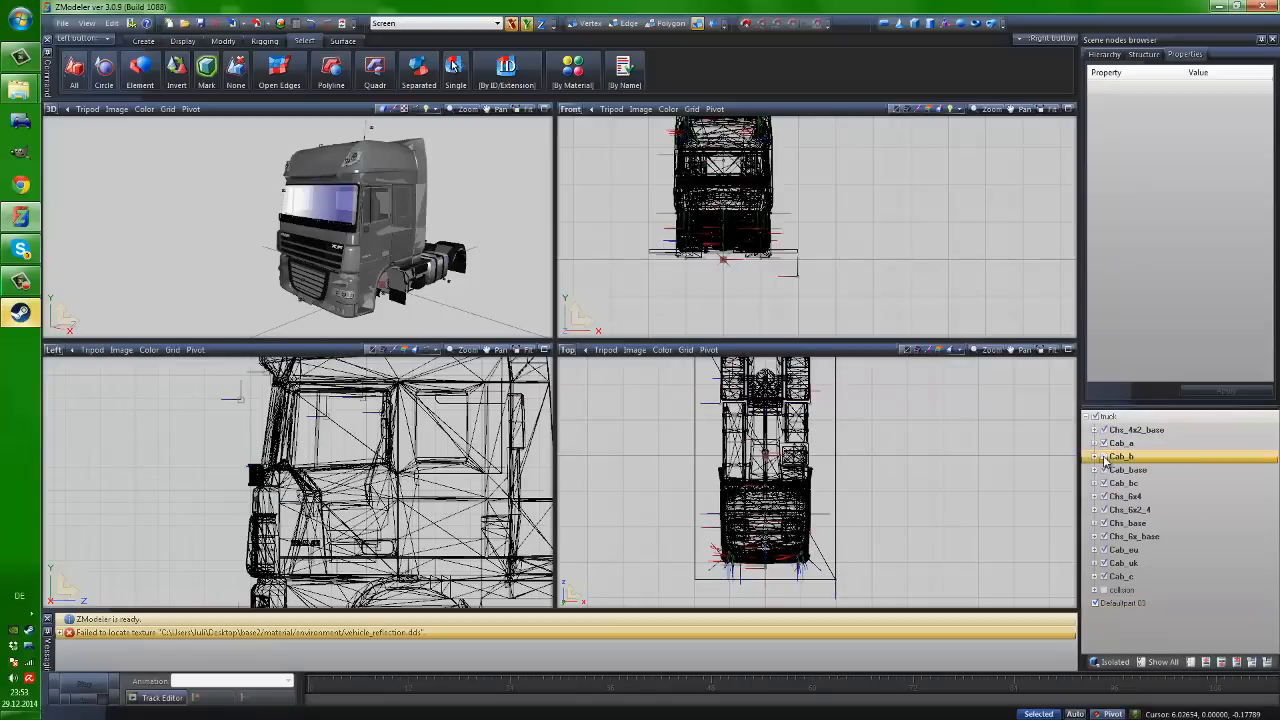
Show the scene's structure states and compare the A_cabin, B_cabin and C_cabin variants, finishing with A_cabin active
left_click(1143, 54)
left_click(1138, 88)
left_click(1175, 88)
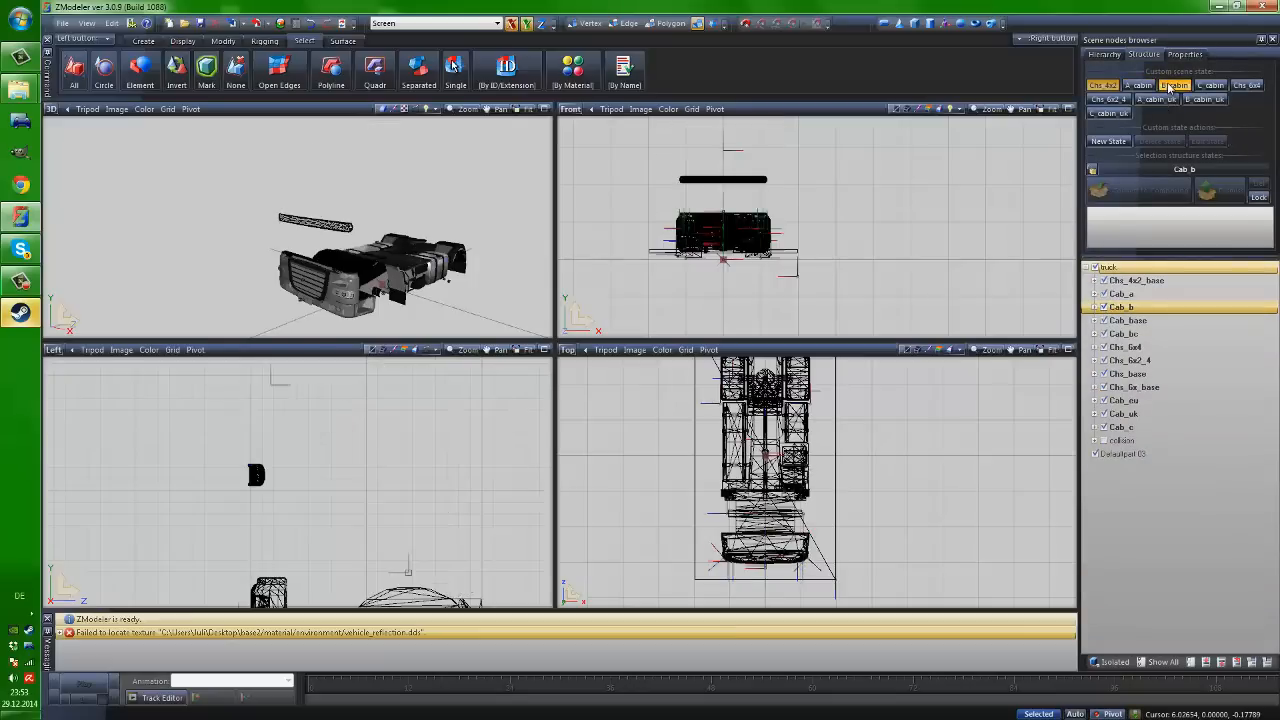
left_click(1175, 88)
left_click(1211, 86)
left_click(1211, 86)
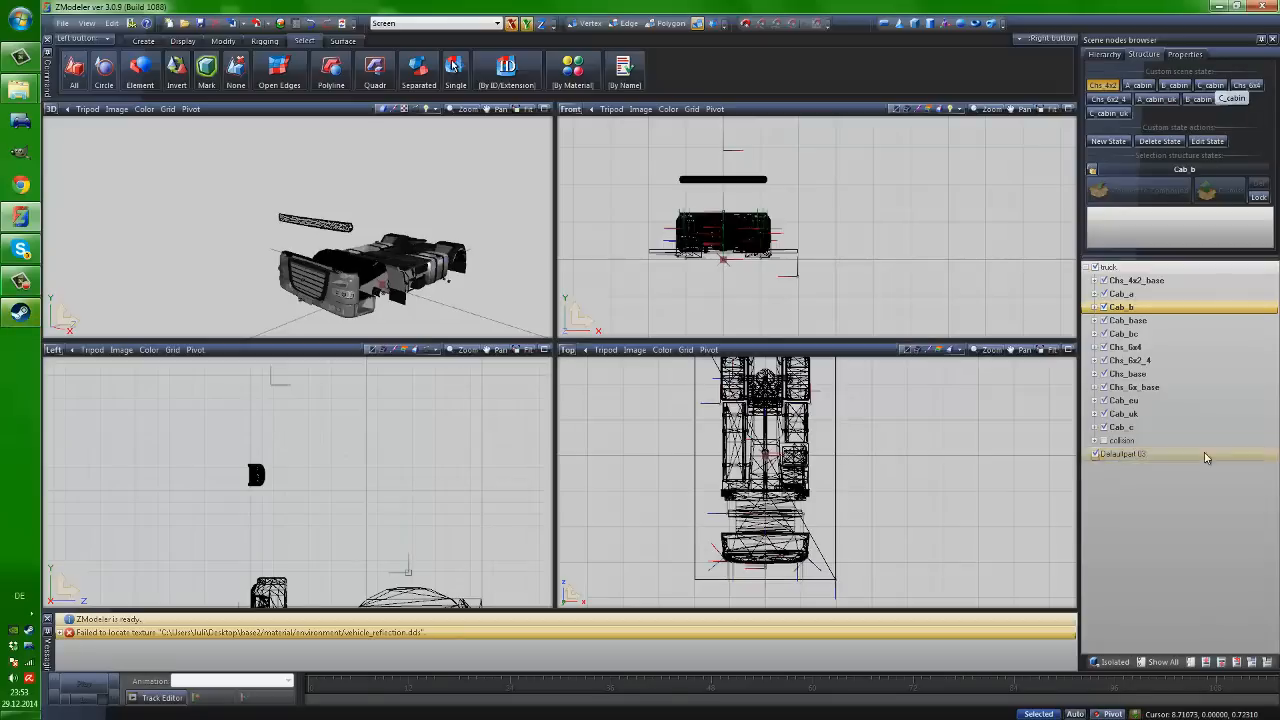
left_click(1138, 85)
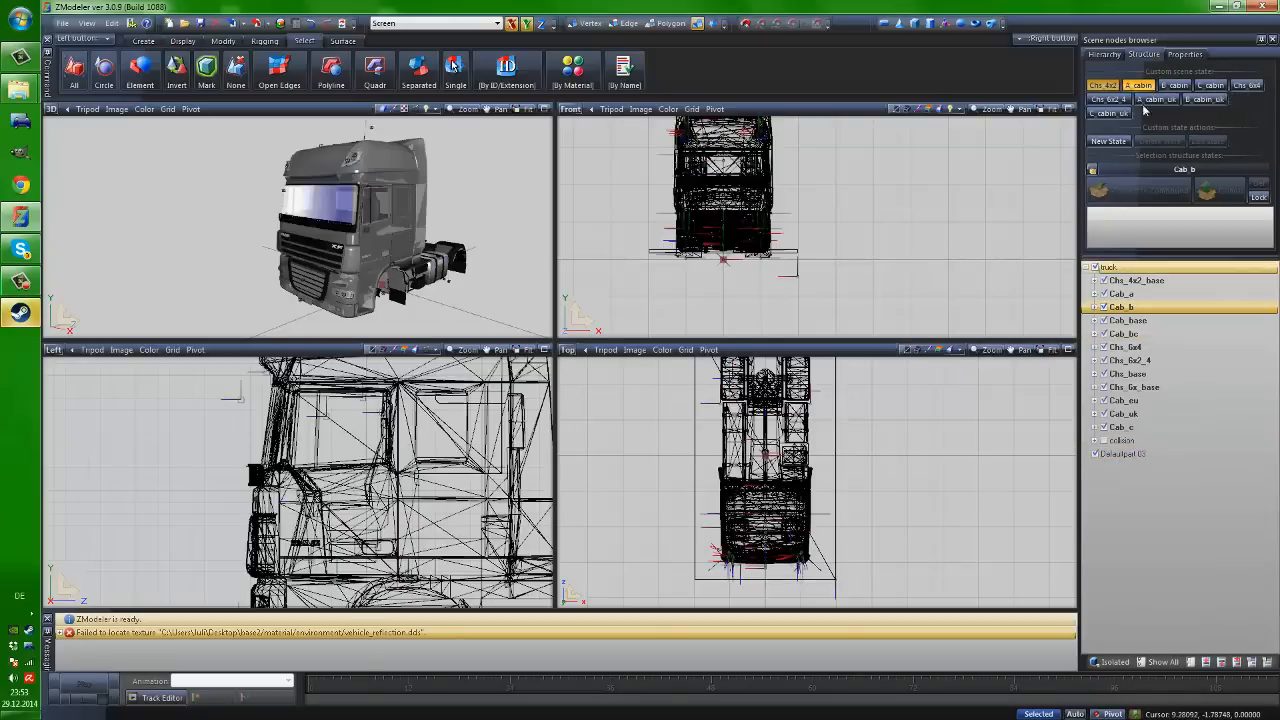
Examine the stone guard's fit below the windshield on the A_cabin variant from the front and both sides
scroll(352, 237, "up", 6)
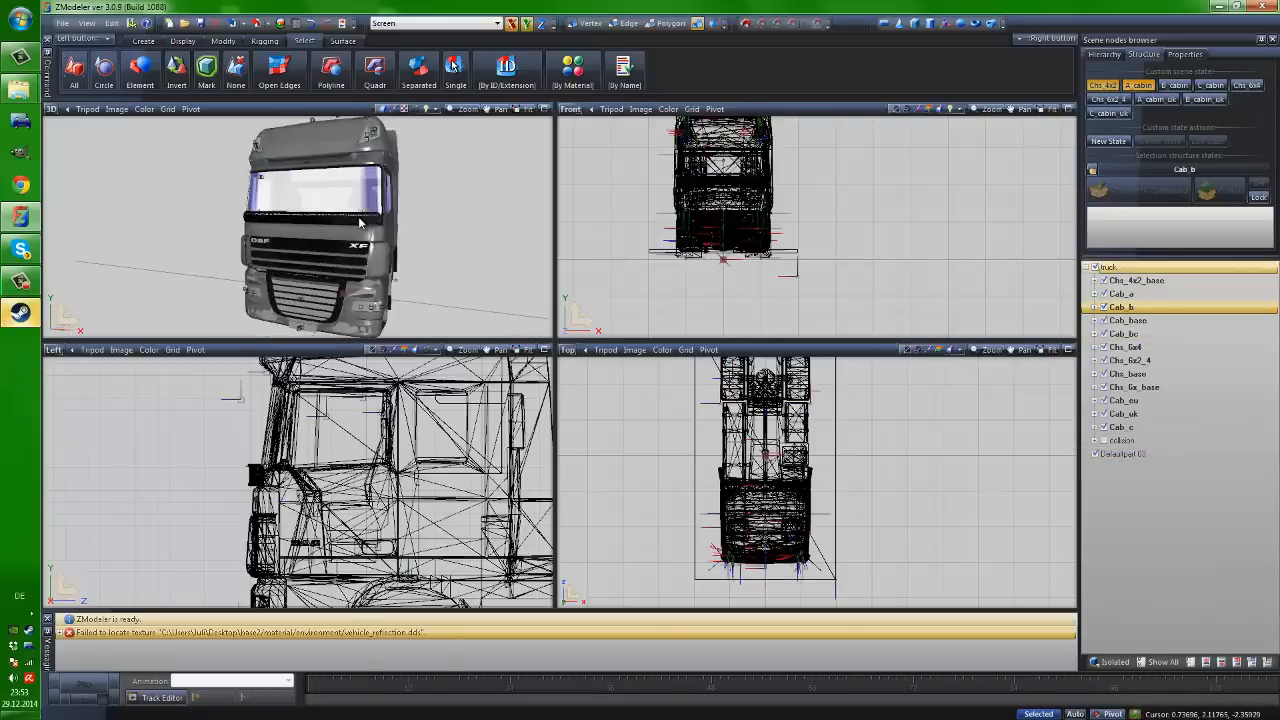
middle_click_drag(373, 218, 214, 209)
scroll(263, 210, "up", 7)
scroll(246, 213, "down", 8)
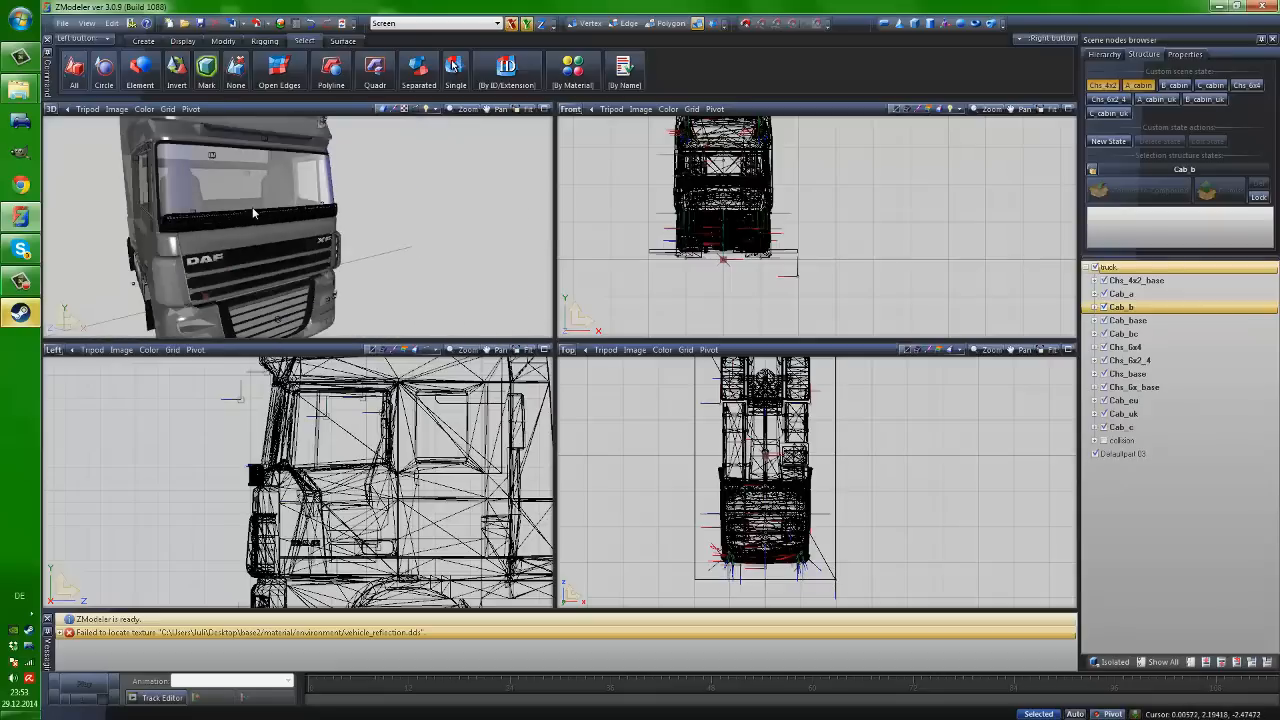
middle_click_drag(363, 328, 320, 215)
scroll(296, 217, "up", 6)
scroll(320, 215, "up", 3)
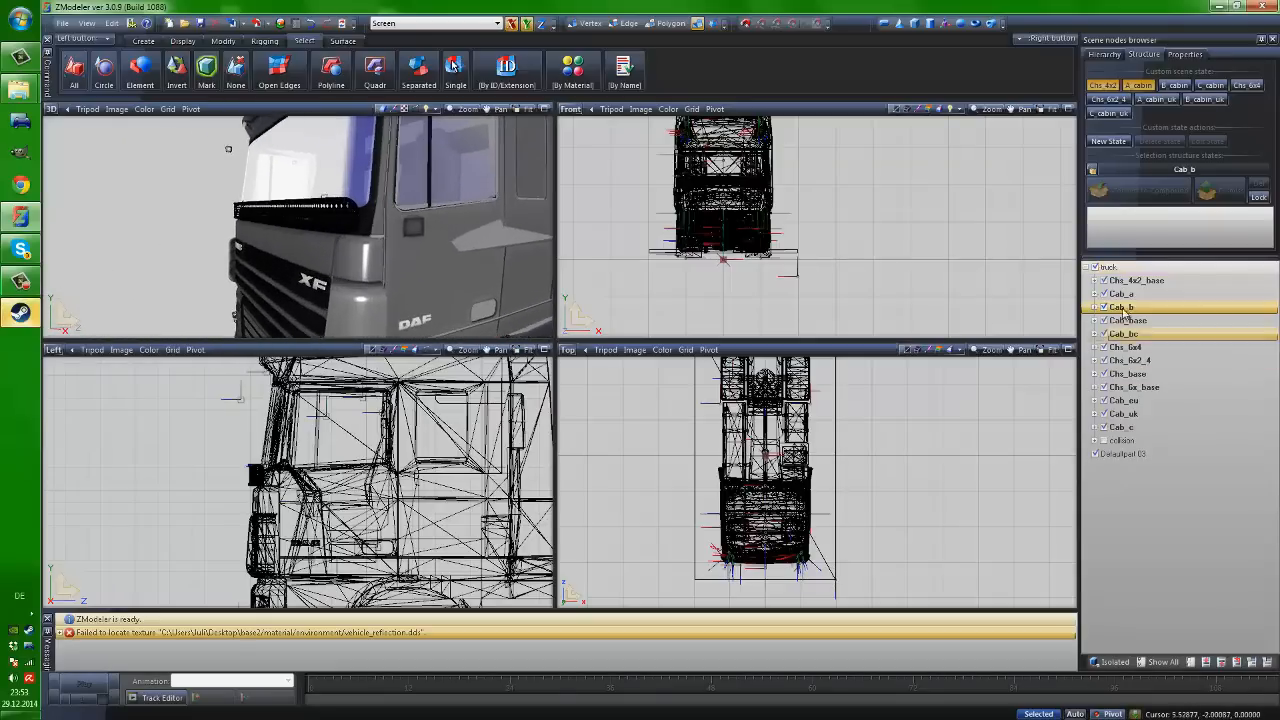
middle_click_drag(240, 220, 349, 231)
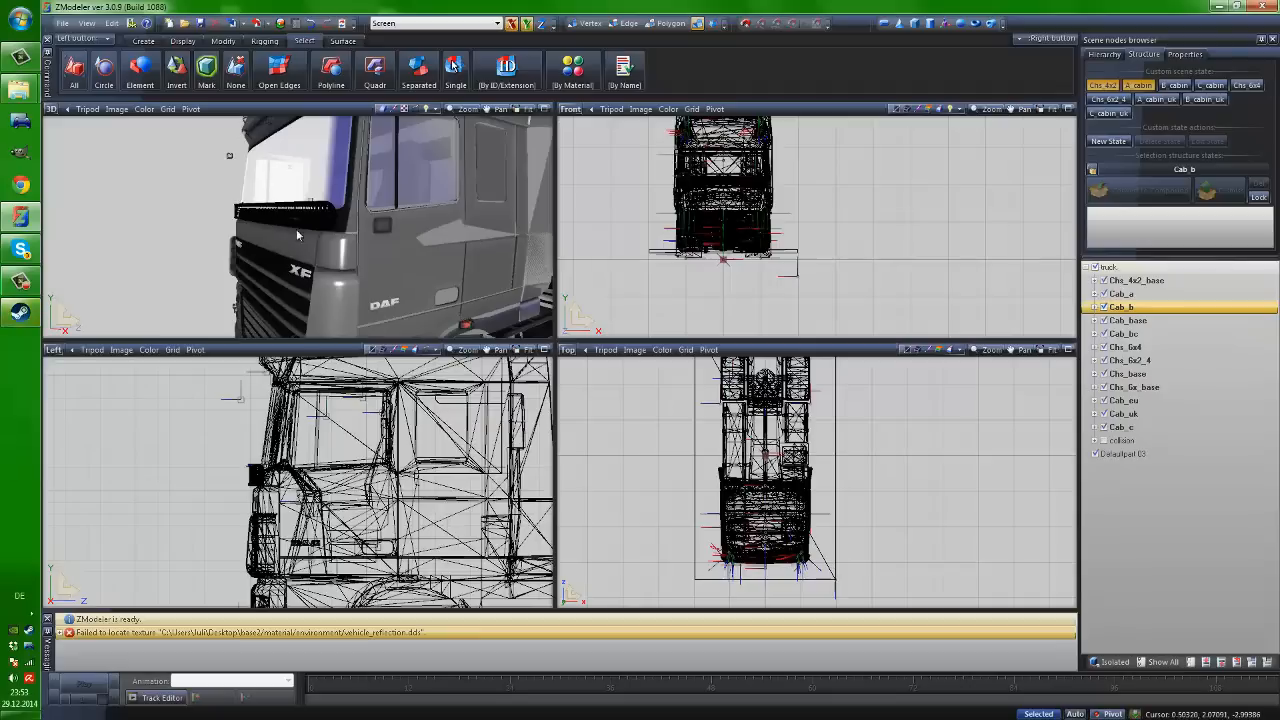
scroll(321, 238, "down", 8)
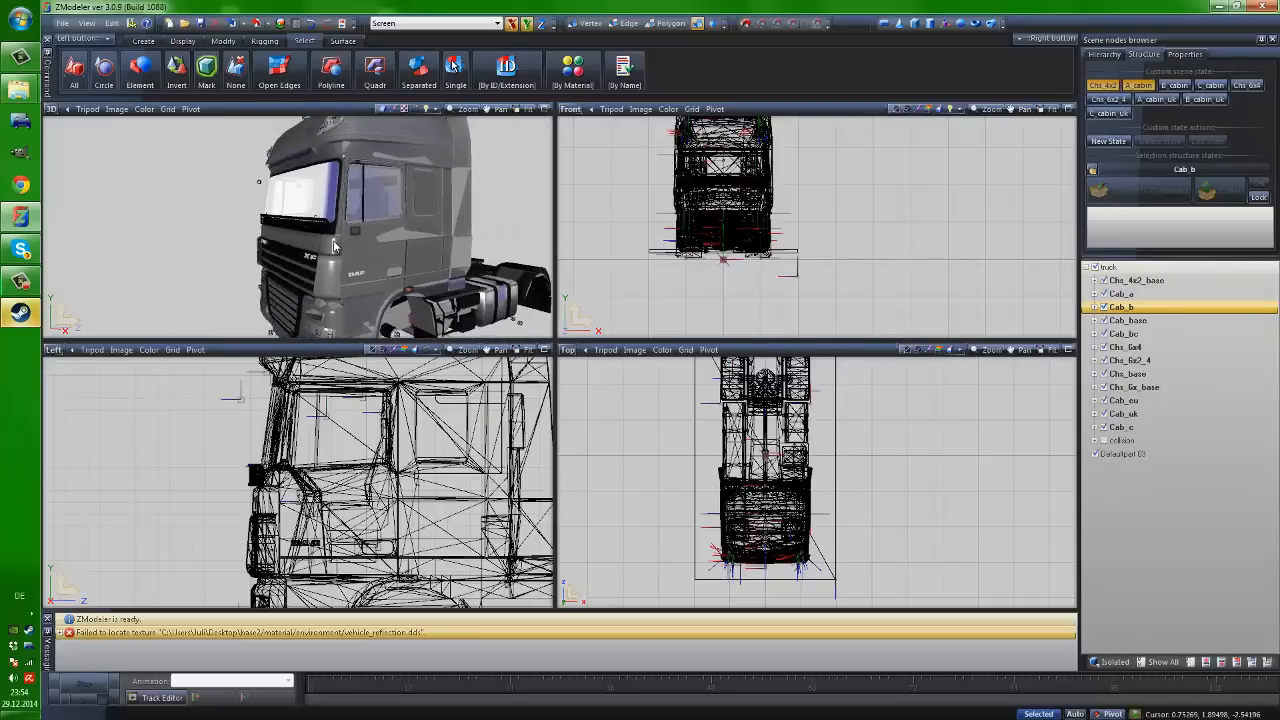
middle_click_drag(356, 219, 355, 268)
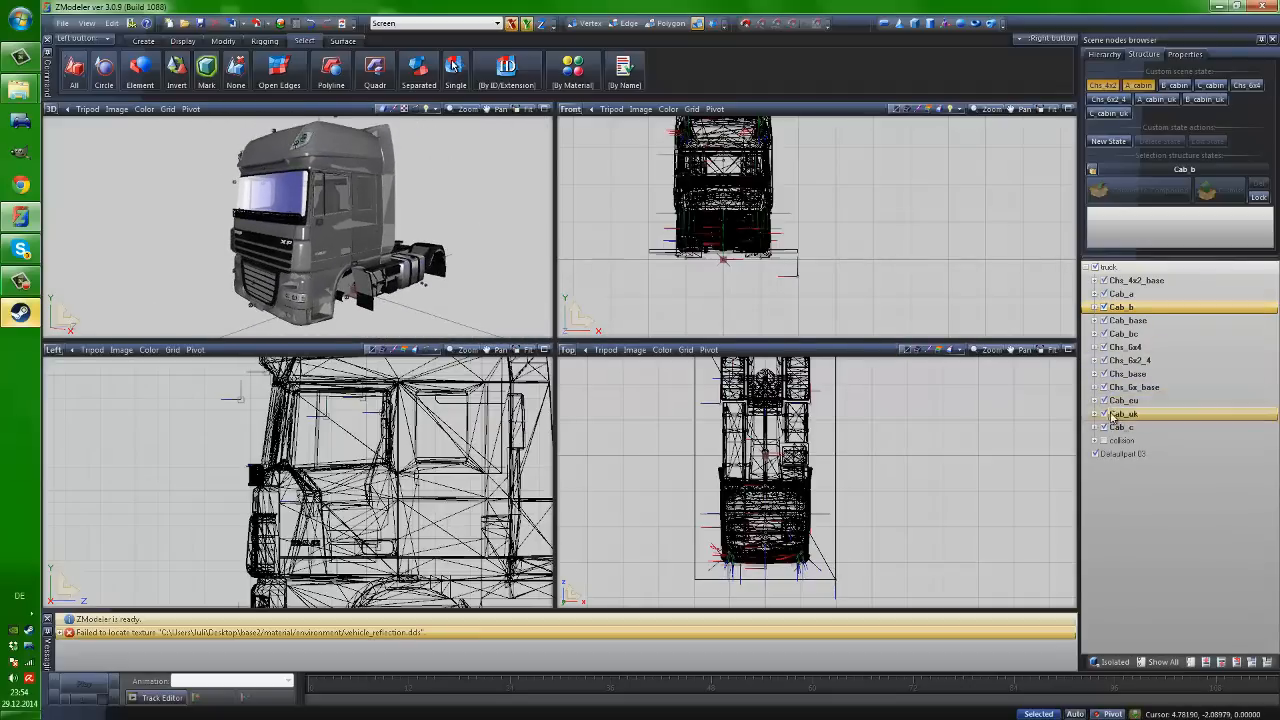
Inspect which structure states the Chs_base and Chs_4x2_base compounds are assigned to
left_click(1104, 401)
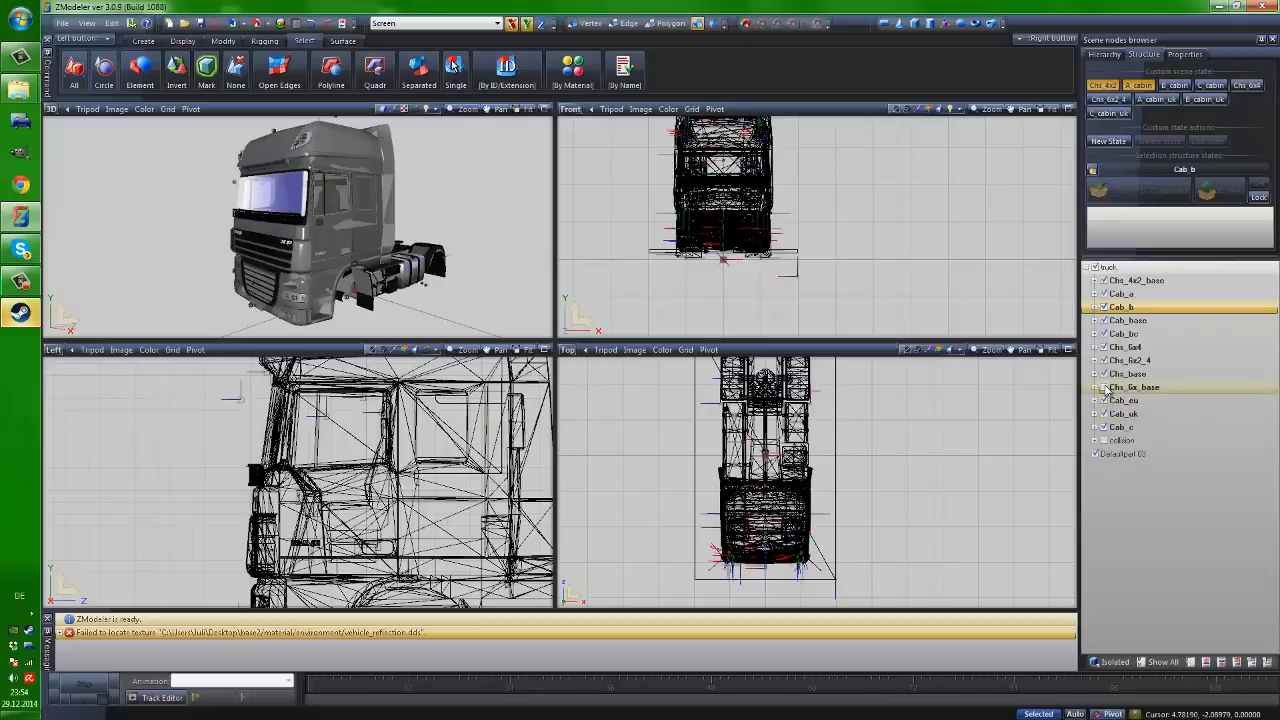
left_click(1101, 377)
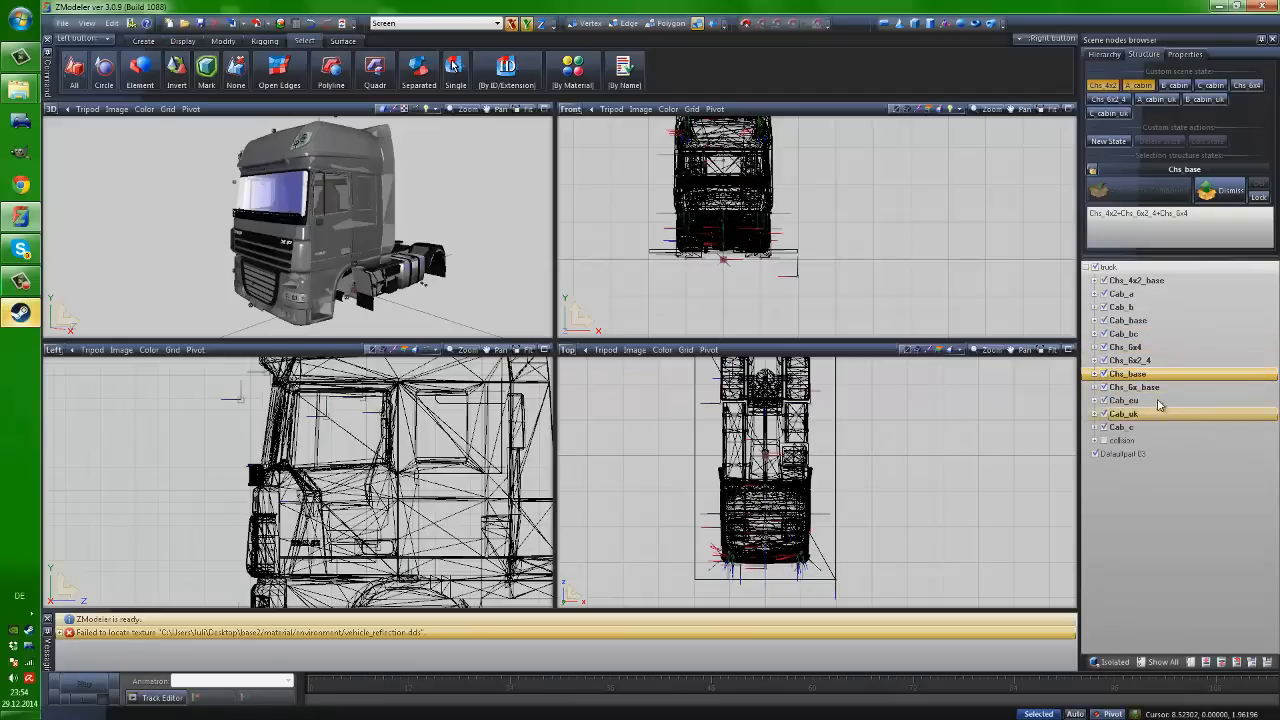
left_click(1117, 285)
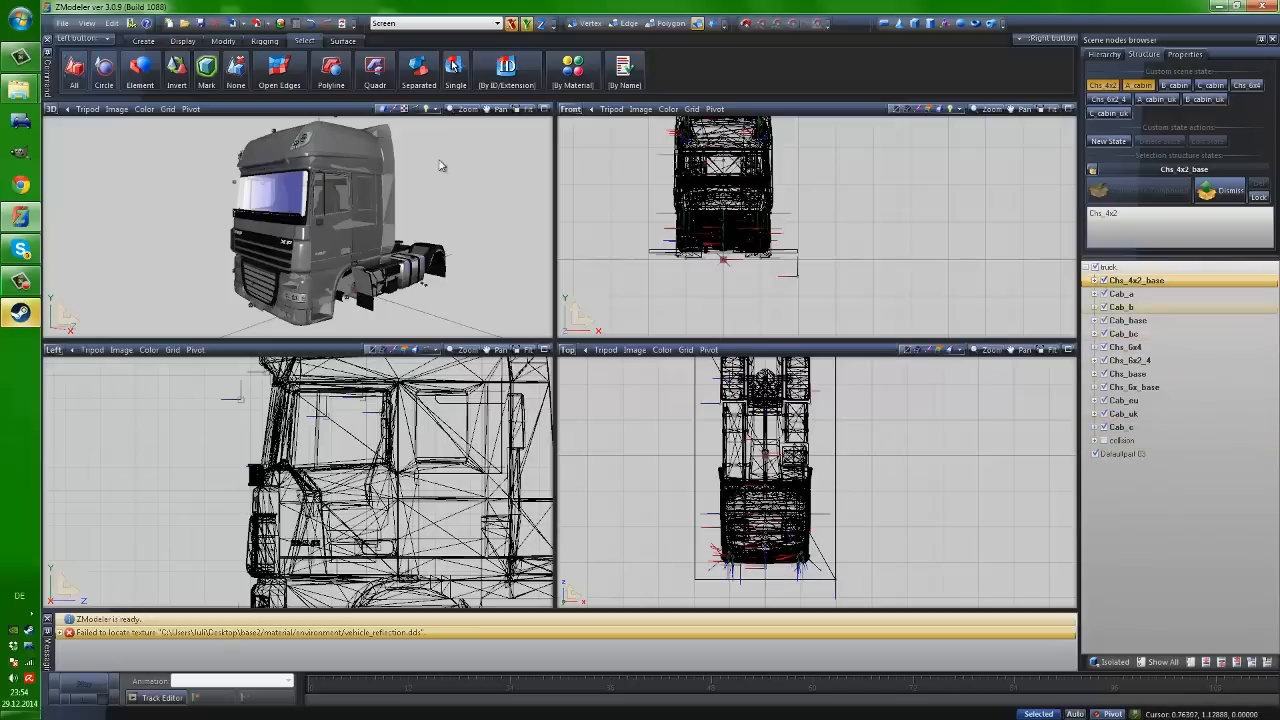
Expand the Cab_base compound and rename the mesh Defaultpart 03 as stoneguard
scroll(275, 222, "up", 2)
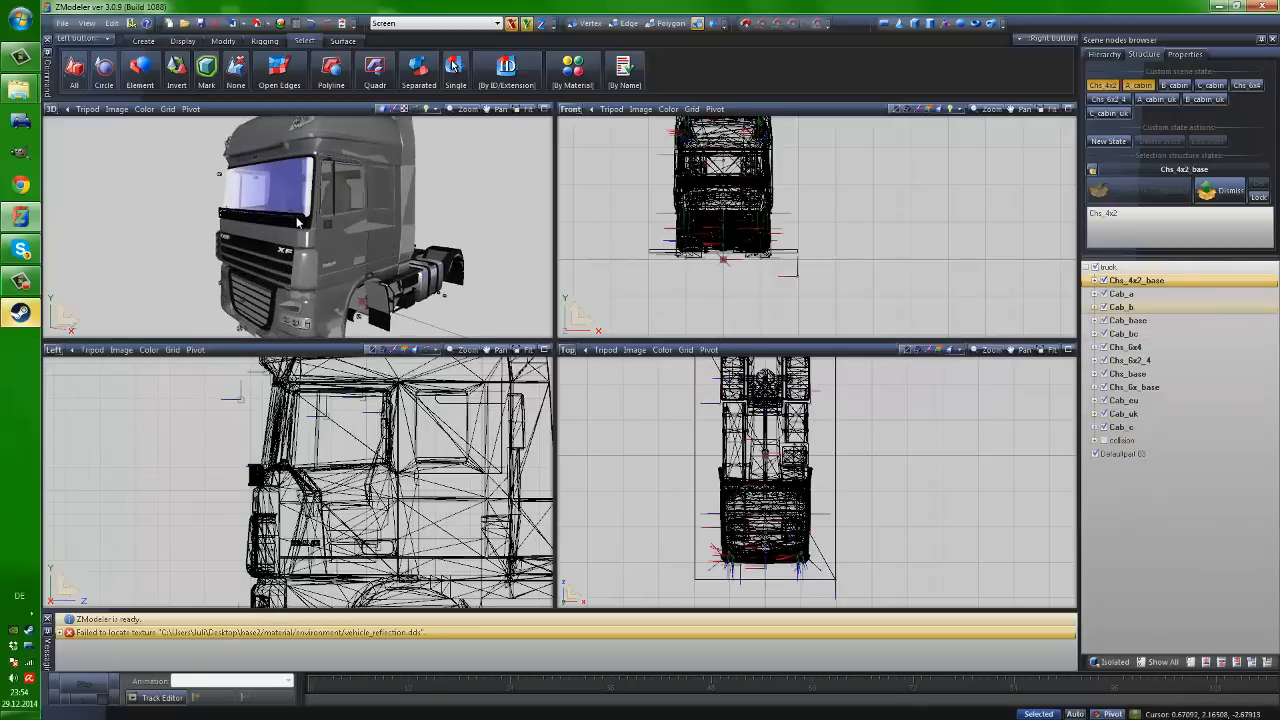
left_click(1090, 321)
left_click(1094, 321)
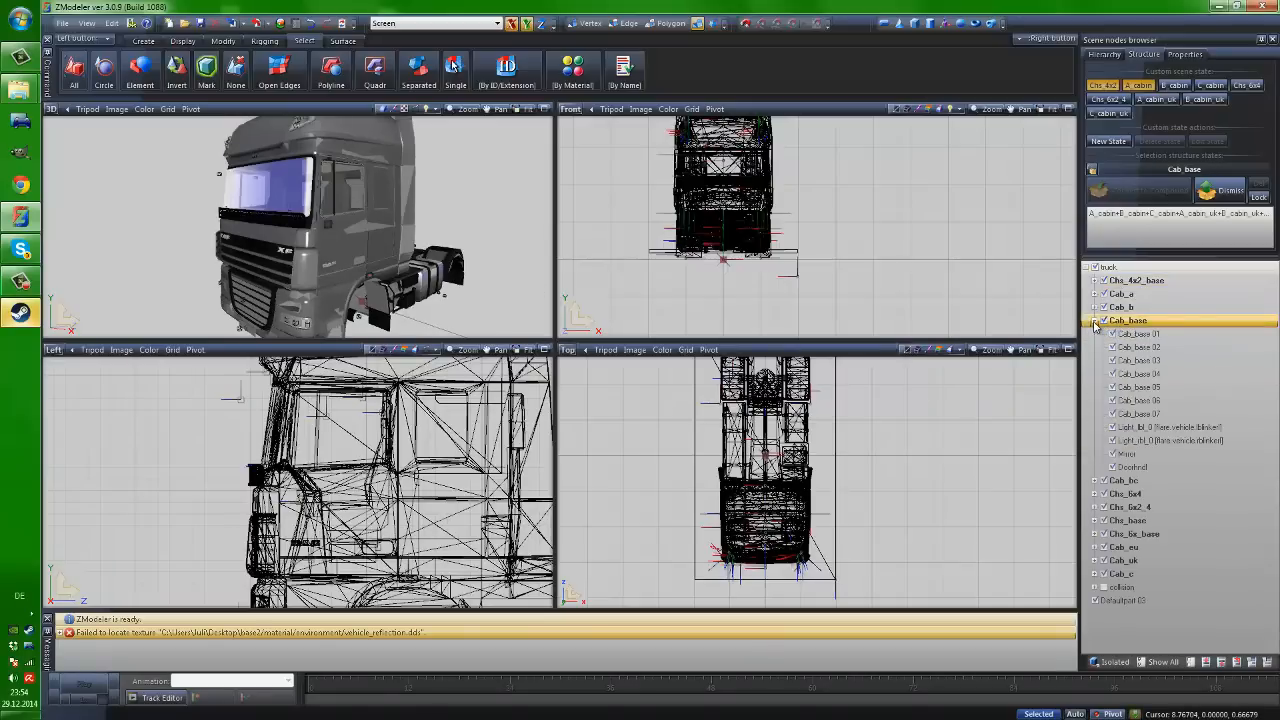
left_click(1130, 602)
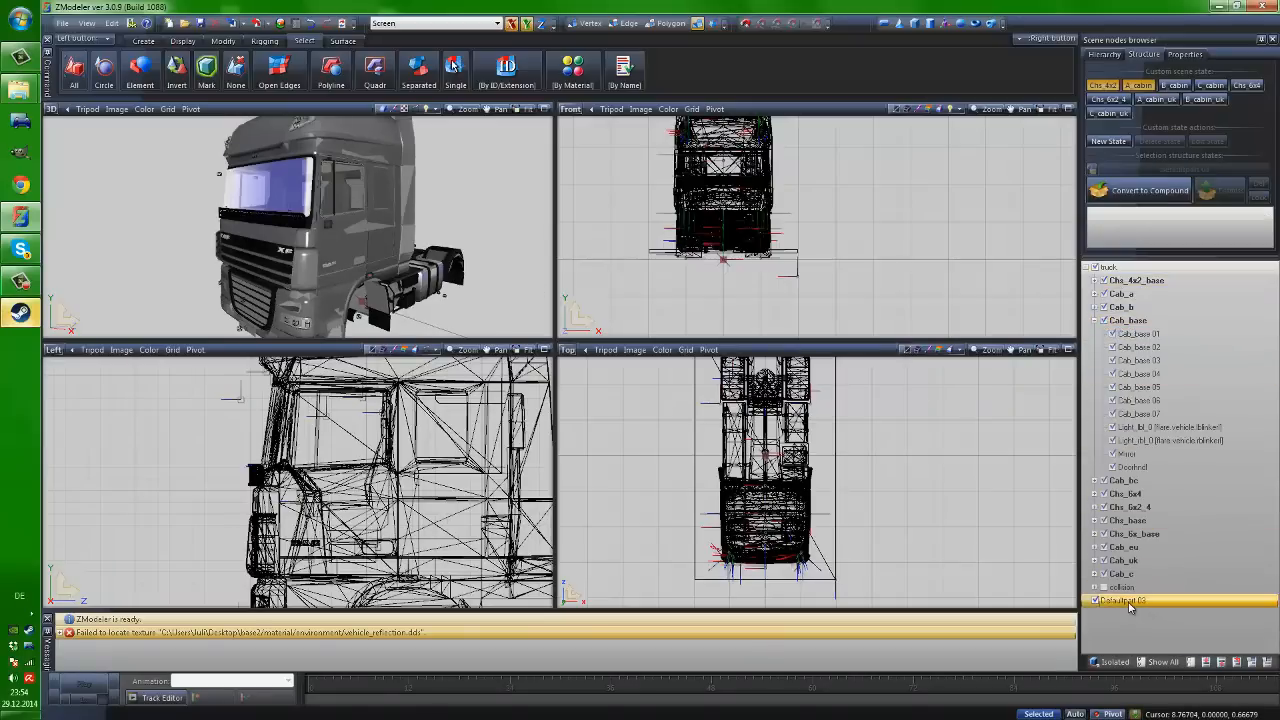
mouse_move(1128, 602)
left_mouse_down()
mouse_move(1173, 594)
mouse_move(1162, 401)
mouse_move(1145, 600)
left_mouse_up()
left_click(1128, 601)
type("c")
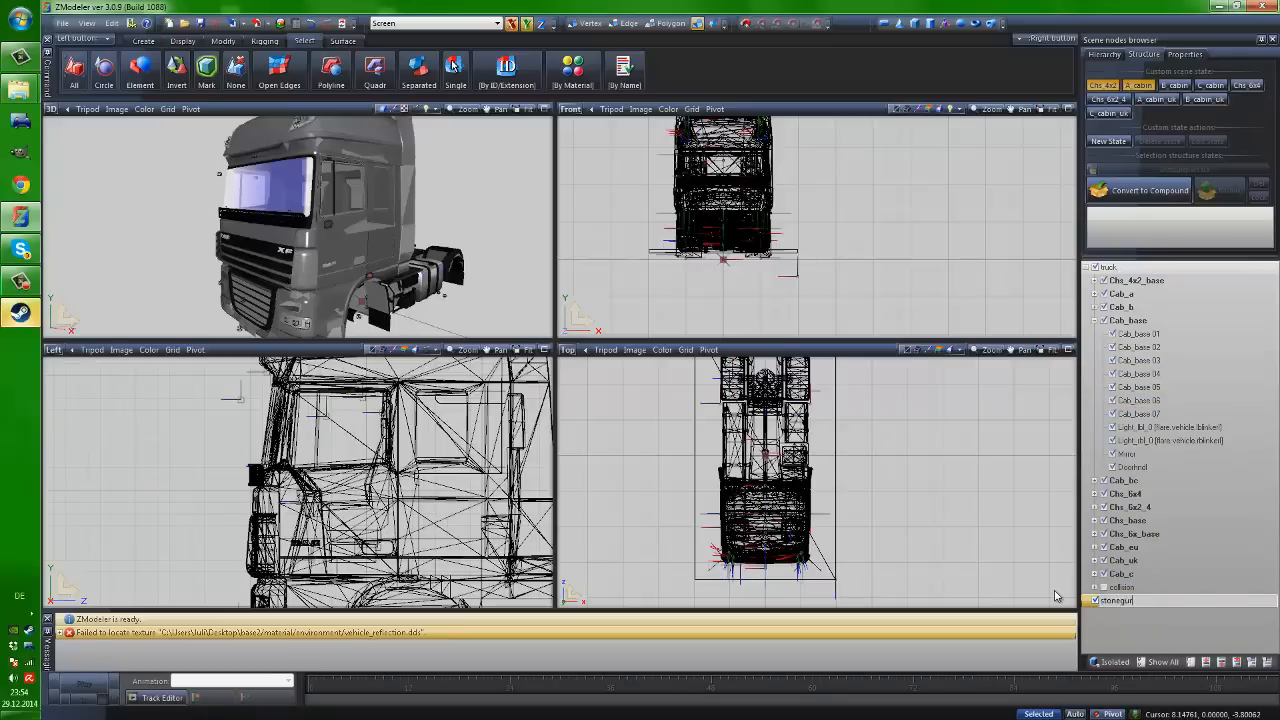
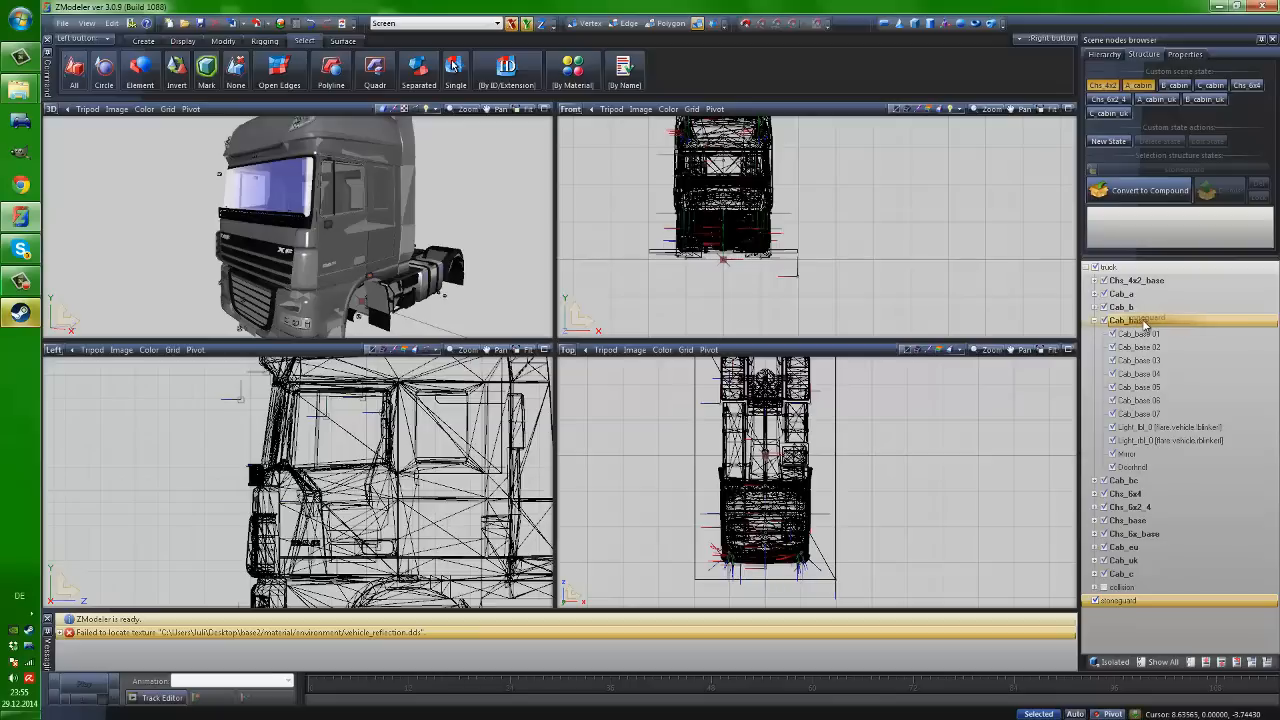
Move the stoneguard mesh into the Cab_base compound and collapse the truck's node tree
left_click_drag(1140, 325, 1141, 325)
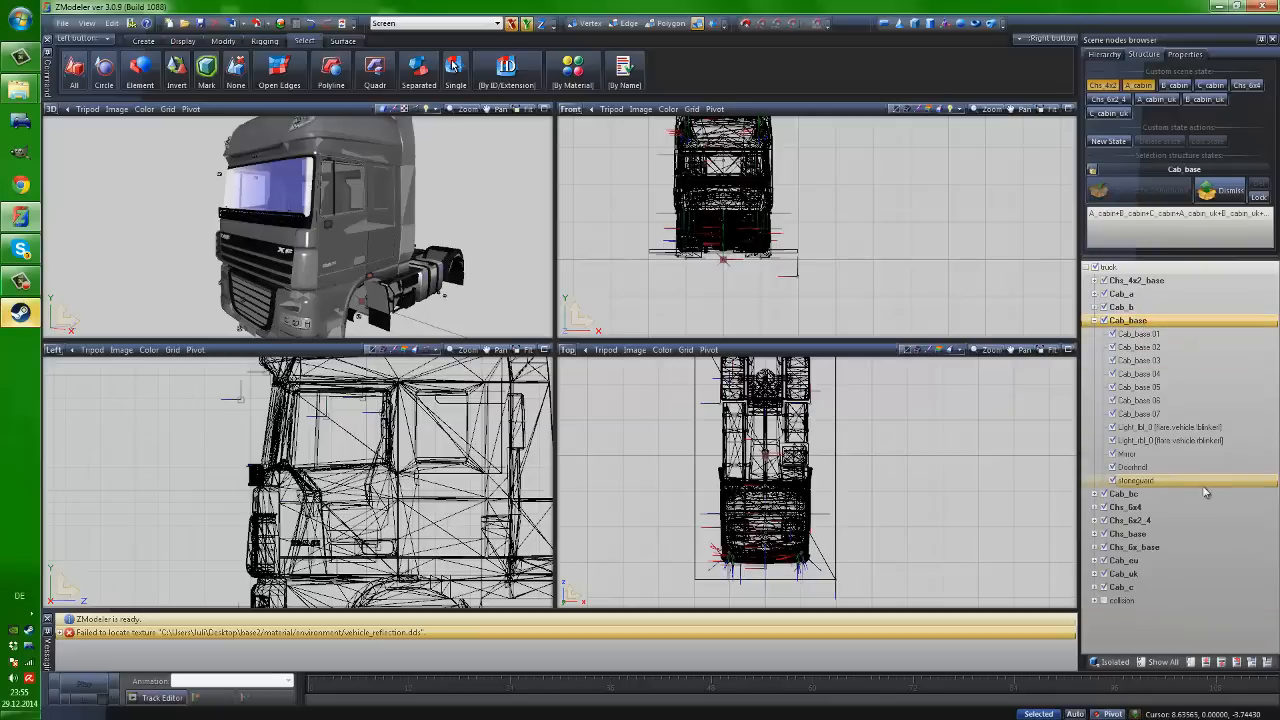
left_click(1148, 480)
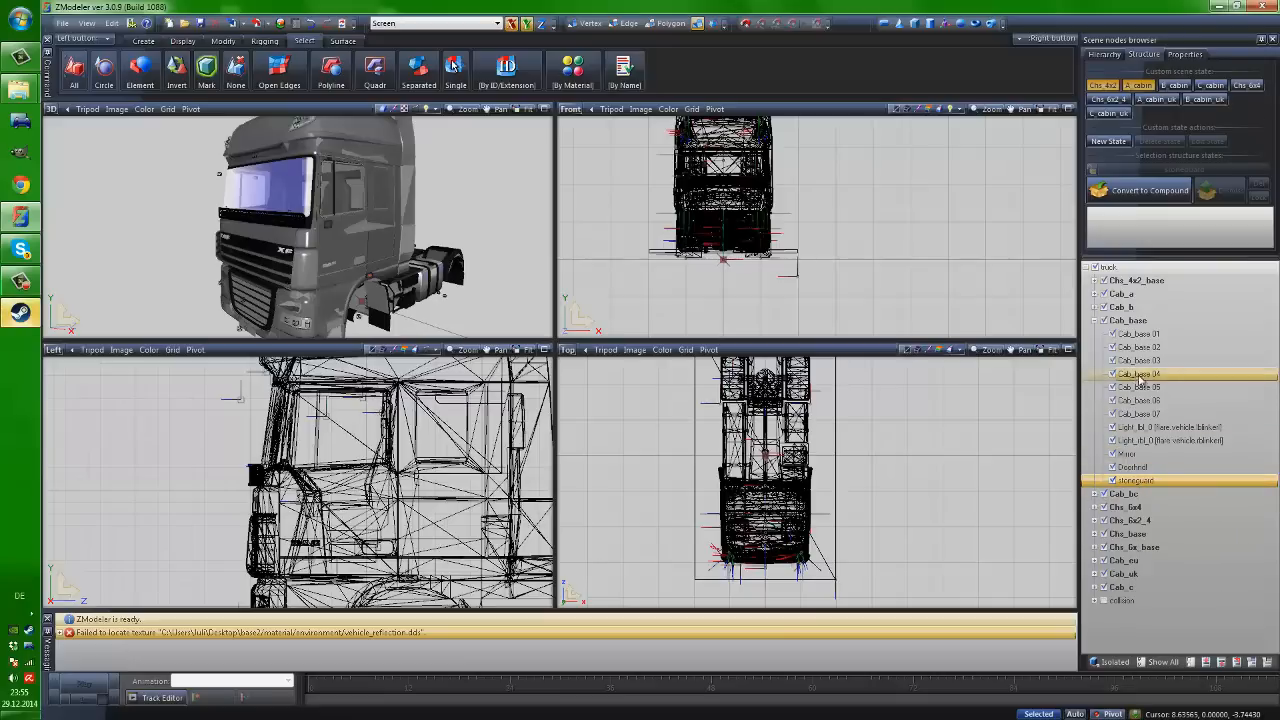
left_click(1094, 321)
double_click(1098, 269)
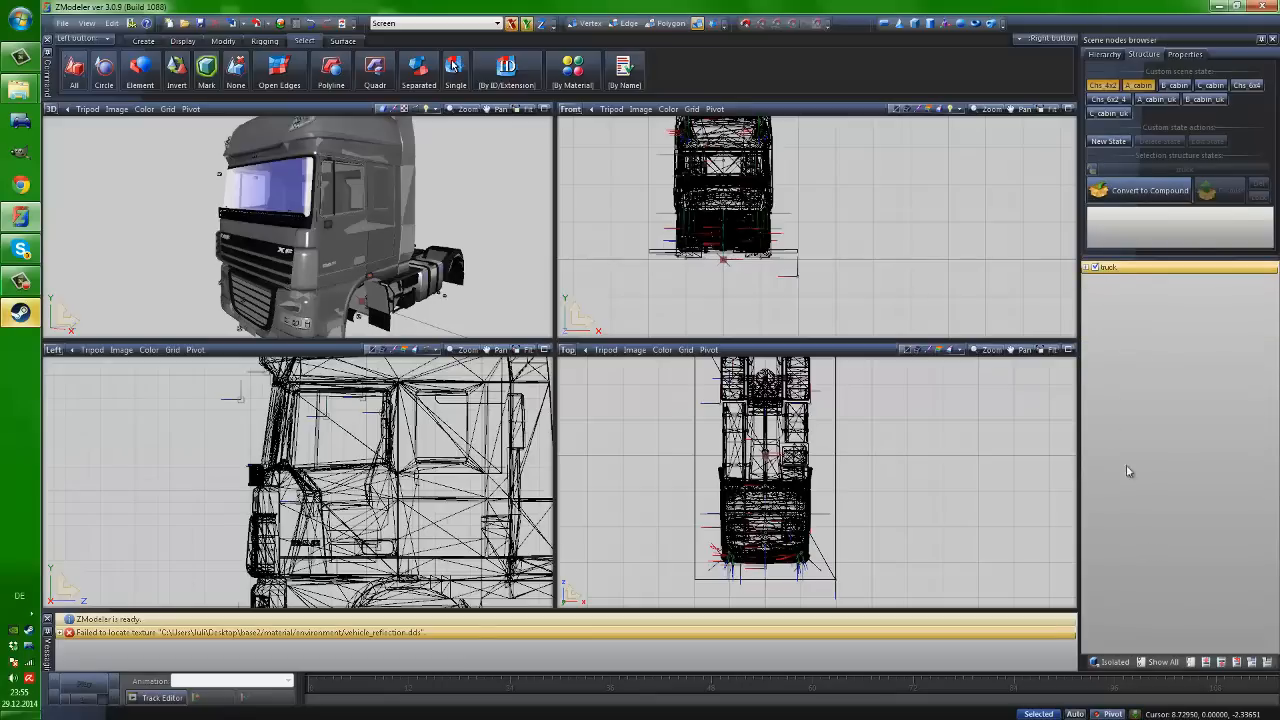
Toggle the whole truck's visibility repeatedly to check that the stone guard belongs to it
left_click(1098, 270)
left_click(1098, 270)
left_click(1098, 270)
left_click(1098, 270)
left_click(1098, 270)
left_click(1098, 270)
left_click(1098, 270)
left_click(1098, 270)
left_click(1098, 270)
left_click(1098, 270)
left_click(1098, 270)
left_click(1098, 270)
left_click(1098, 270)
left_click(1098, 270)
left_click(1098, 270)
left_click(1098, 270)
scroll(316, 262, "down", 2)
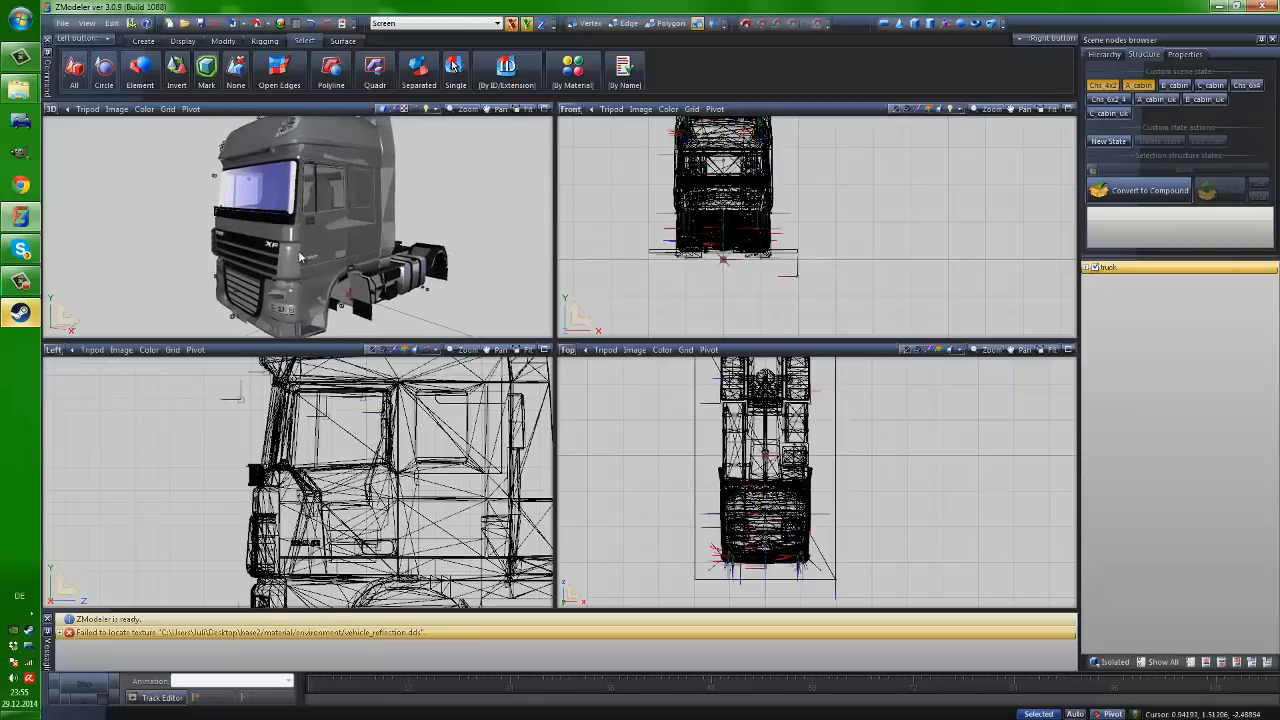
Examine the stone guard and the DAF XF front grille up close and from both sides, leaving the truck node collapsed
left_click(1086, 268)
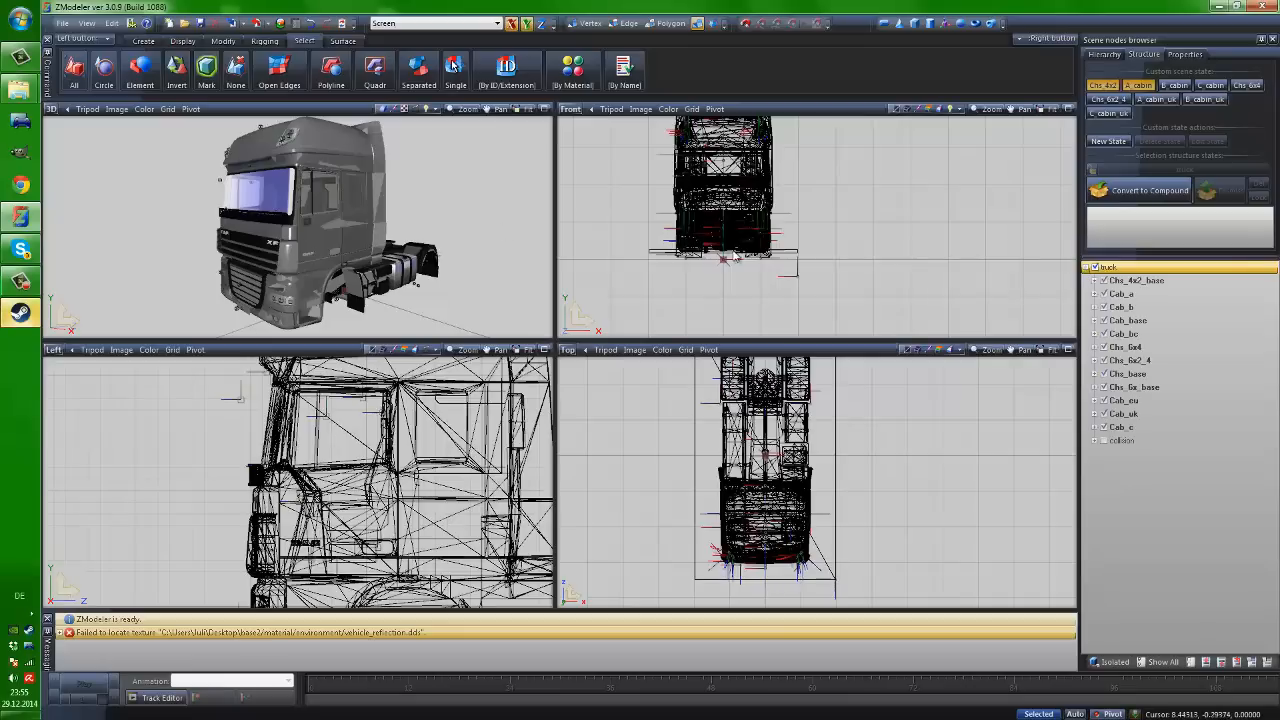
left_click(275, 220)
scroll(268, 245, "up", 8)
middle_click_drag(266, 258, 310, 234)
scroll(302, 260, "down", 2)
scroll(302, 260, "down", 2)
scroll(297, 232, "up", 4)
scroll(315, 235, "up", 5)
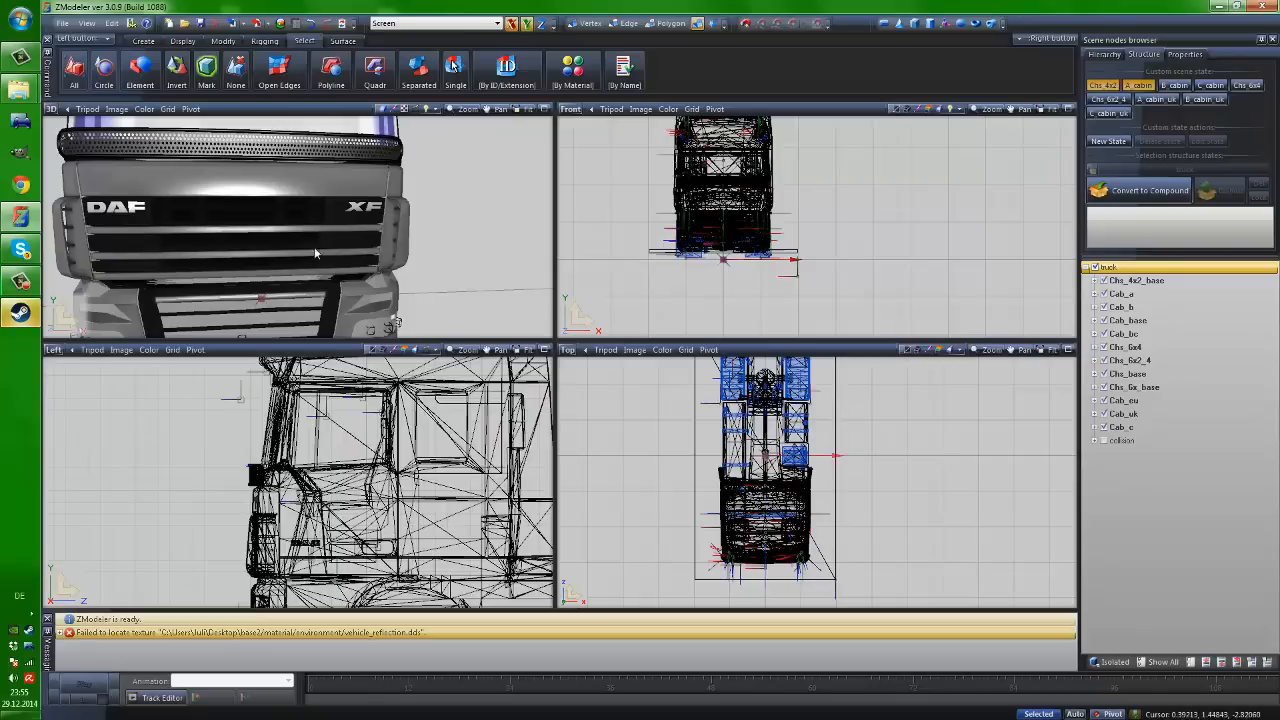
middle_click_drag(237, 195, 278, 230)
scroll(305, 208, "down", 2)
scroll(315, 221, "down", 3)
scroll(302, 234, "up", 3)
scroll(287, 232, "up", 3)
scroll(275, 250, "down", 3)
scroll(246, 237, "up", 3)
scroll(285, 232, "down", 1)
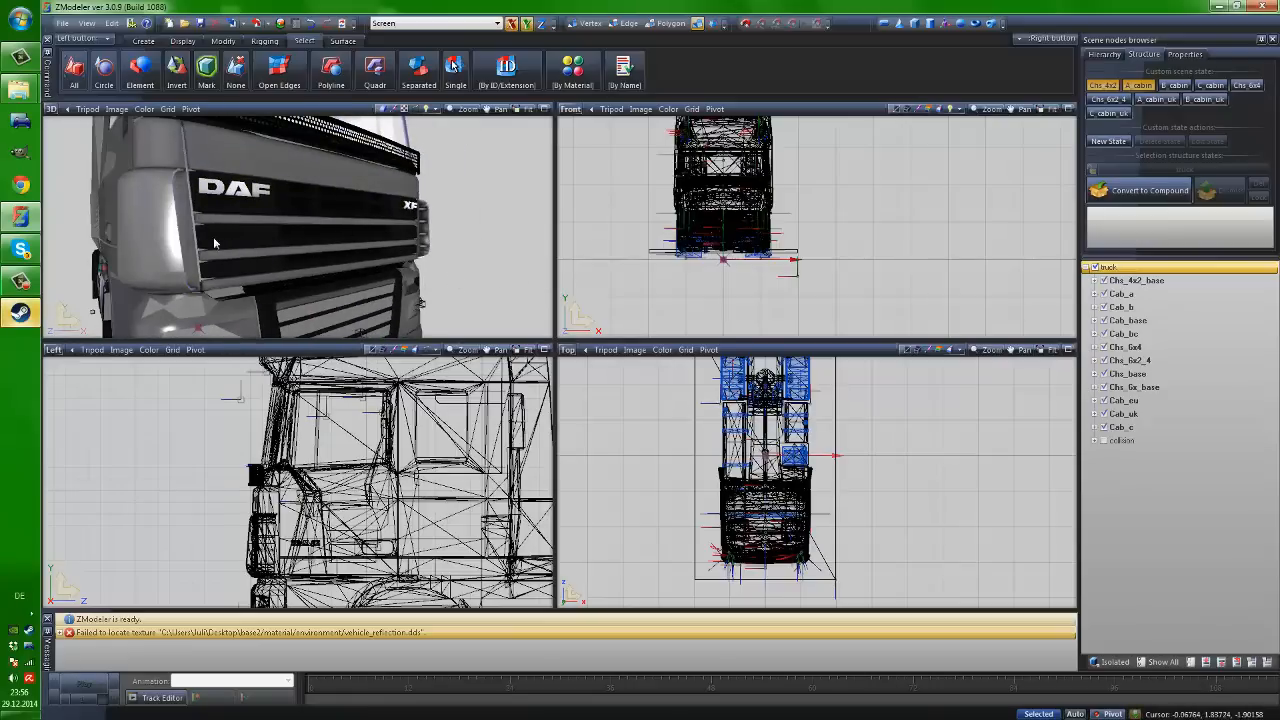
middle_click_drag(366, 237, 251, 232)
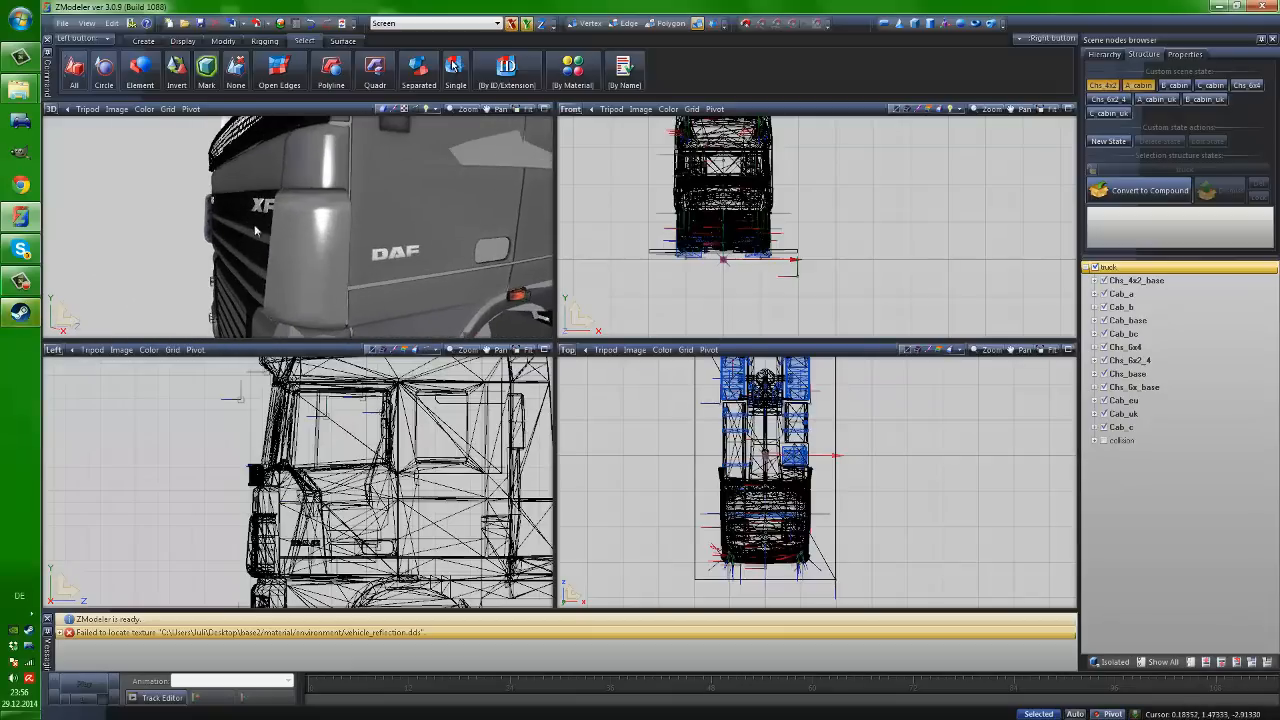
middle_click_drag(458, 256, 321, 218)
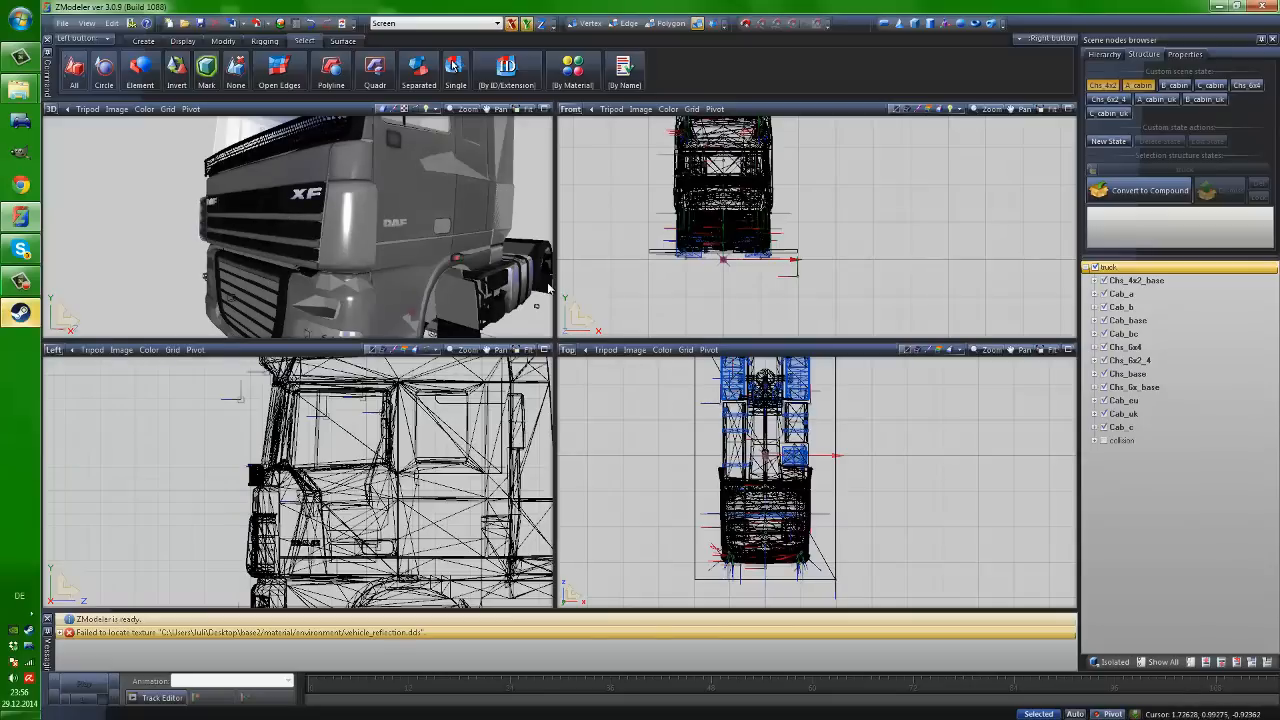
mouse_move(331, 241)
middle_mouse_down()
mouse_move(268, 190)
mouse_move(277, 232)
mouse_move(328, 225)
middle_mouse_up()
scroll(328, 225, "down", 3)
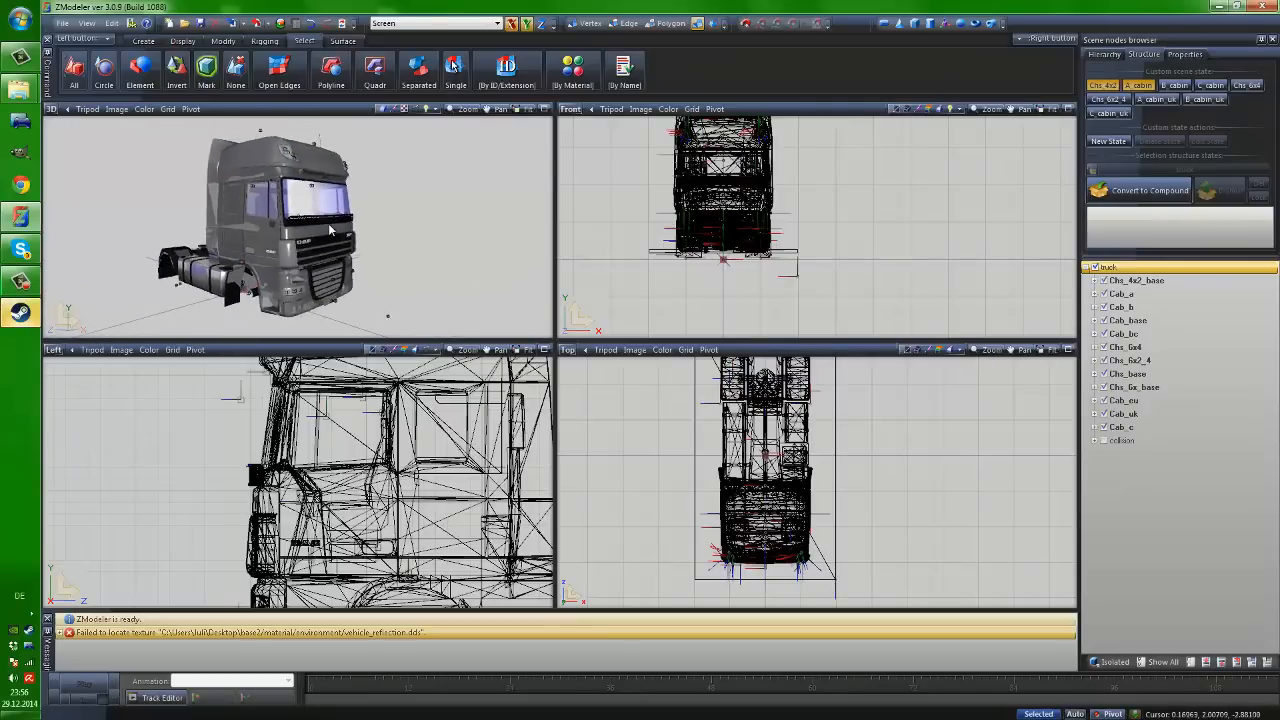
left_click(1088, 268)
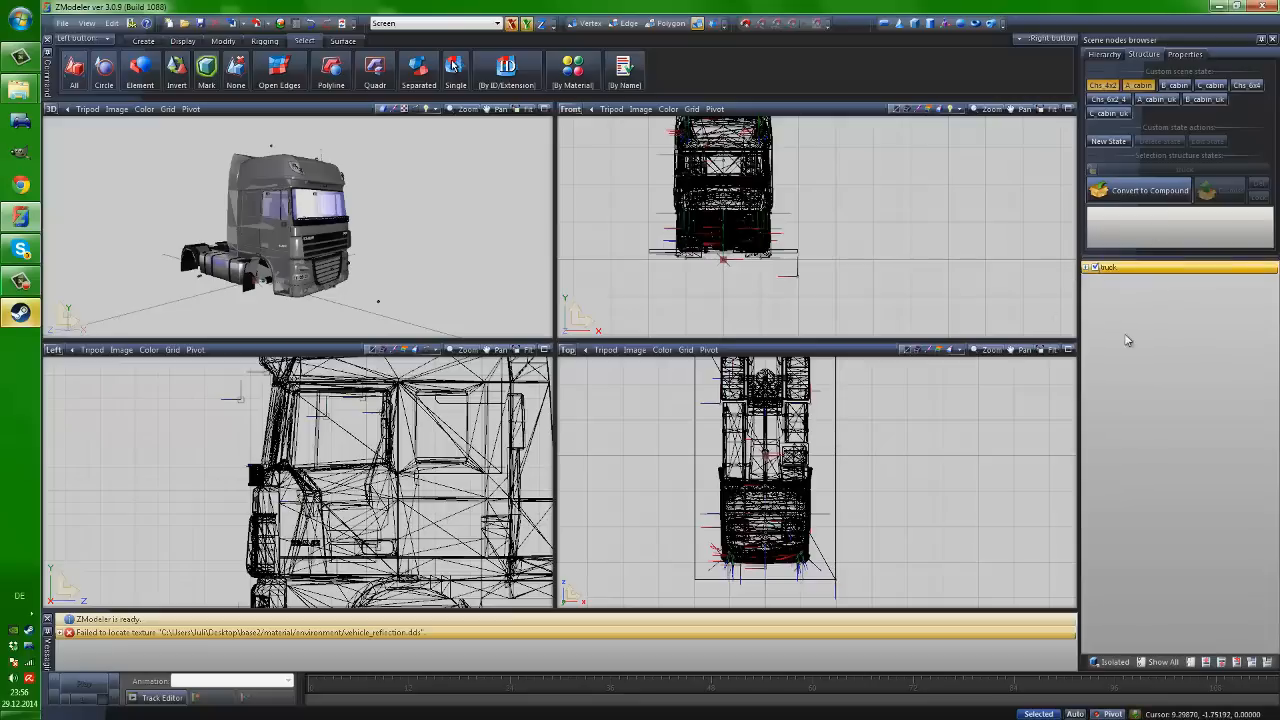
Switch to the desktop and move the tutotruck folder to a free spot closer to the middle
left_click(66, 26)
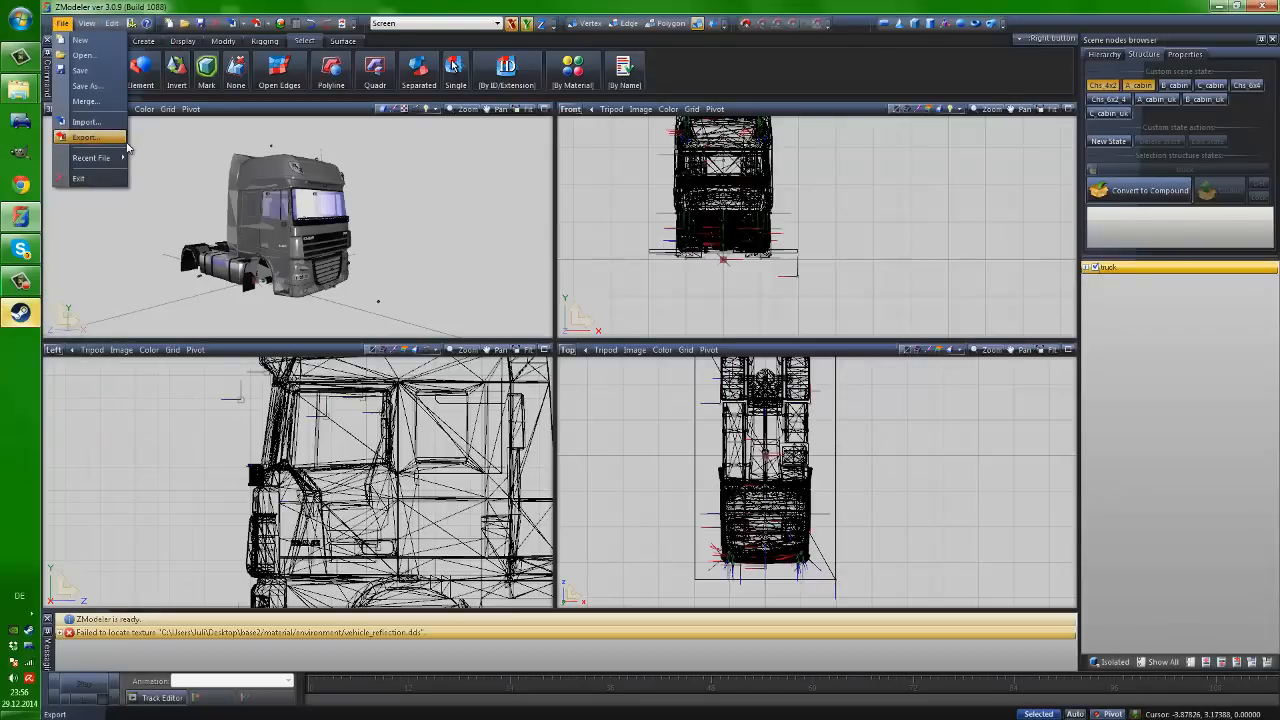
left_click(20, 714)
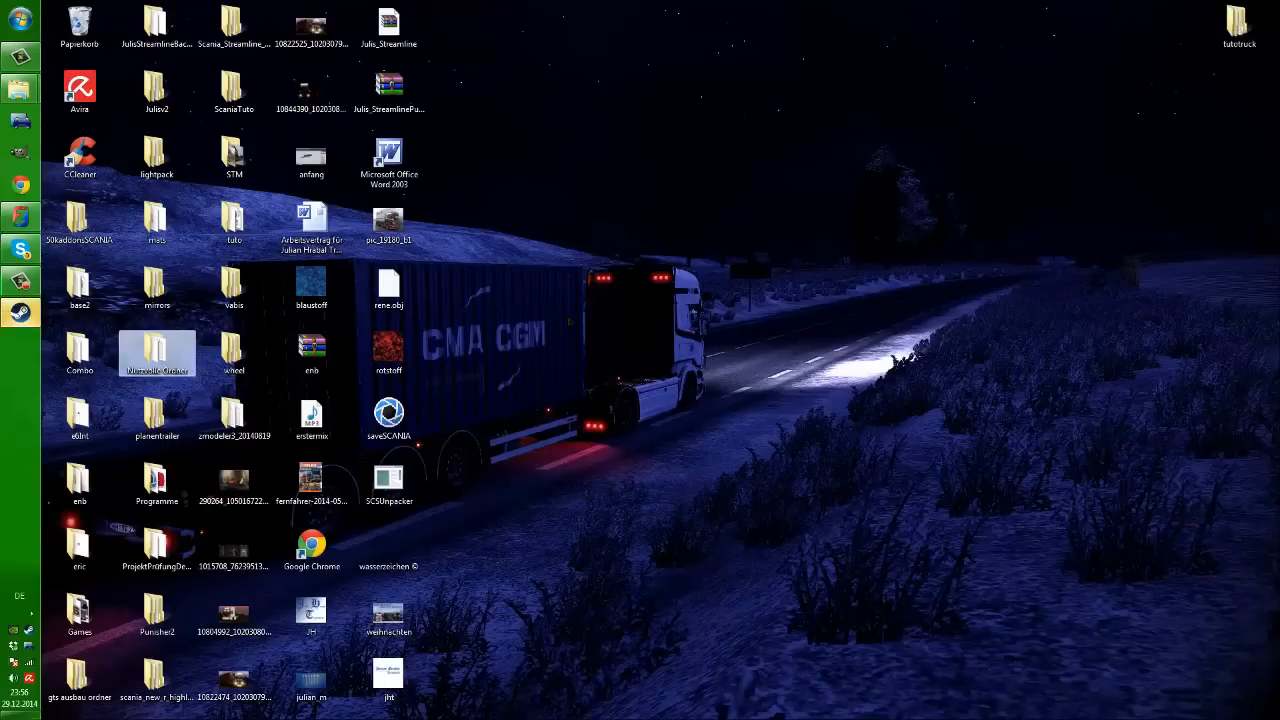
left_click_drag(560, 715, 40, 8)
left_click(1158, 48)
left_click_drag(1237, 24, 850, 220)
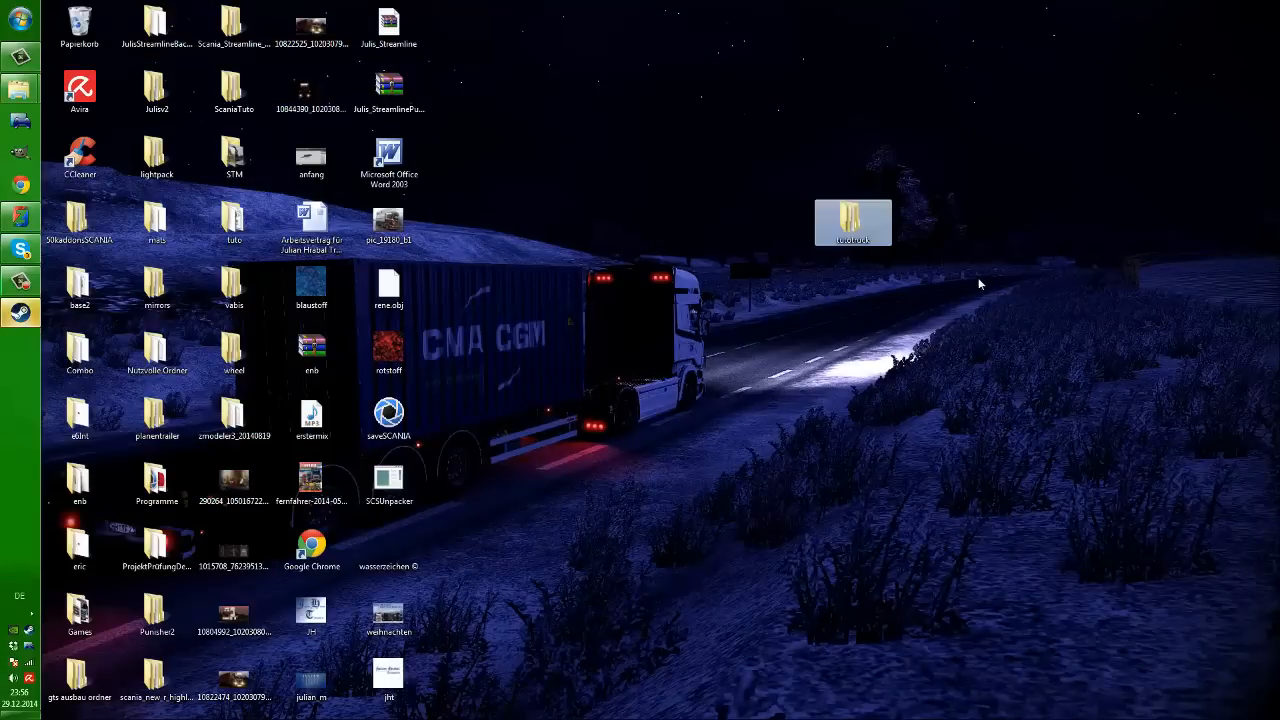
left_click(915, 263)
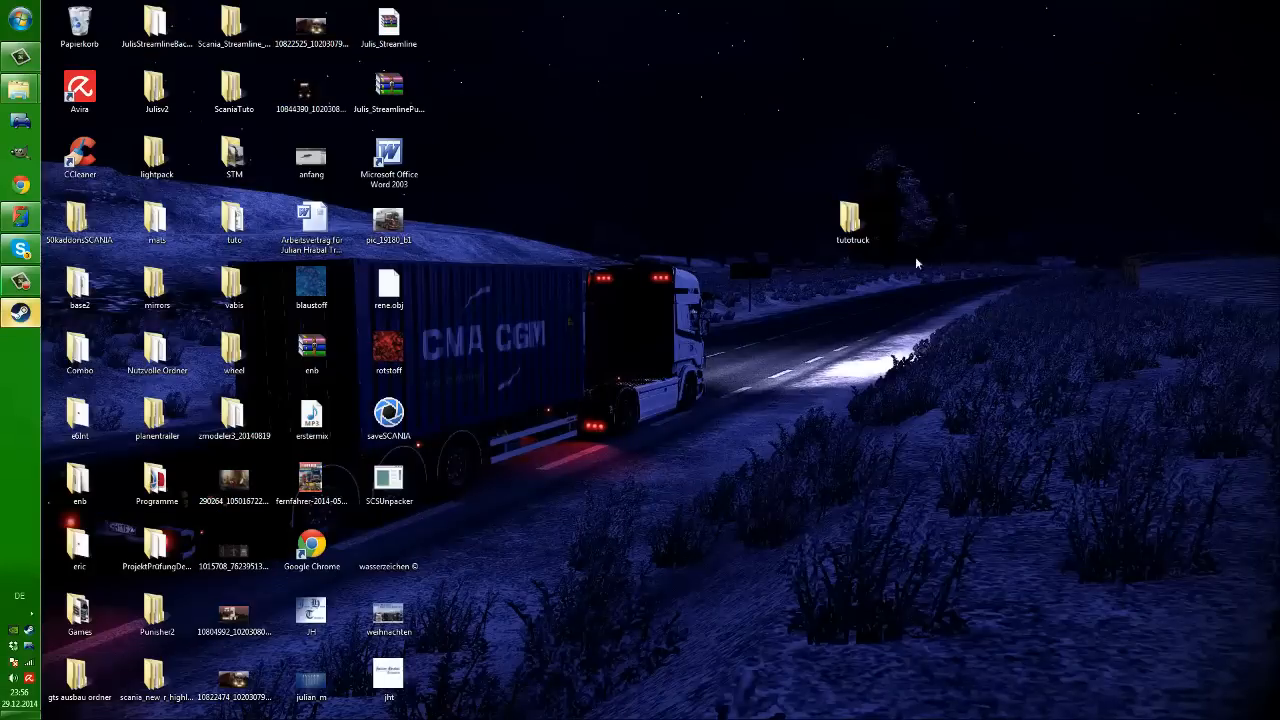
Open the tutotruck and base2 folders in two separate windows and arrange them side by side
double_click(856, 220)
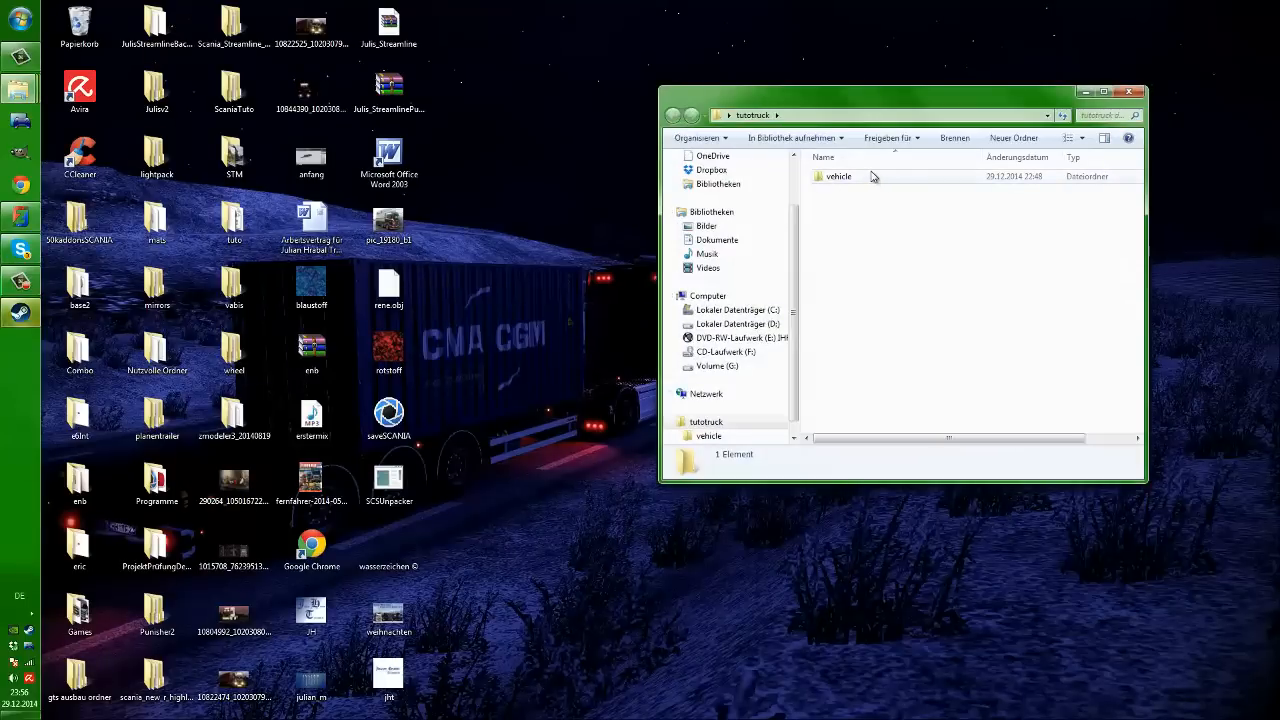
left_click(872, 176)
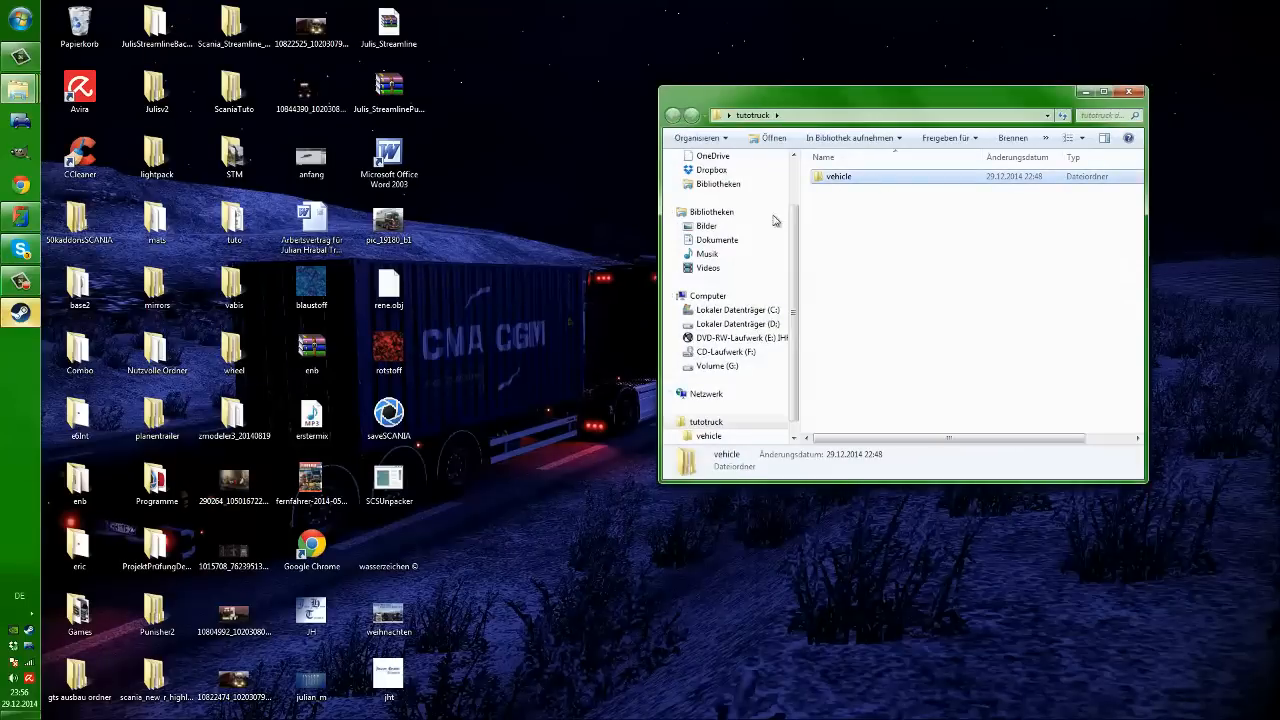
double_click(80, 287)
left_click_drag(690, 92, 189, 81)
left_click_drag(713, 108, 717, 107)
Browse to vehicle\truck\daf_xf in both the base2 and the tutotruck folder windows
double_click(343, 392)
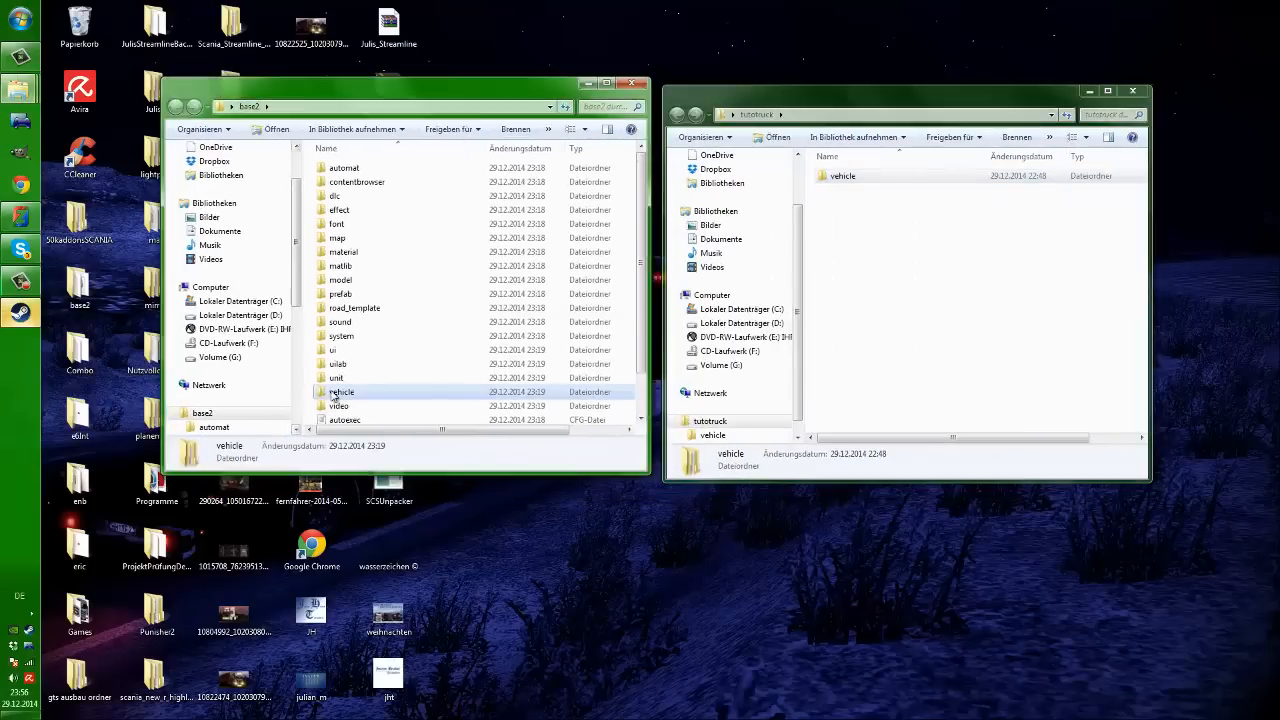
double_click(345, 211)
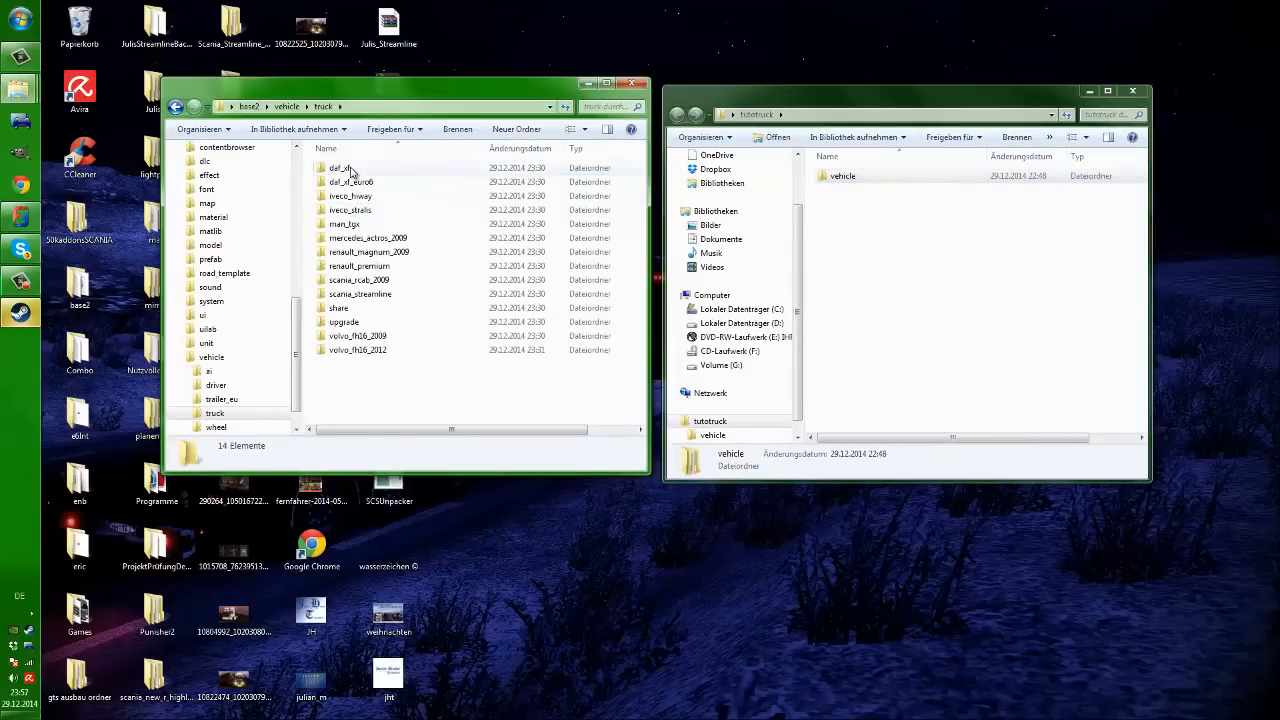
left_click(349, 169)
double_click(349, 169)
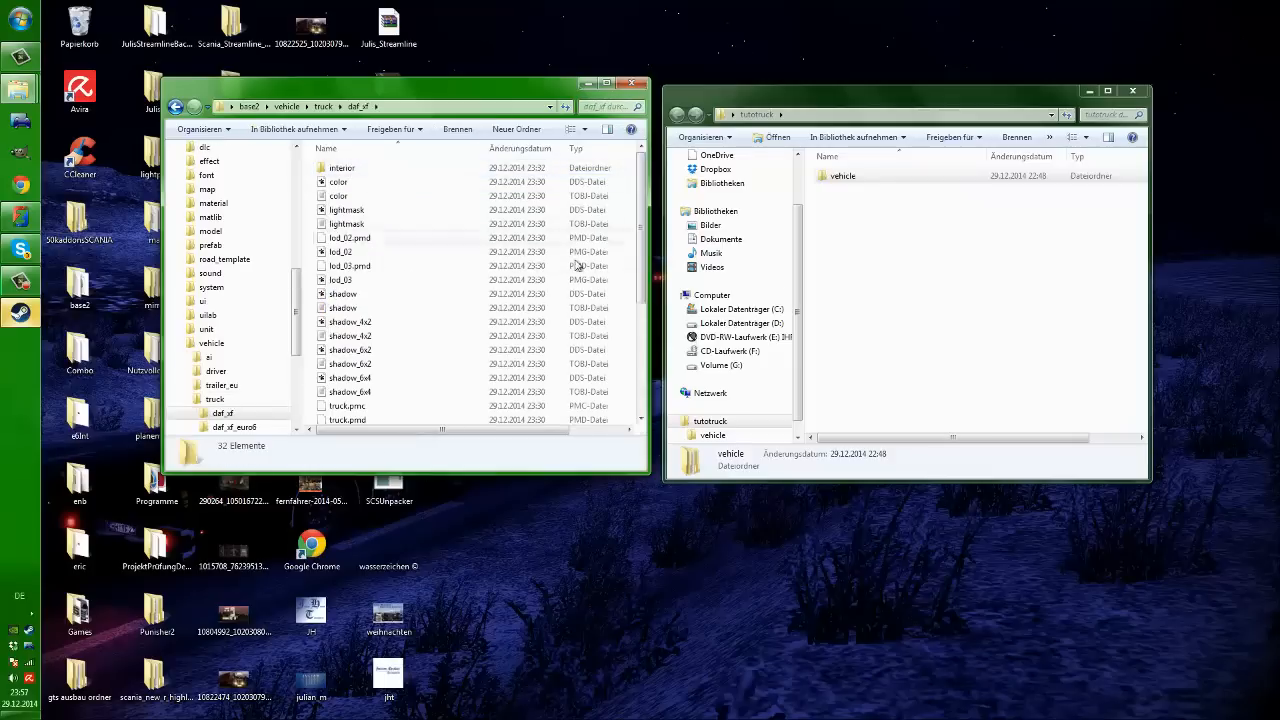
double_click(843, 177)
double_click(845, 177)
double_click(847, 177)
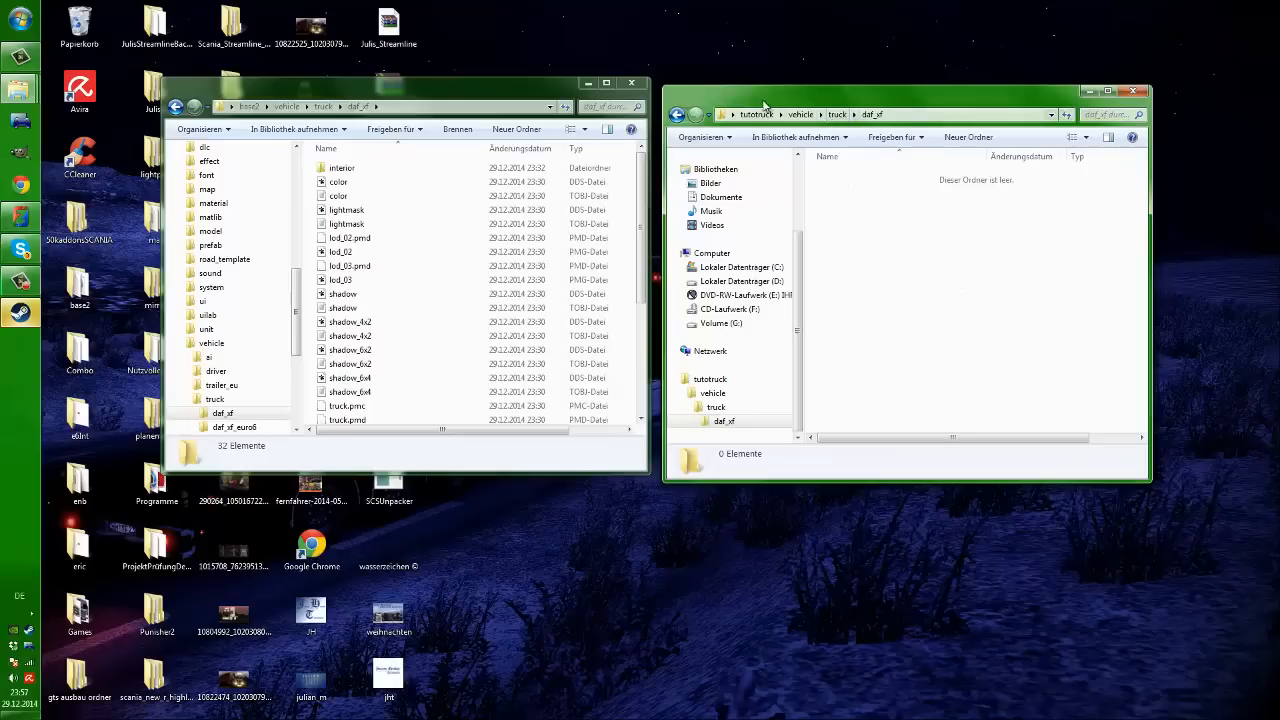
Copy everything from base2's daf_xf folder into tutotruck's daf_xf folder and close the base2 window
left_click_drag(766, 101, 762, 91)
left_click(433, 217)
scroll(445, 232, "down", 5)
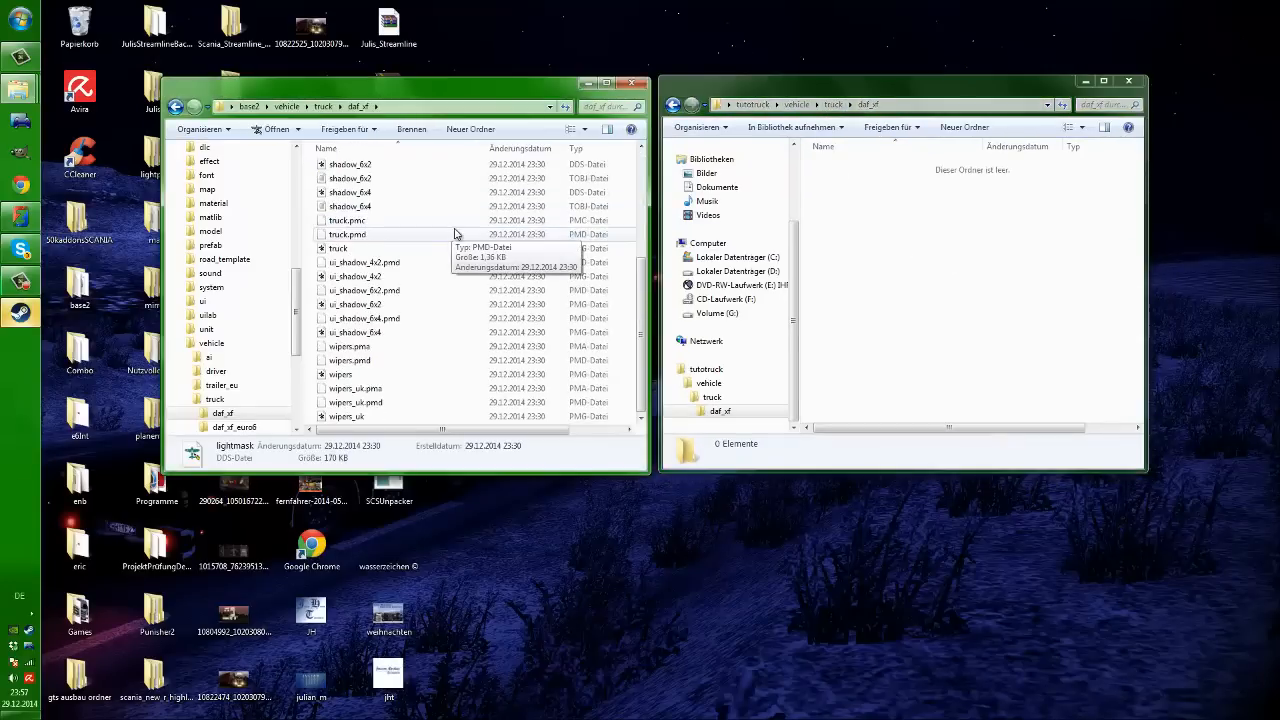
scroll(414, 337, "up", 5)
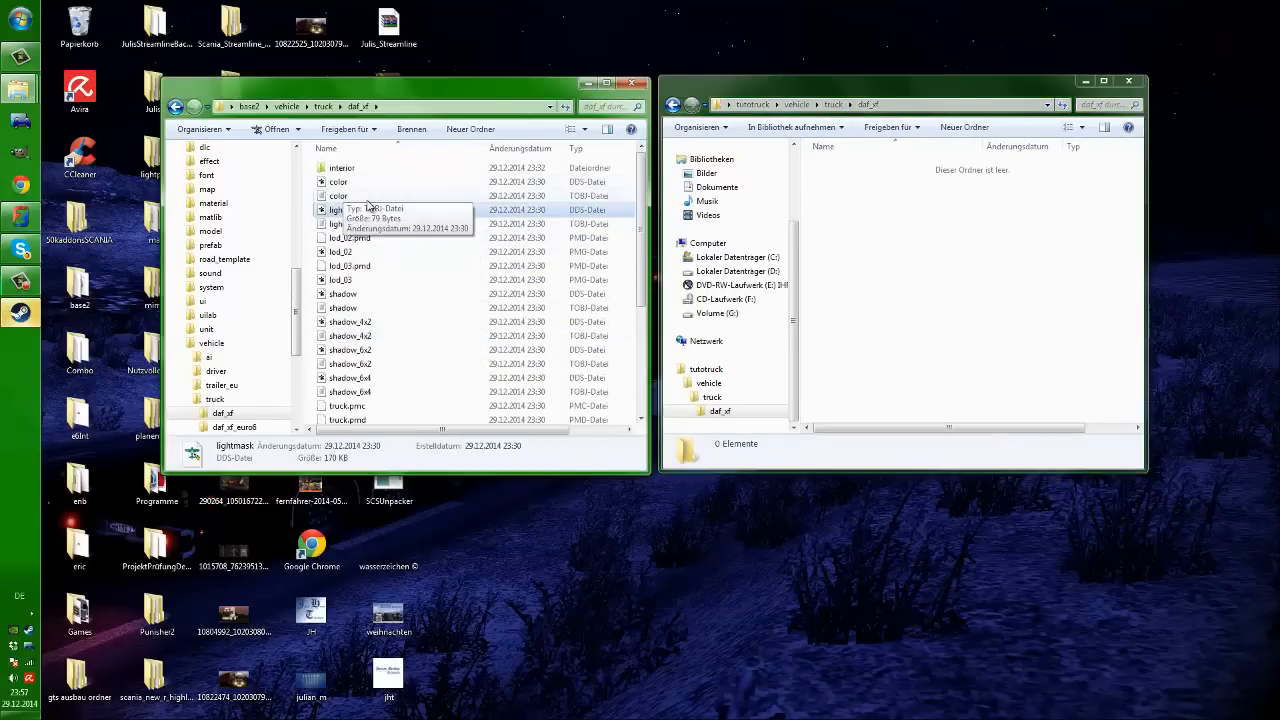
key("ctrl+a")
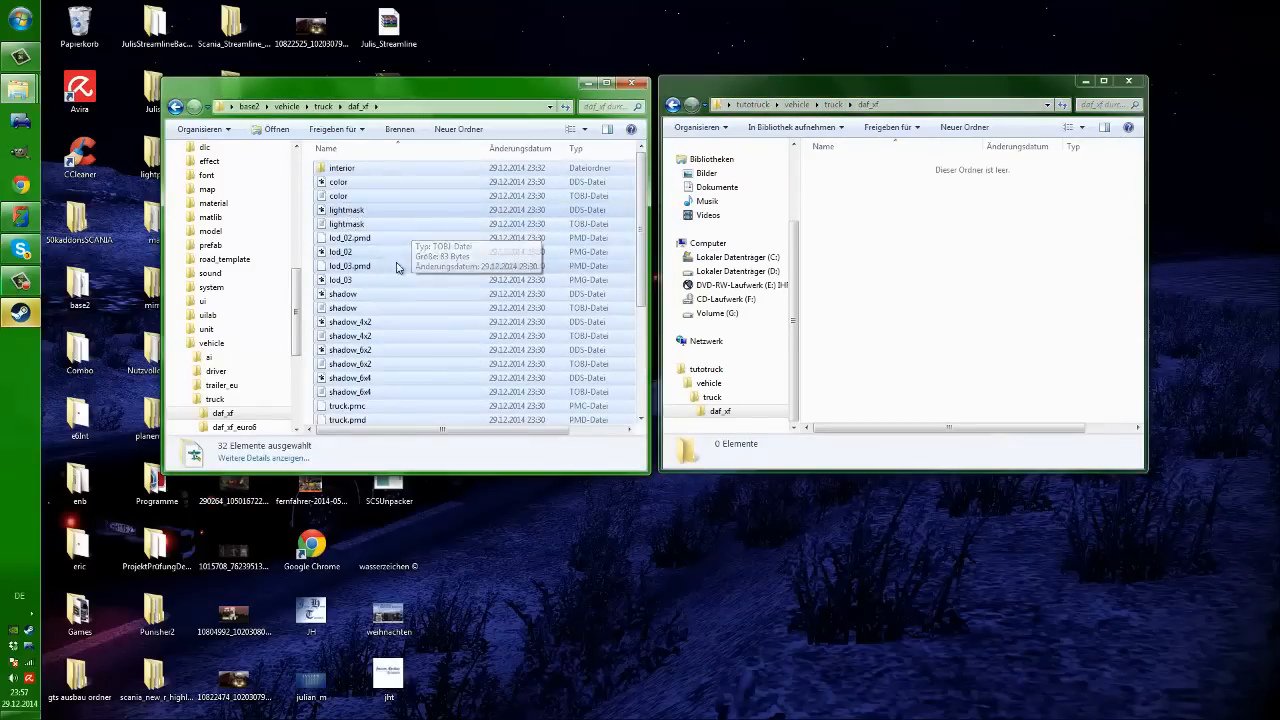
scroll(420, 260, "down", 4)
right_click(368, 284)
left_click(406, 449)
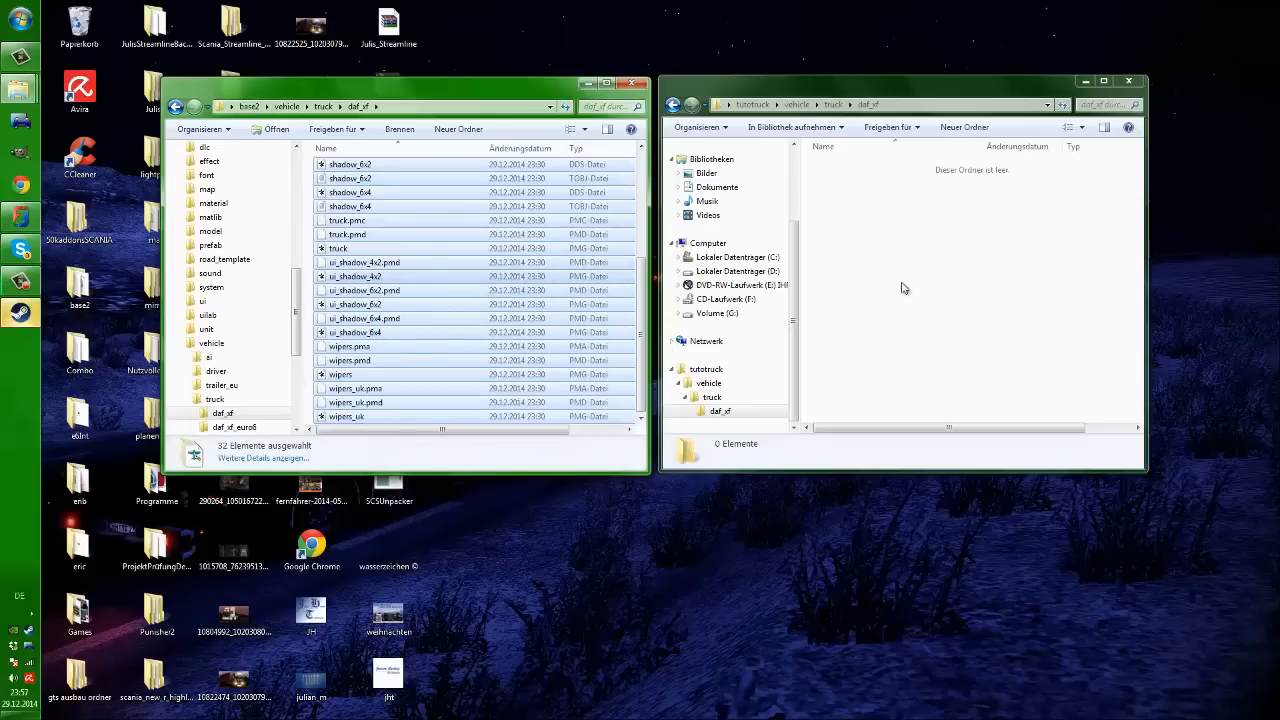
left_click(633, 84)
right_click(928, 324)
left_click(965, 416)
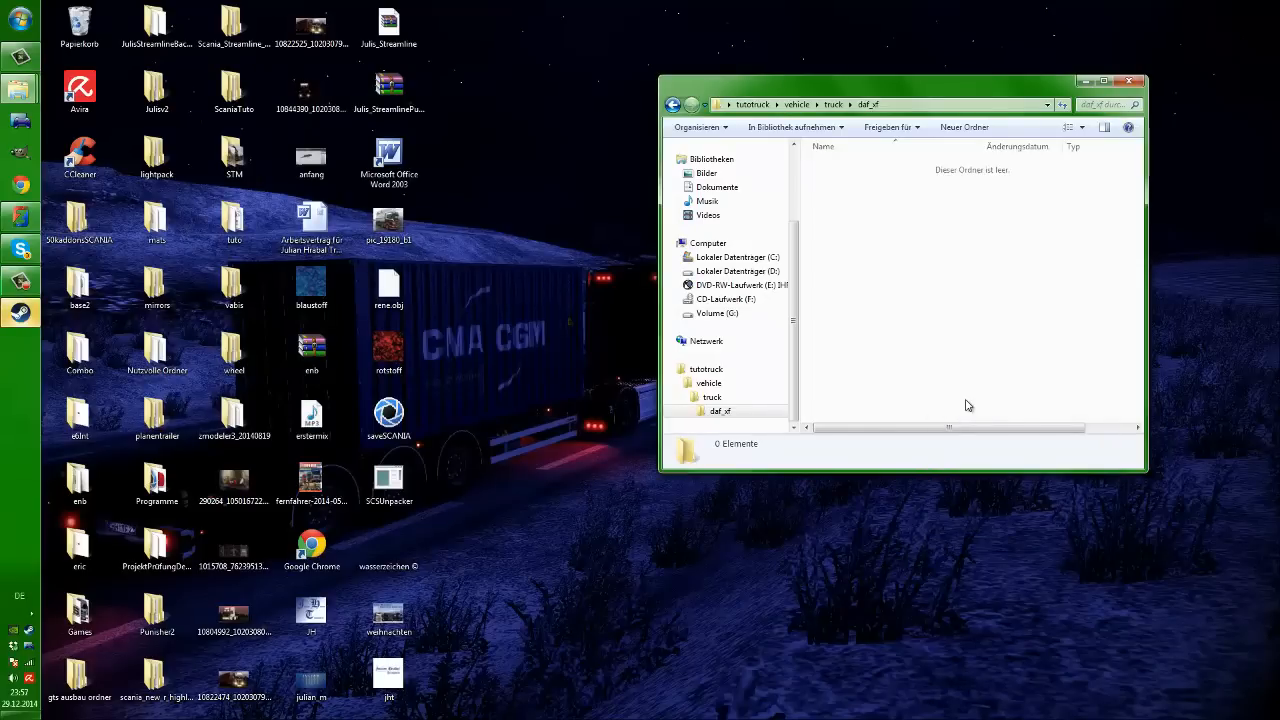
Look through the files copied into tutotruck's daf_xf folder
scroll(900, 325, "down", 4)
left_click_drag(1140, 338, 1119, 159)
left_click_drag(1134, 247, 1122, 198)
scroll(911, 325, "down", 5)
scroll(914, 306, "up", 5)
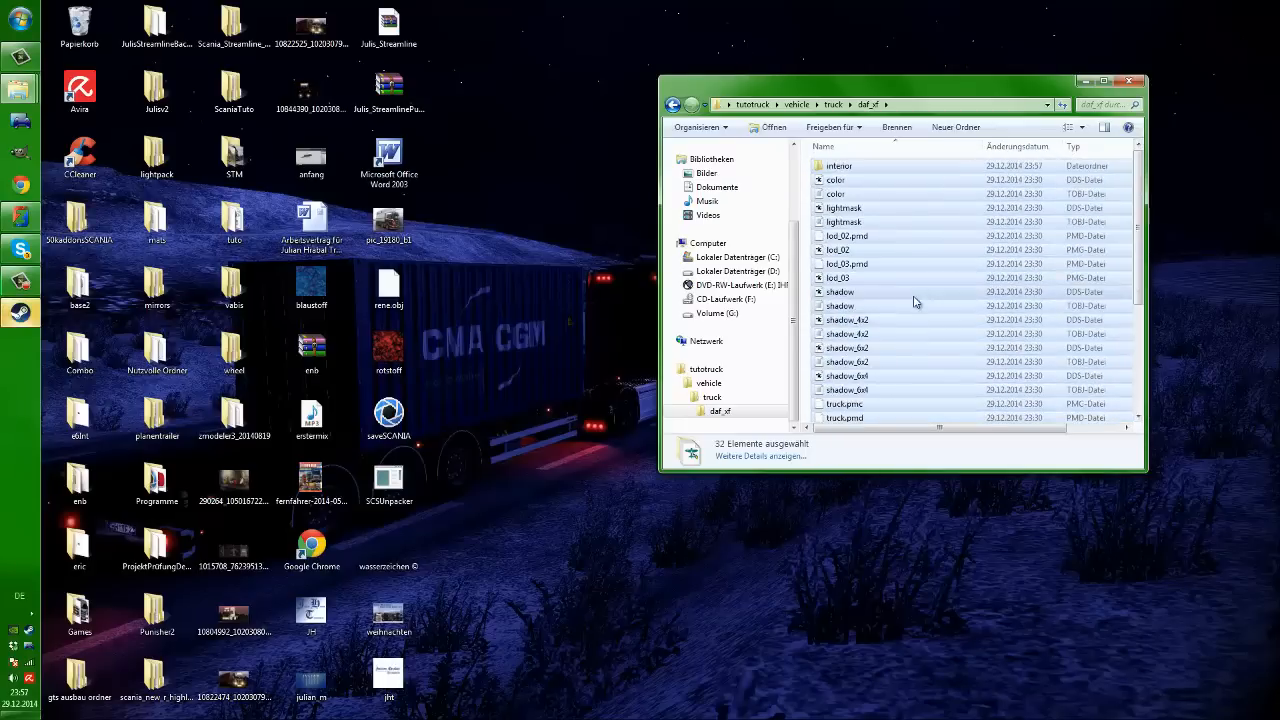
left_click(876, 166)
left_click(872, 193)
scroll(1006, 283, "down", 4)
scroll(908, 377, "up", 4)
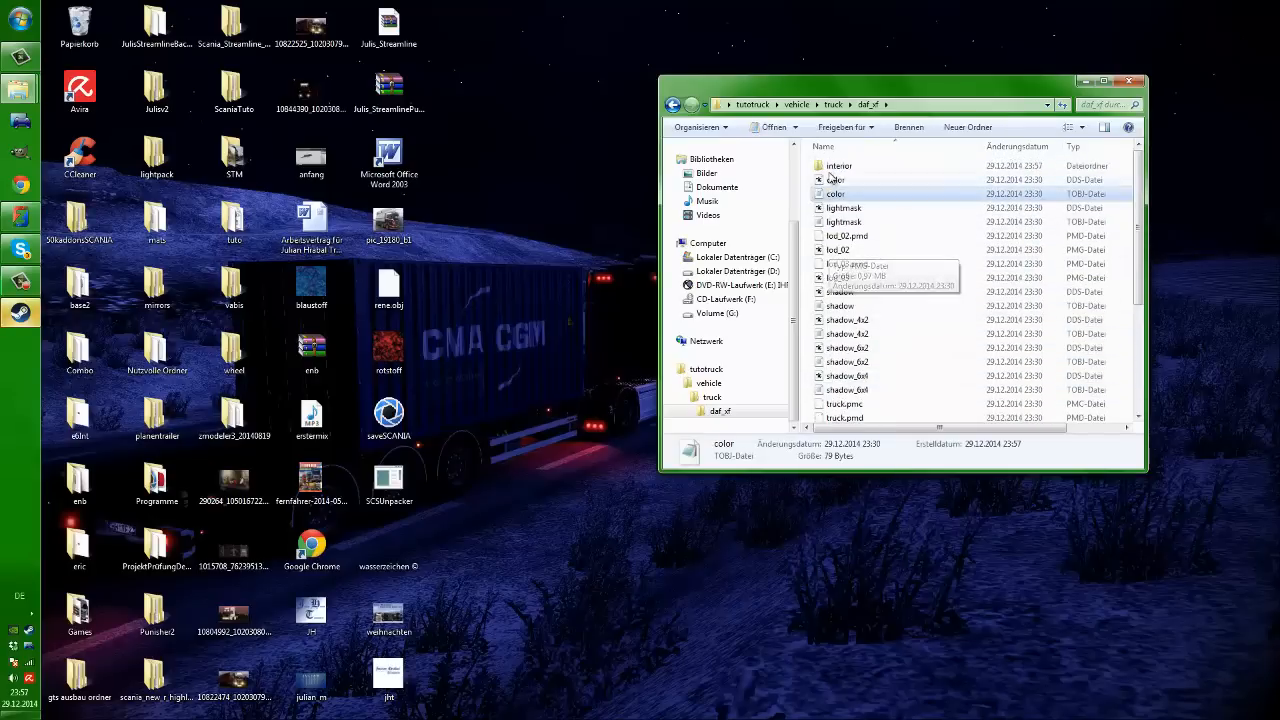
Switch to ZModeler, start exporting the truck model and set the save location to the Desktop
left_click(20, 216)
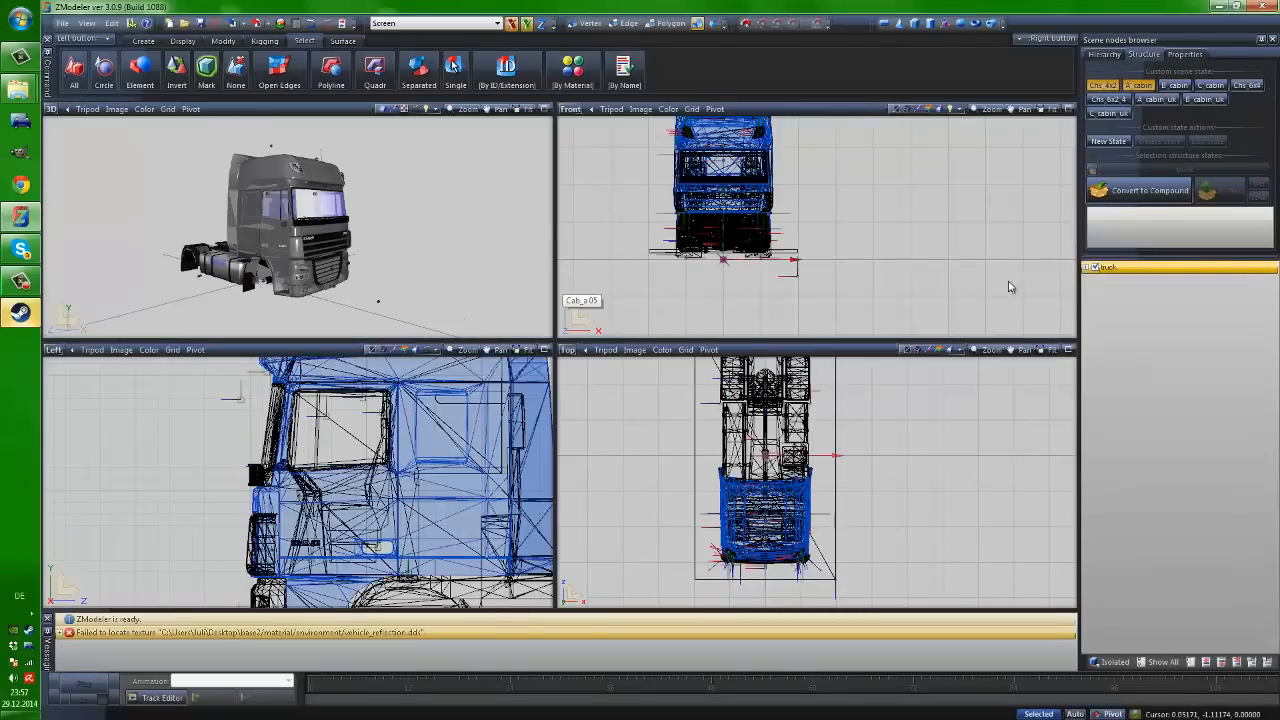
left_click(62, 22)
left_click(84, 138)
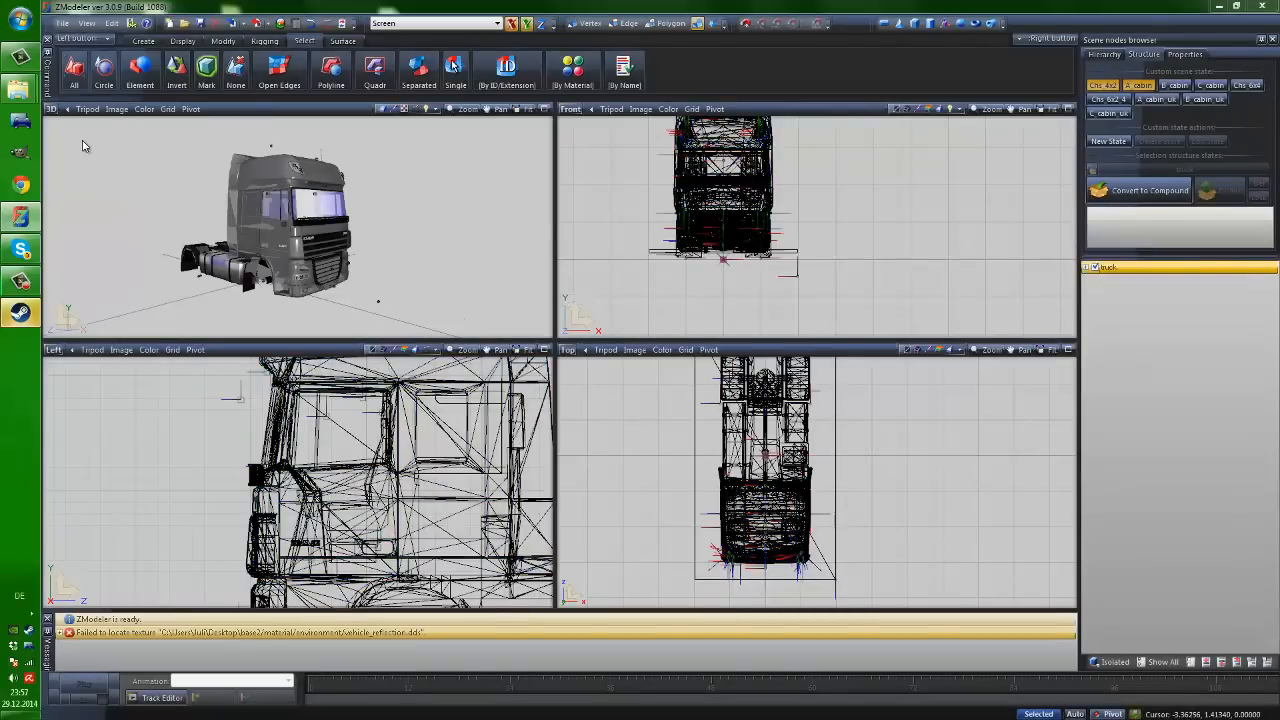
left_click(610, 248)
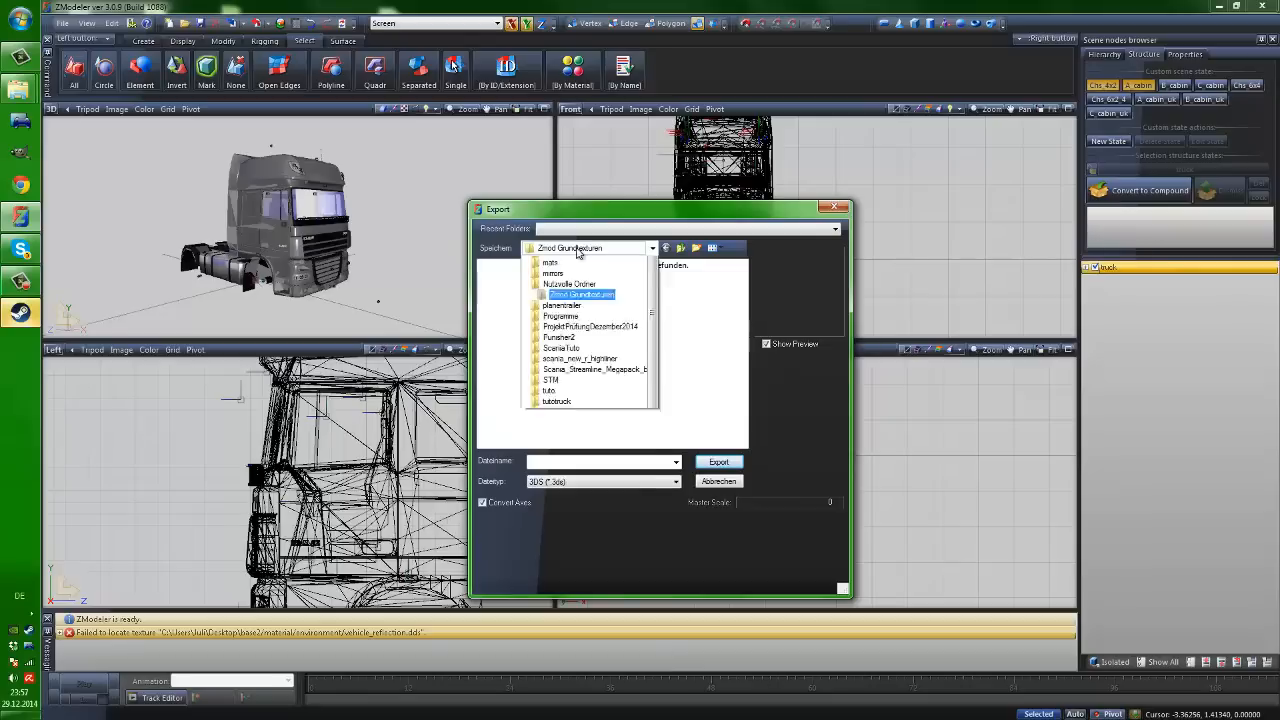
left_click(565, 258)
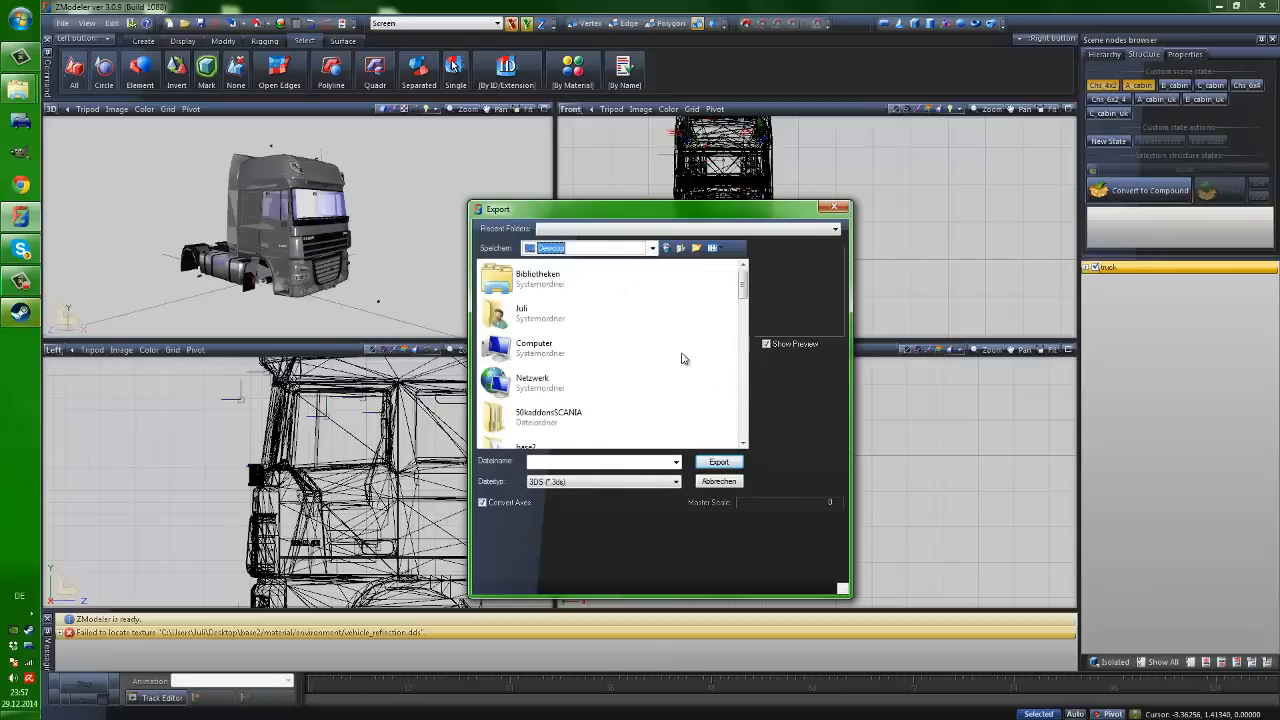
Set the export destination to the desktop folder tutotruck\vehicle\truck\daf_xf
left_click(575, 386)
scroll(575, 386, "down", 2)
scroll(575, 387, "up", 1)
scroll(660, 391, "down", 5)
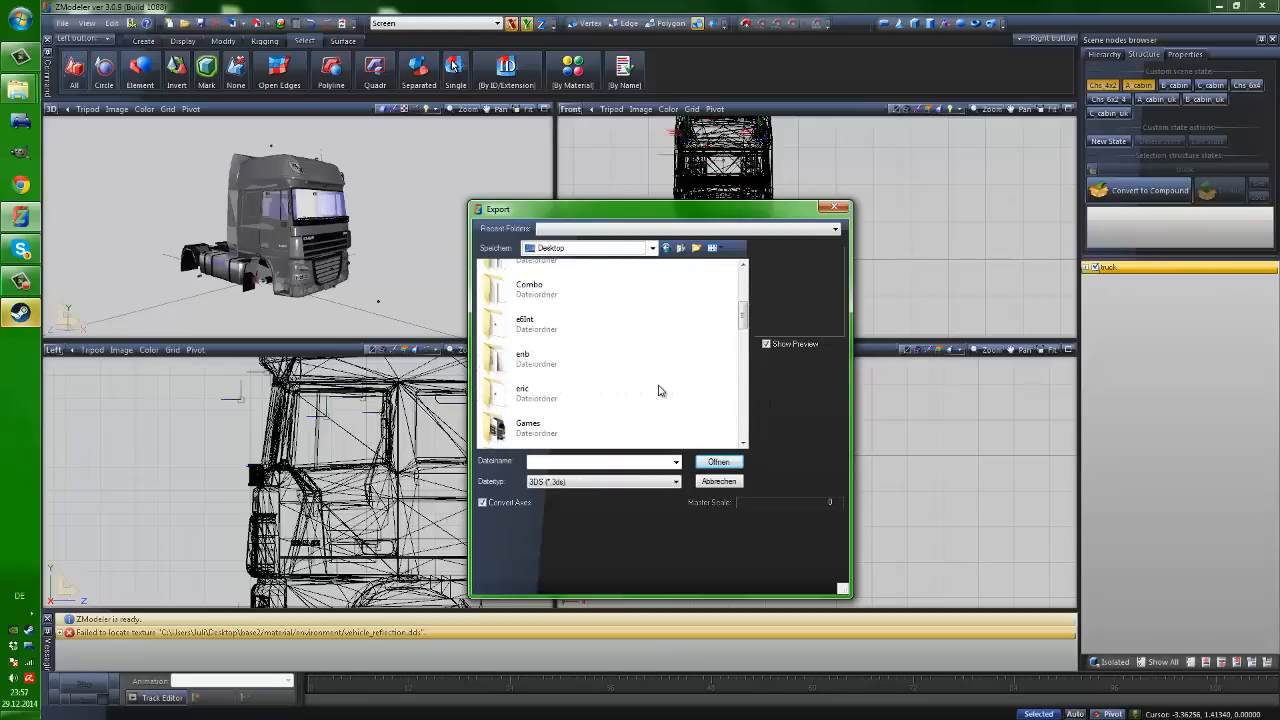
scroll(549, 356, "down", 4)
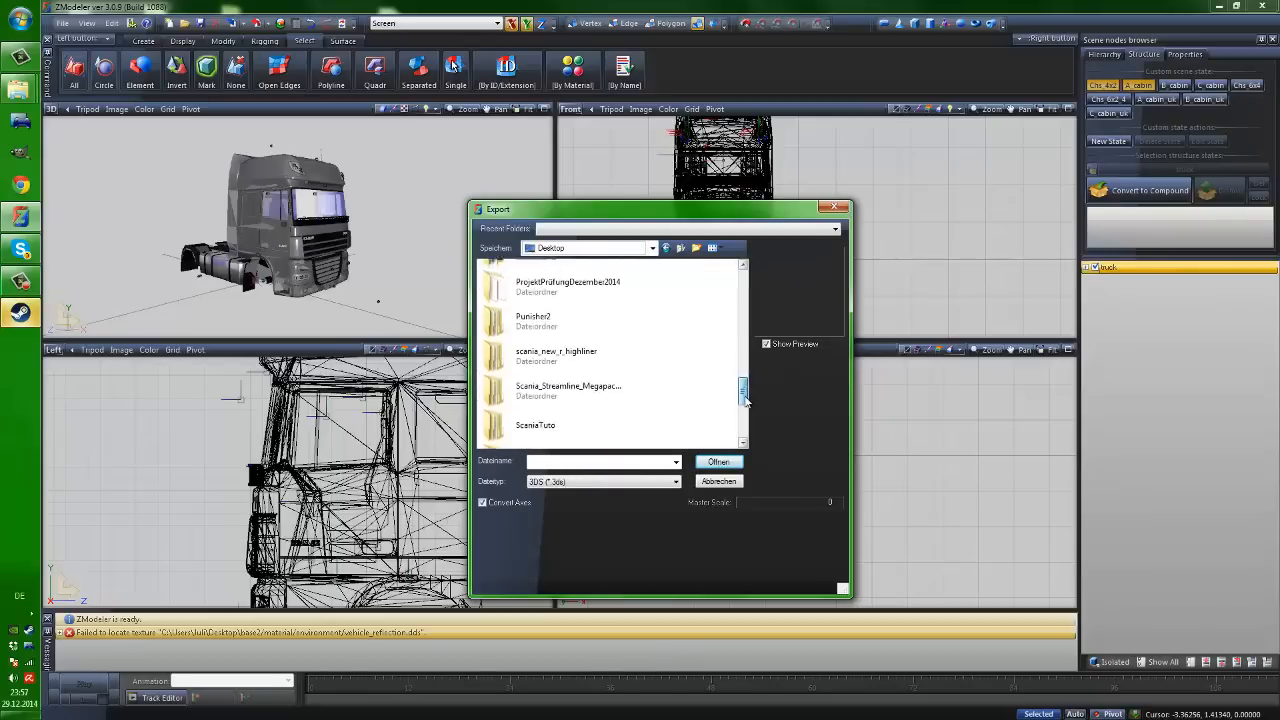
double_click(571, 366)
double_click(520, 287)
left_click(520, 287)
double_click(520, 287)
double_click(520, 287)
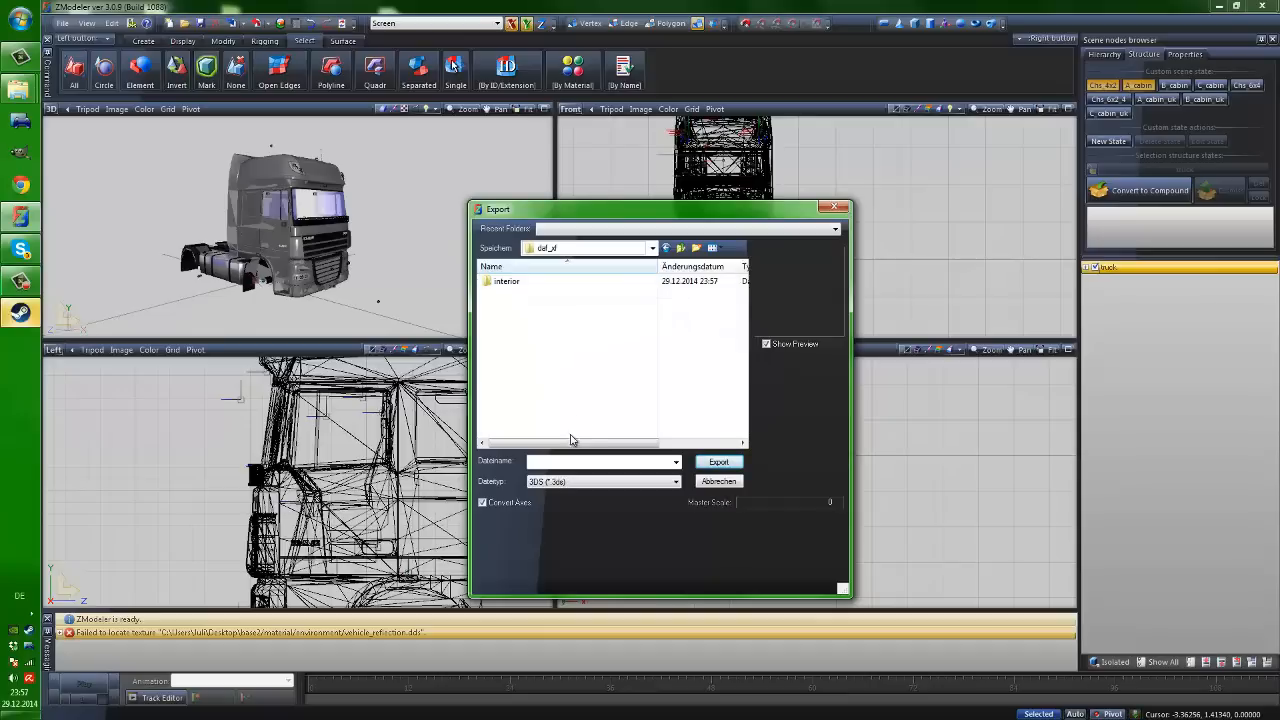
Set the export type to SCS Software Prism 3D (*.pmd) and choose truck.pmd as the target file, keeping the version at ETS2
left_click(561, 485)
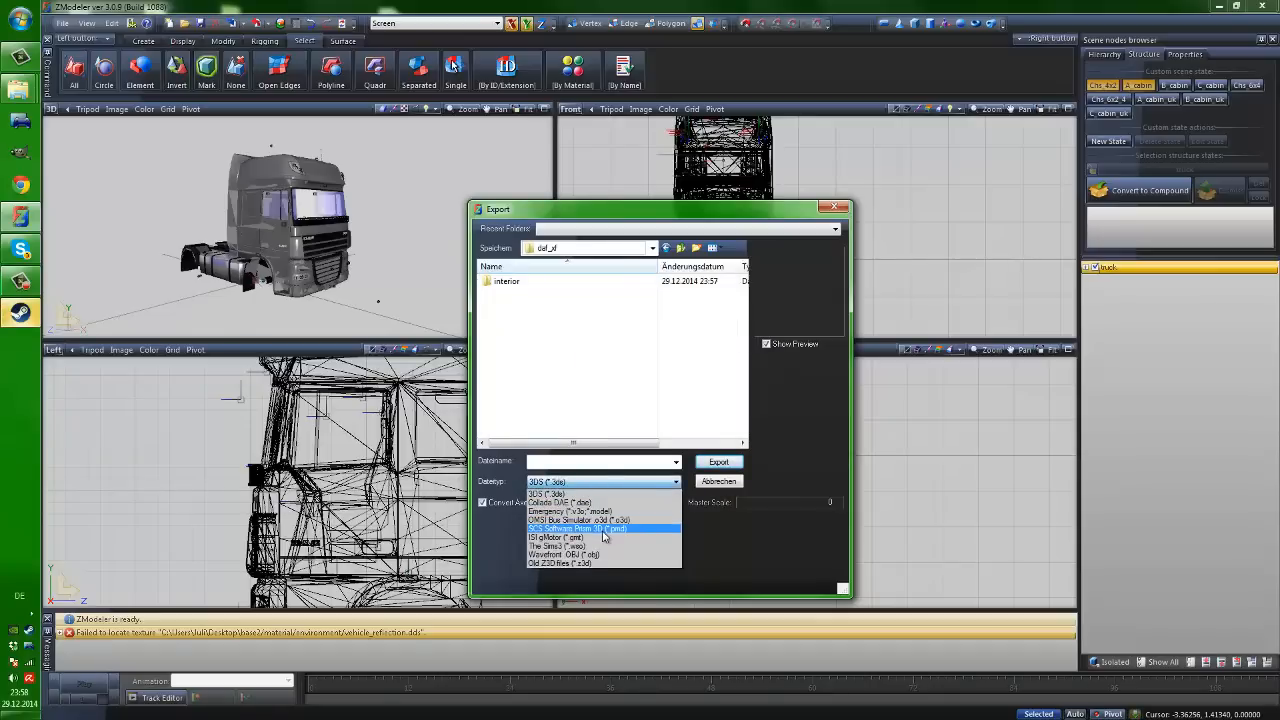
left_click(604, 536)
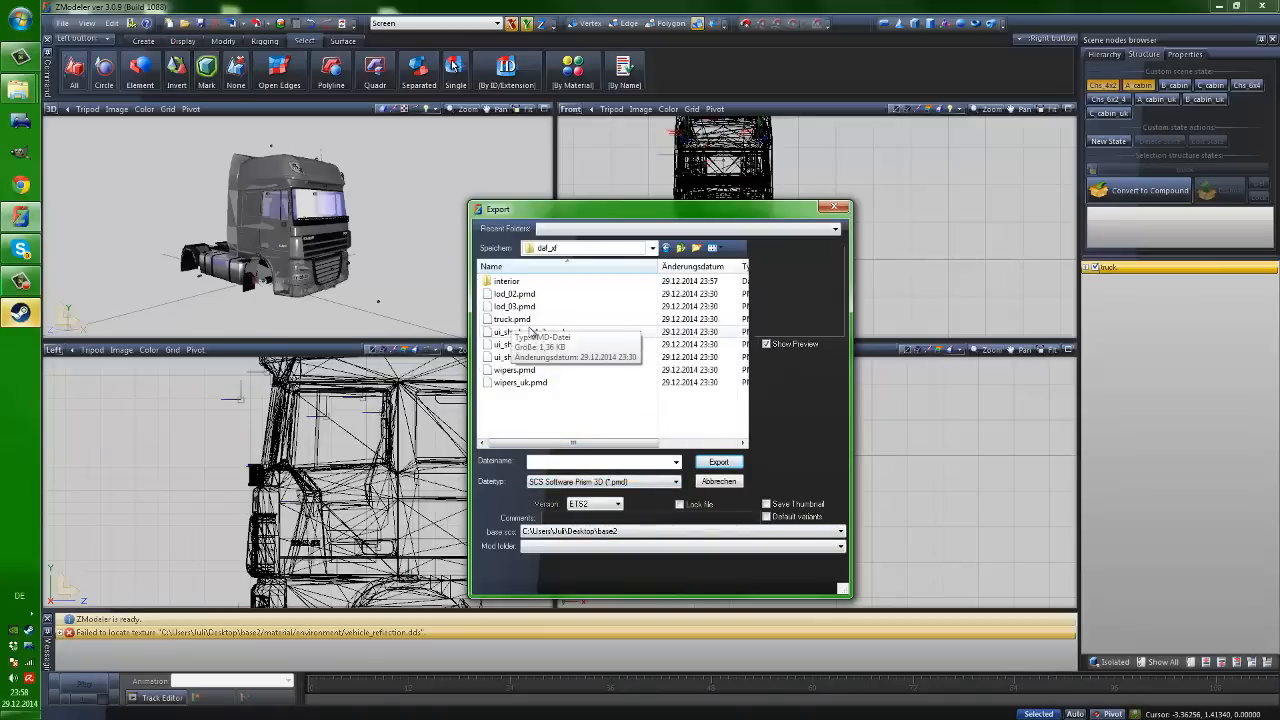
left_click(560, 319)
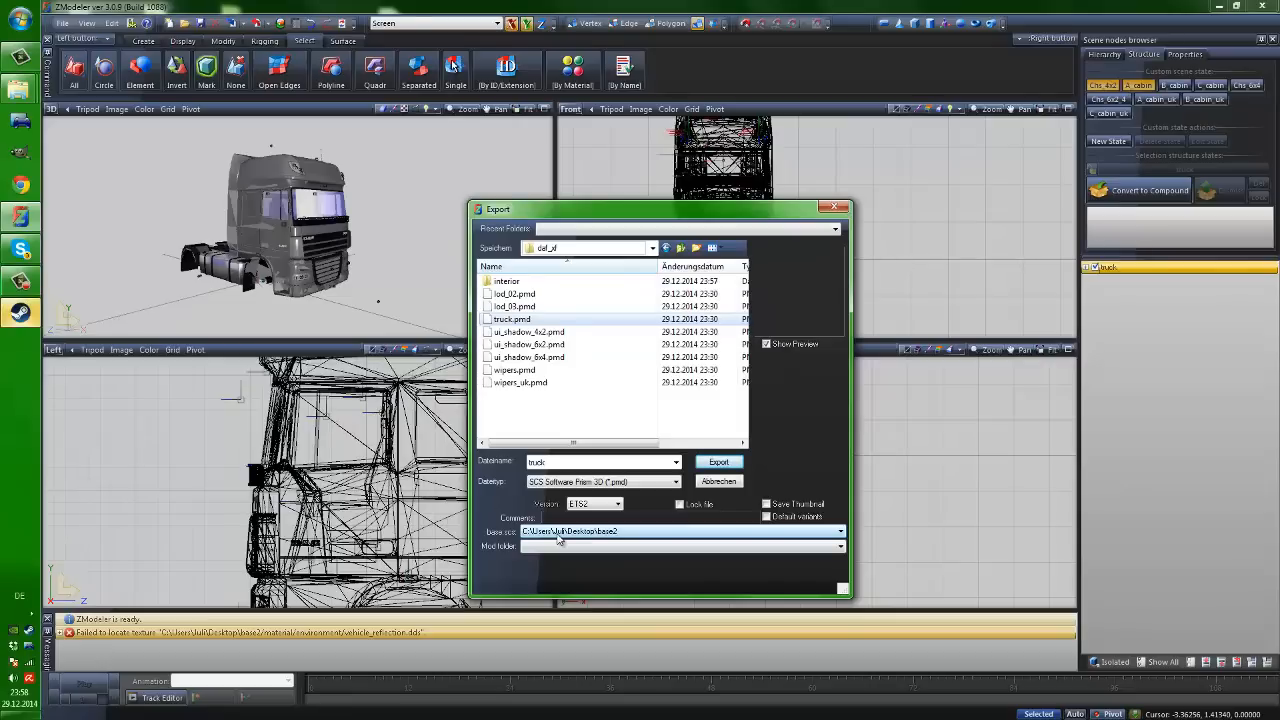
left_click(580, 506)
left_click(580, 507)
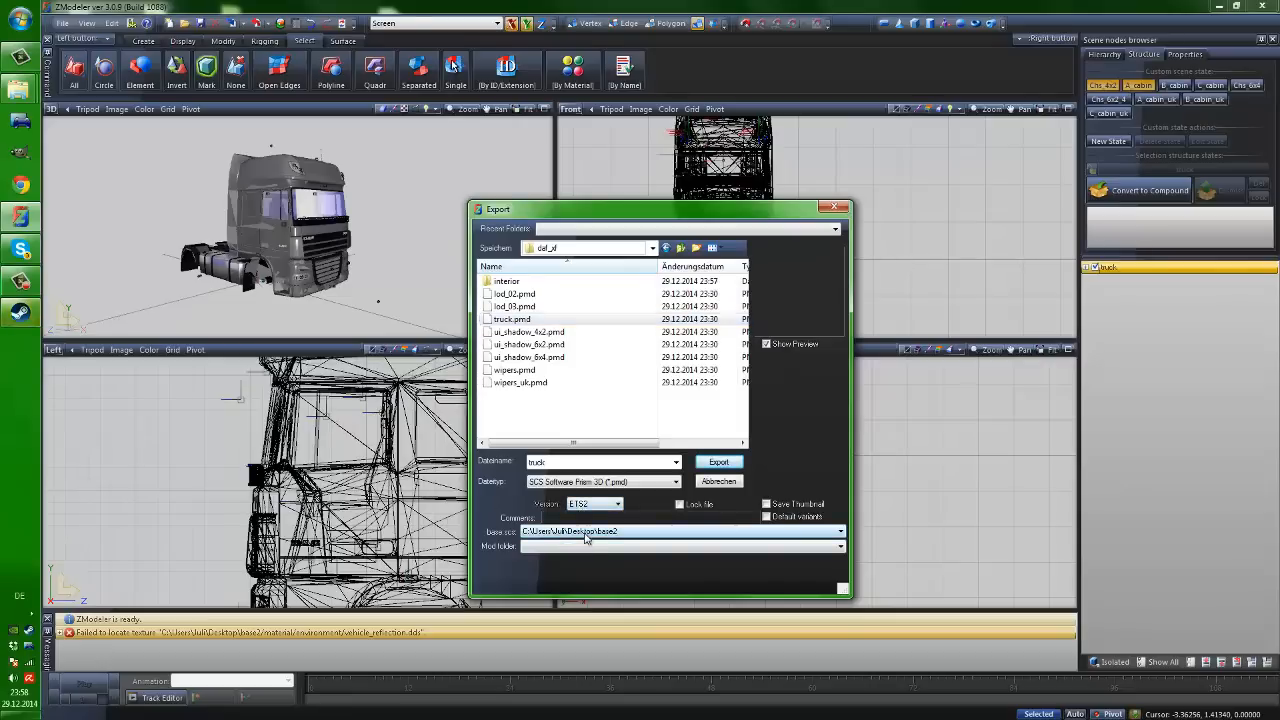
Move the Export dialog off the truck wireframe and review the base.scs folder choices, keeping the desktop base2 folder
left_click_drag(707, 217, 573, 148)
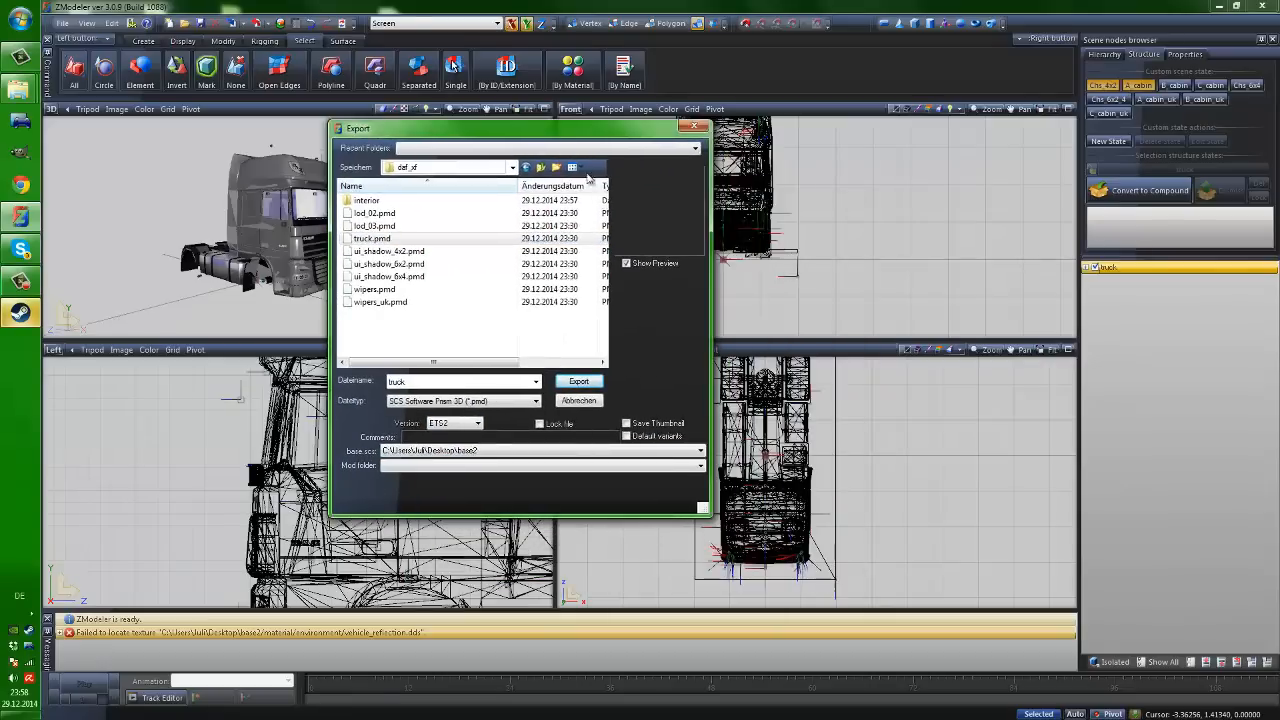
left_click(410, 455)
left_click(412, 455)
left_click(414, 456)
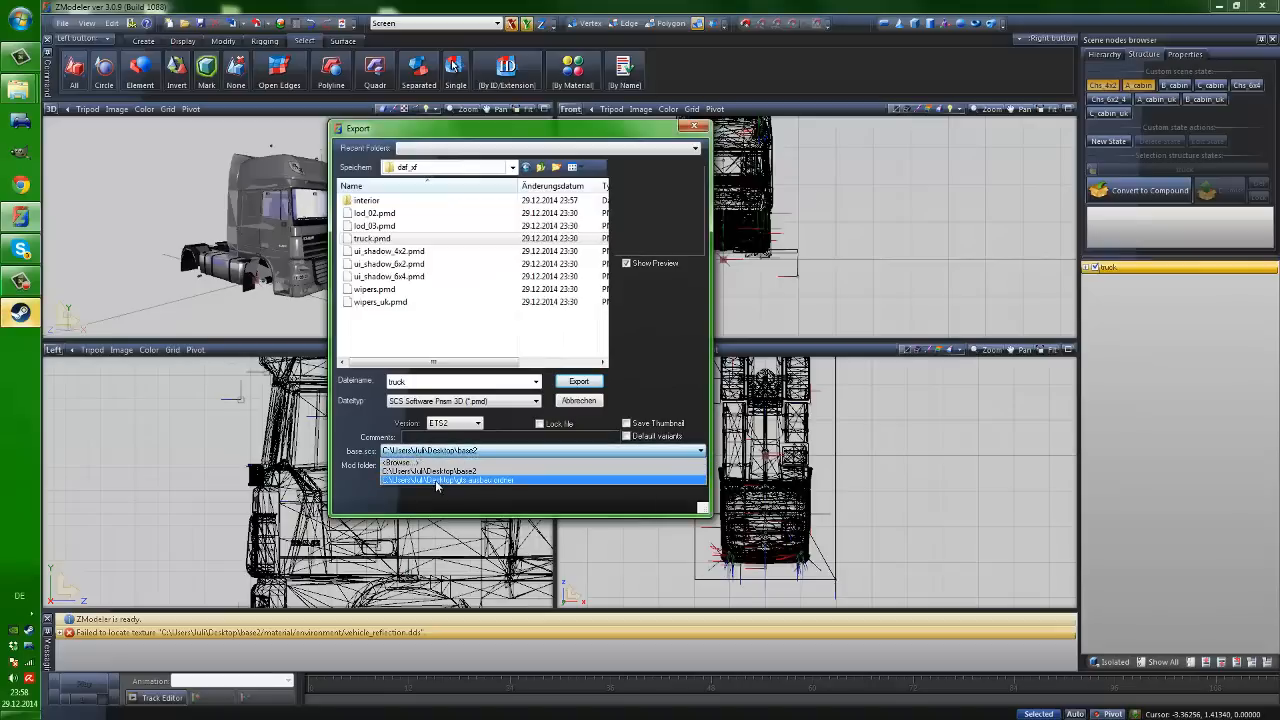
left_click(425, 455)
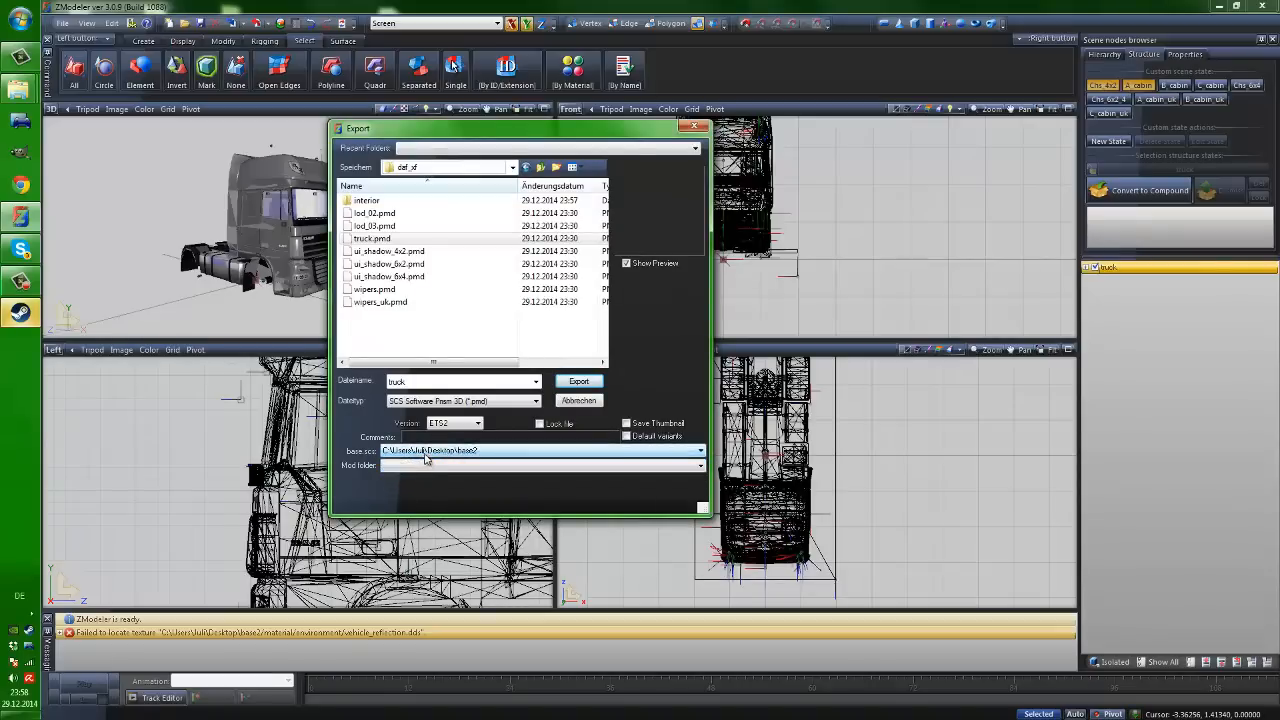
Confirm version ETS2 and type SCS Software Prism 3D, and export the model over truck.pmd
left_click(455, 428)
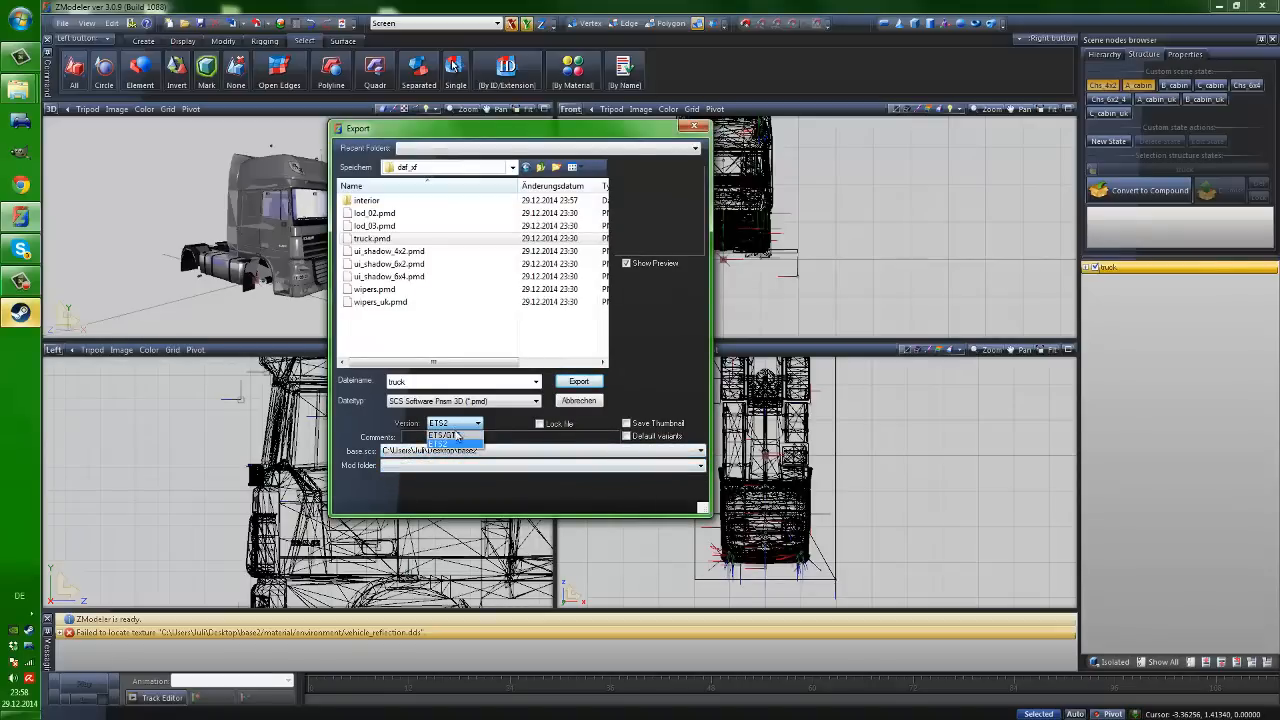
left_click(452, 444)
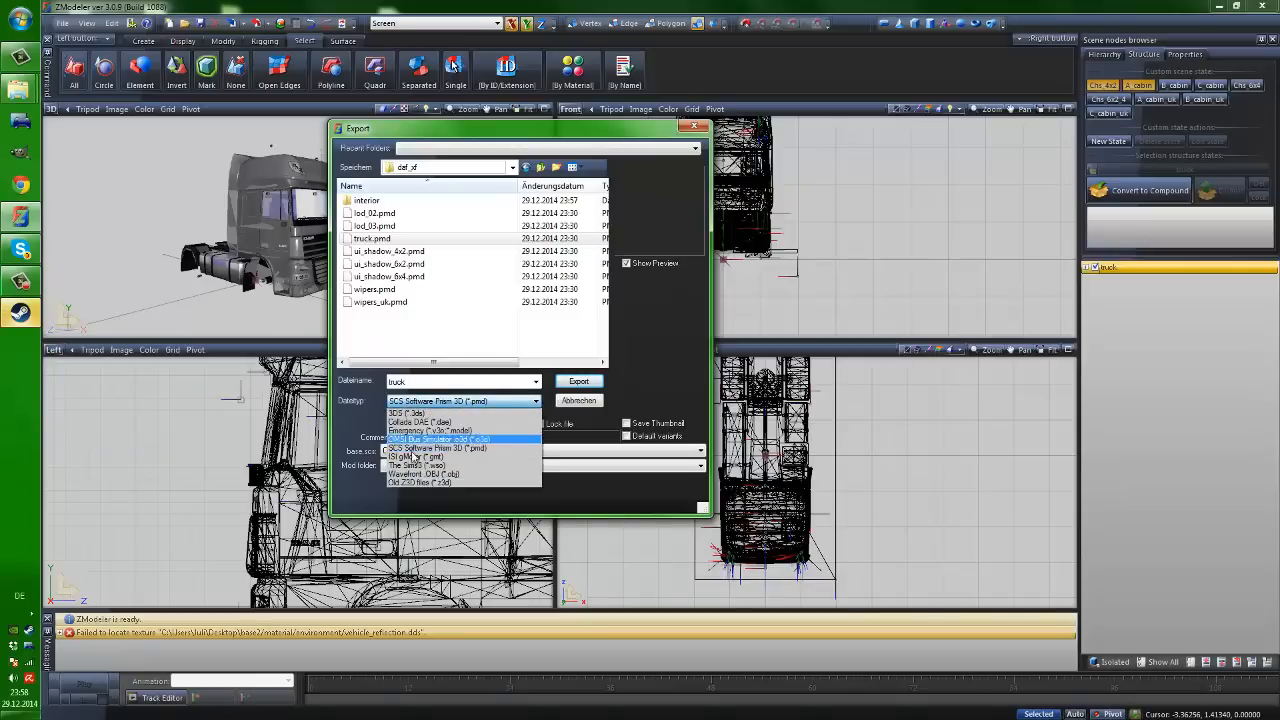
left_click(478, 454)
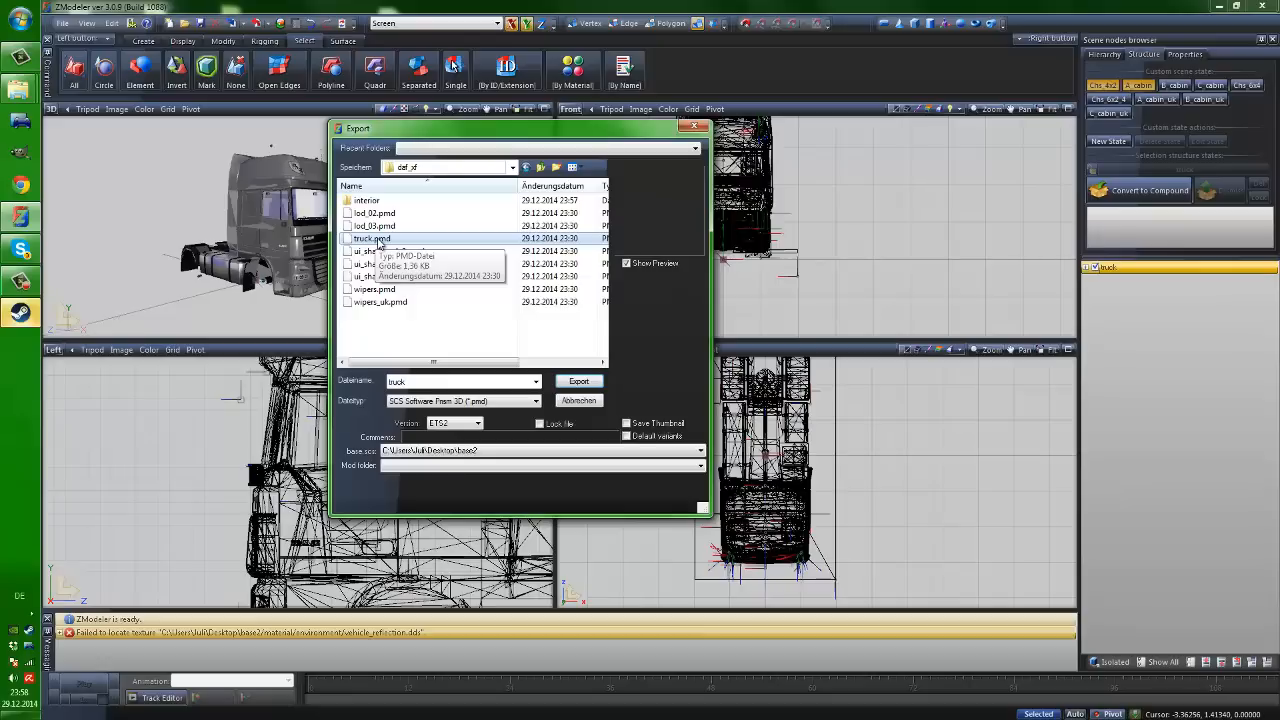
left_click(575, 382)
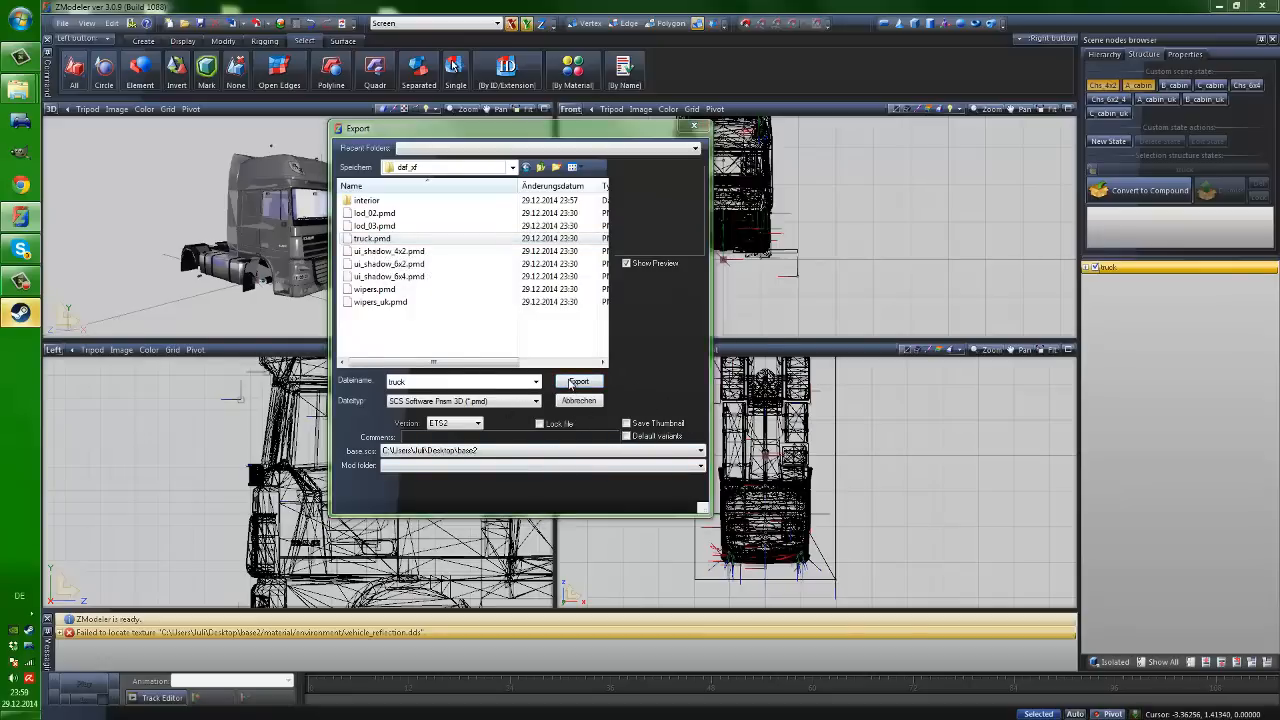
Confirm replacing the existing truck.pmd and clear the export messages from the message log
left_click_drag(677, 305, 521, 207)
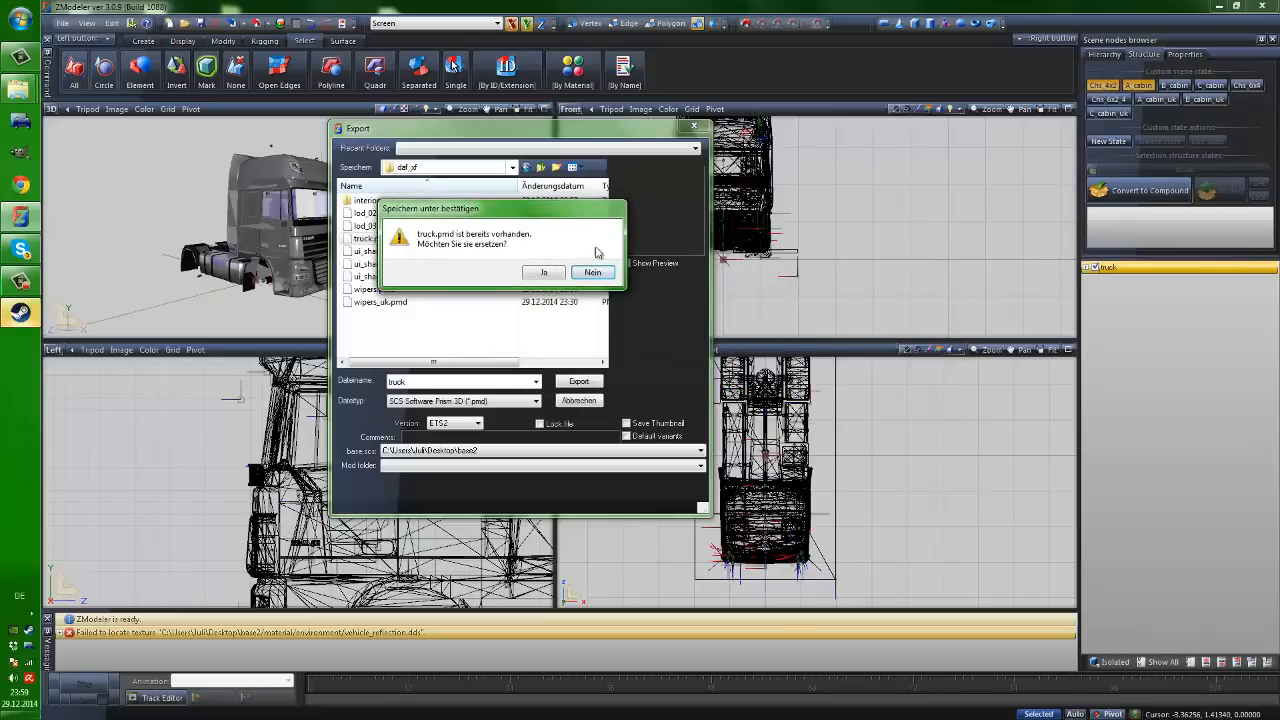
left_click(543, 273)
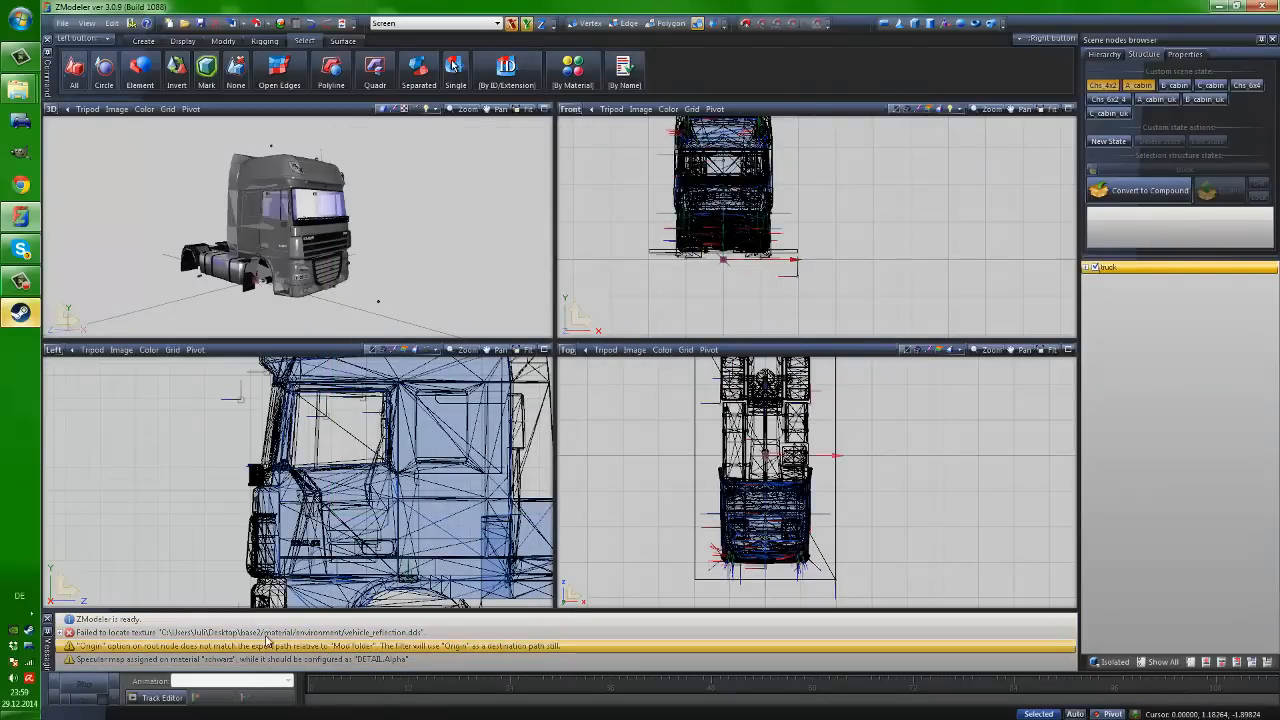
right_click(201, 638)
left_click(228, 642)
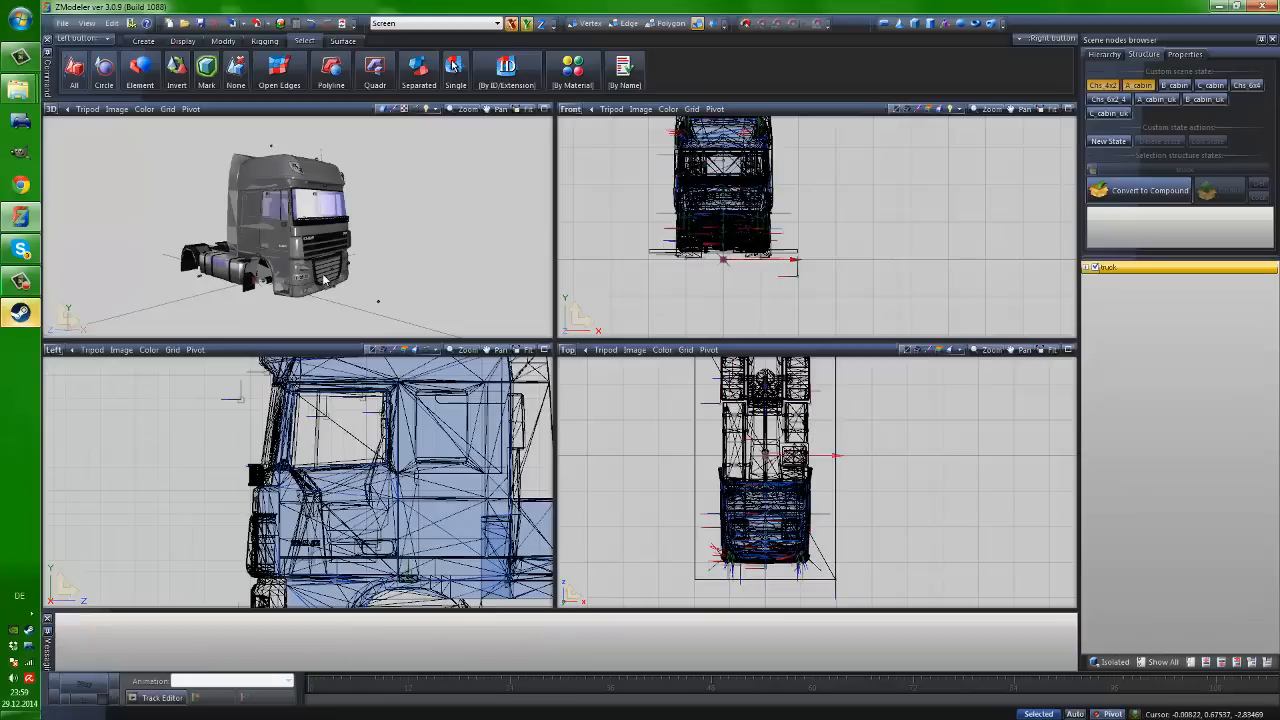
left_click(370, 292)
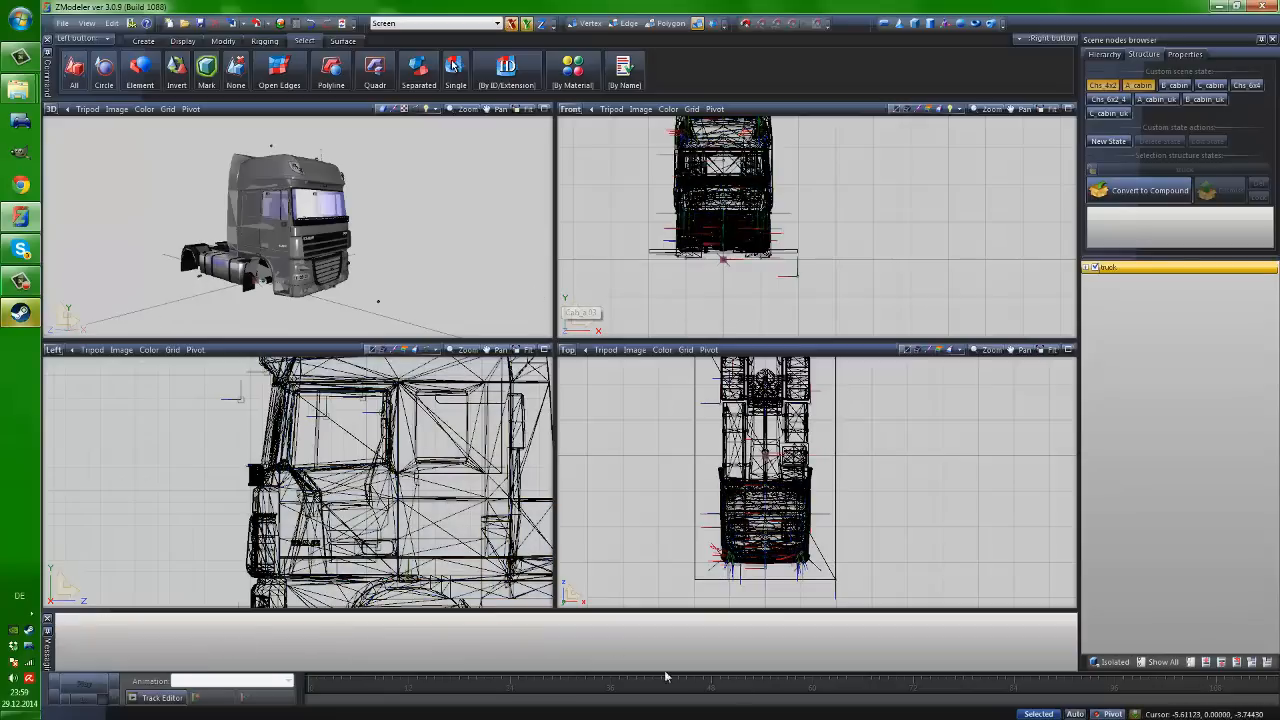
scroll(371, 289, "up", 5)
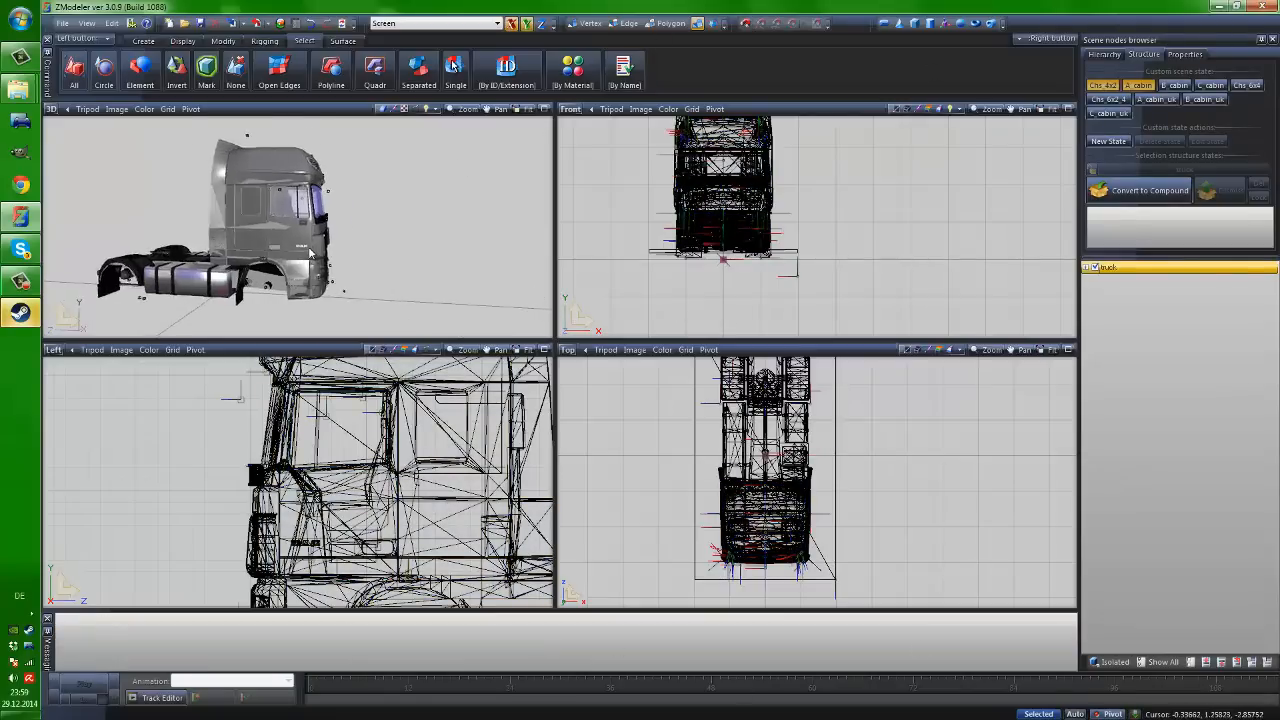
Switch to the Explorer window showing tutotruck\vehicle\truck\daf_xf and look through the exported files
key("ctrl+a")
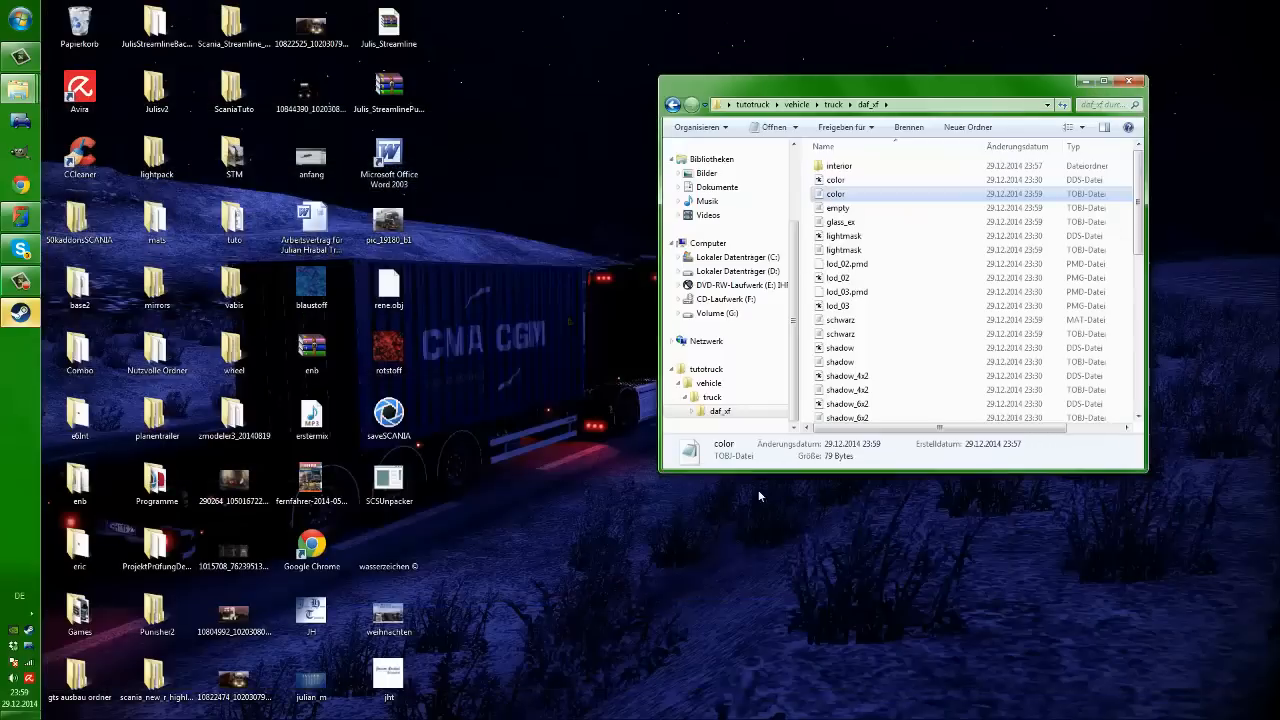
left_click_drag(814, 90, 738, 76)
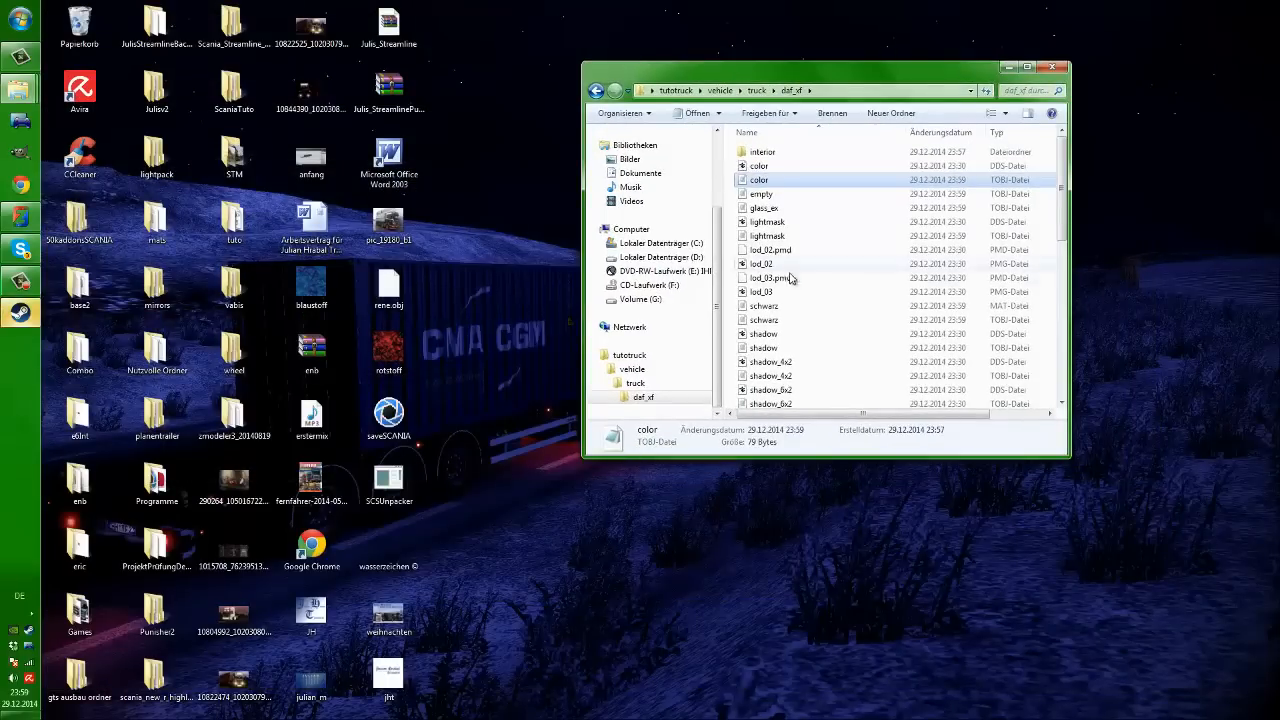
left_click(785, 319)
left_click(783, 306)
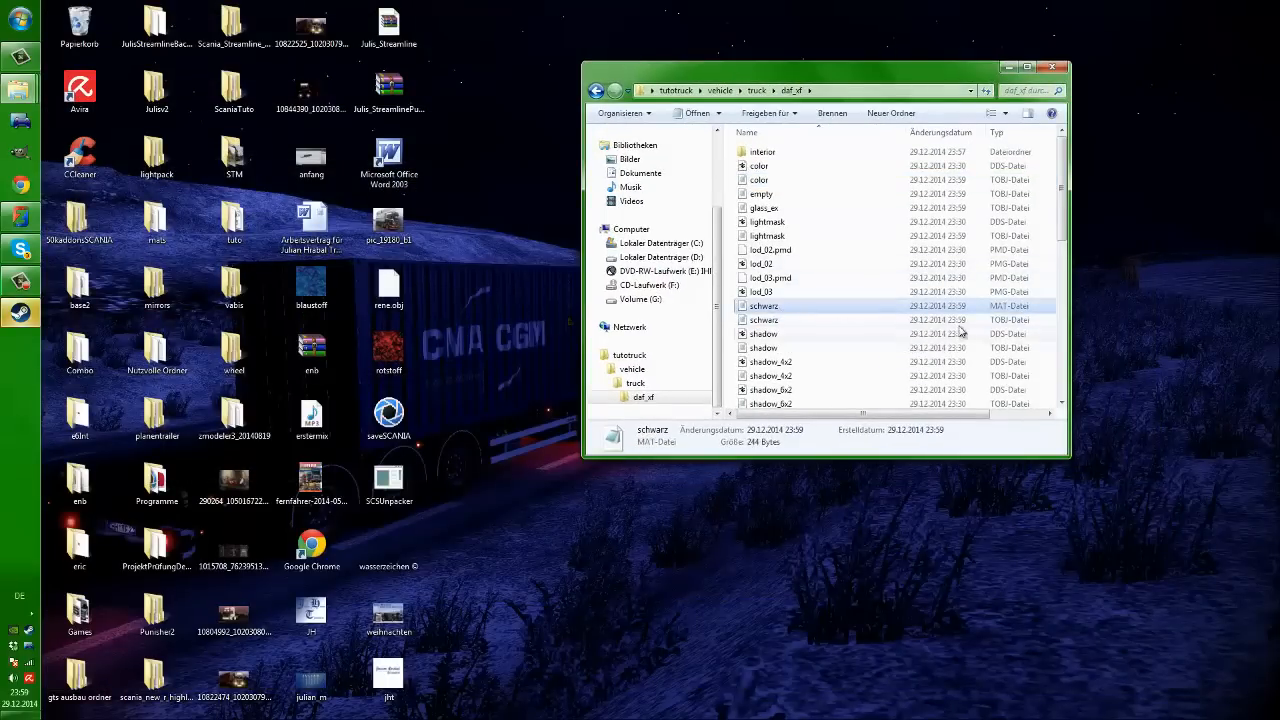
scroll(829, 266, "down", 4)
scroll(832, 267, "down", 6)
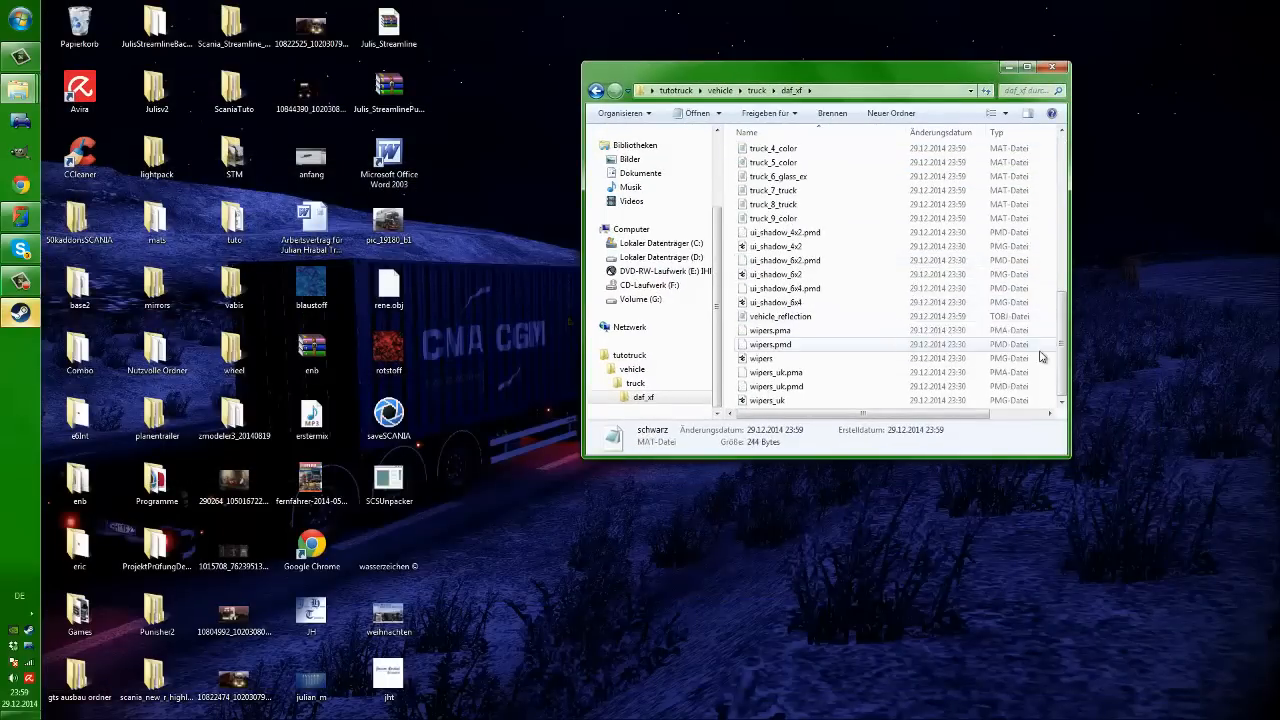
left_click_drag(1063, 354, 1055, 193)
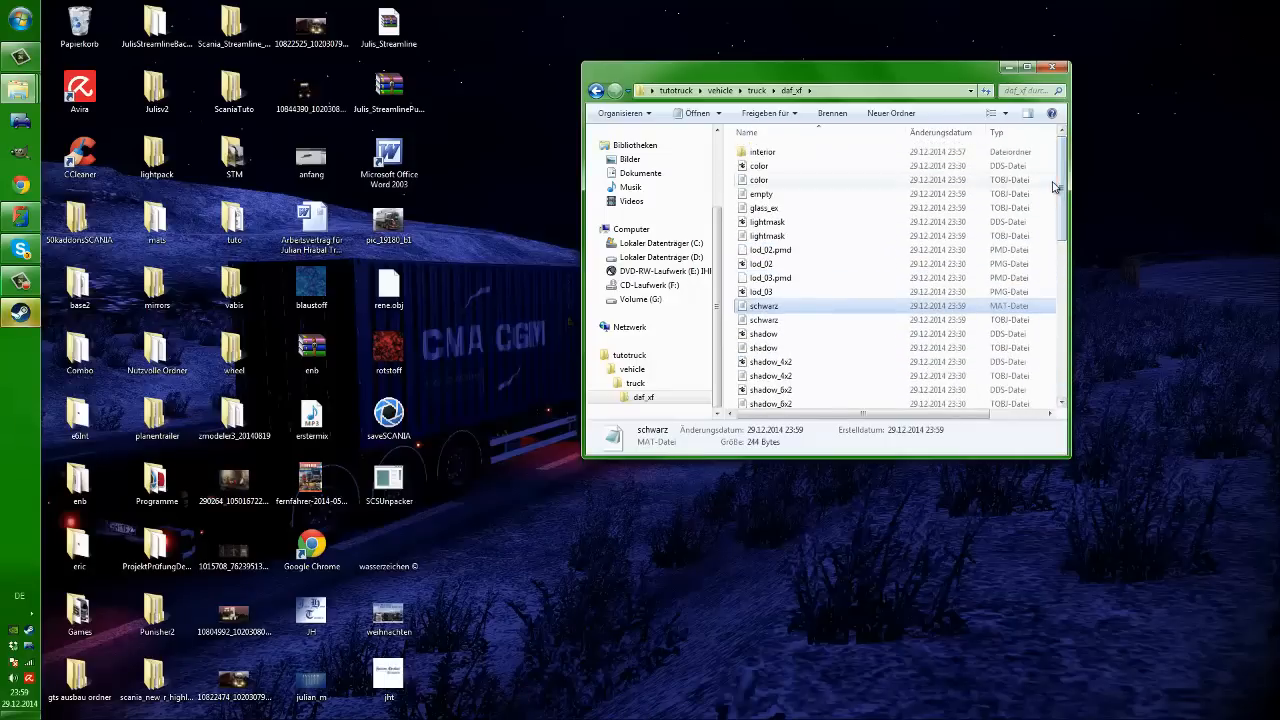
Examine the names and file types of the two exported schwarz files, MAT and TOBJ, without renaming them
left_click(787, 320)
left_click_drag(733, 309, 806, 321)
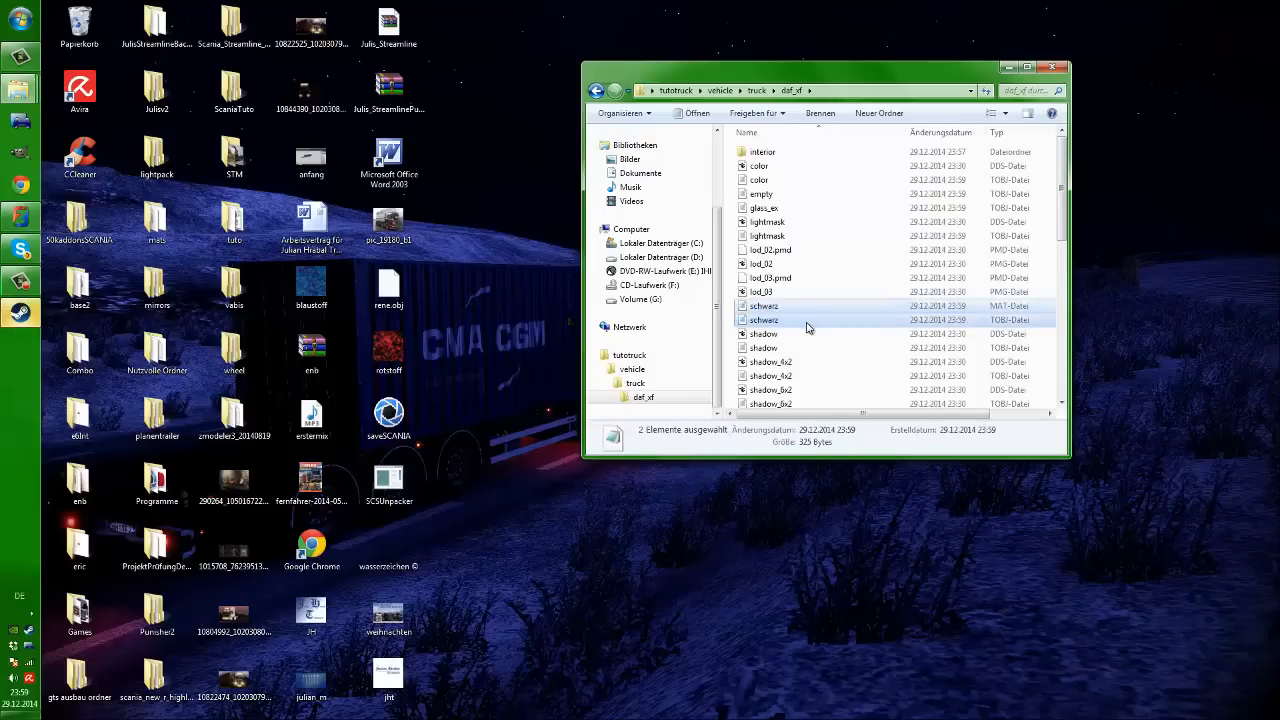
left_click(806, 322)
left_click(776, 308)
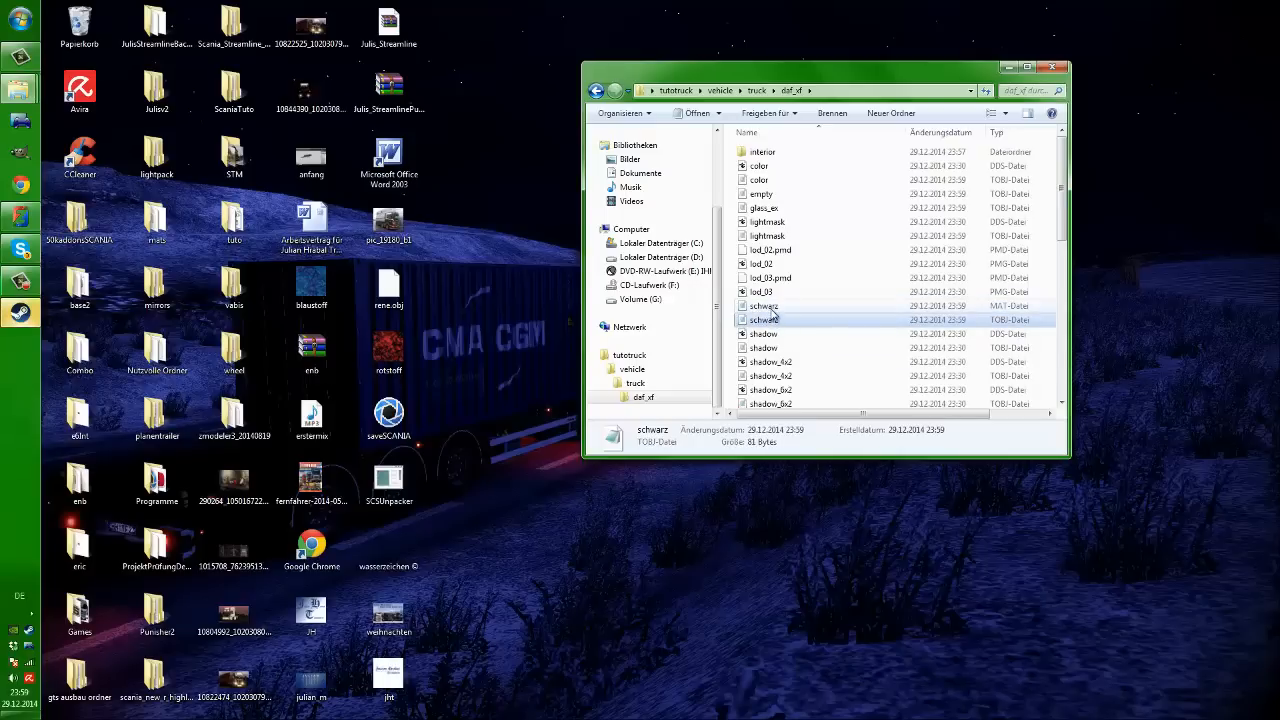
left_click(768, 321)
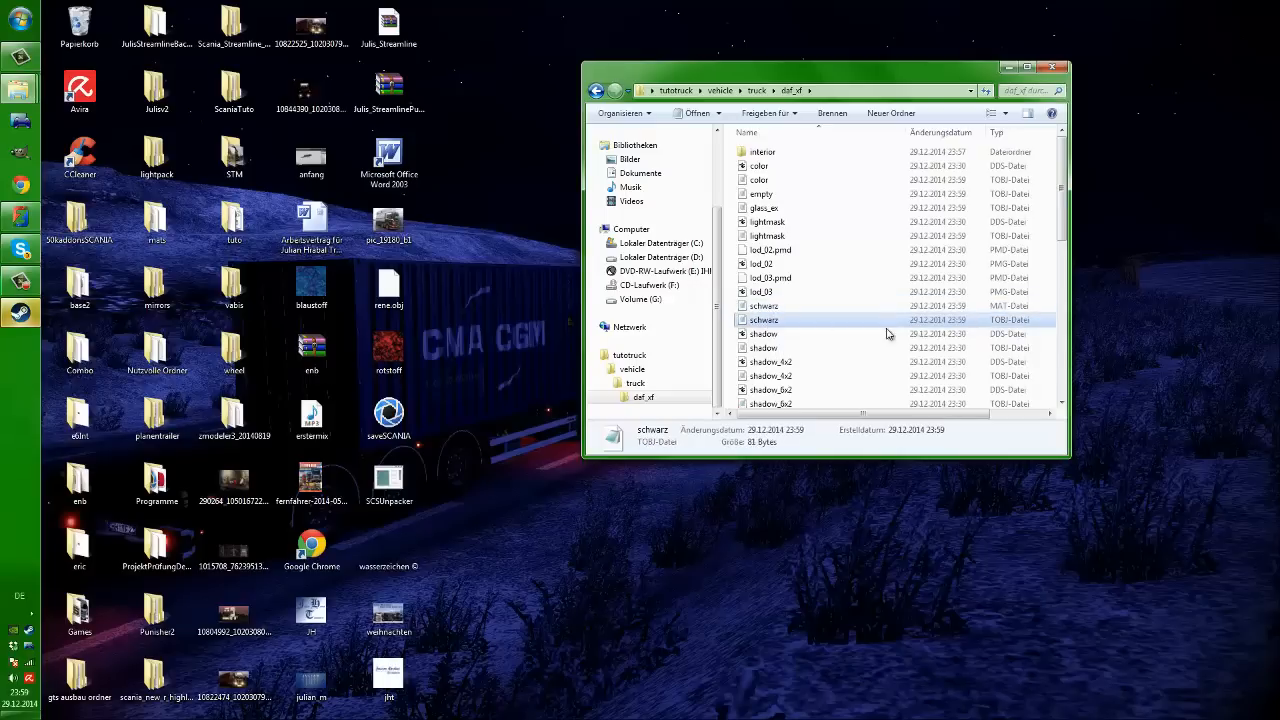
left_click(1012, 306)
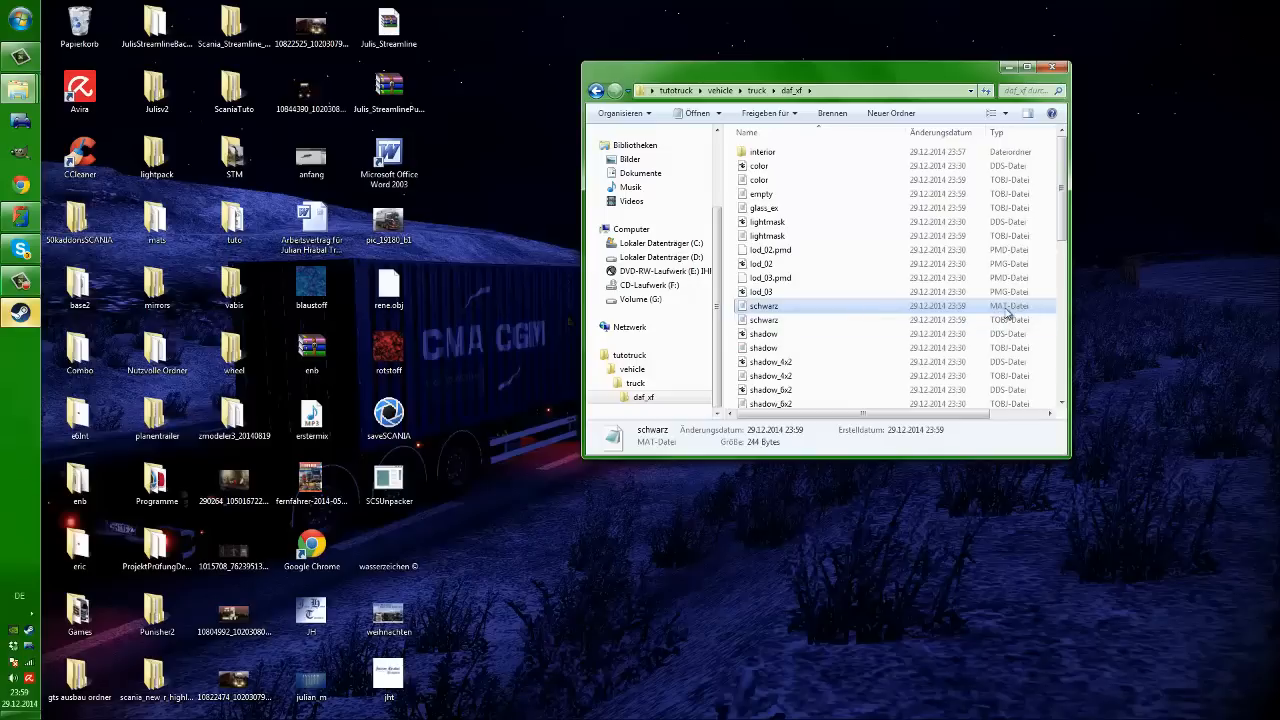
left_click(812, 321)
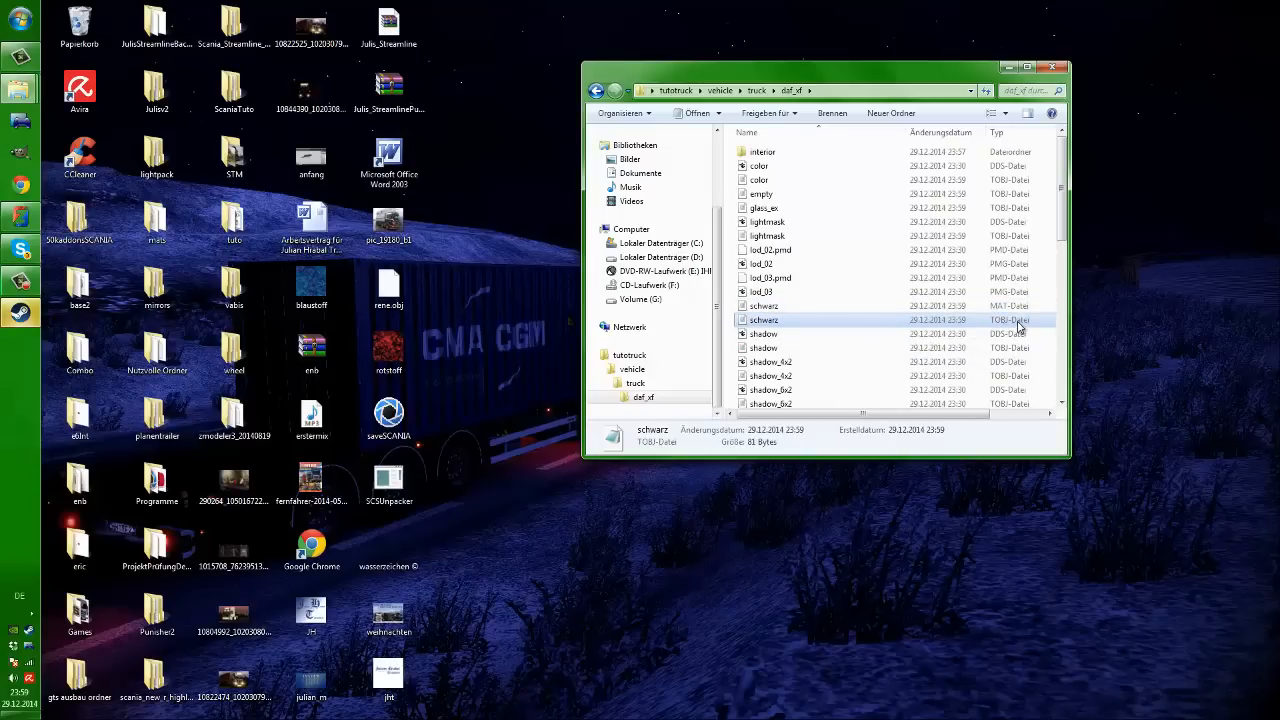
left_click(779, 306)
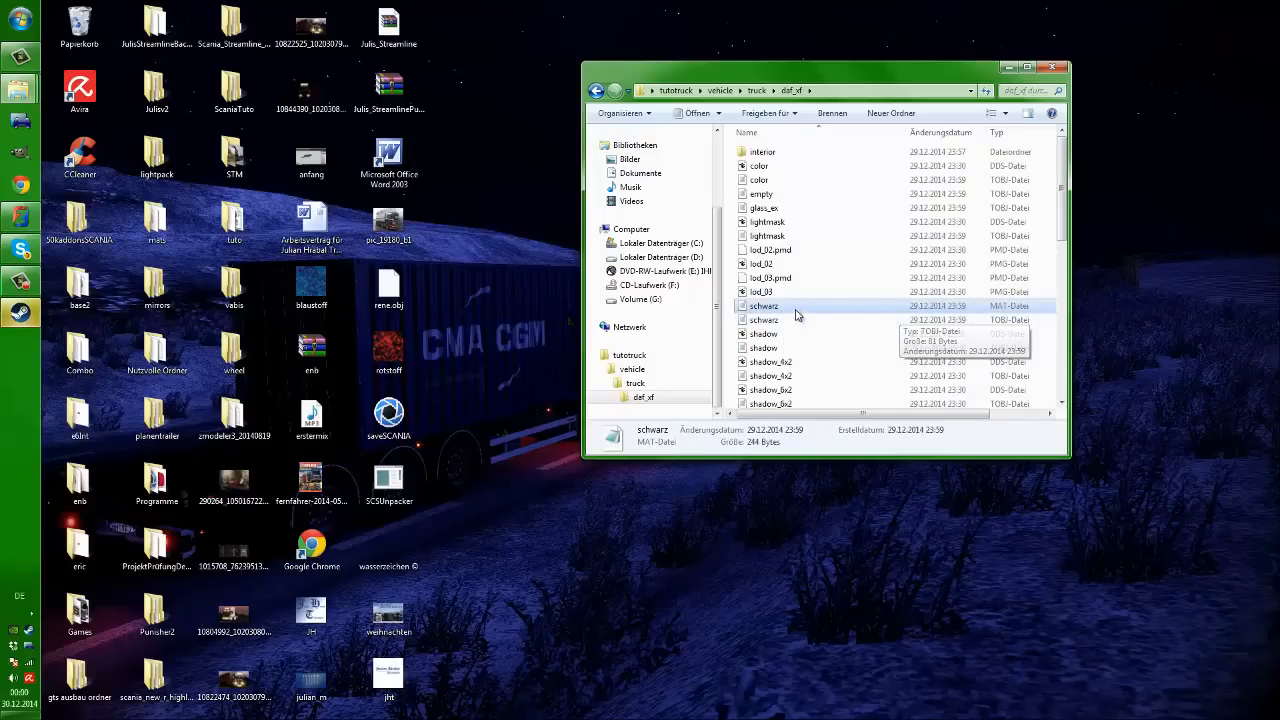
left_click_drag(634, 77, 545, 80)
left_click(687, 310)
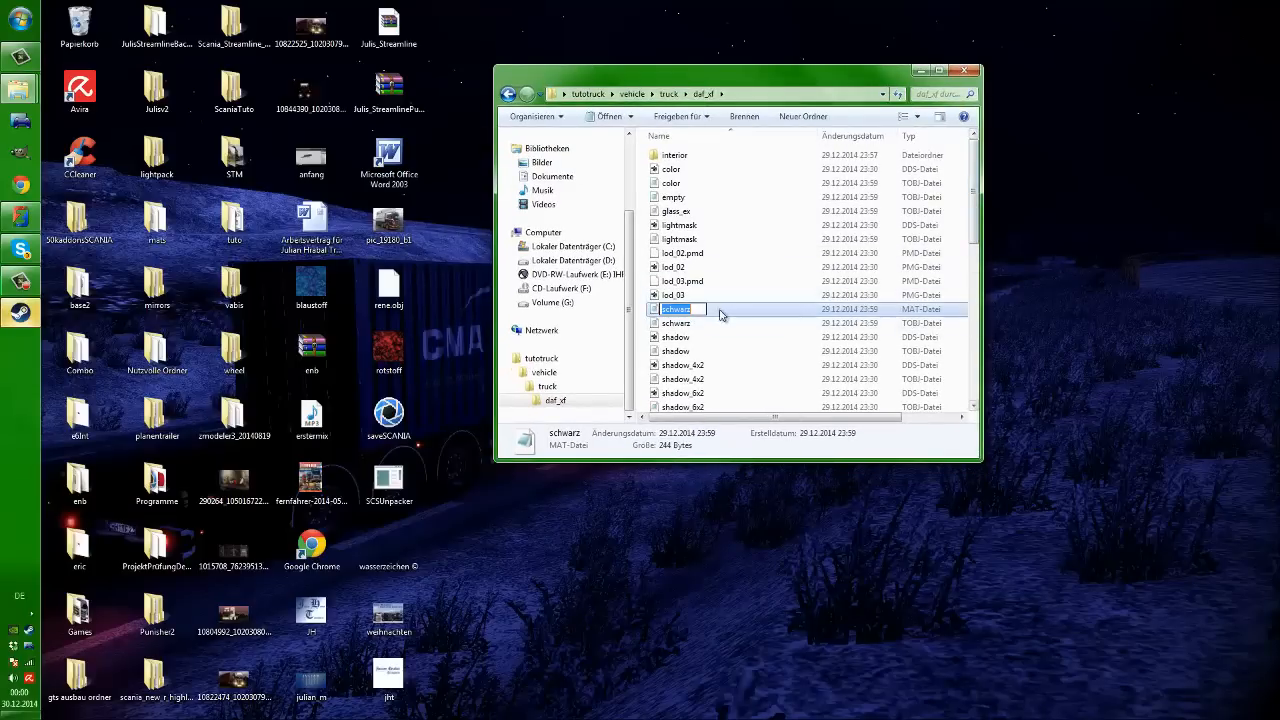
left_click(648, 309)
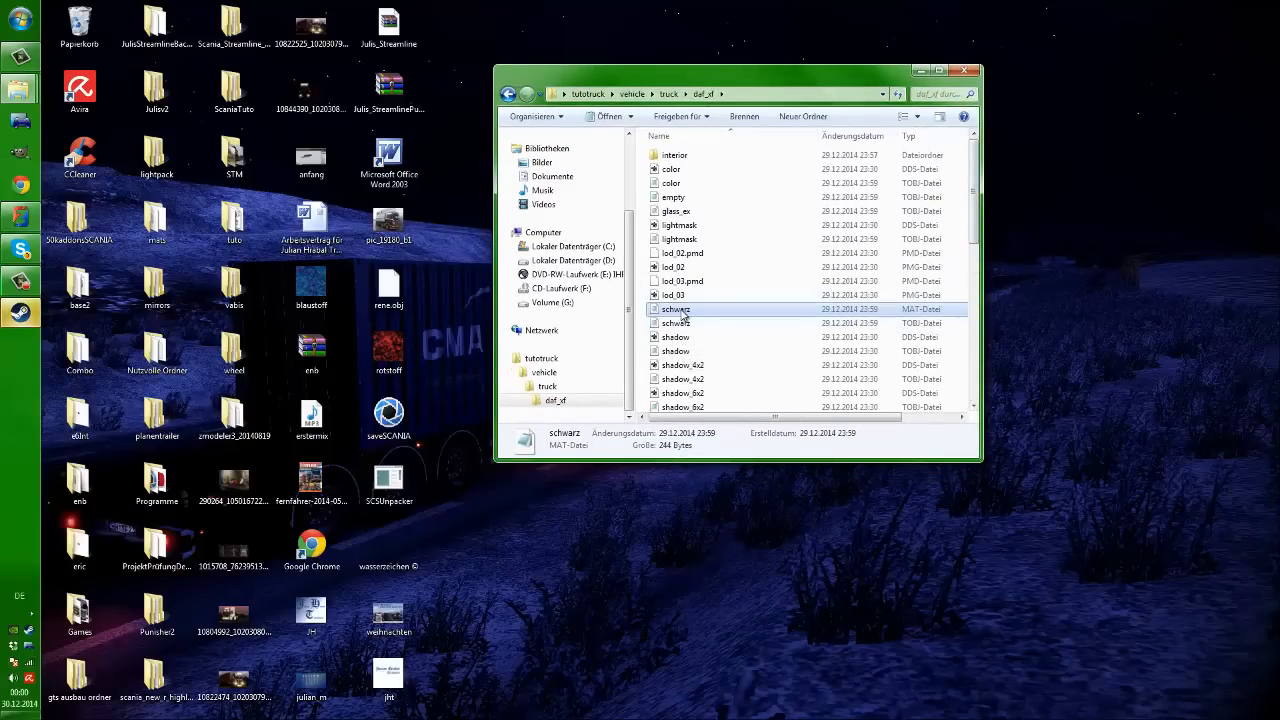
Return to ZModeler, check the schwarz material's name in the Material Browser, and minimize the program again
left_click(19, 216)
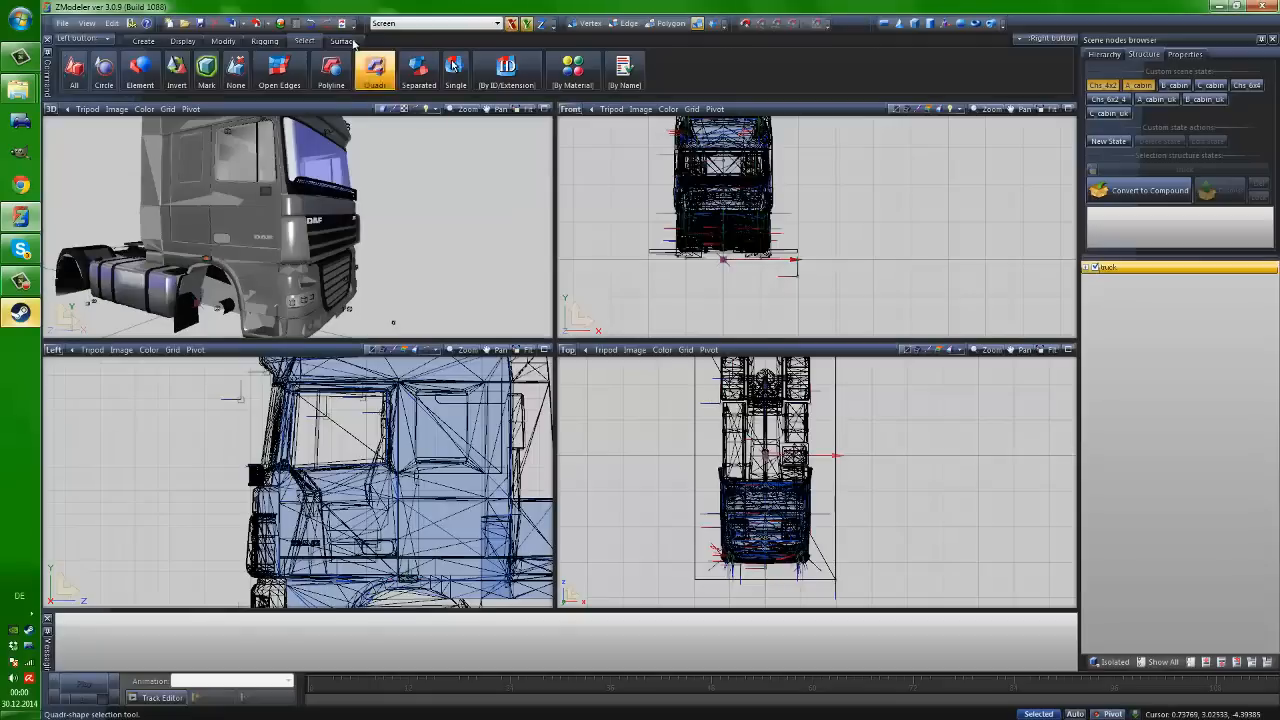
left_click_drag(674, 236, 658, 422)
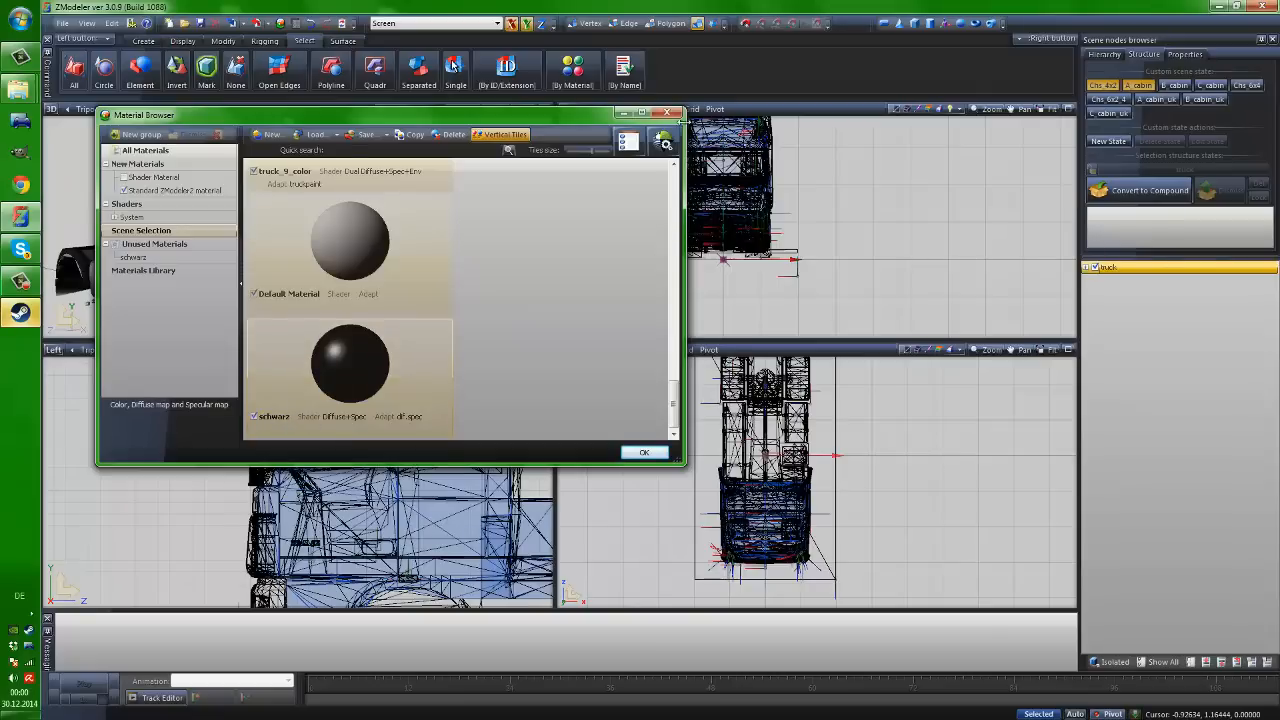
left_click(668, 113)
left_click(1212, 7)
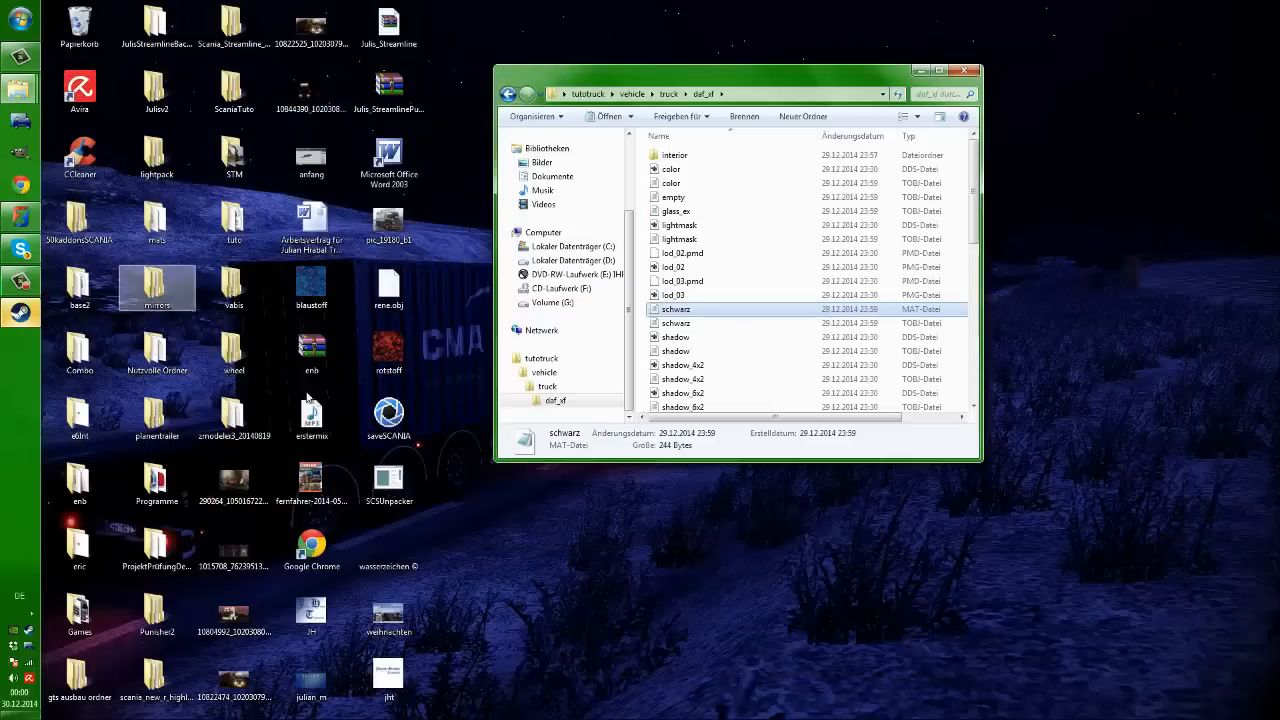
Open the Zmod Grundtexturen folder inside the desktop folder Nutzvolle Ordner and browse its base colour textures
double_click(150, 355)
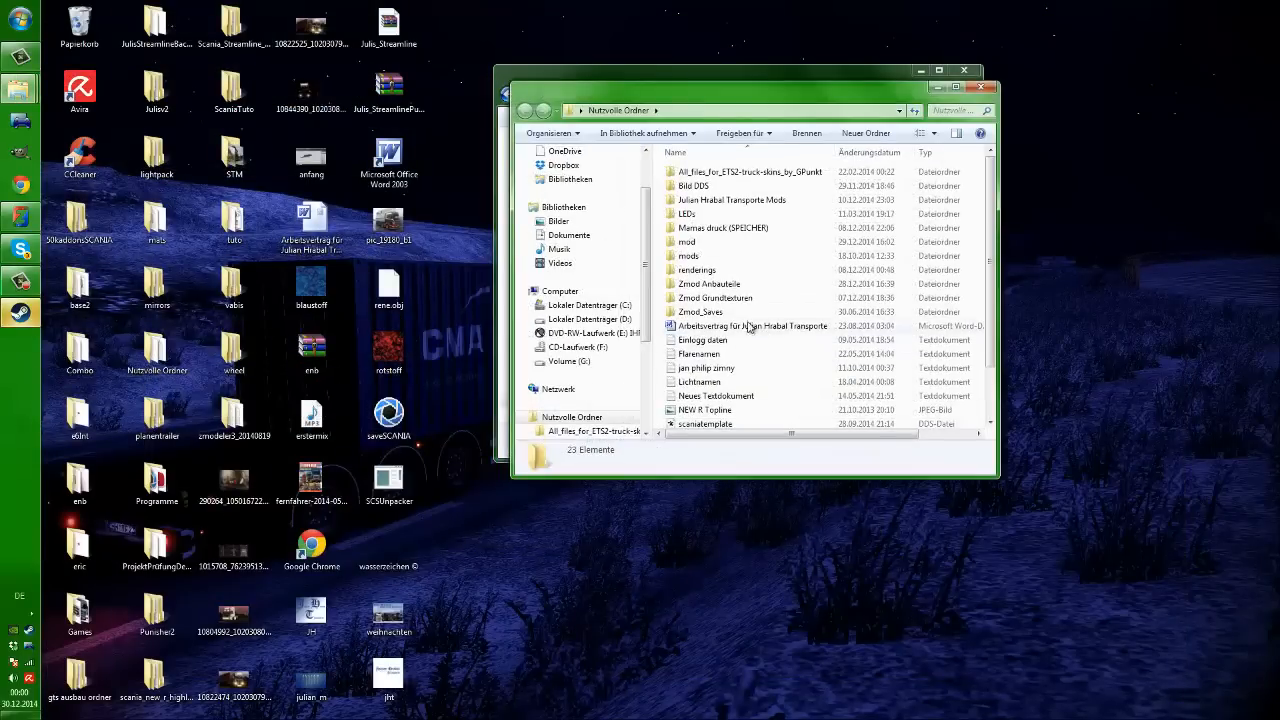
double_click(712, 300)
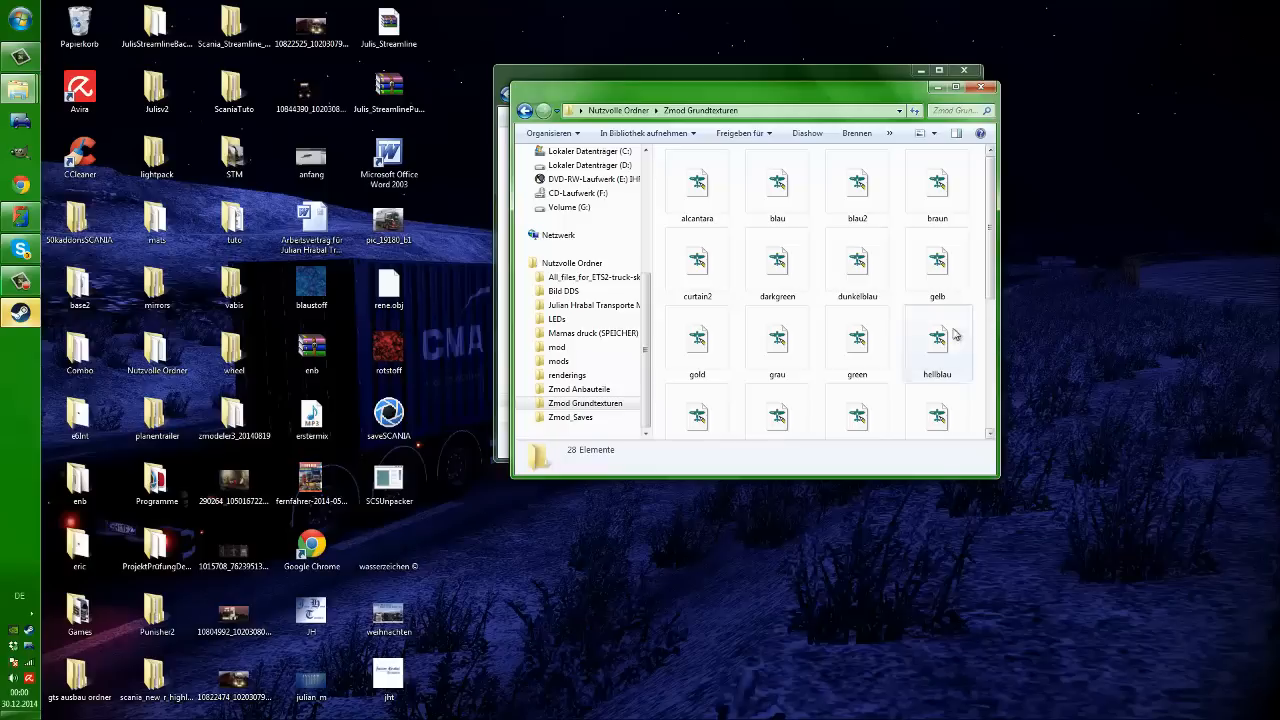
left_click(800, 268)
scroll(806, 277, "down", 3)
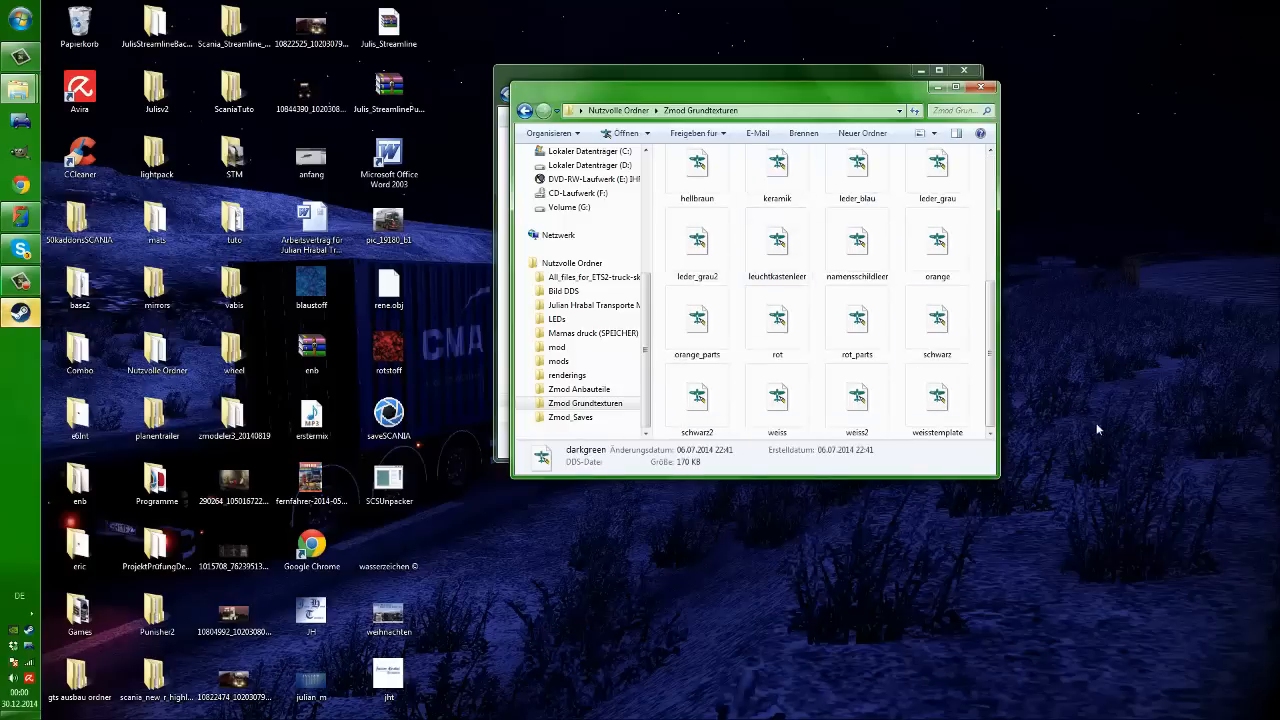
left_click(786, 410)
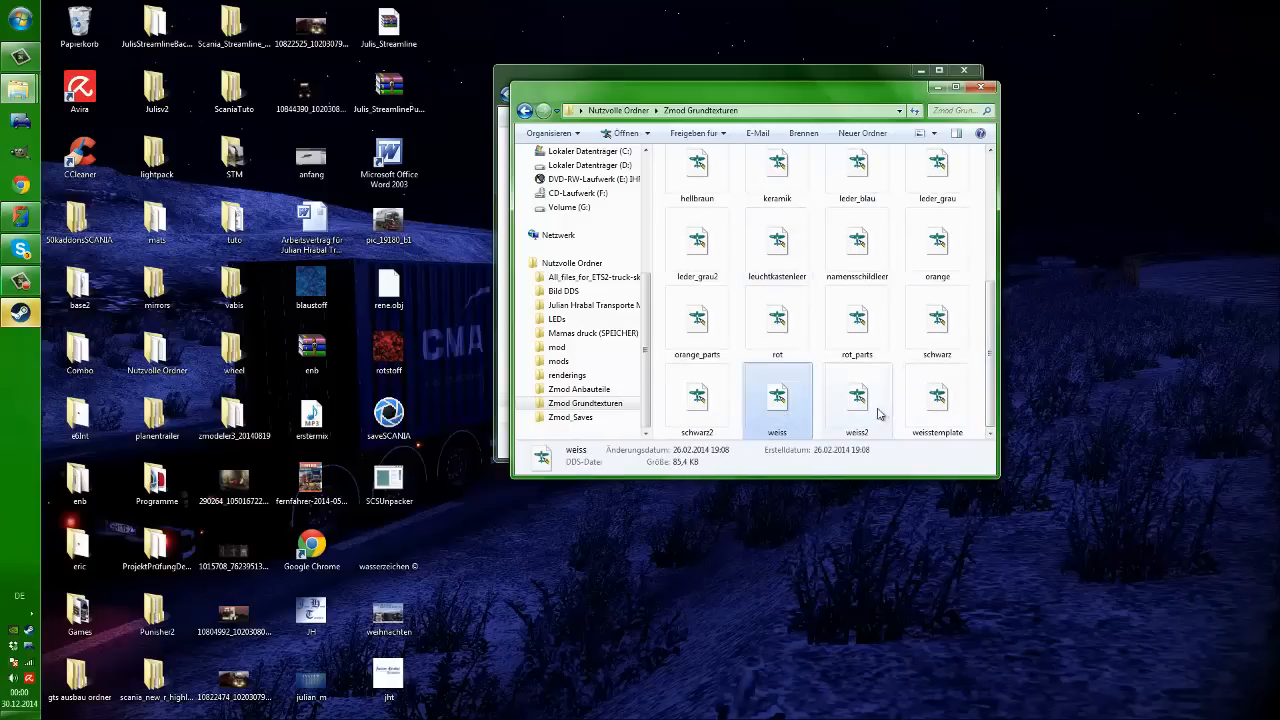
left_click(860, 405)
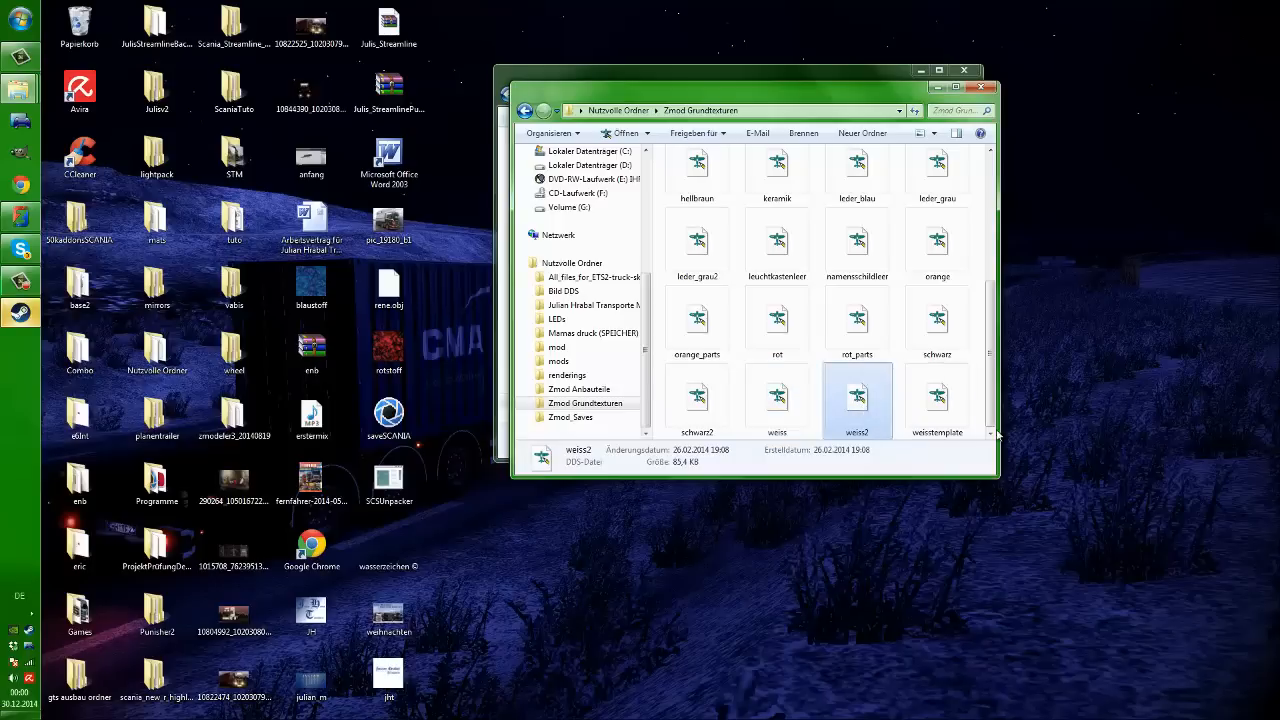
Copy the schwarz DDS texture from Zmod Grundtexturen into the tutotruck\vehicle\truck\daf_xf folder
left_click(940, 350)
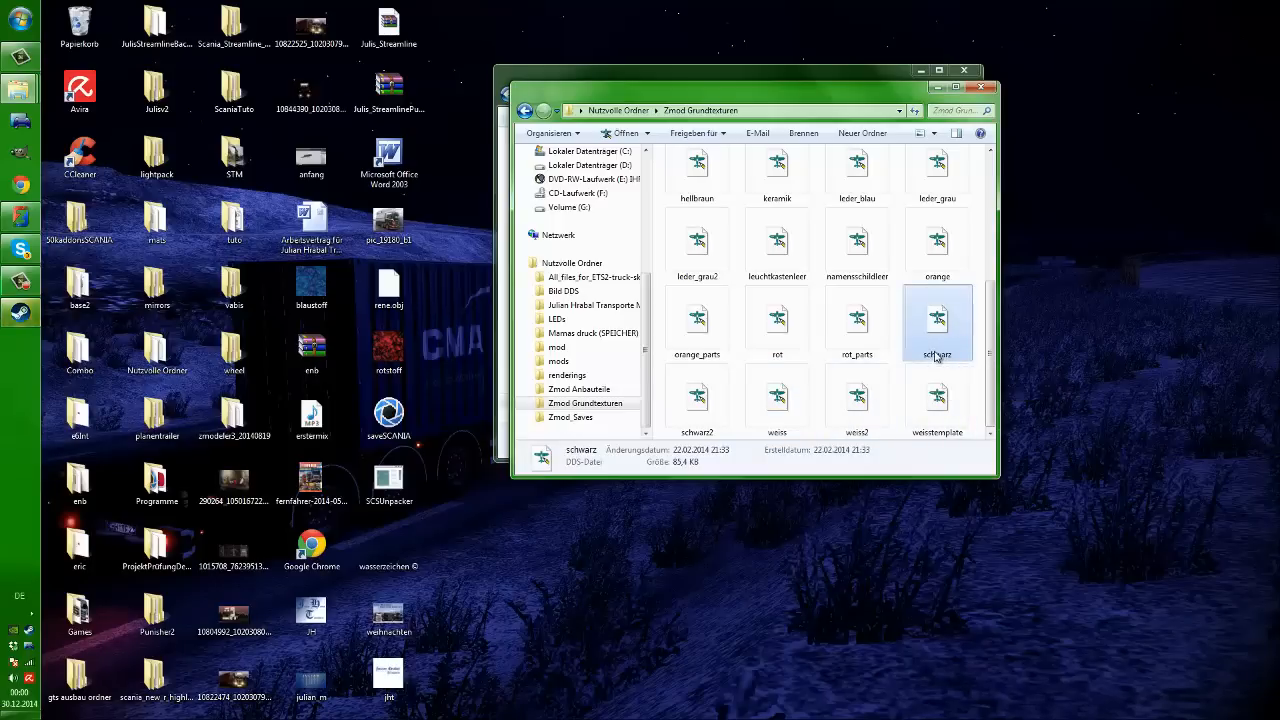
right_click(935, 357)
left_click(1024, 574)
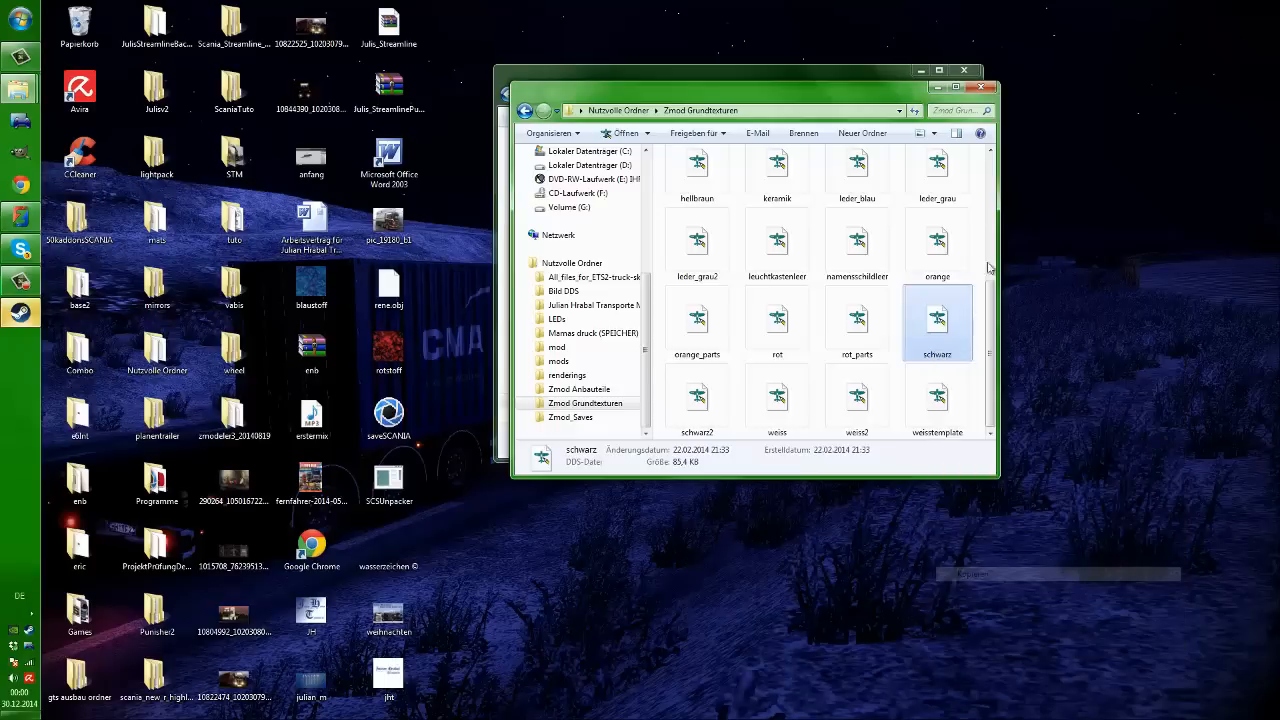
left_click(980, 87)
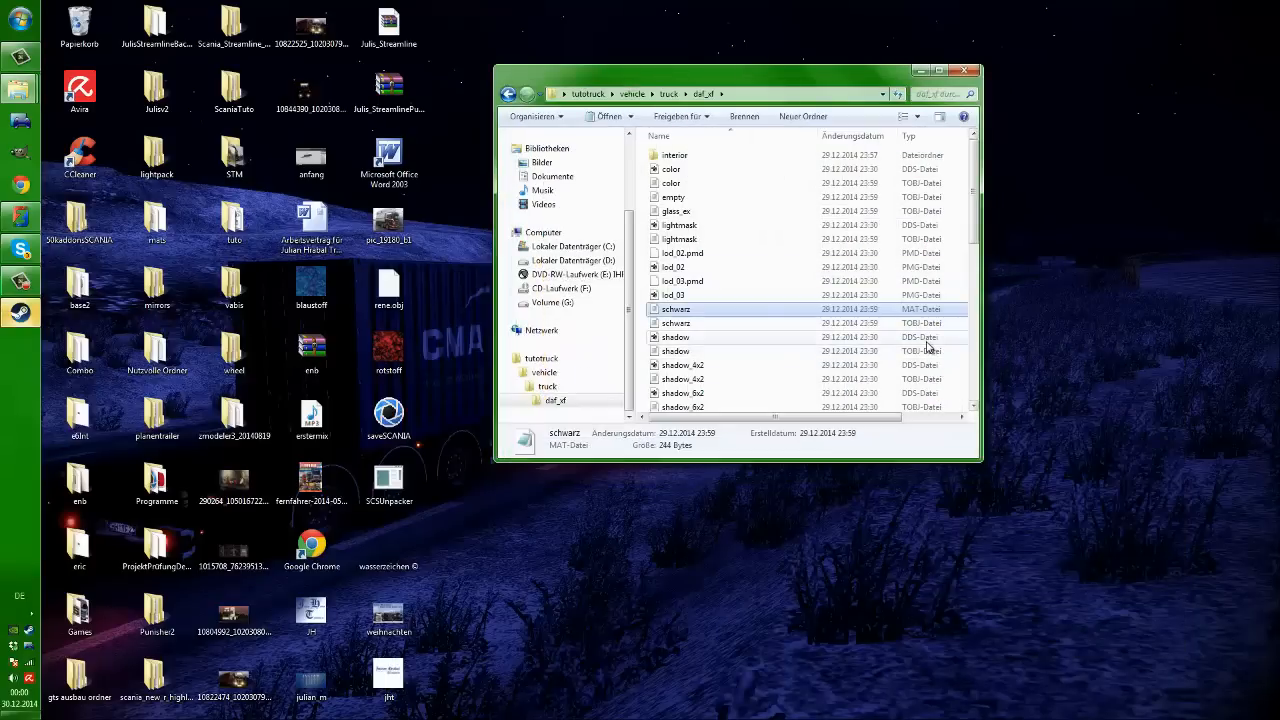
key("ctrl+v")
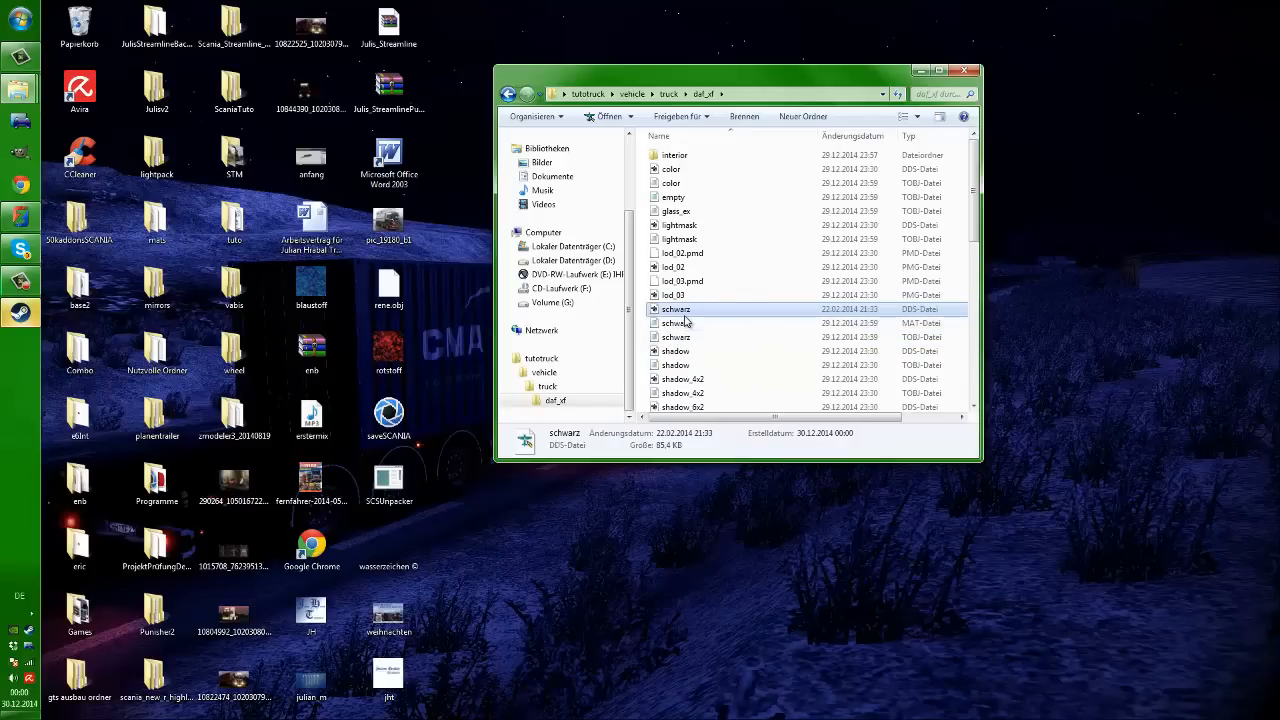
Open the schwarz DDS, MAT and TOBJ files one after another to check the texture image and its paths, closing each
double_click(684, 310)
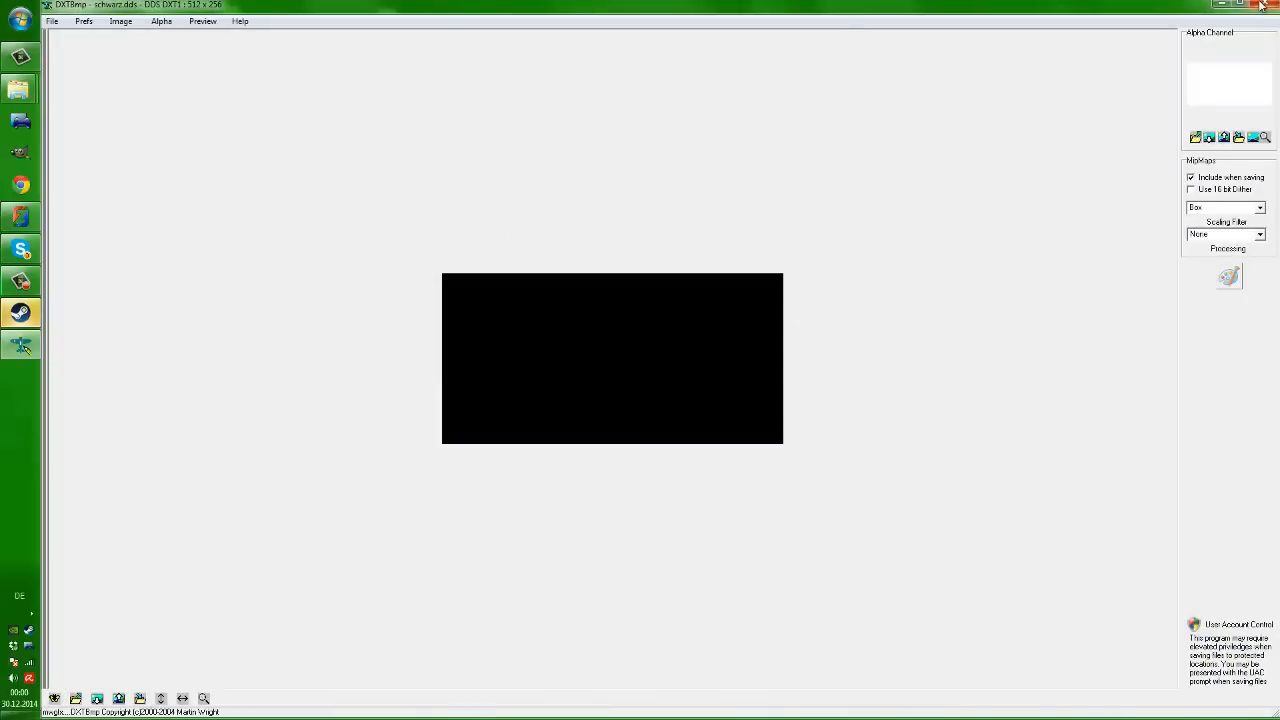
left_click(1262, 5)
double_click(706, 325)
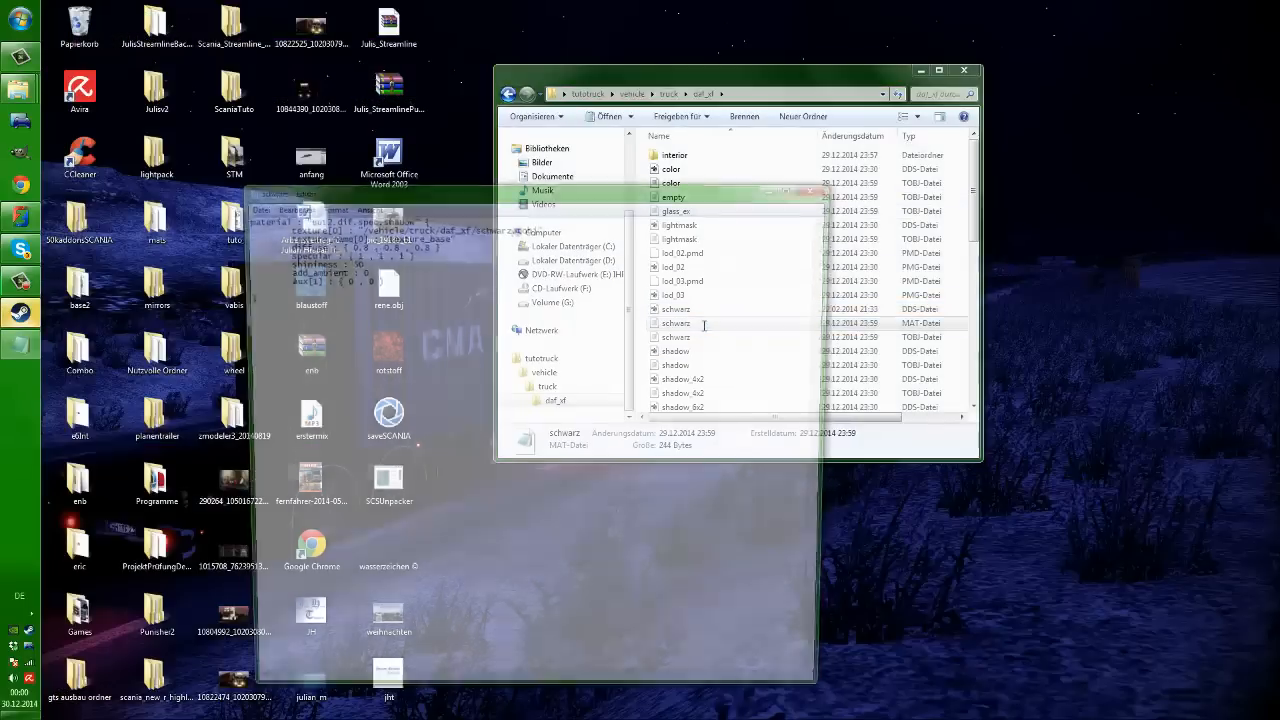
left_click(820, 186)
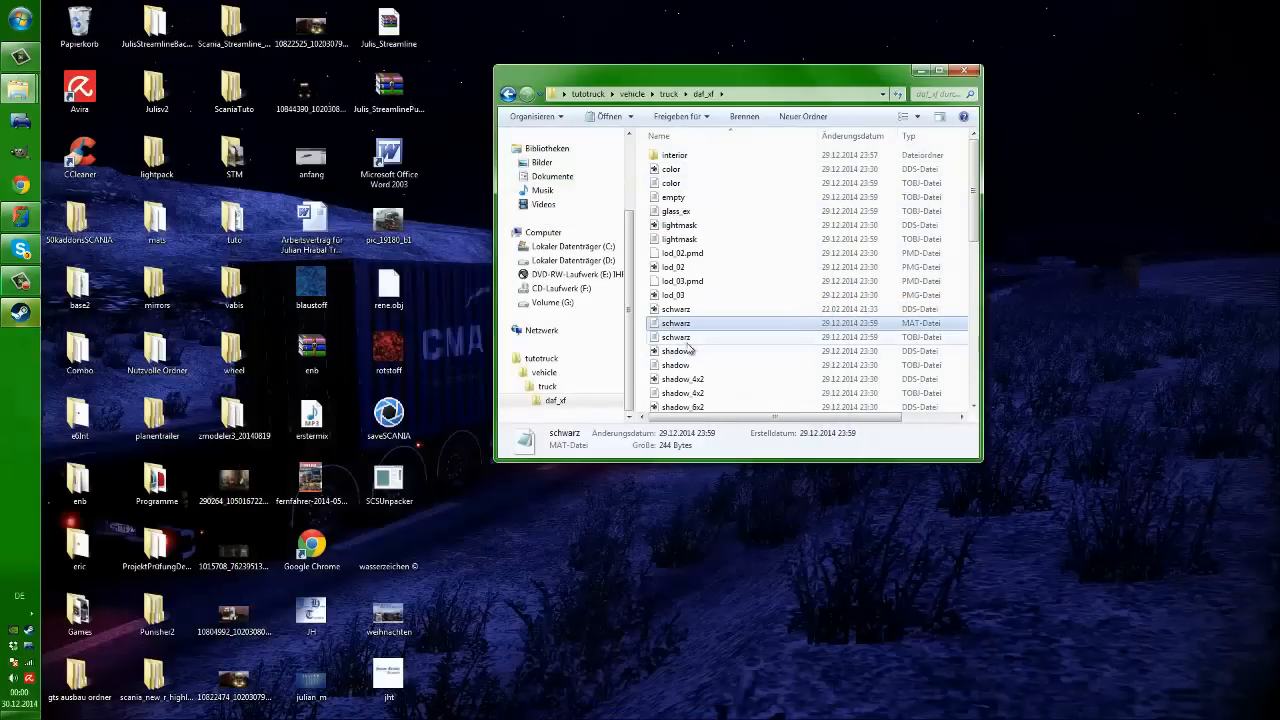
left_click(685, 338)
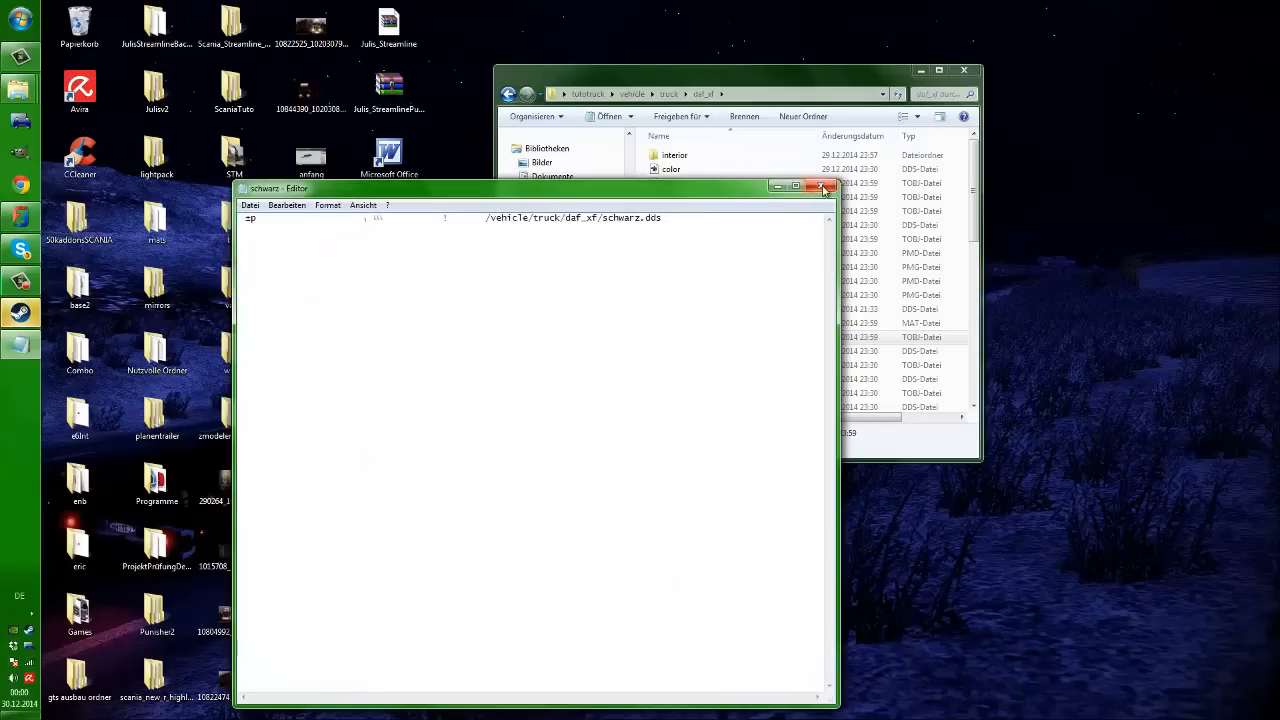
left_click(822, 187)
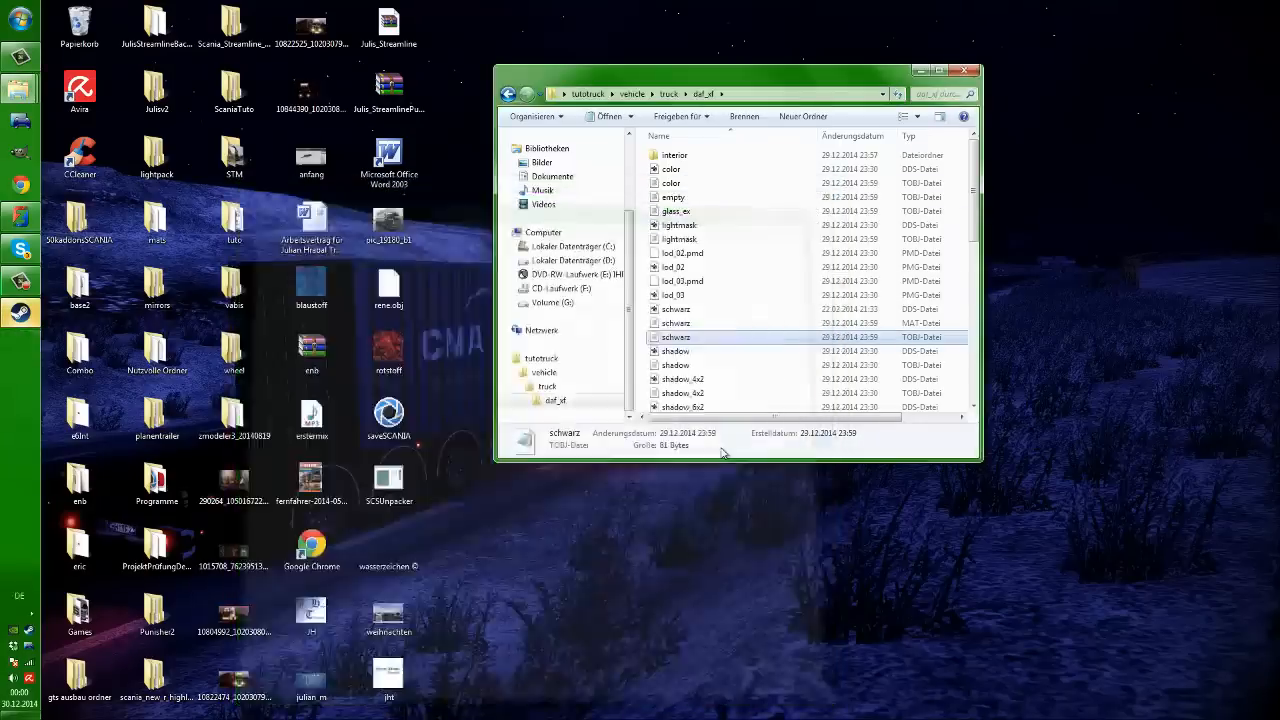
Open the schwarz MAT and TOBJ files from the daf_xf folder and arrange their Editor windows side by side
left_click(674, 323)
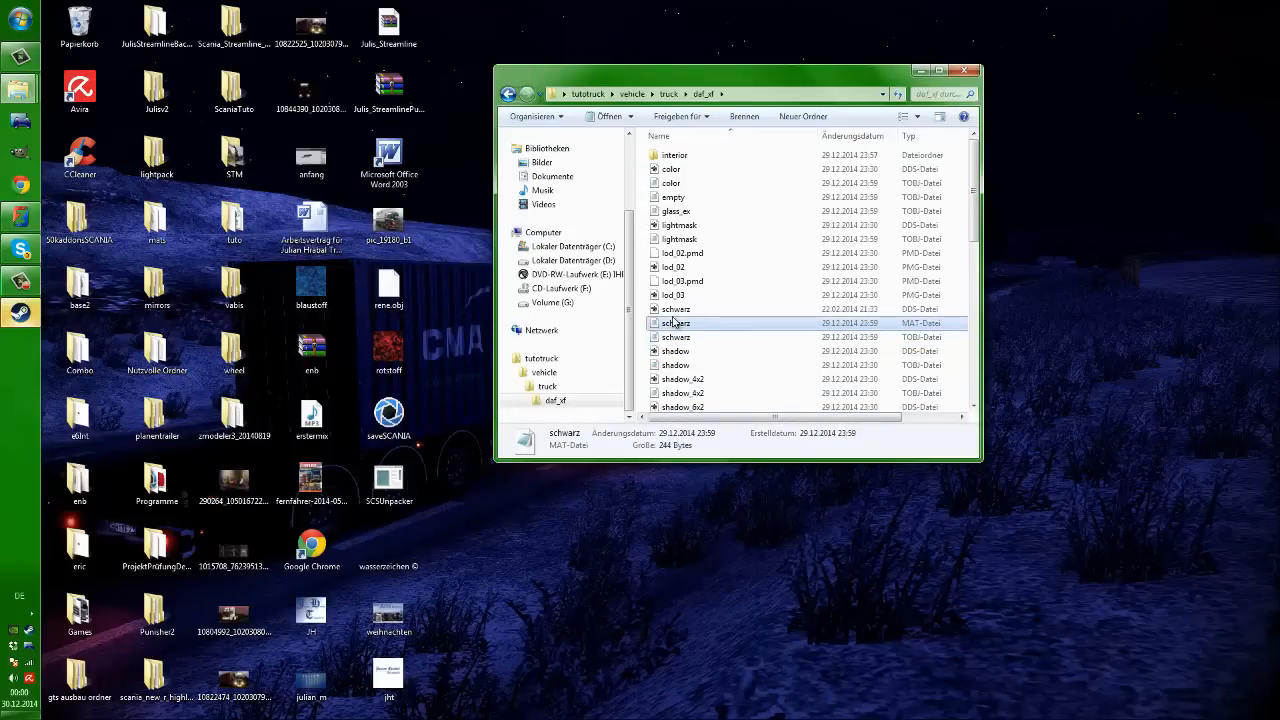
left_click(677, 338)
left_click(677, 325)
left_click(680, 311)
left_click(681, 323)
double_click(681, 325)
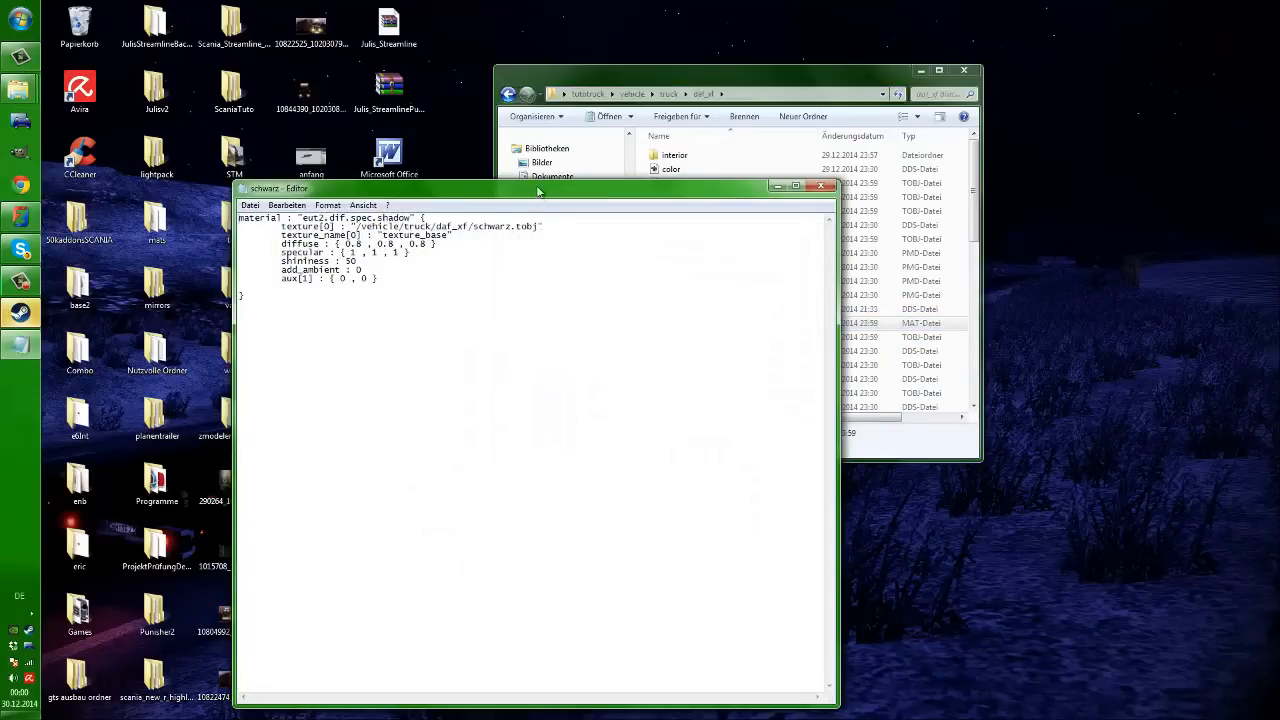
left_click_drag(539, 192, 381, 144)
left_click(734, 334)
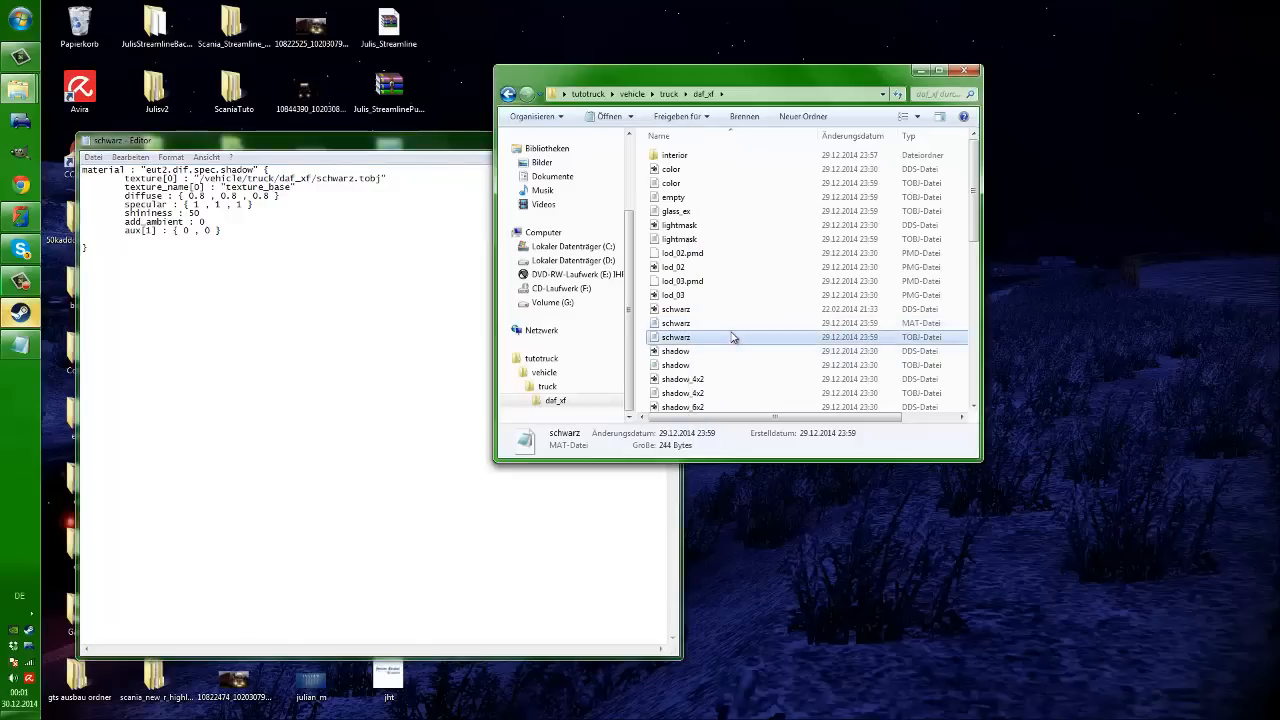
left_click_drag(619, 188, 880, 138)
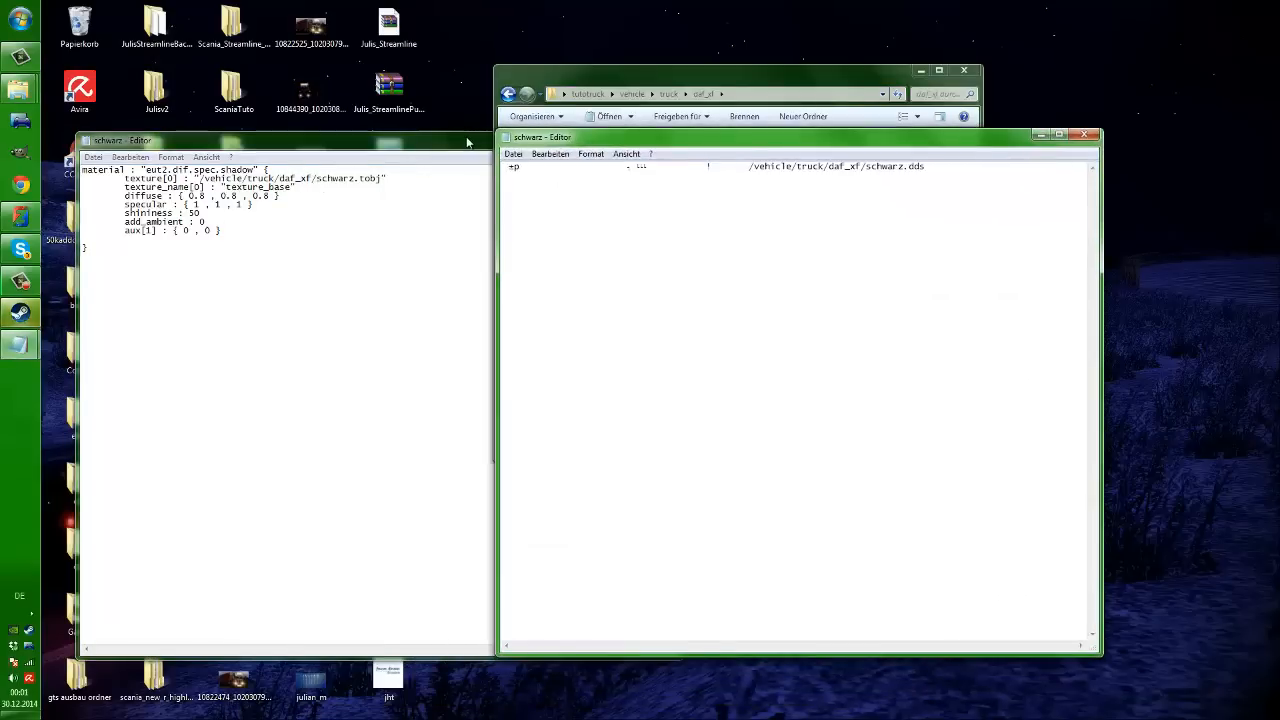
left_click_drag(494, 150, 682, 160)
left_click_drag(786, 153, 866, 149)
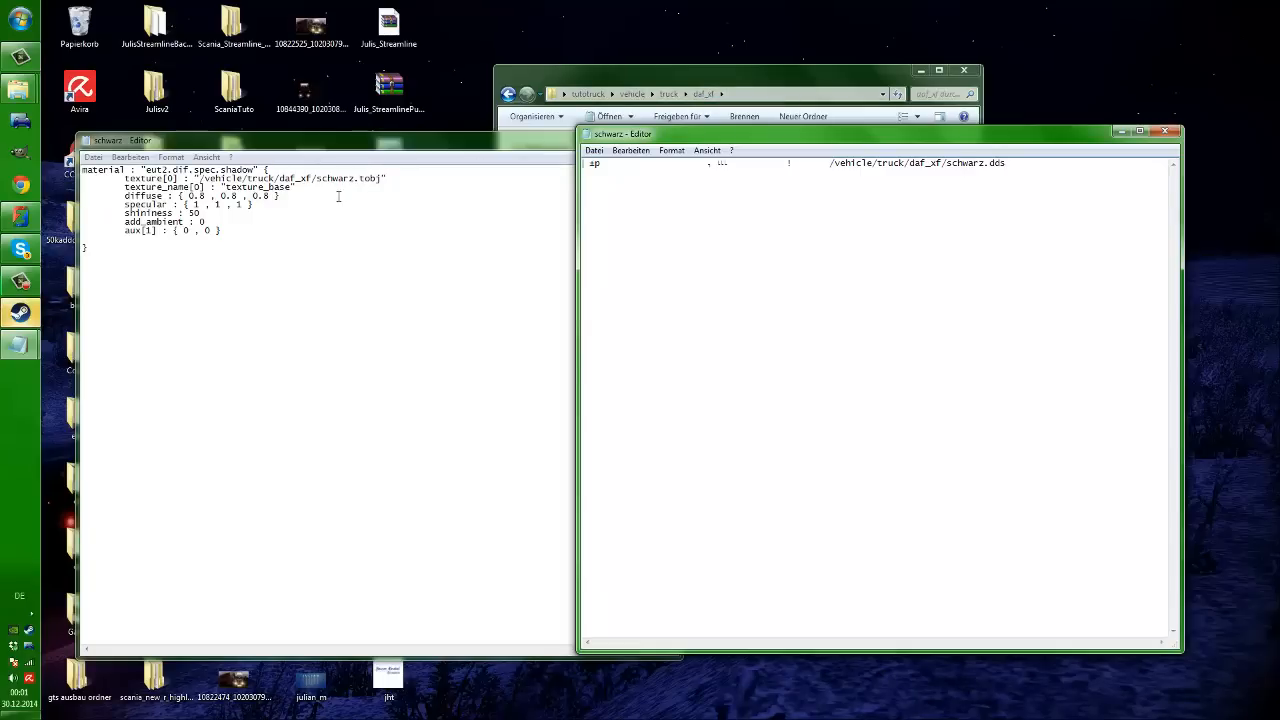
Compare the schwarz.tobj reference in the MAT file with the schwarz.dds path in the TOBJ file
left_click_drag(393, 185, 329, 177)
left_click(397, 221)
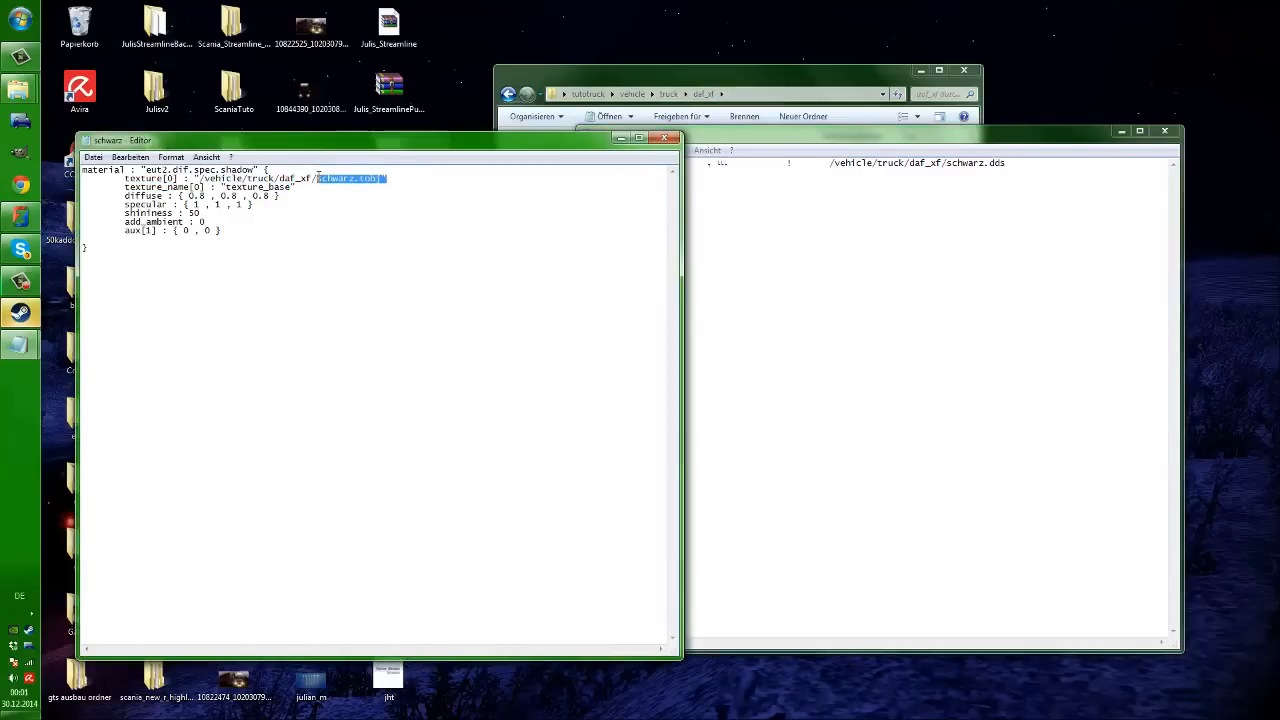
left_click(376, 177)
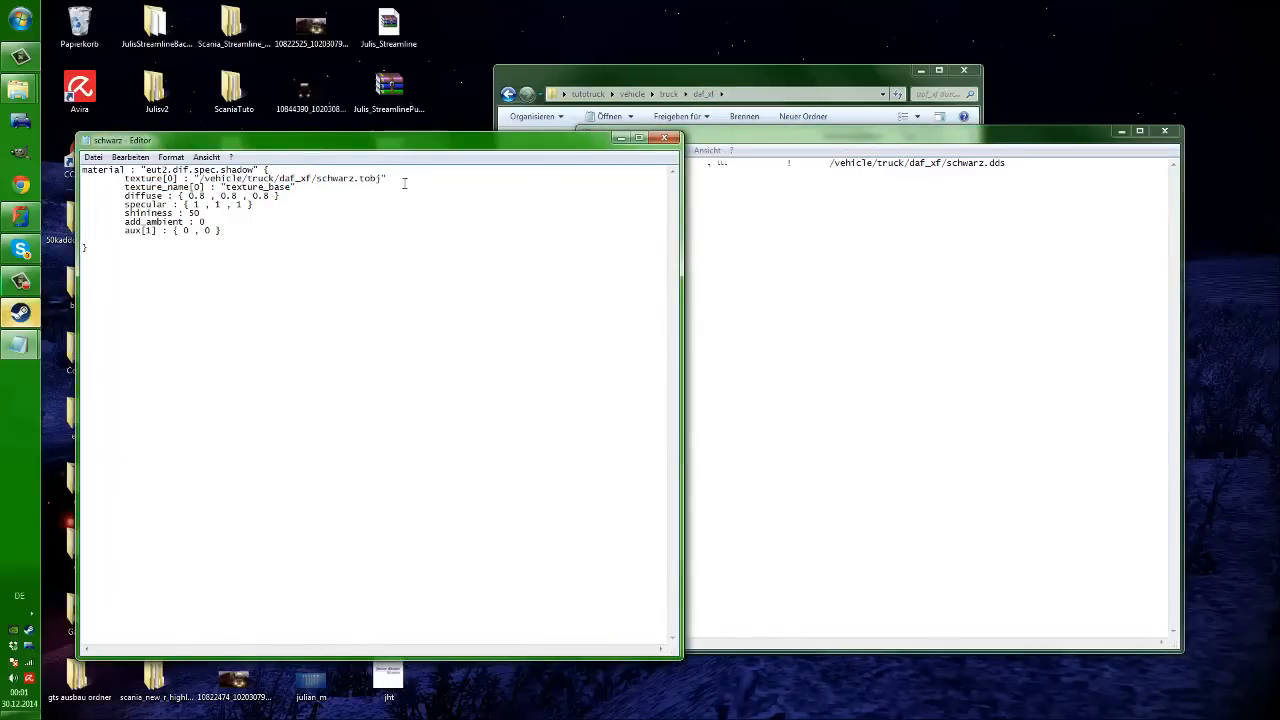
left_click(858, 288)
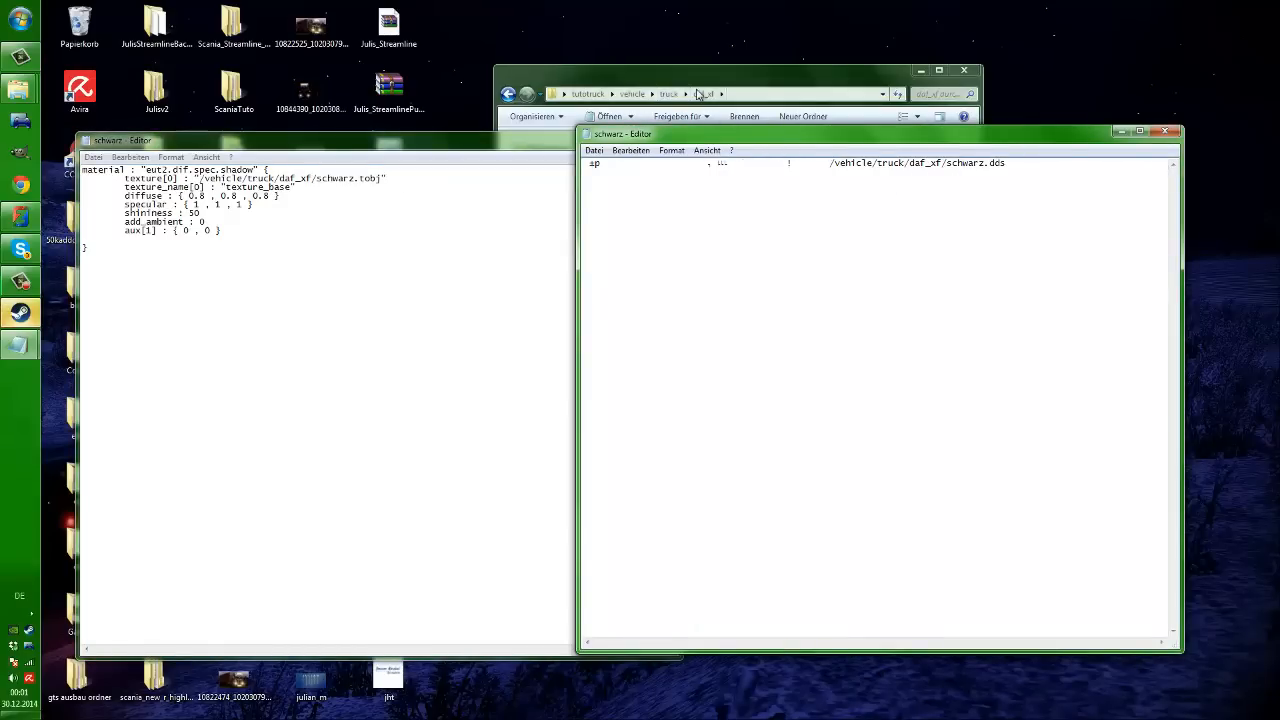
left_click_drag(1006, 163, 957, 165)
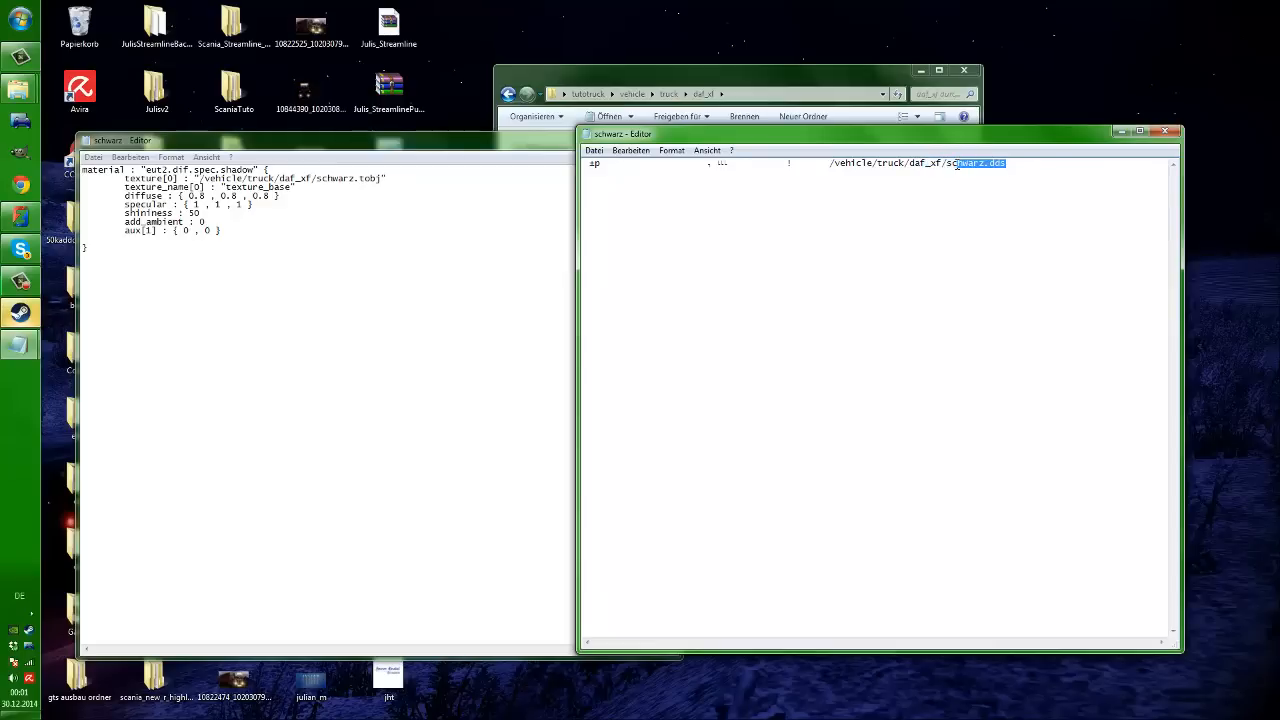
left_click(995, 204)
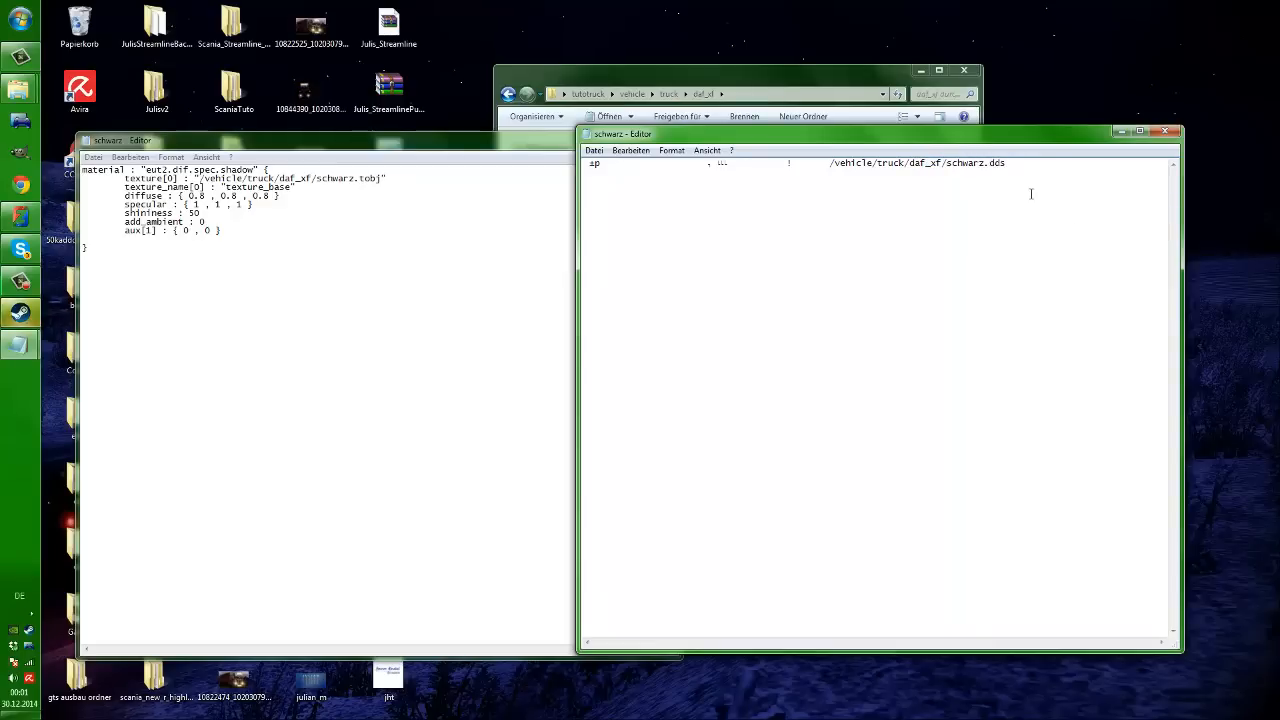
left_click(457, 214)
left_click_drag(145, 143, 160, 143)
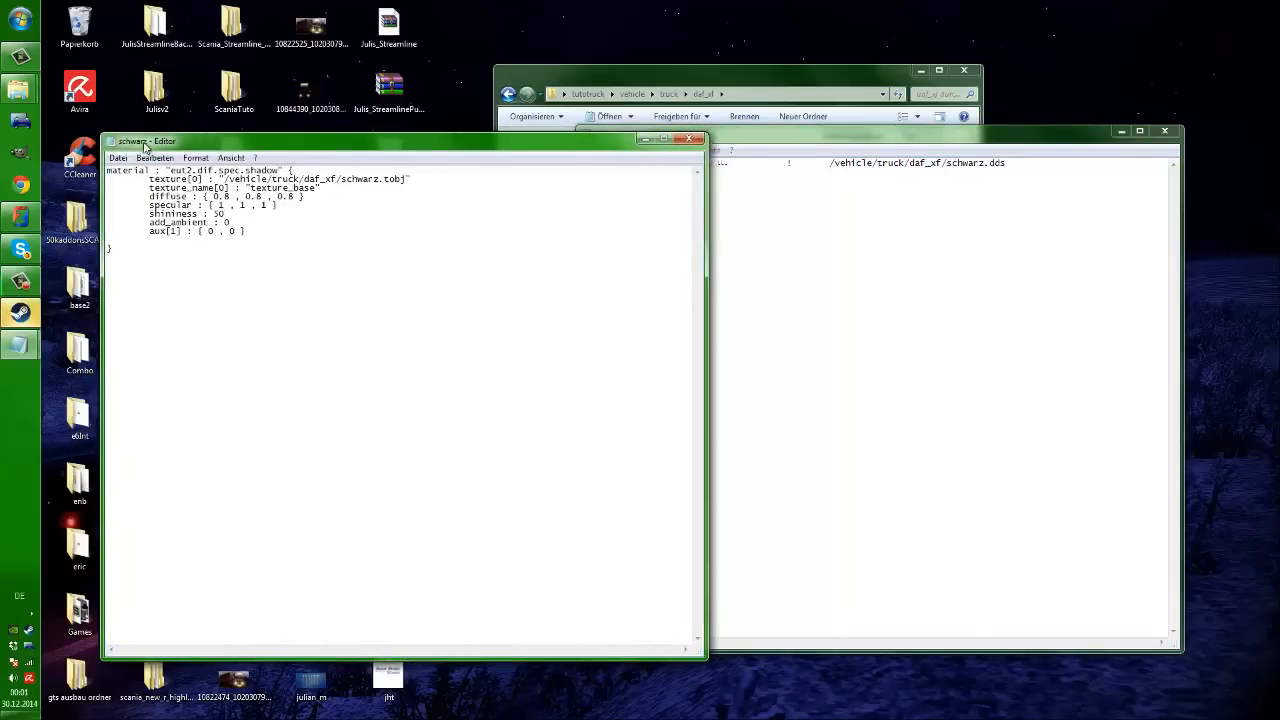
left_click(940, 234)
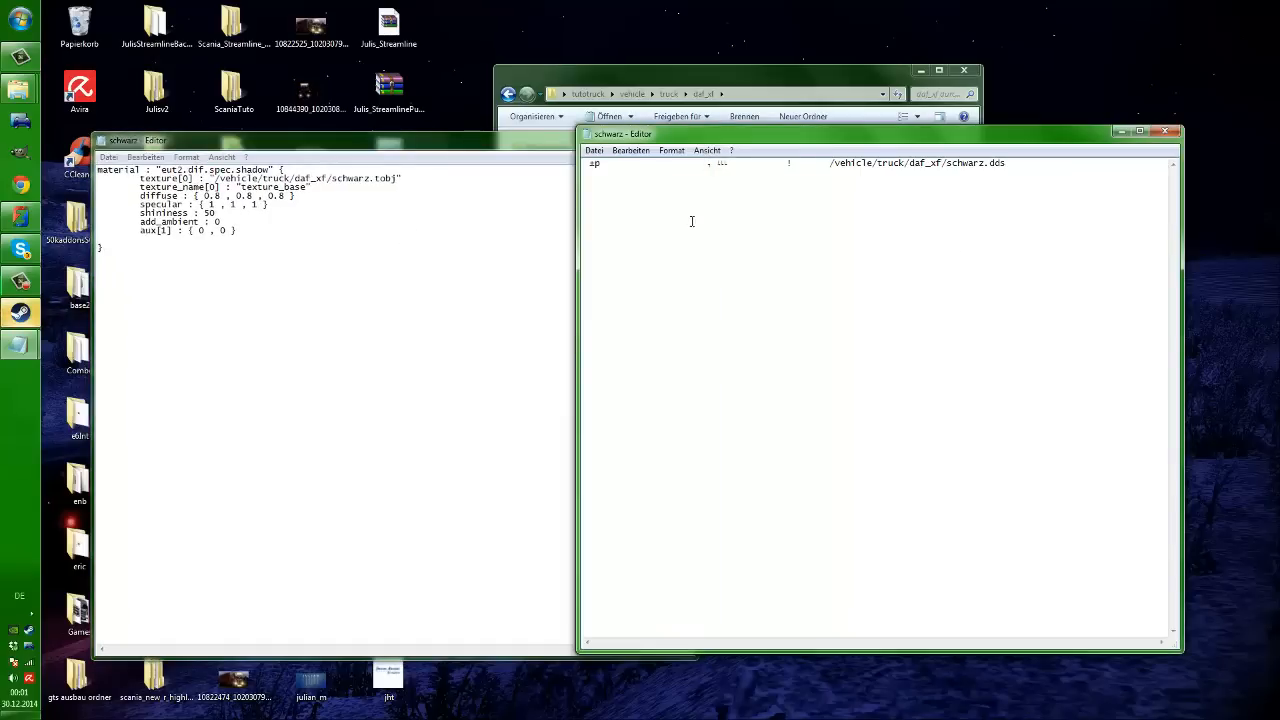
left_click(517, 335)
left_click(764, 374)
left_click(547, 357)
left_click(847, 384)
left_click(540, 318)
left_click(785, 338)
left_click(503, 318)
left_click(853, 354)
left_click(543, 357)
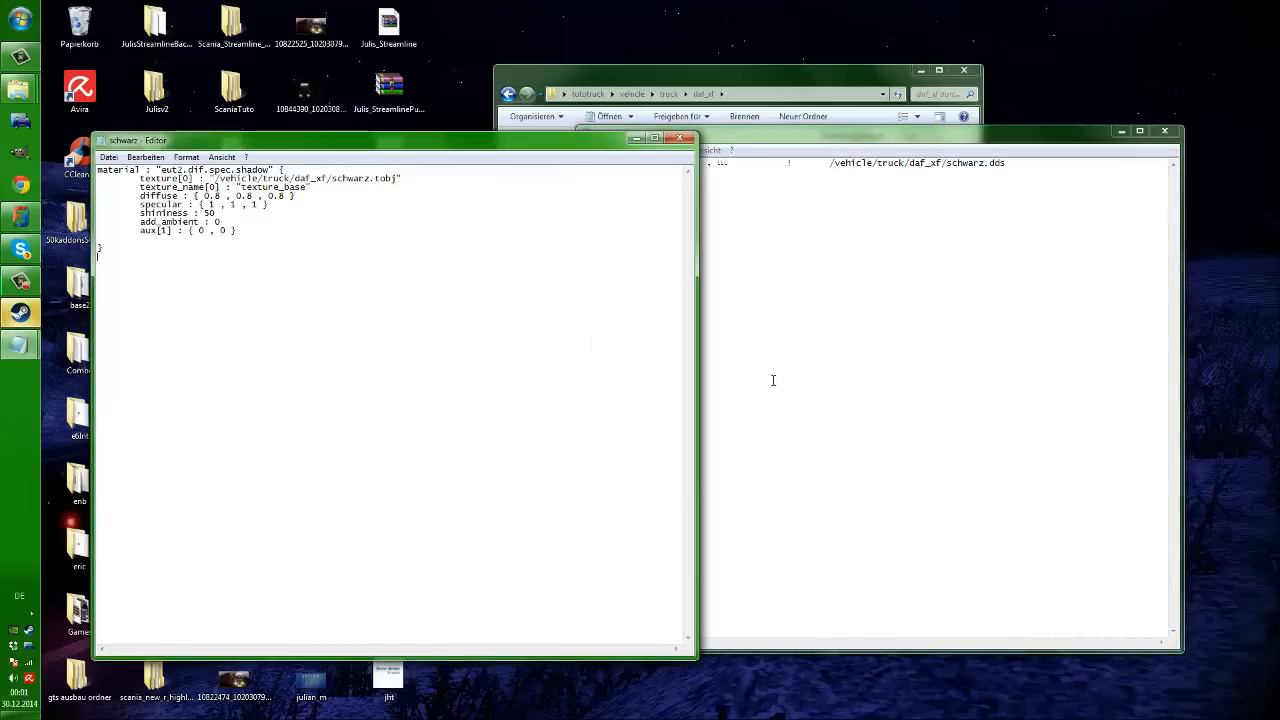
Close the TOBJ file, move the MAT file's window aside, and open the schwarz material's properties in ZModeler
left_click(1045, 135)
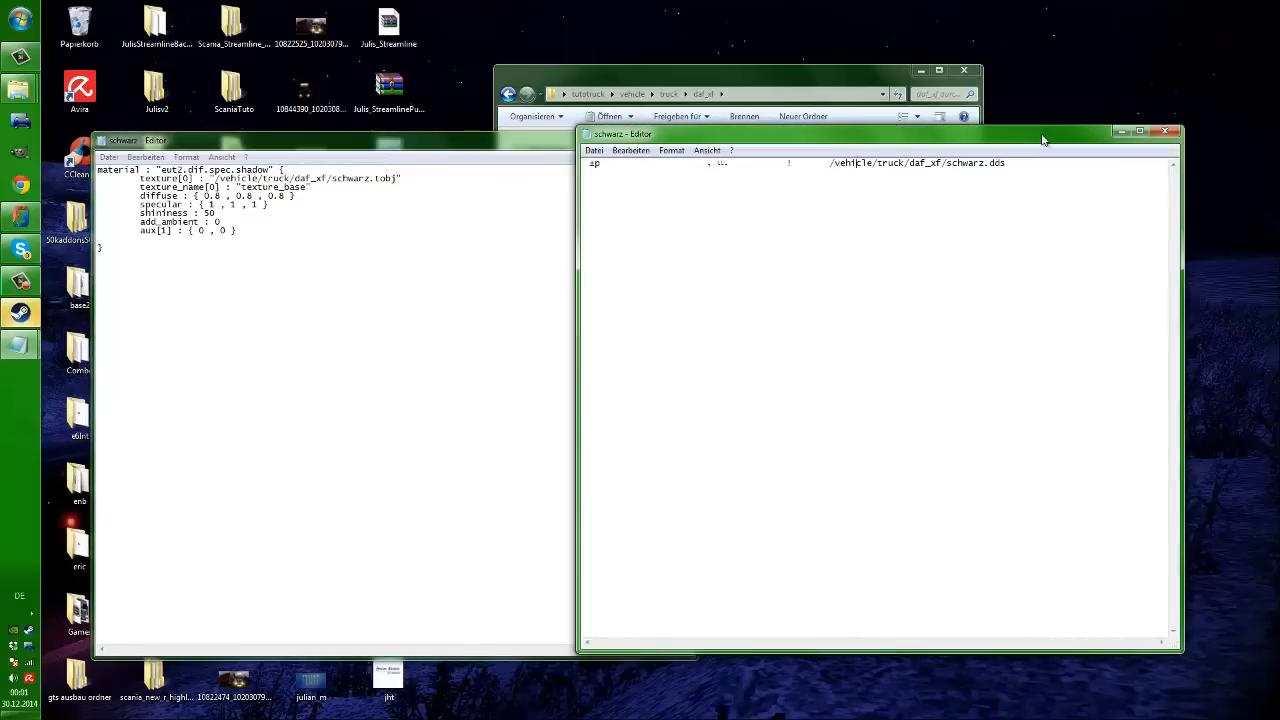
left_click(1166, 133)
left_click_drag(342, 145, 726, 116)
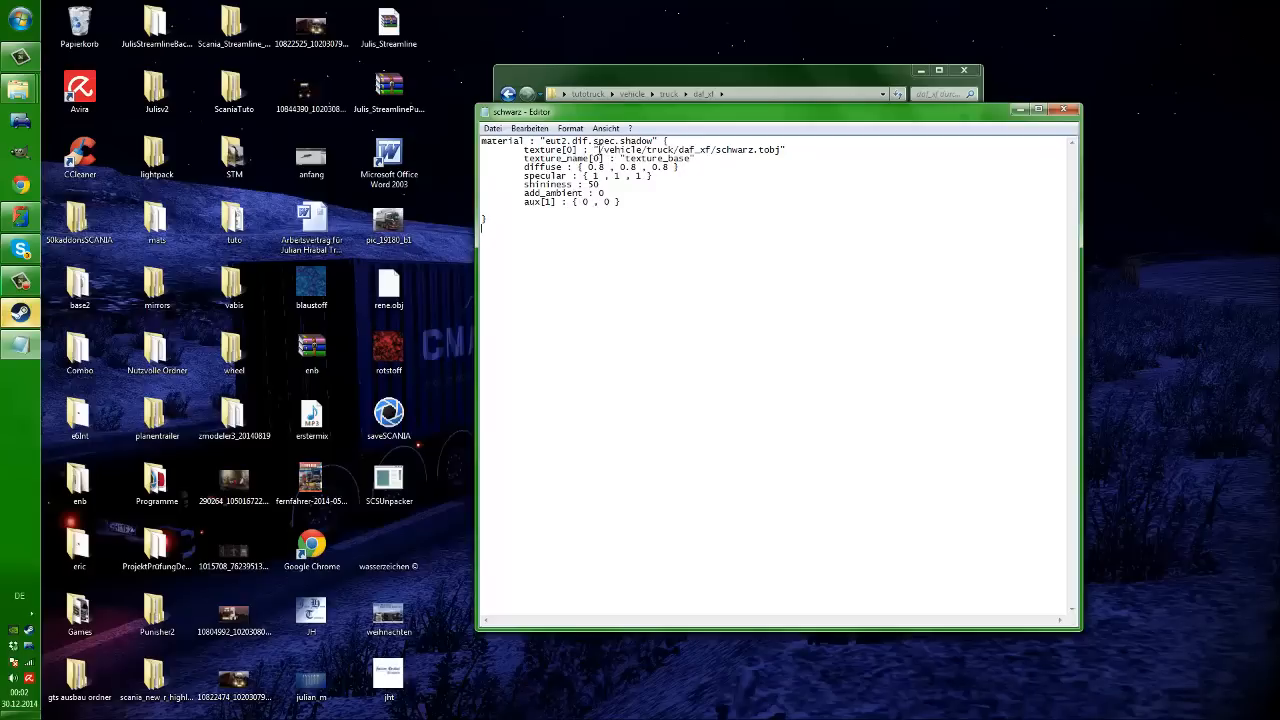
left_click(20, 217)
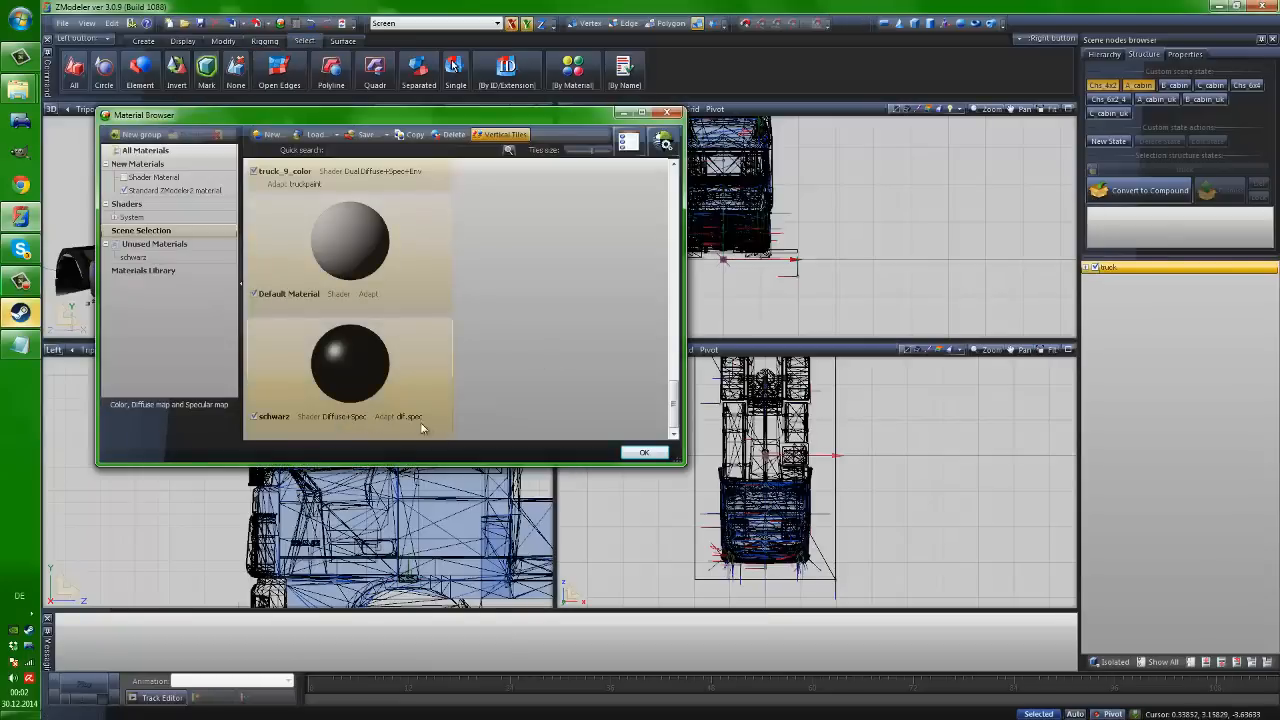
double_click(395, 414)
left_click_drag(754, 59, 800, 61)
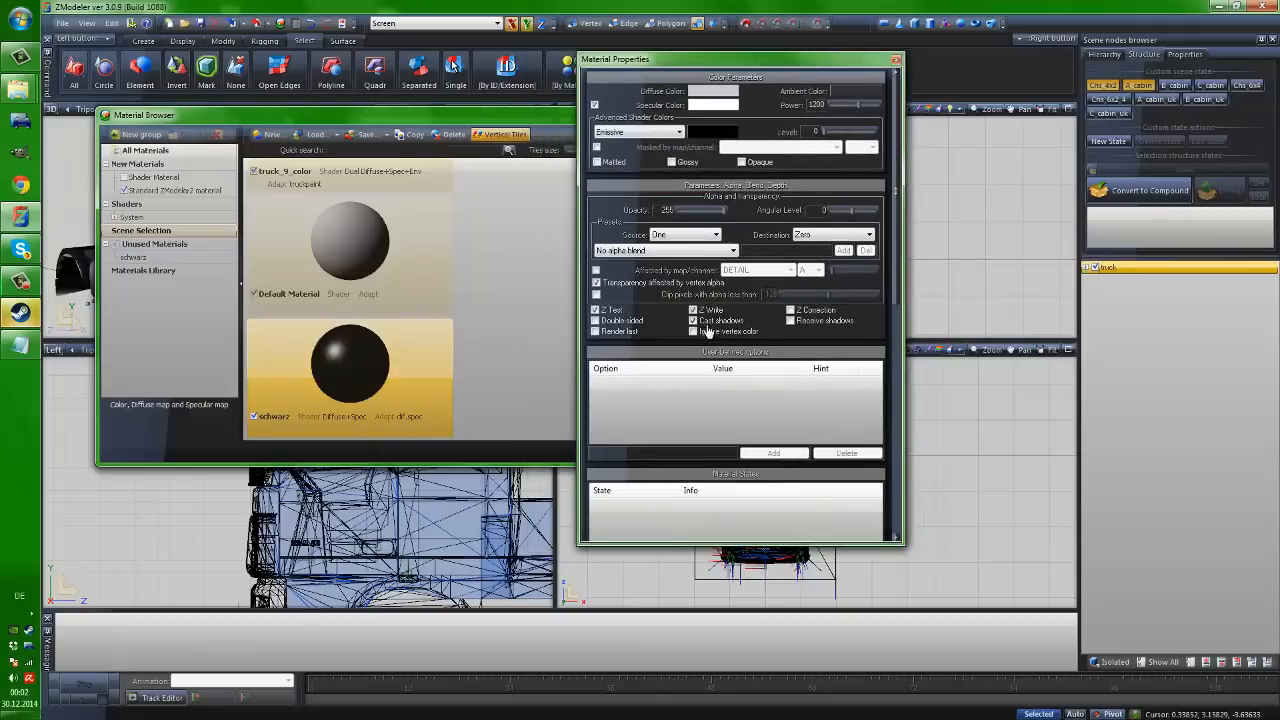
Compare the shadow part of the MAT file's shader name with the schwarz material's Cast shadows option, keeping the option enabled
left_click(18, 311)
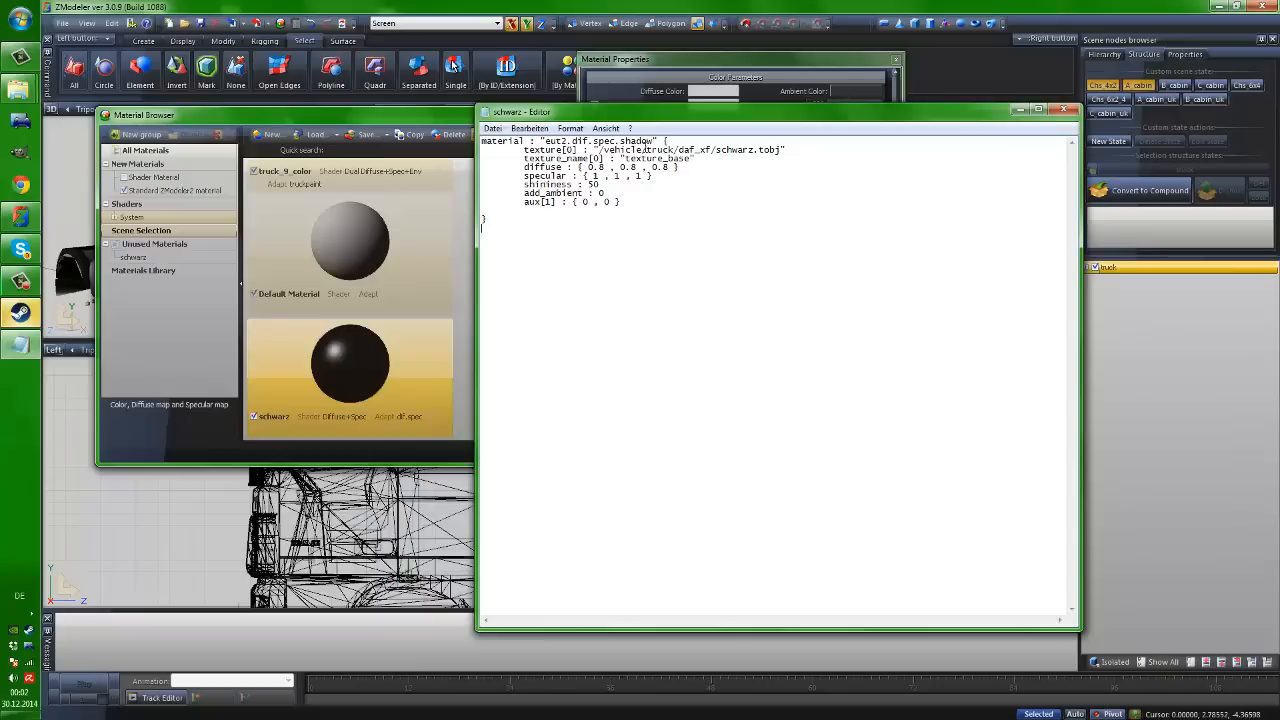
left_click_drag(660, 112, 632, 405)
left_click(713, 328)
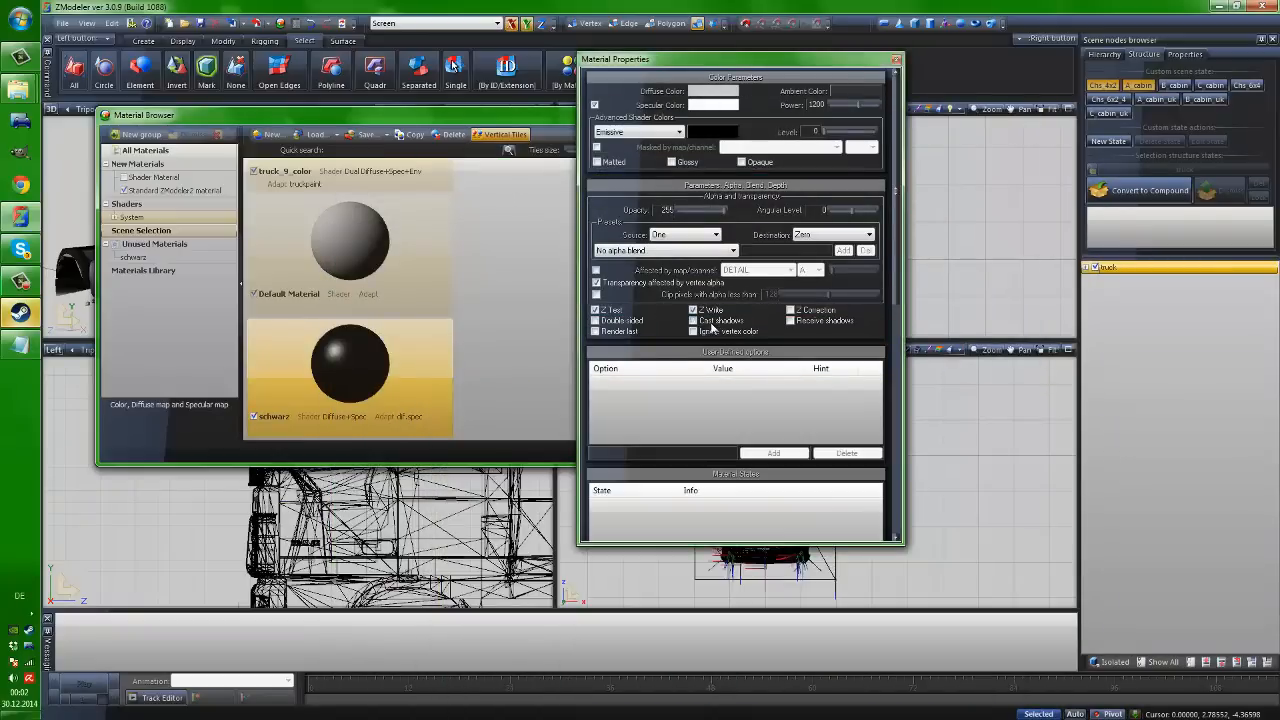
left_click(711, 322)
left_click_drag(556, 405, 538, 300)
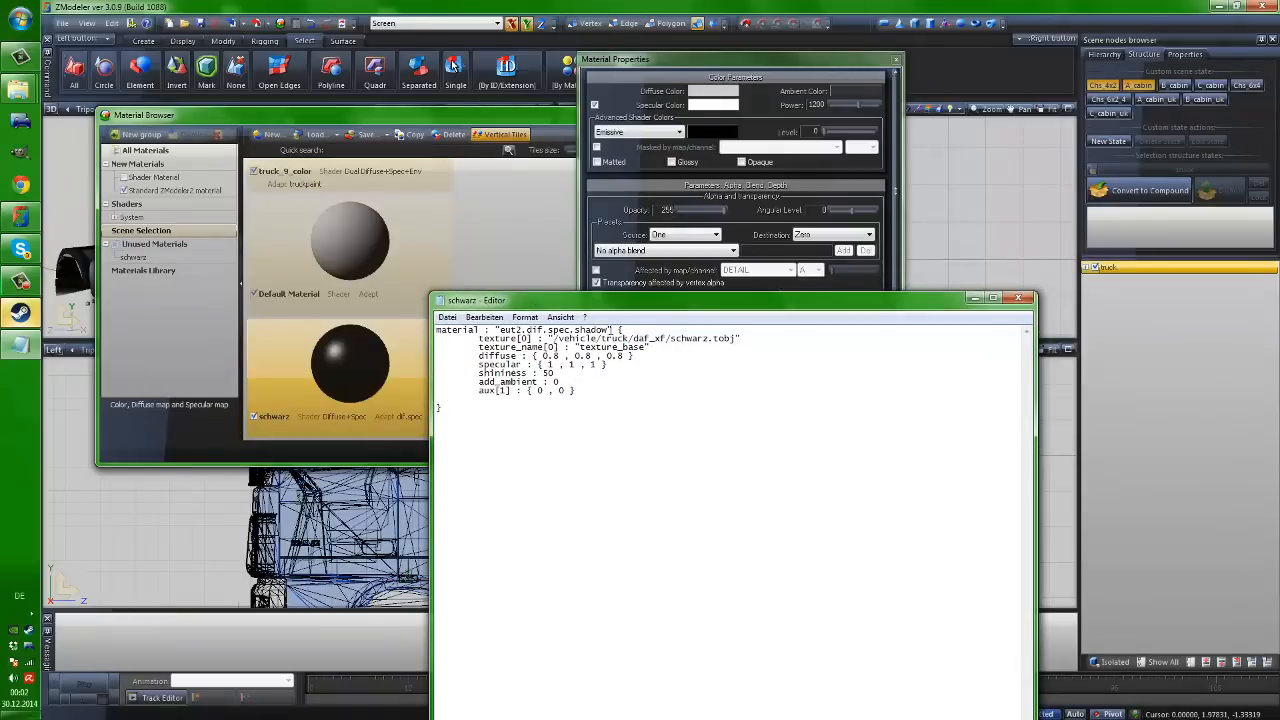
double_click(600, 330)
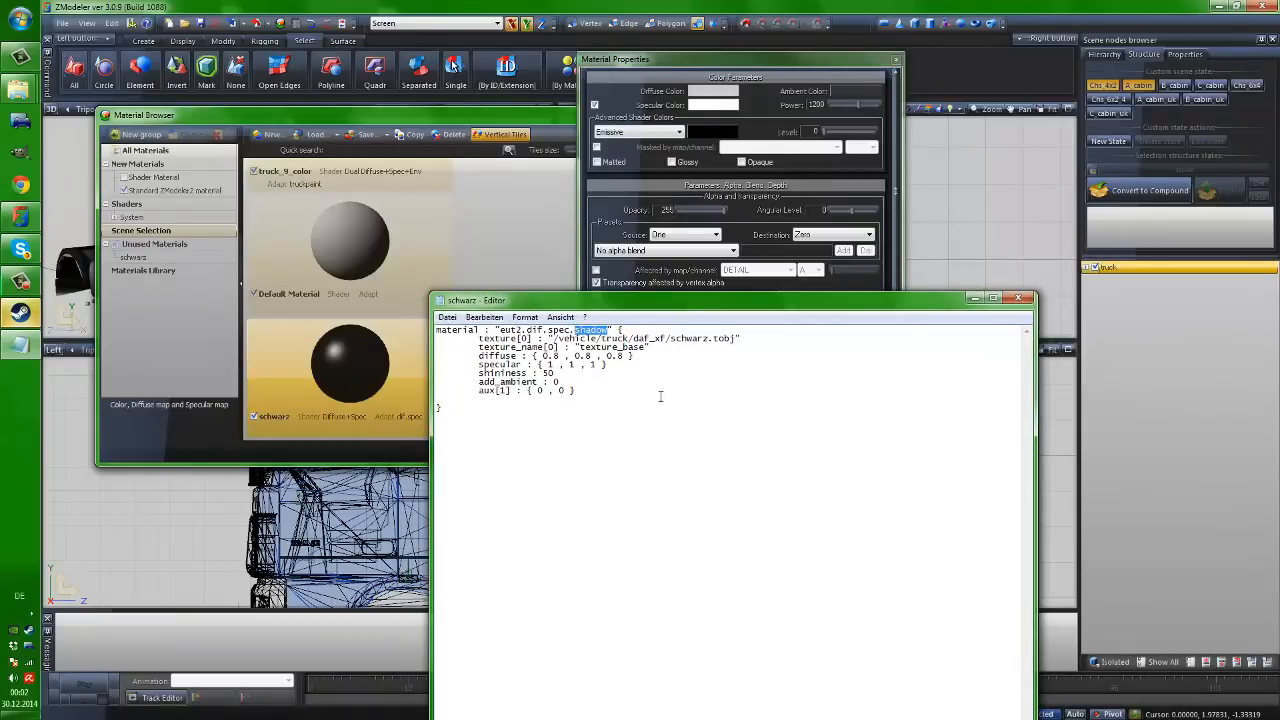
left_click(547, 440)
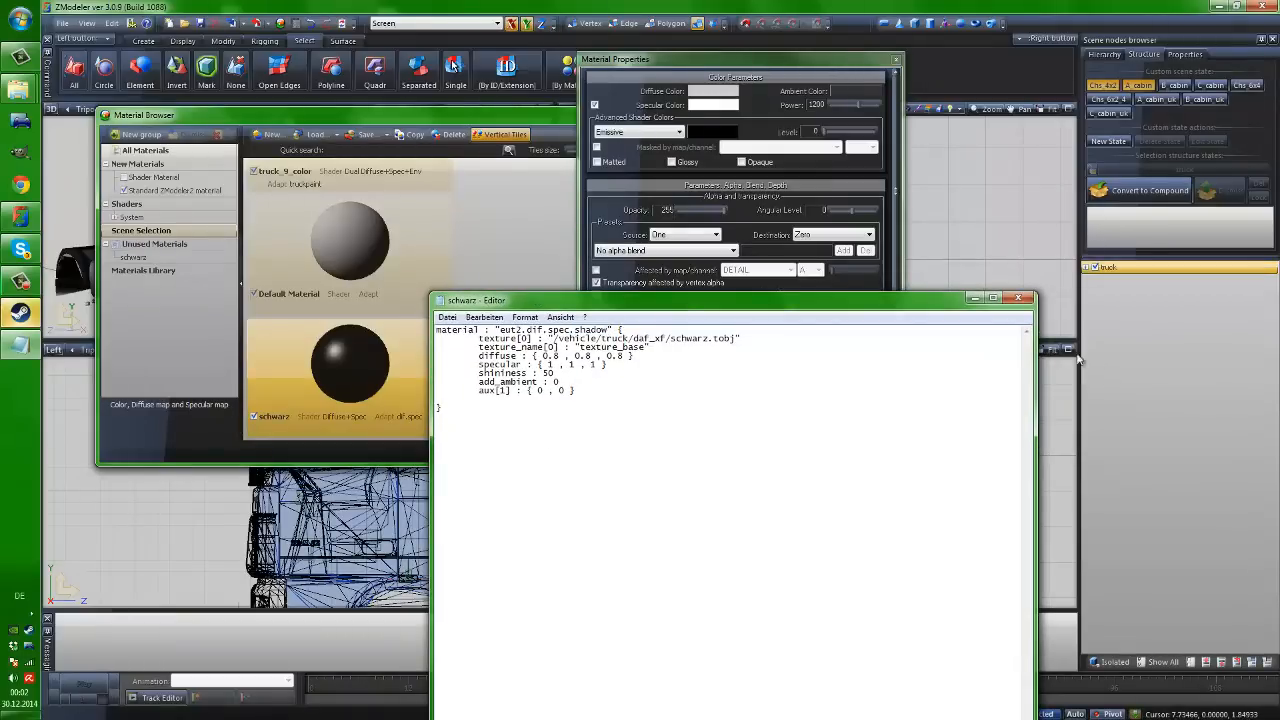
Close the schwarz MAT file, the material properties and the Material Browser, and minimize ZModeler
left_click(1017, 301)
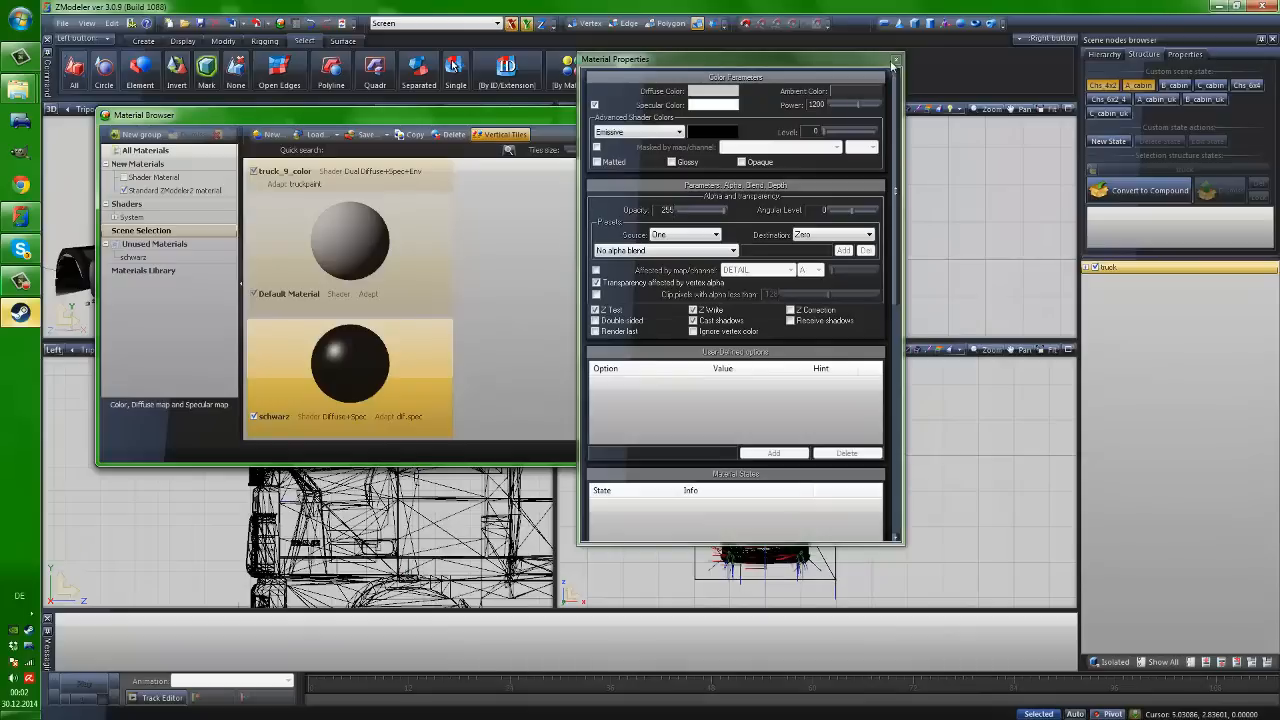
left_click(896, 60)
left_click(673, 111)
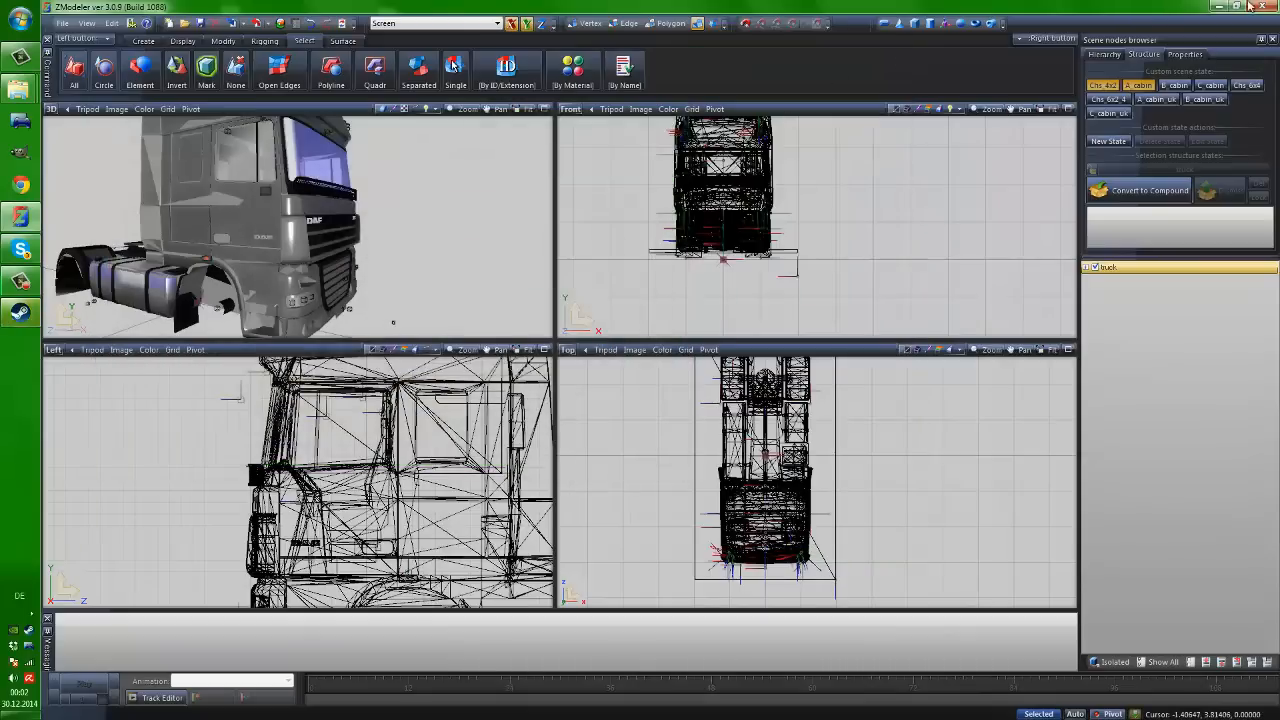
left_click(1218, 6)
Look through the files in the daf_xf folder and close the folder window
scroll(737, 300, "down", 8)
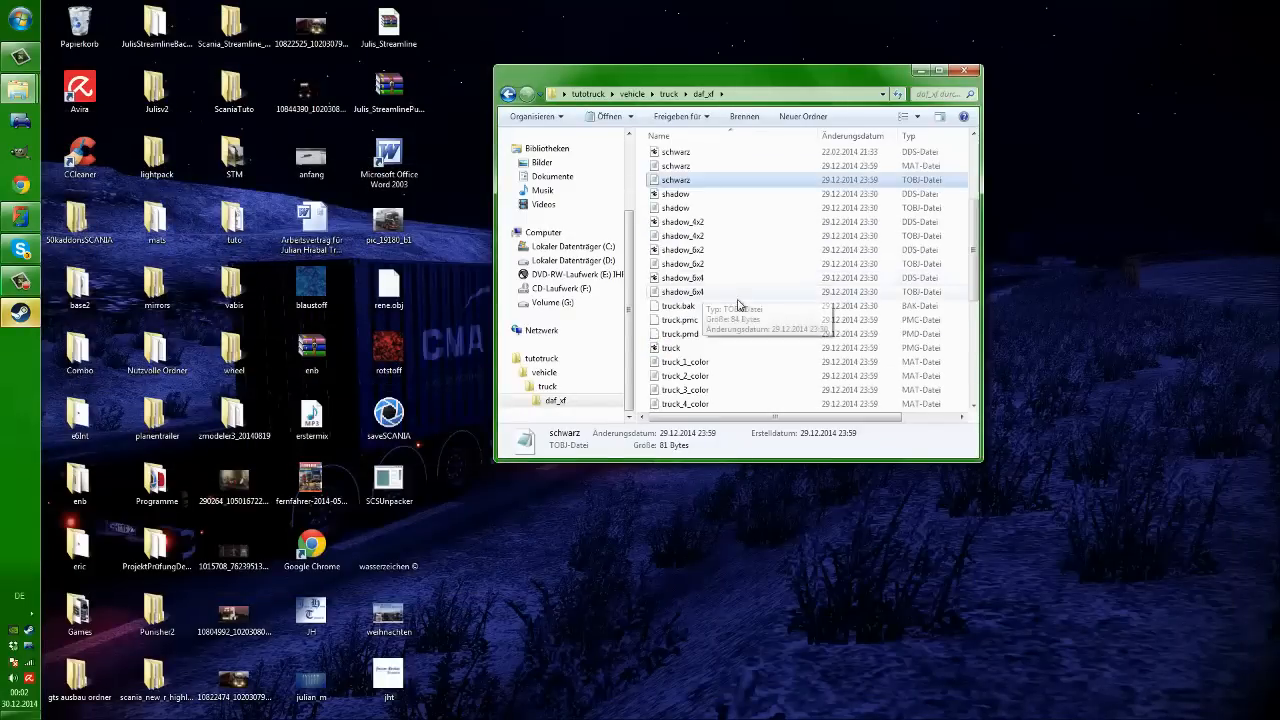
scroll(800, 360, "up", 8)
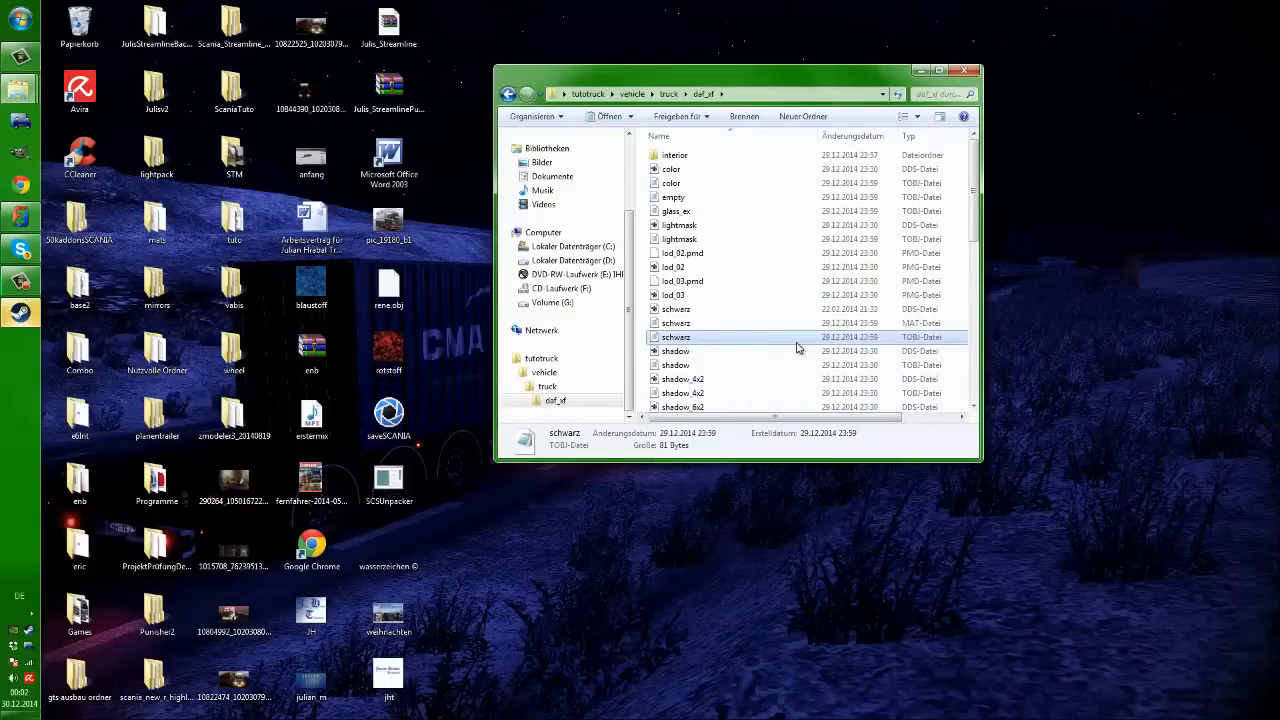
left_click_drag(744, 86, 801, 76)
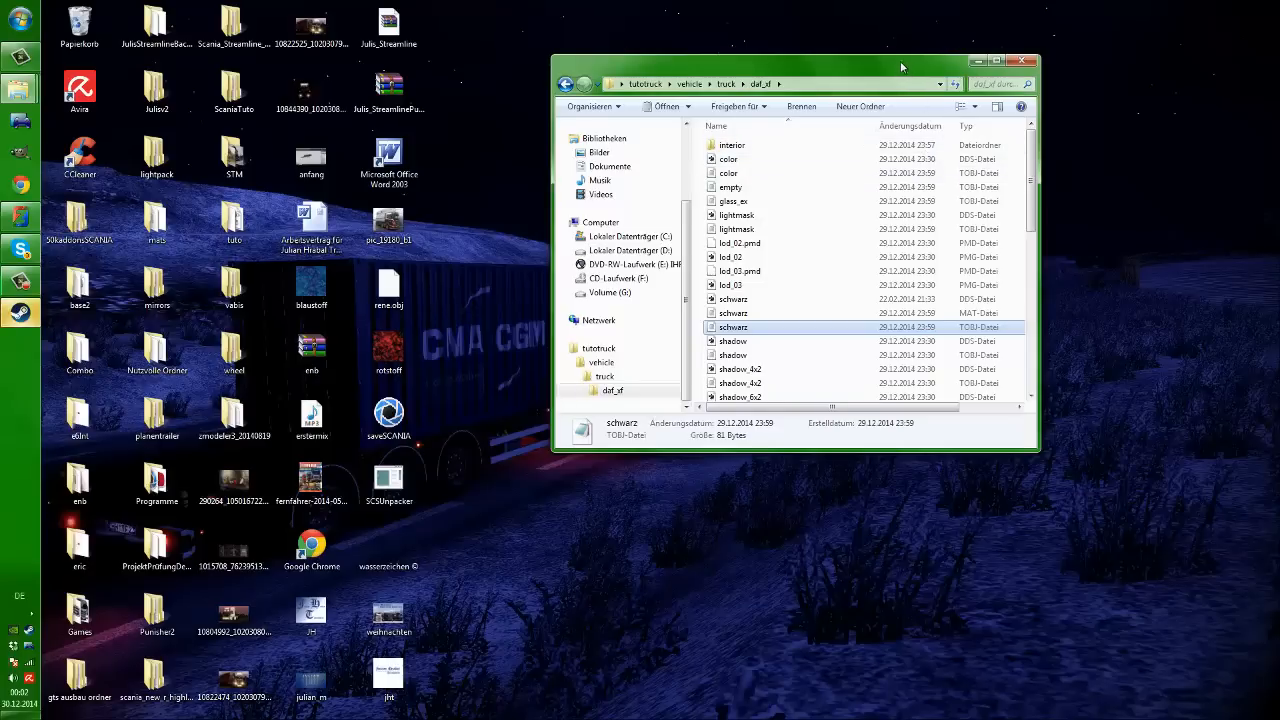
left_click_drag(902, 62, 870, 54)
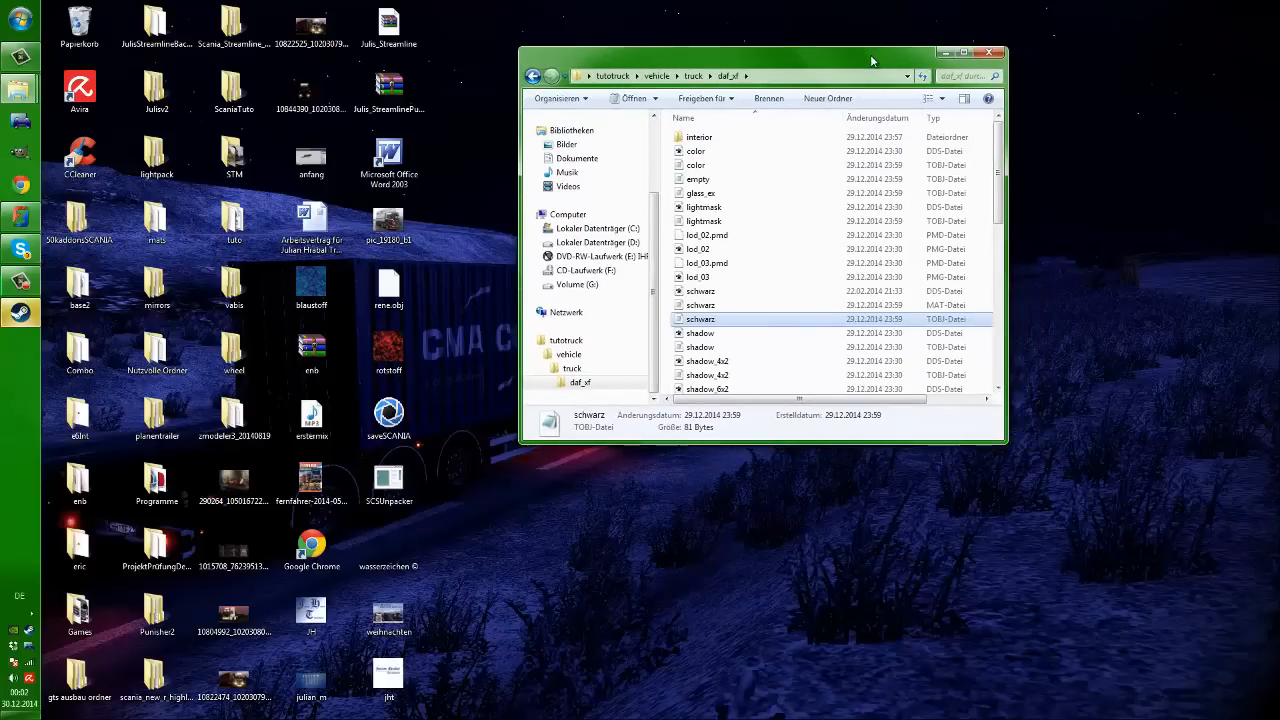
left_click(995, 55)
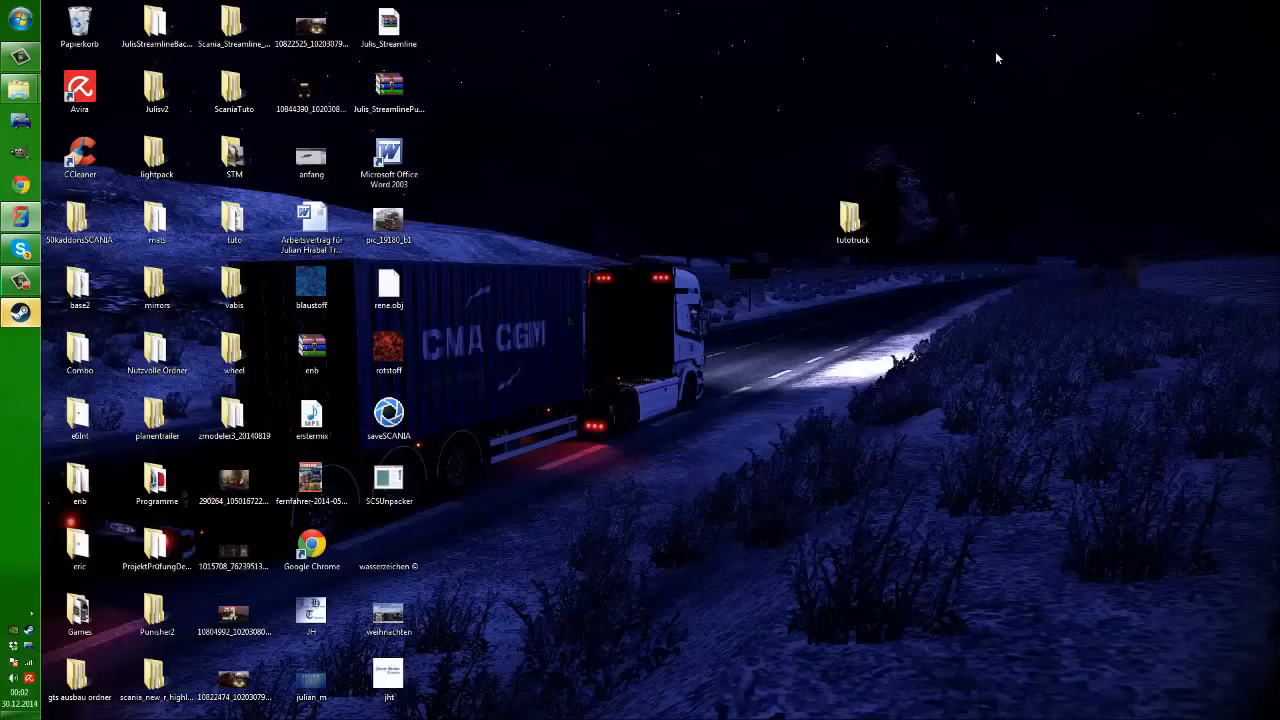
left_click(876, 208)
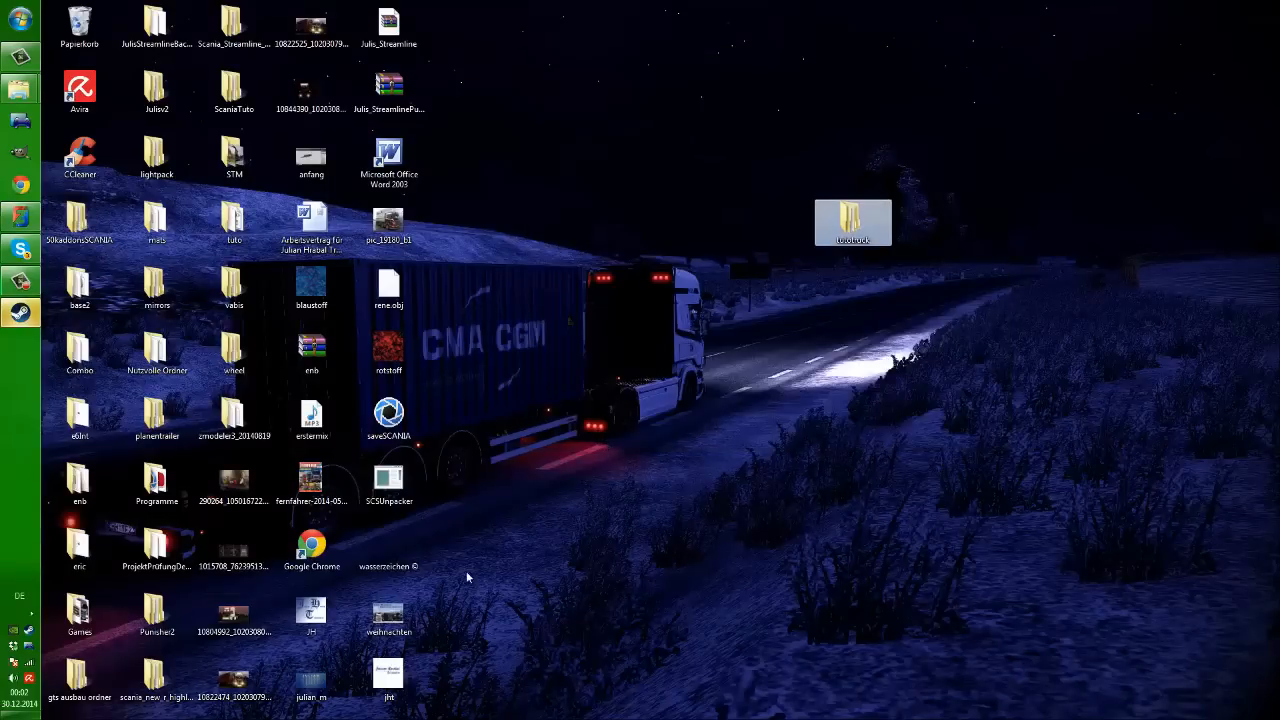
left_click_drag(536, 712, 68, 14)
left_click(586, 304)
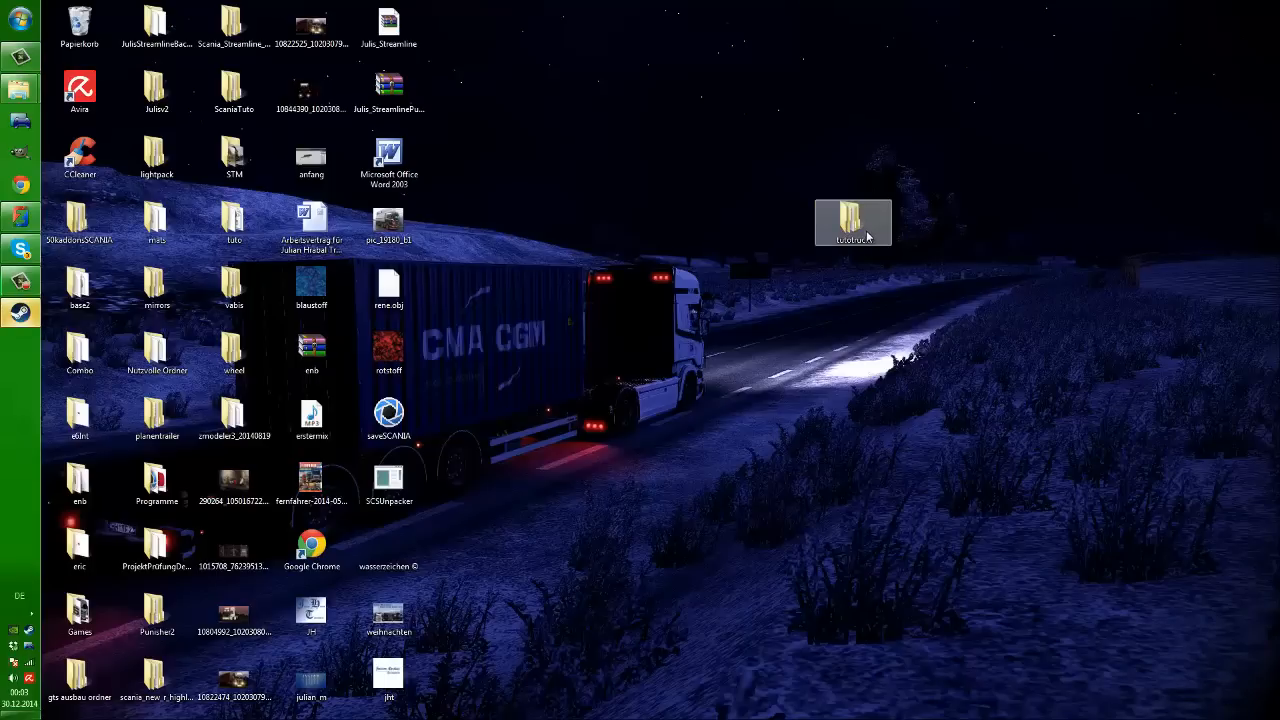
left_click(22, 284)
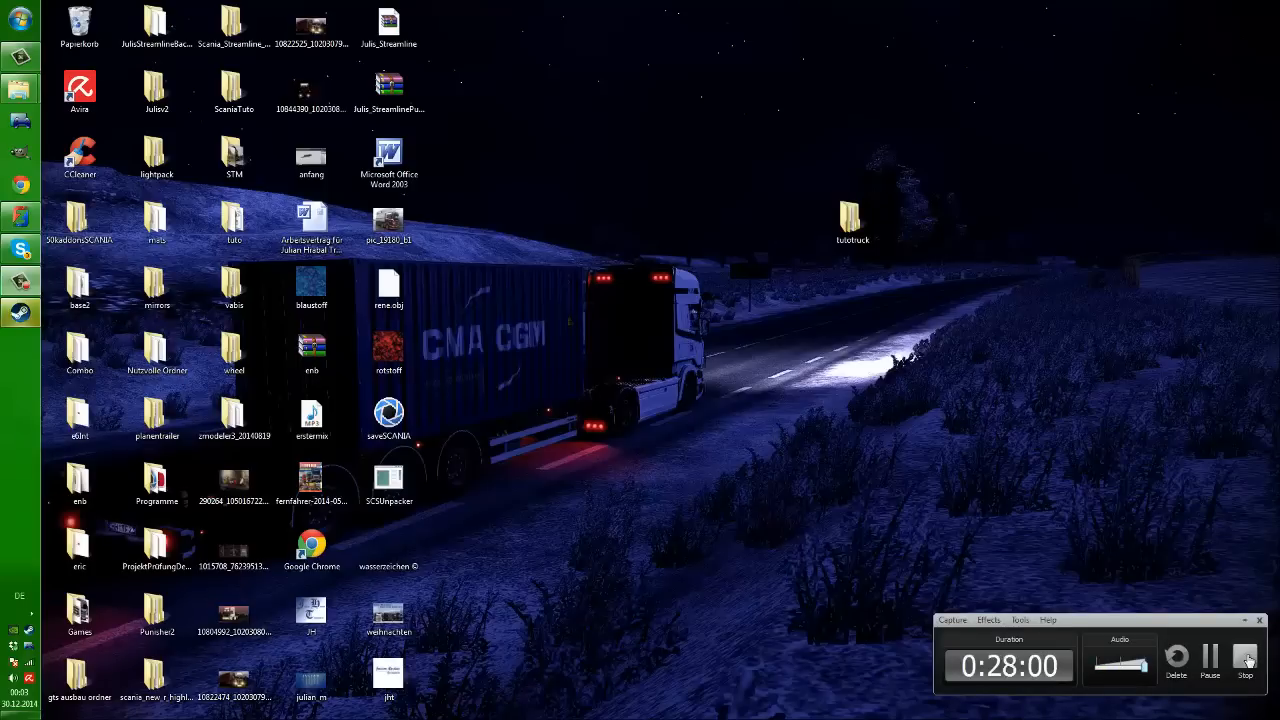